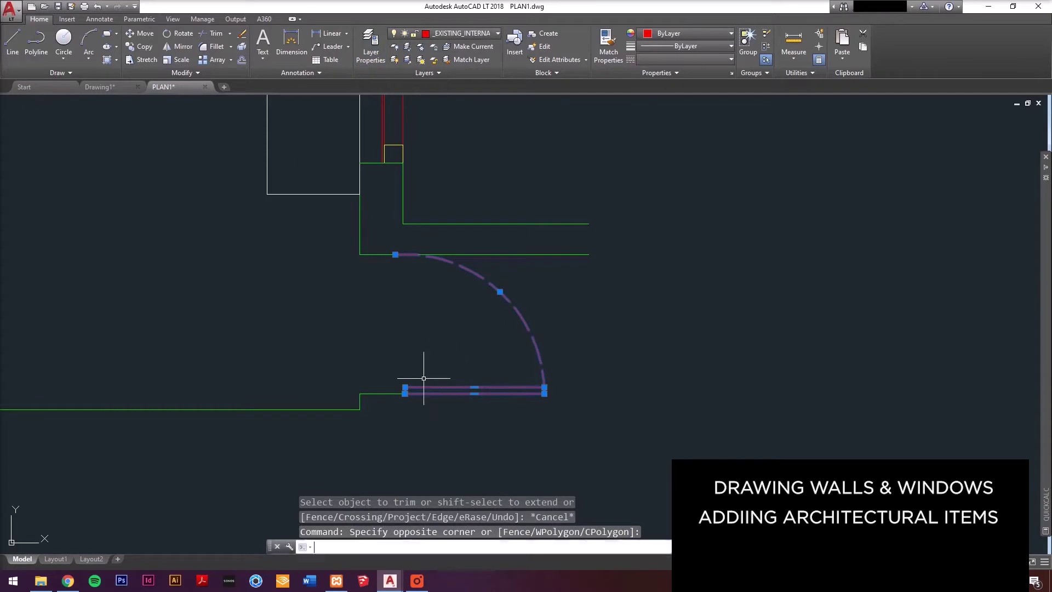
Start moving the selected door leaf and swing arc, using the hinge end of the leaf as base point.
text(m)
key(Return)
click(405, 391)
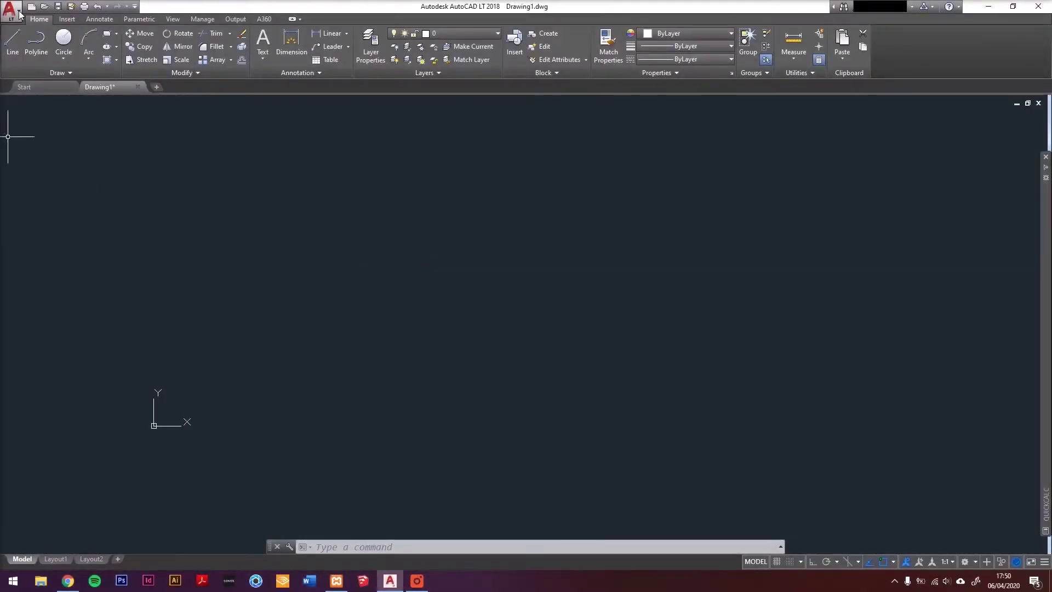
Create a new metric drawing without a template.
click(10, 9)
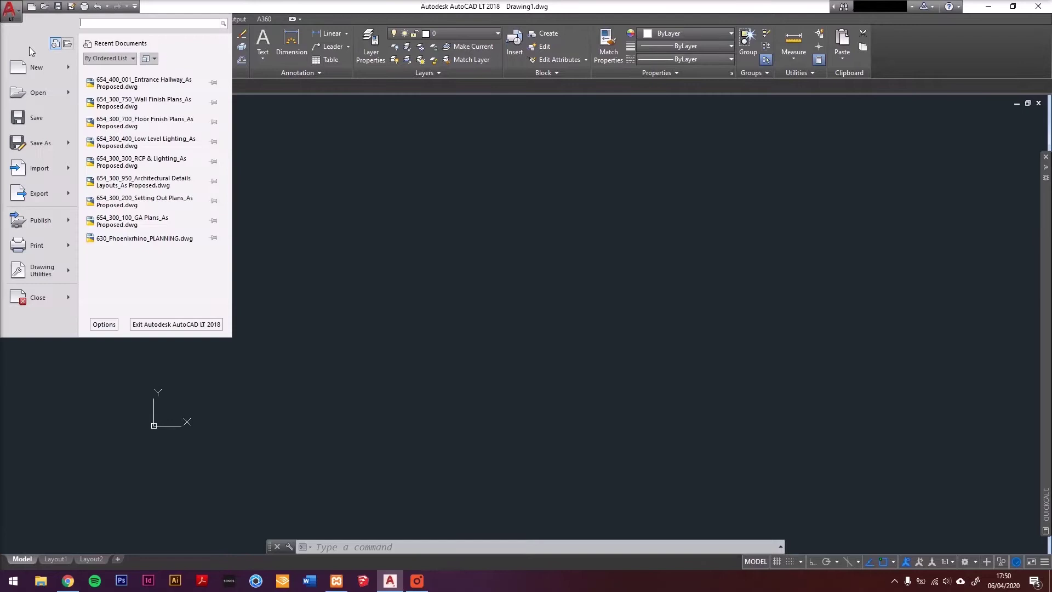
click(48, 66)
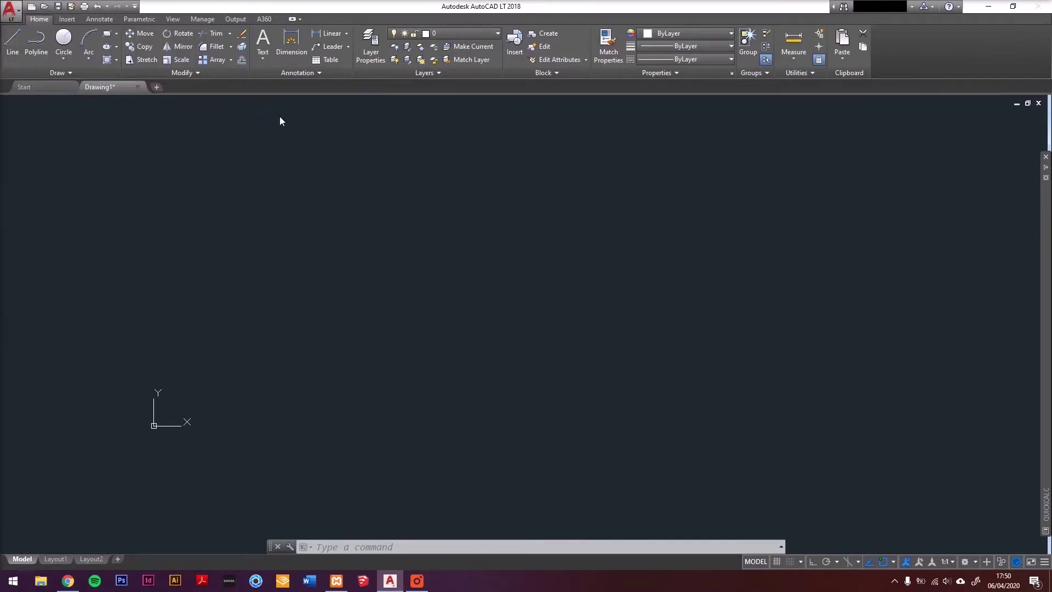
click(693, 393)
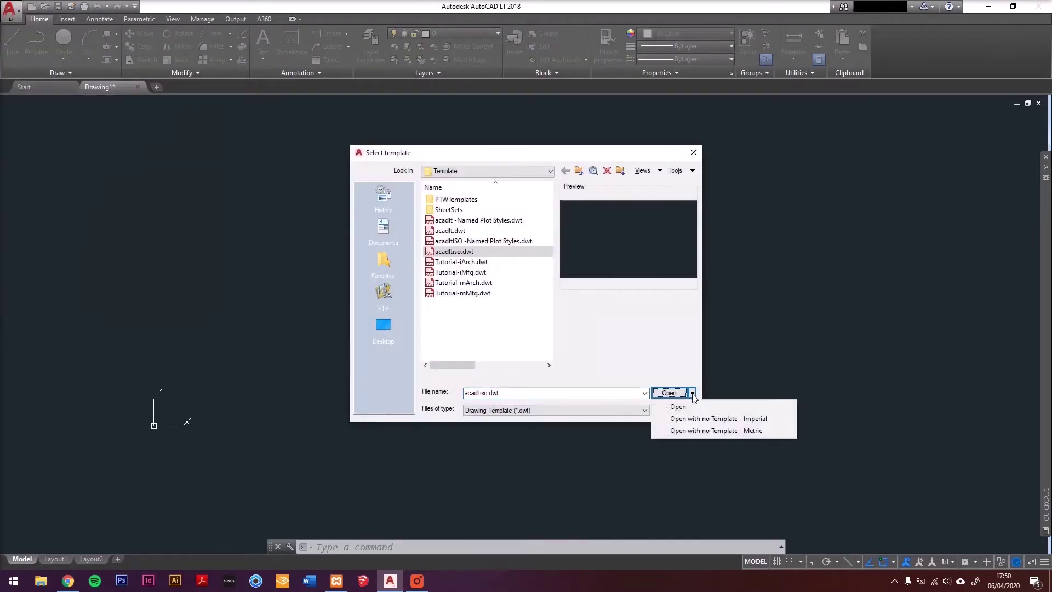
click(696, 431)
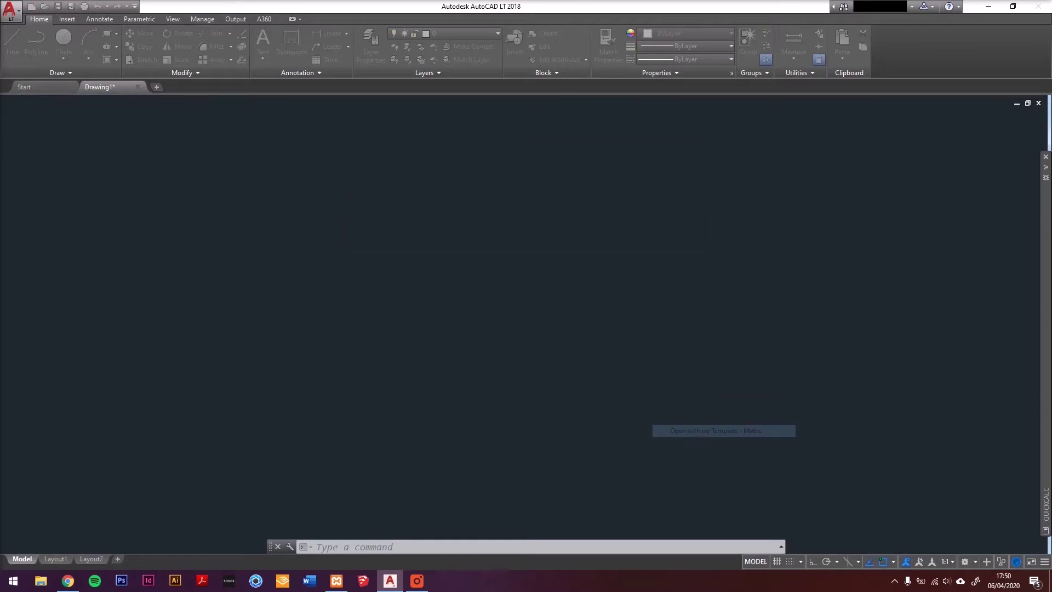
click(259, 244)
click(334, 280)
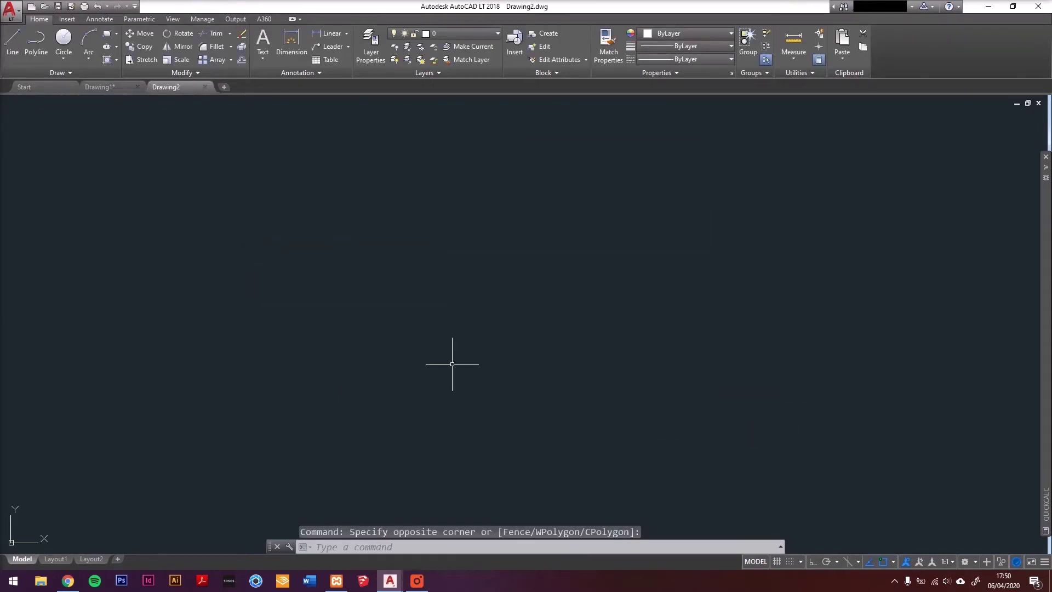
Create a layer named _EXISTING_WALLS and set its color to green.
text(LA)
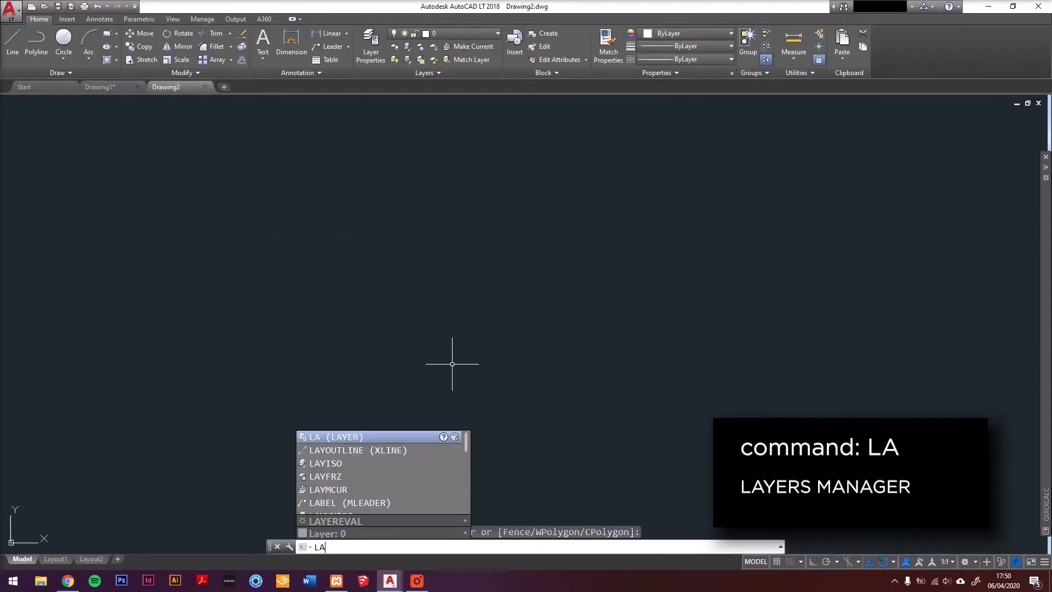
key(Return)
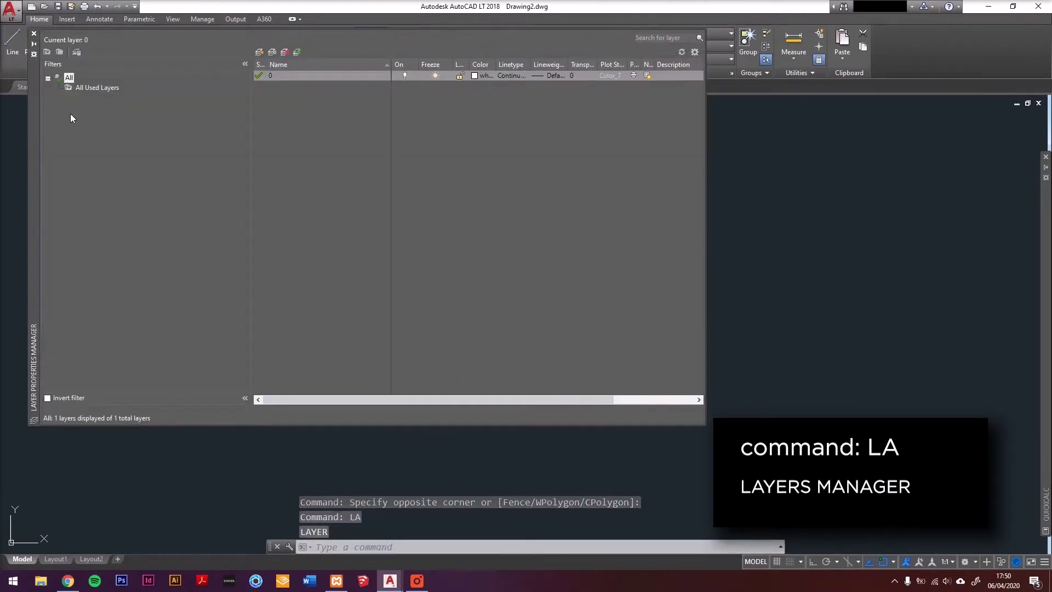
click(260, 55)
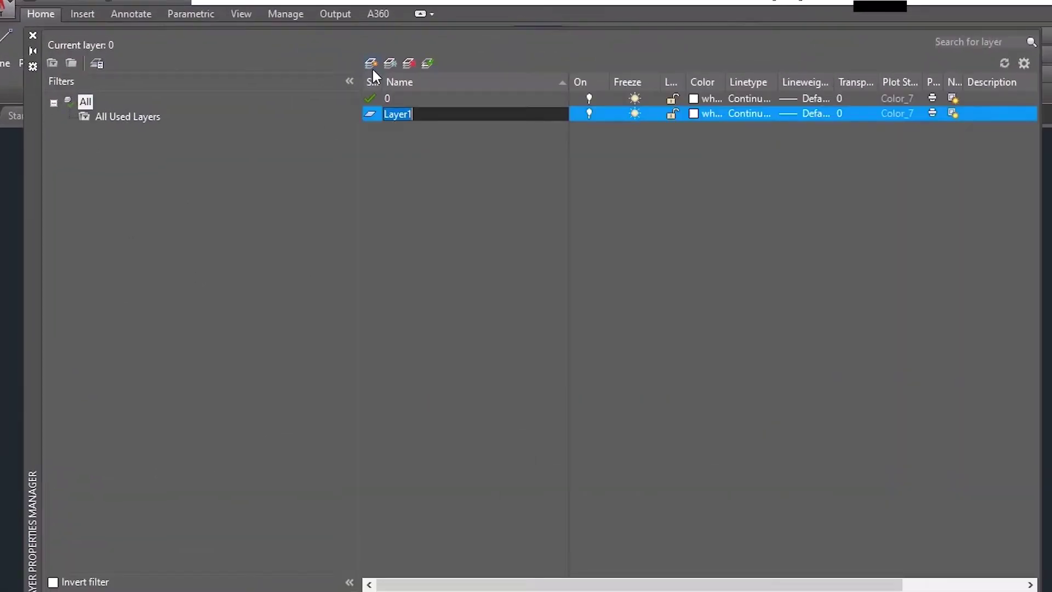
text(_EXISTING_WALLS)
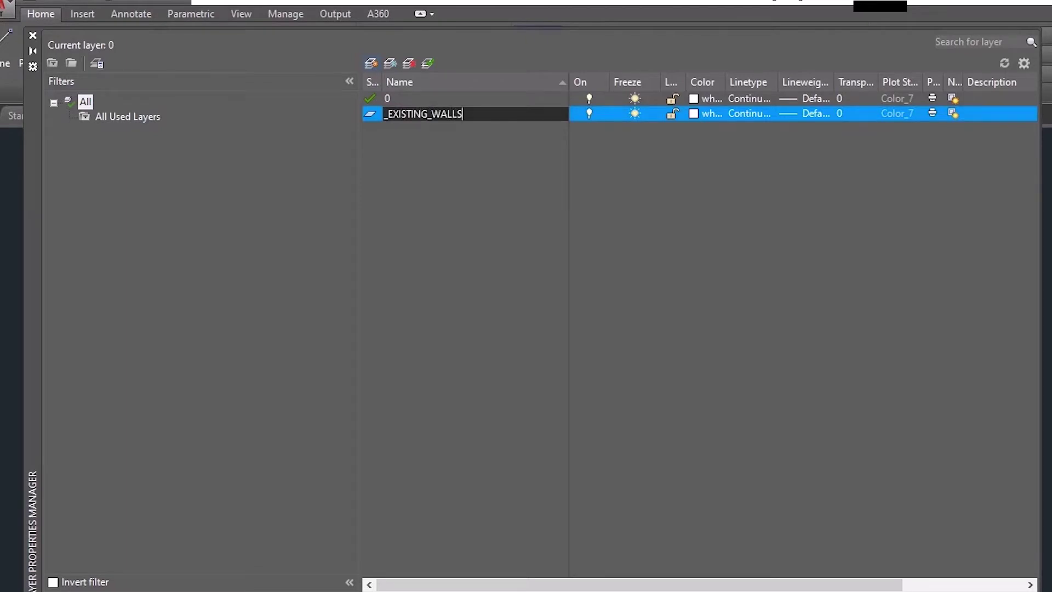
key(Return)
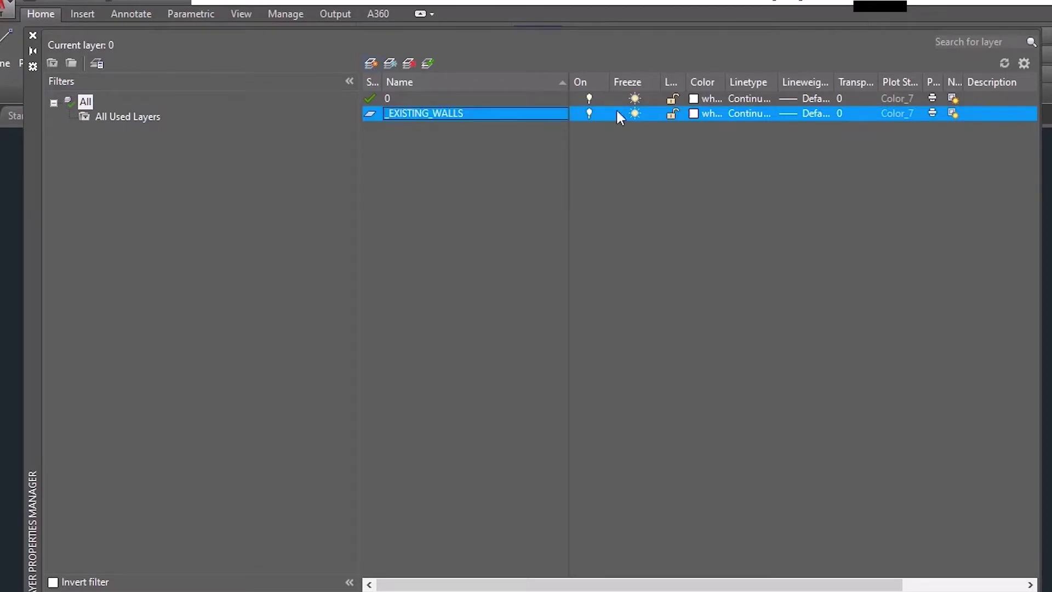
click(693, 114)
click(674, 457)
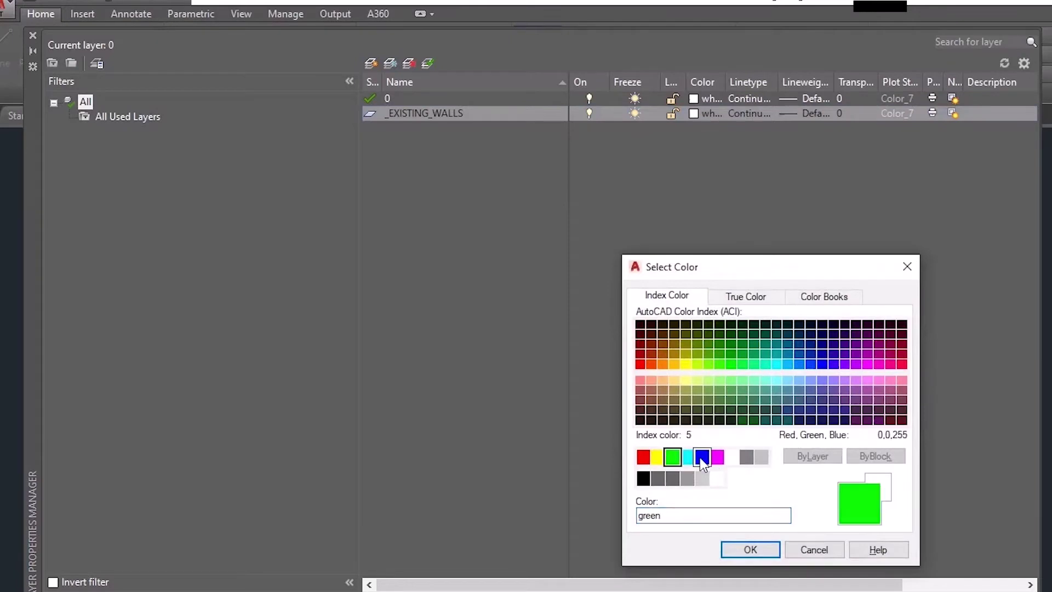
click(749, 548)
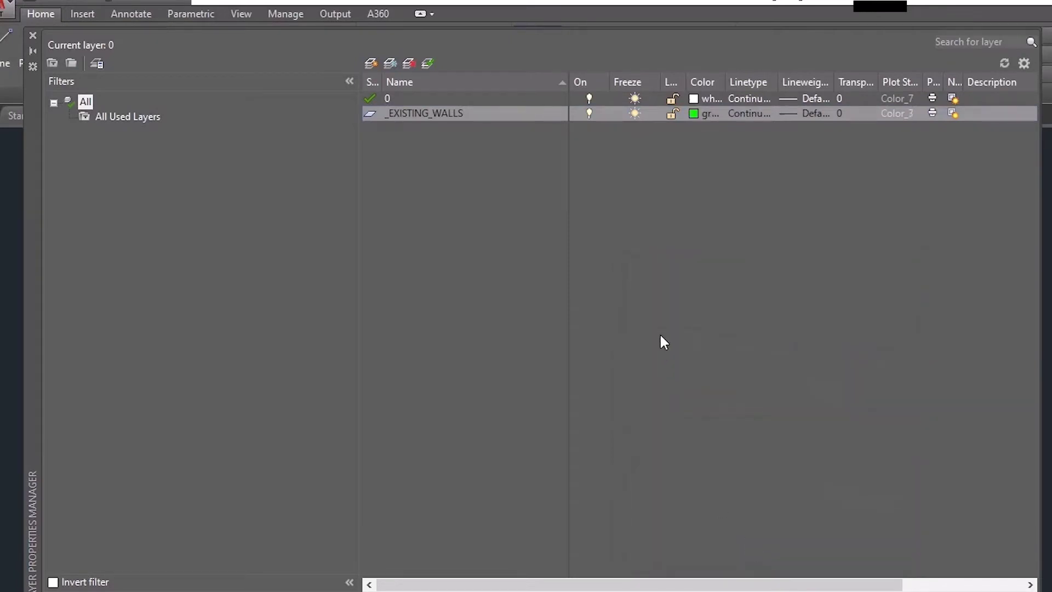
Add two more layers named _EXISTING_WINDOWS and _EXISTING_INTERNAL DOORS.
click(371, 64)
key(BackSpace)
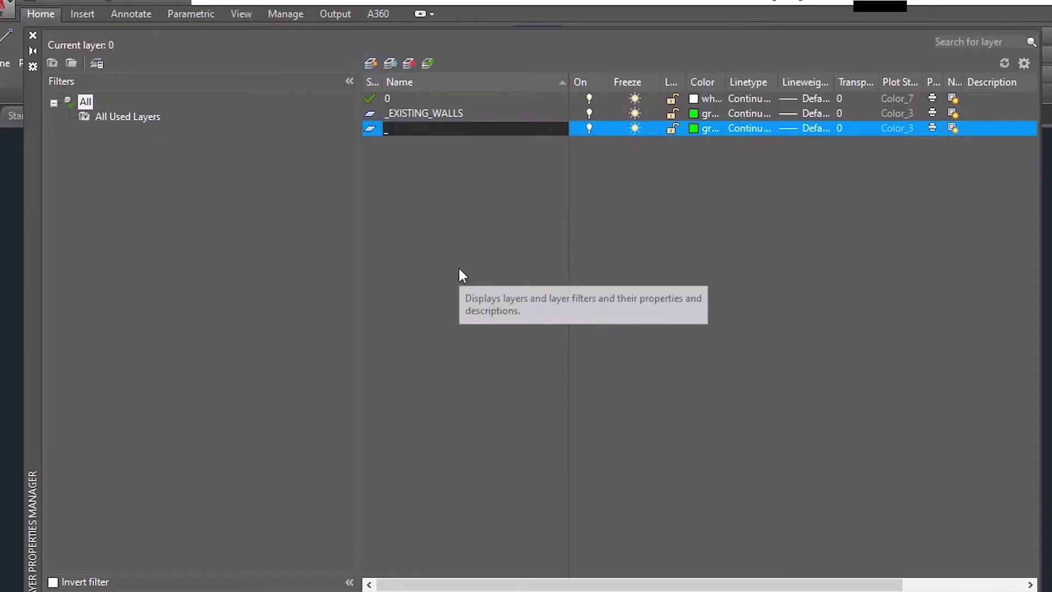
text(_EXISTING_)
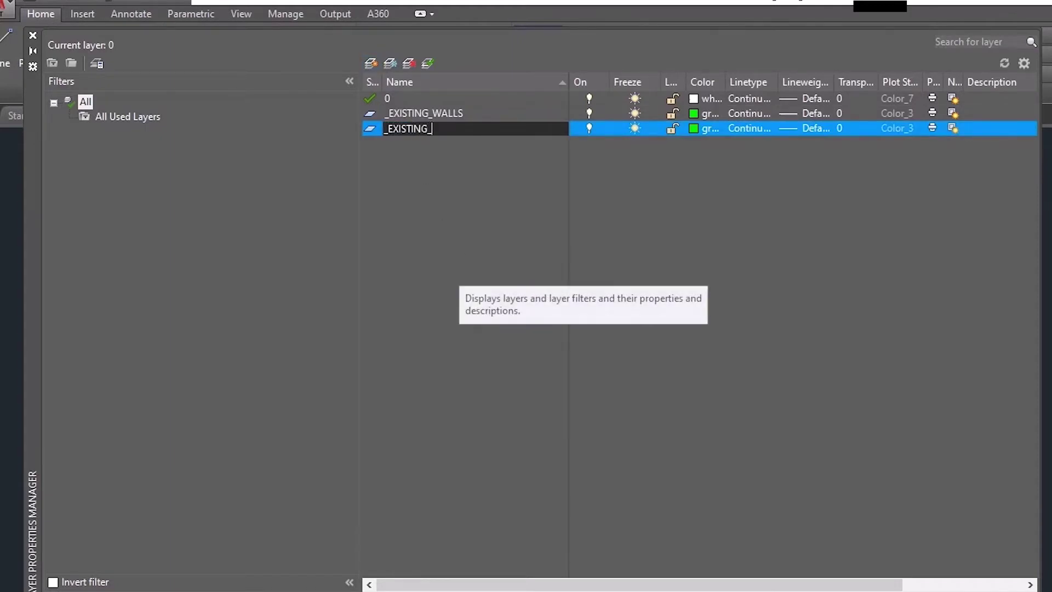
text(WINDOWS)
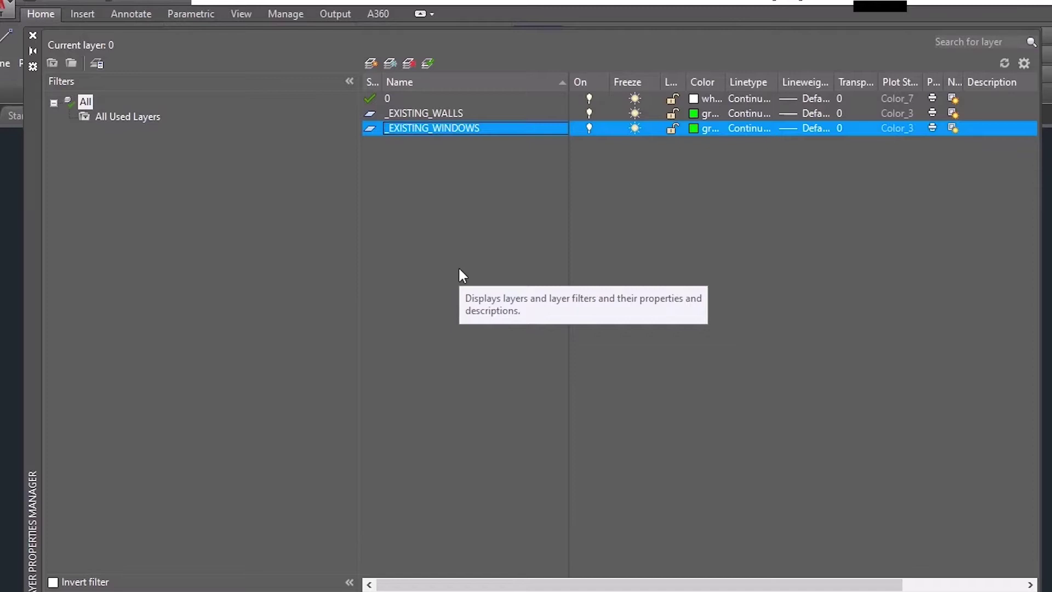
click(370, 63)
text(_EXISTING_I)
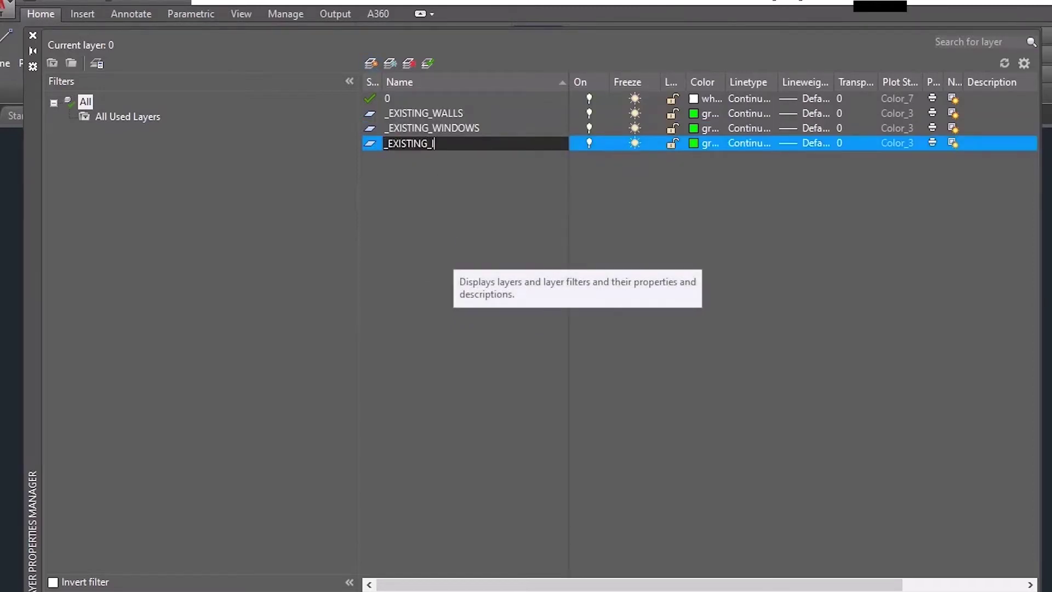
text(NTERNAL DOORS)
key(Return)
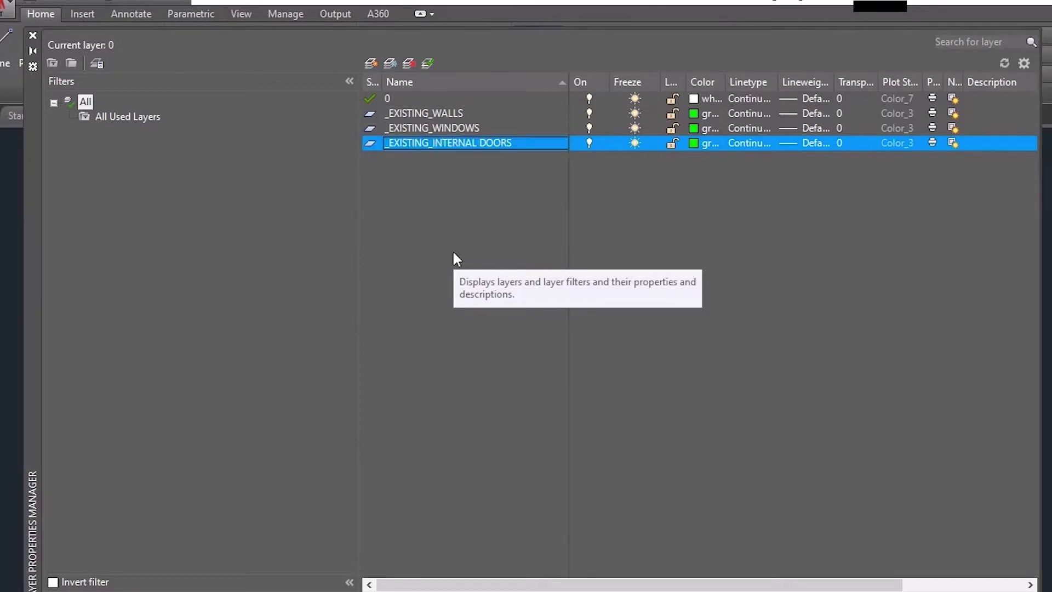
Set the color of the _EXISTING_WINDOWS and _EXISTING_INTERNAL DOORS layers to red.
shift+click(465, 125)
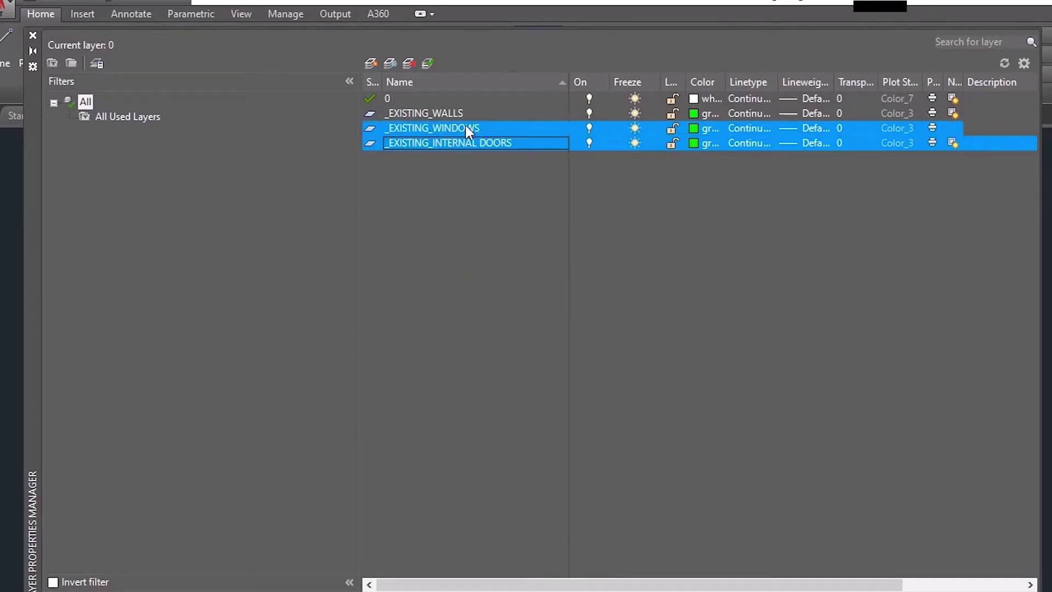
click(695, 129)
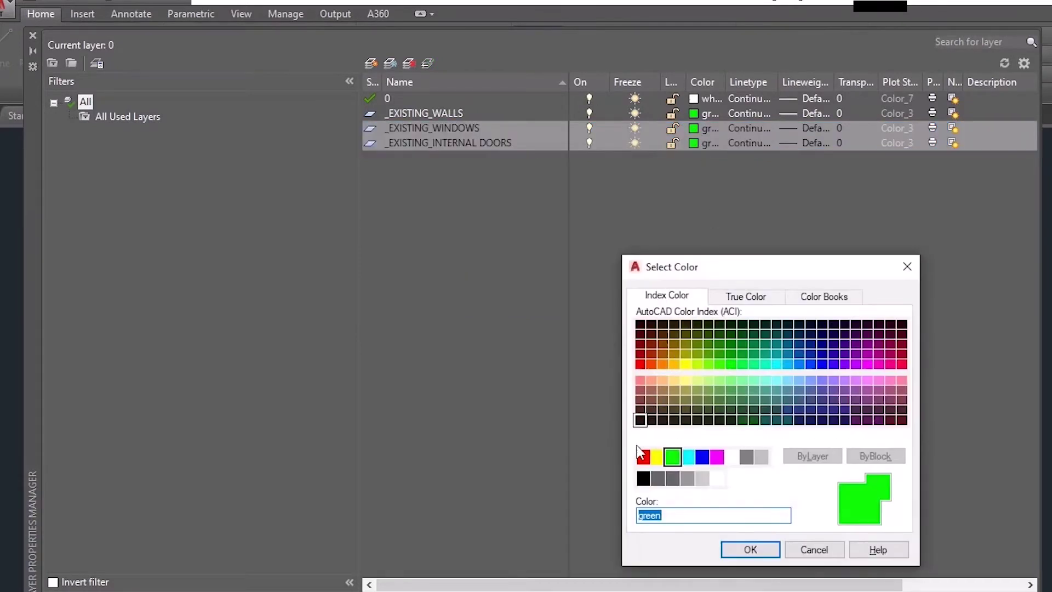
click(643, 457)
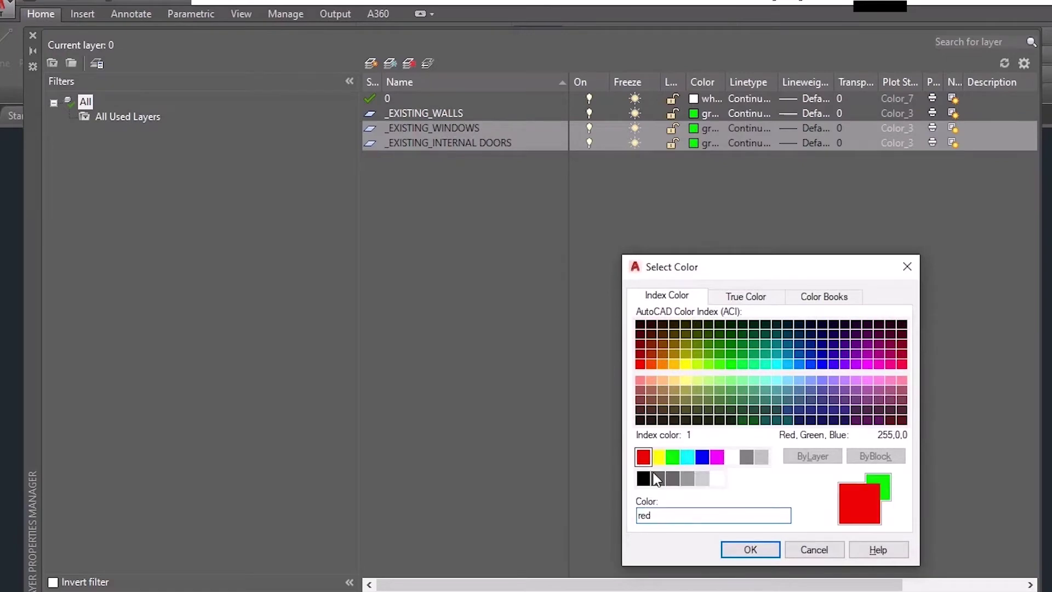
click(750, 549)
Make _EXISTING_WALLS the current layer and collapse the layer manager to free the drawing area.
click(400, 127)
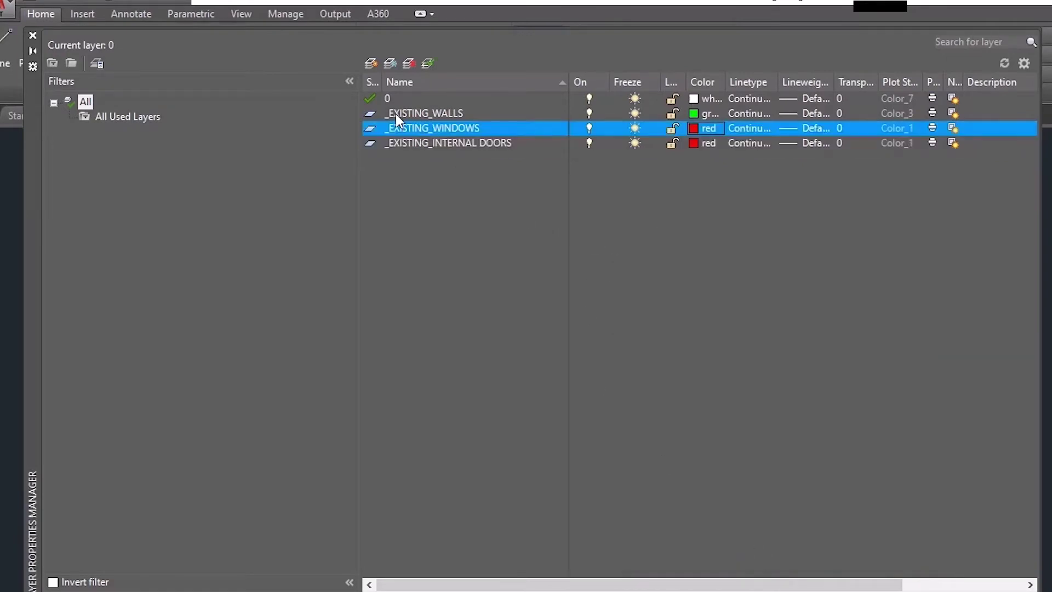
double_click(366, 112)
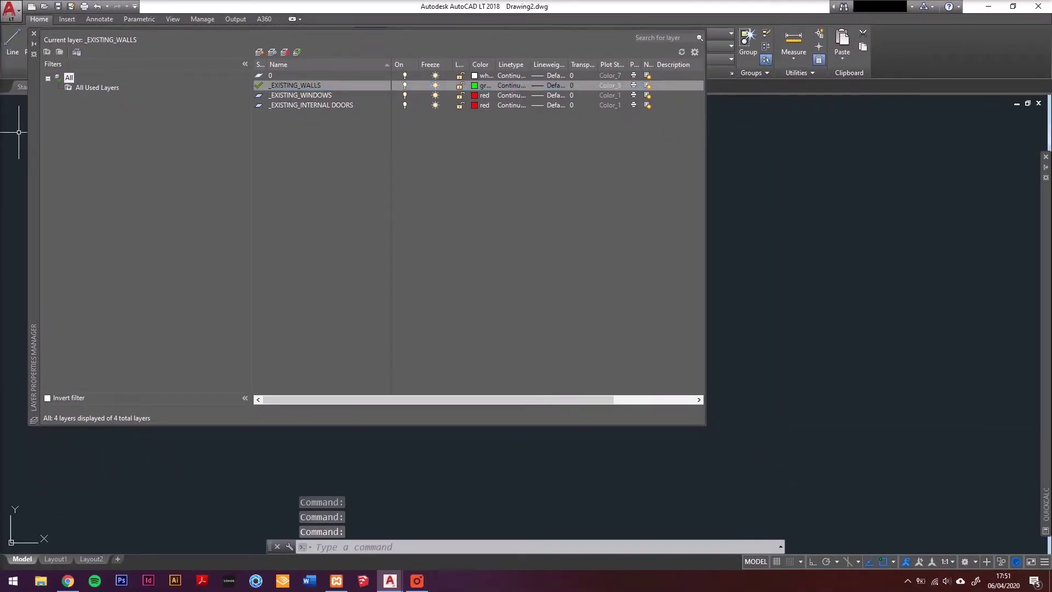
click(35, 44)
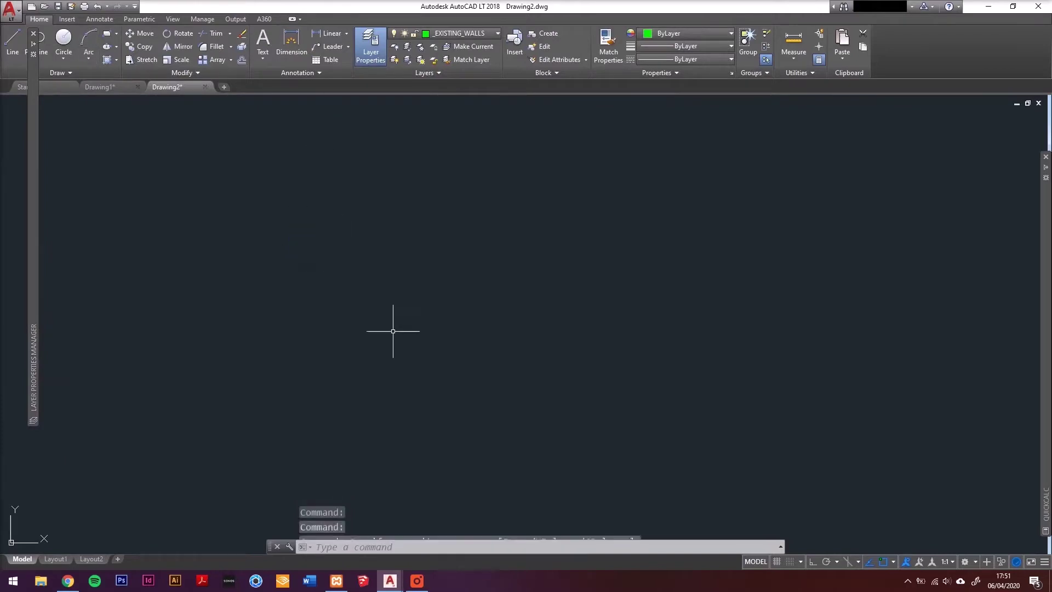
click(393, 329)
Draw a 10320 by 4090 rectangle for the room outline, starting near the drawing origin.
scroll(405, 337, down, 2)
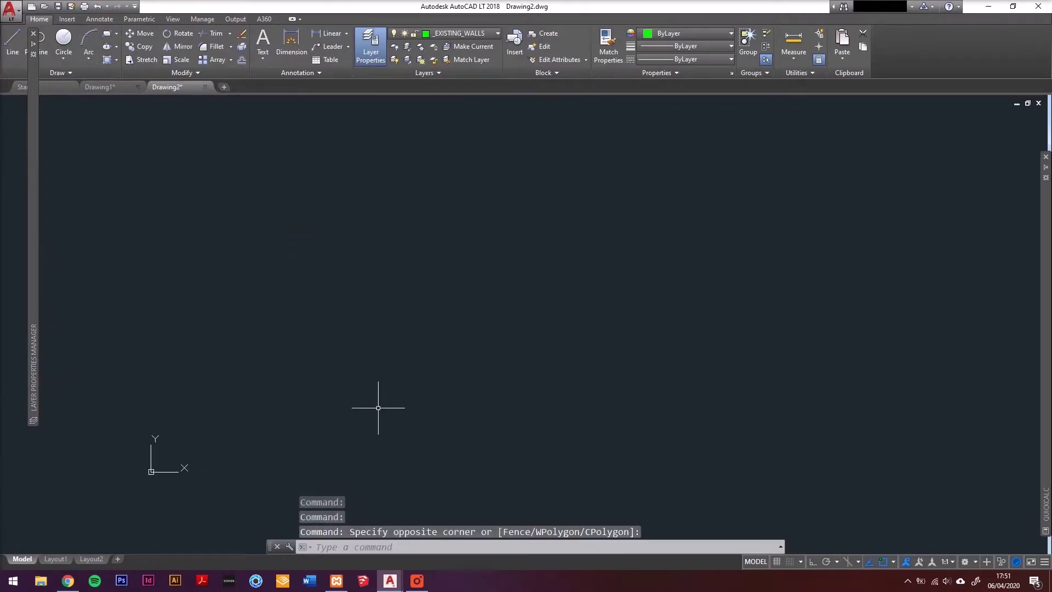
text(REC)
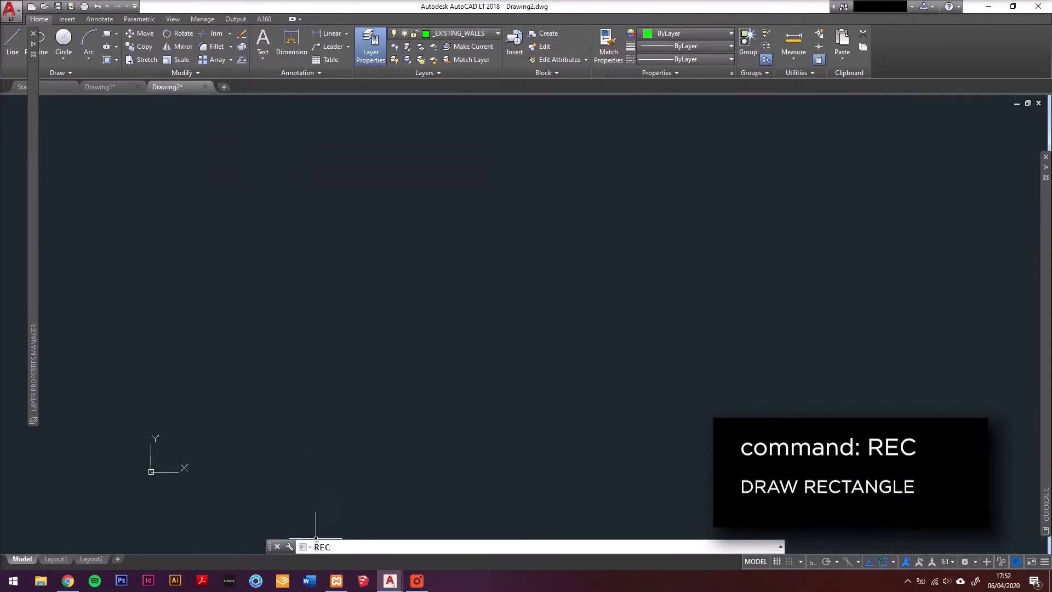
key(Return)
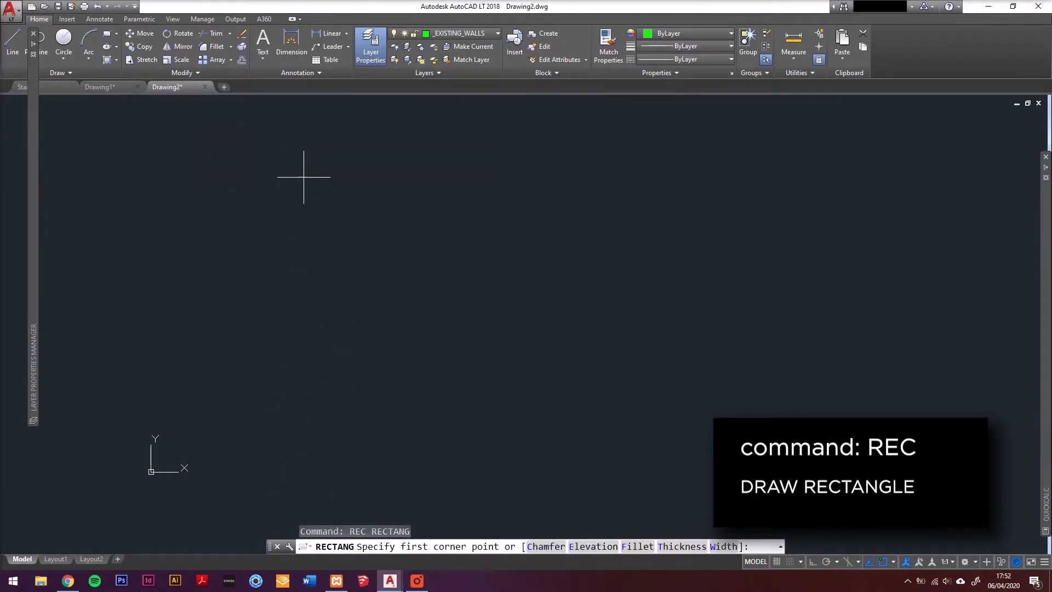
scroll(282, 357, down, 2)
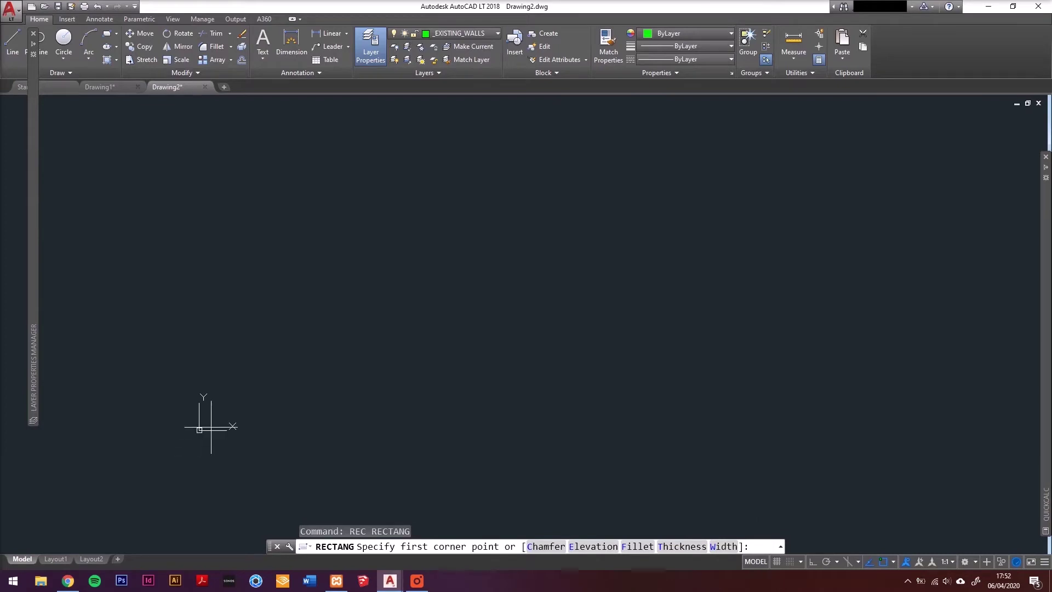
click(221, 415)
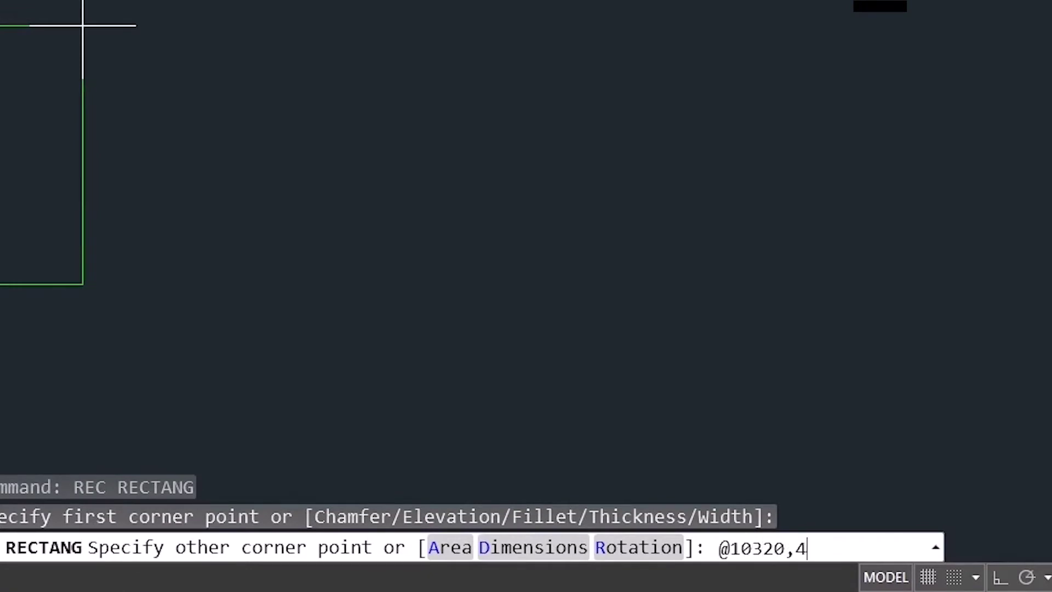
text(090)
key(Return)
scroll(170, 140, down, 5)
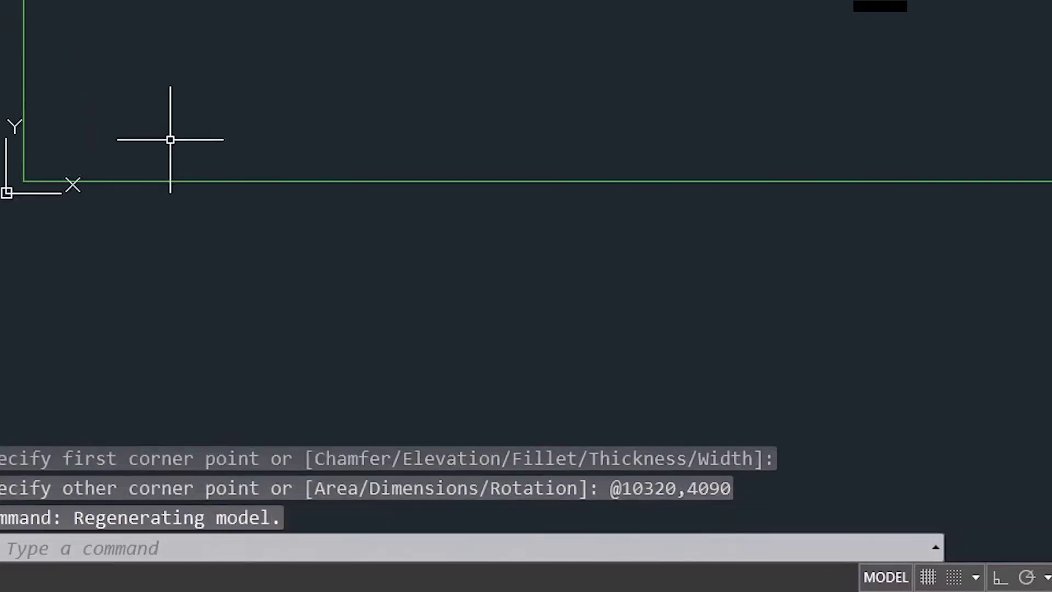
text(z)
key(Return)
text(e)
key(Return)
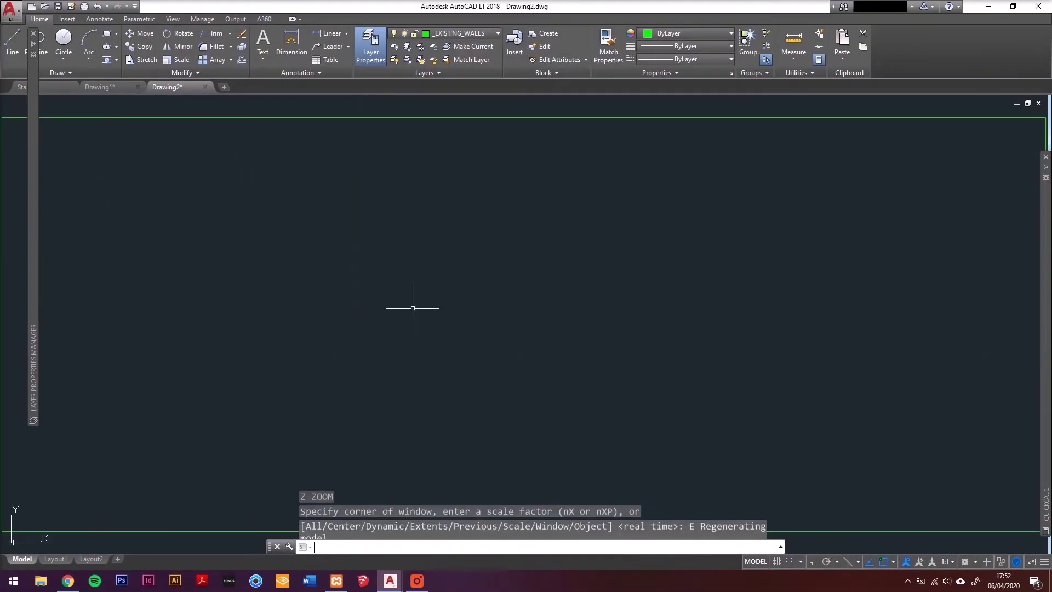
scroll(395, 258, down, 4)
scroll(411, 281, up, 2)
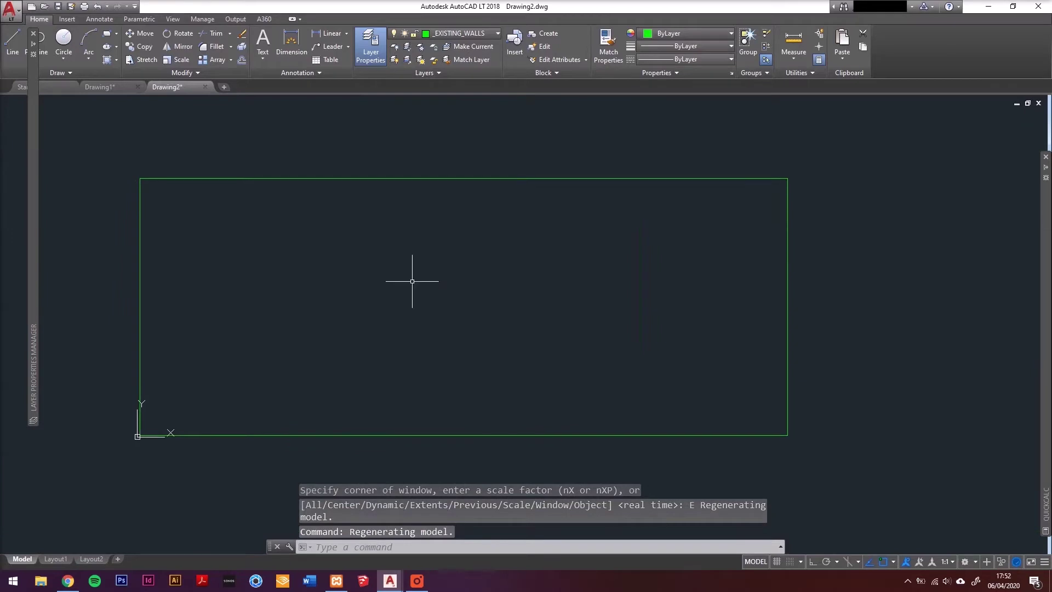
text(pl)
key(Return)
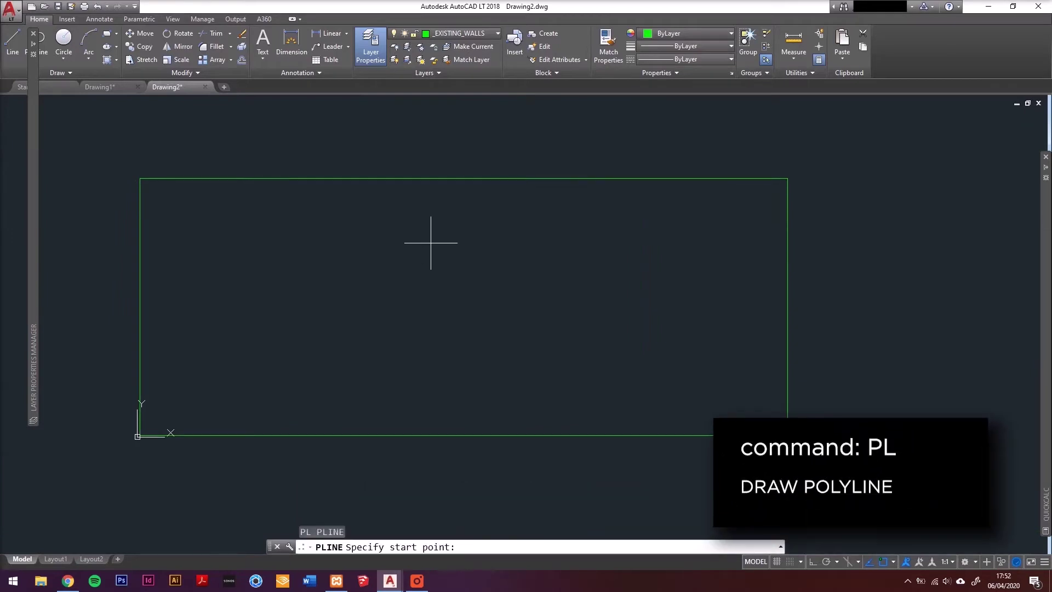
shift+right_click(429, 235)
click(447, 253)
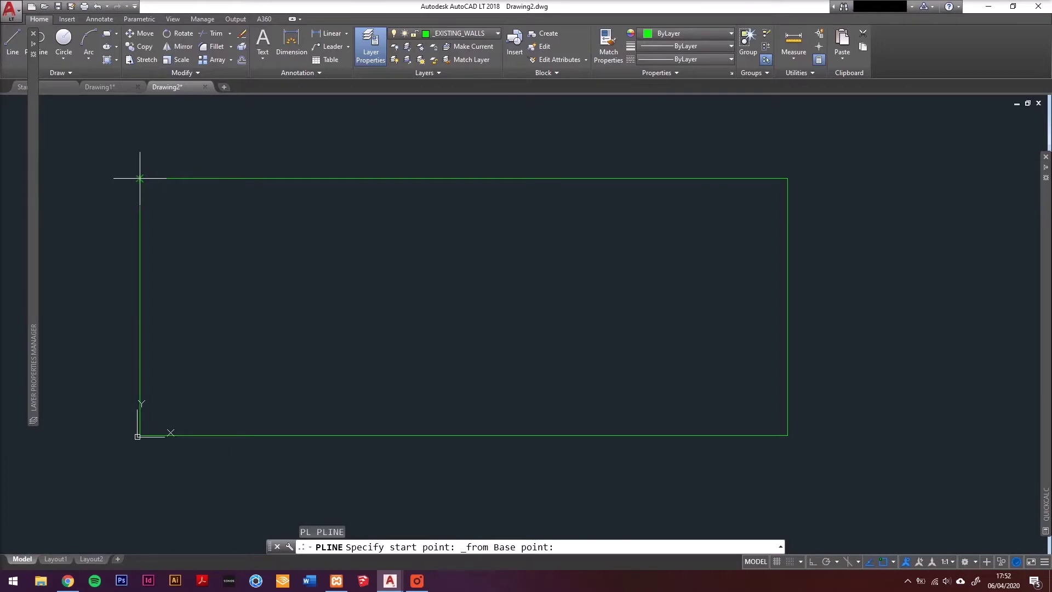
click(139, 178)
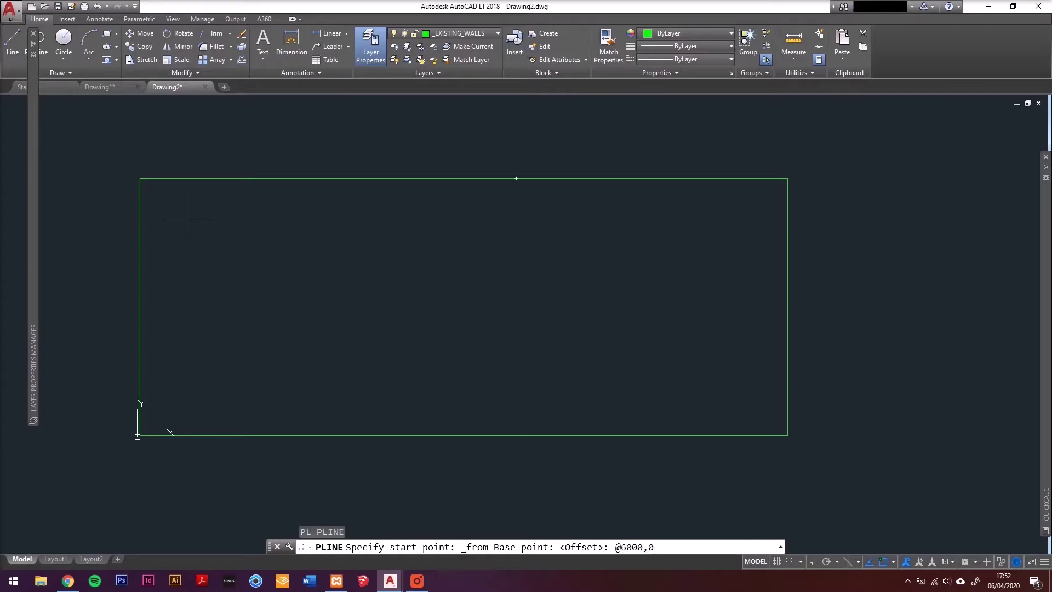
key(Return)
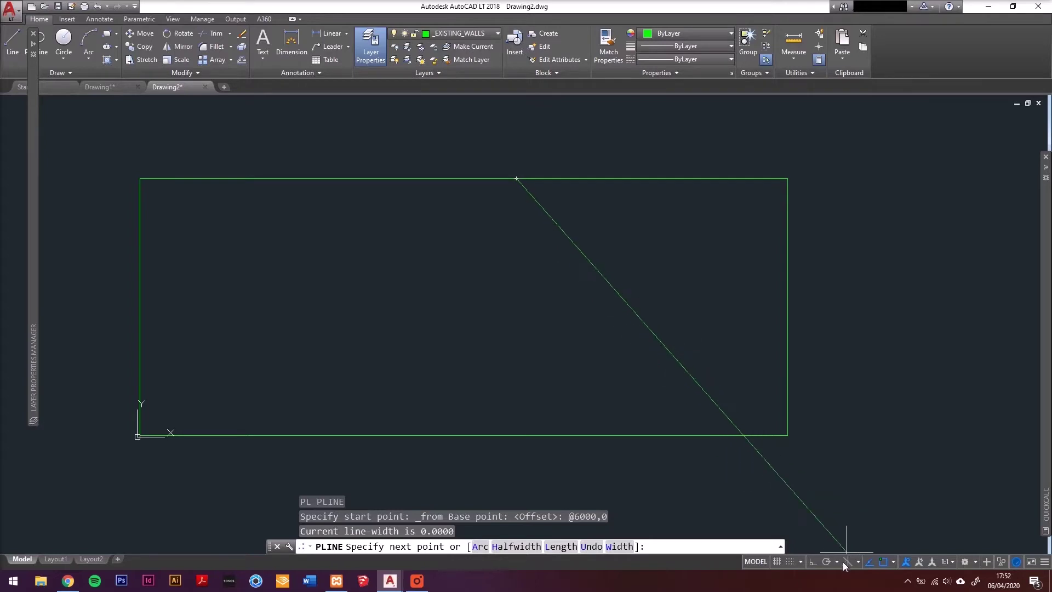
With Ortho on, draw the pier outline 600 down from the upper wall, across, and back up to the wall line.
click(811, 561)
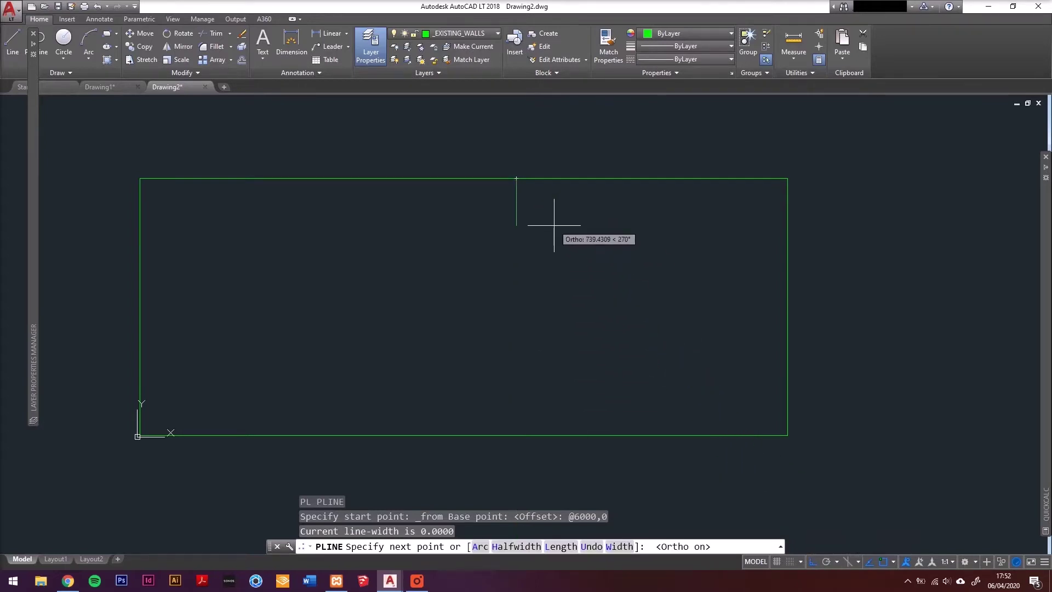
scroll(547, 153, up, 4)
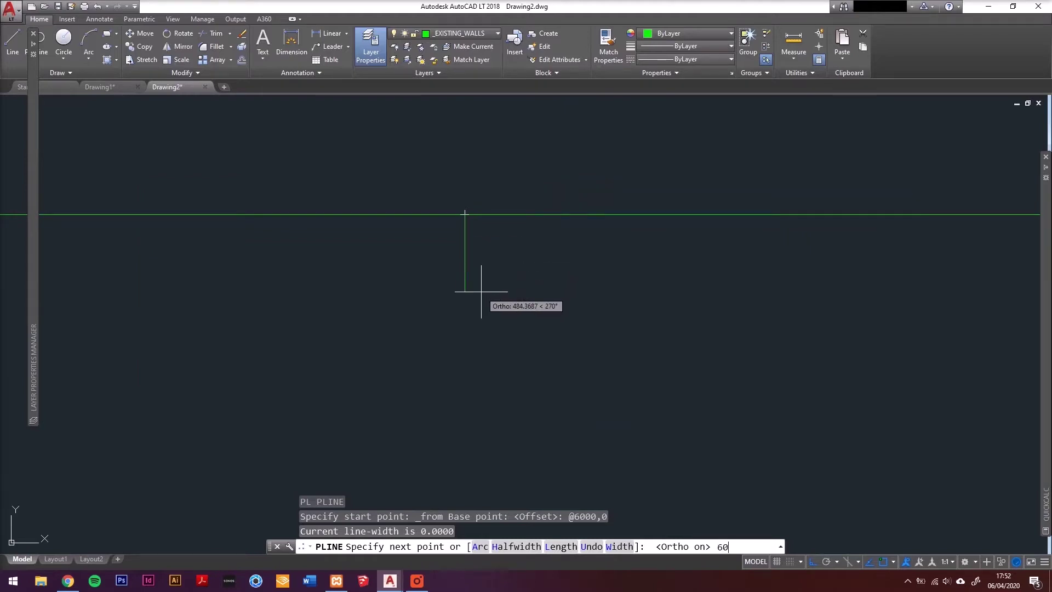
text(0)
key(Return)
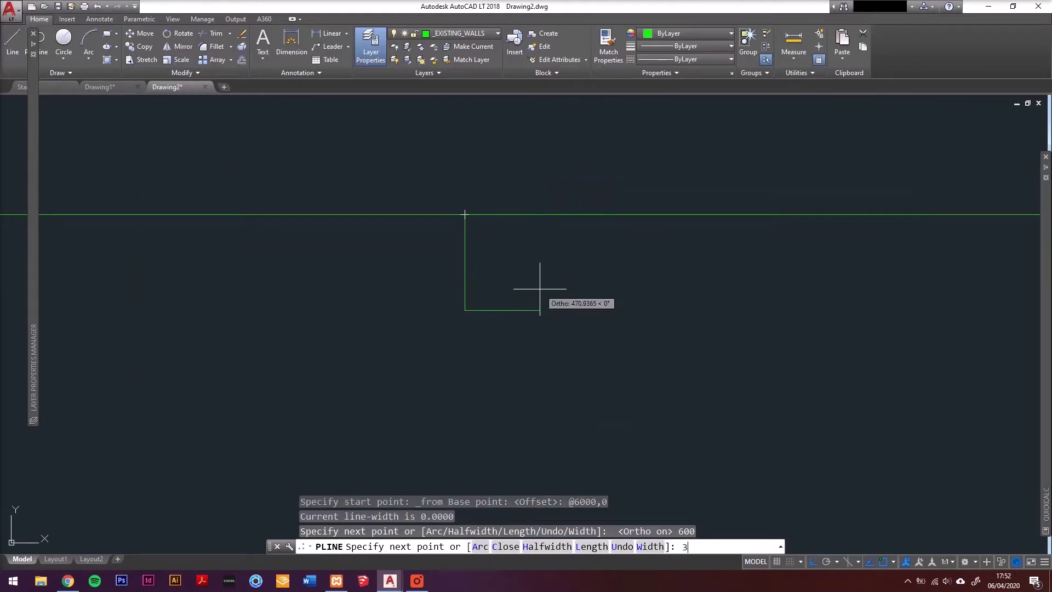
key(Return)
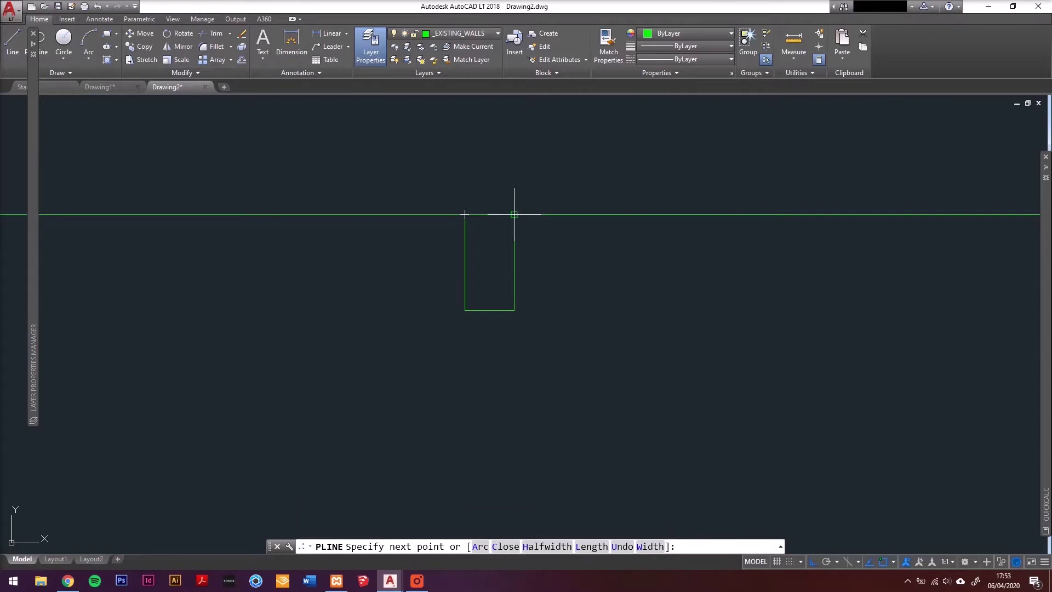
click(514, 214)
key(Return)
Mirror the pier onto the lower wall about the room's horizontal centre line, keeping the original.
scroll(461, 172, down, 8)
click(434, 162)
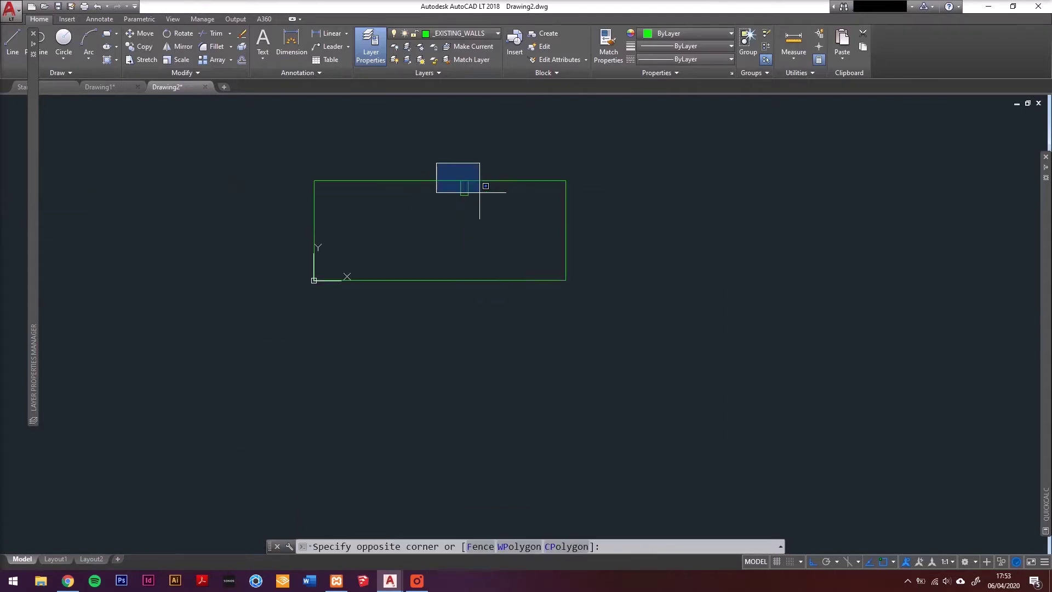
click(491, 211)
scroll(484, 186, up, 2)
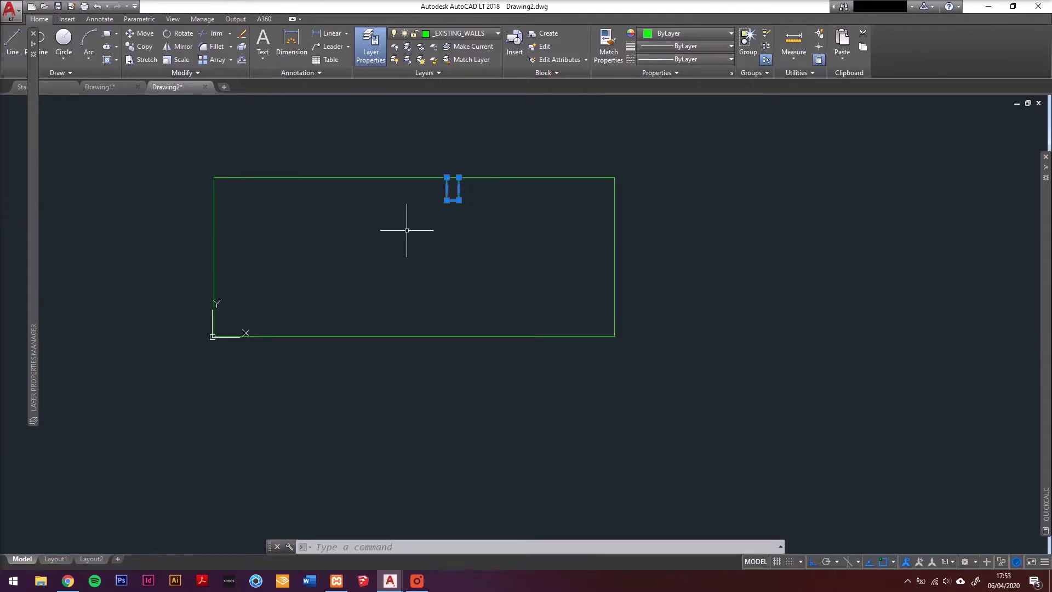
text(M)
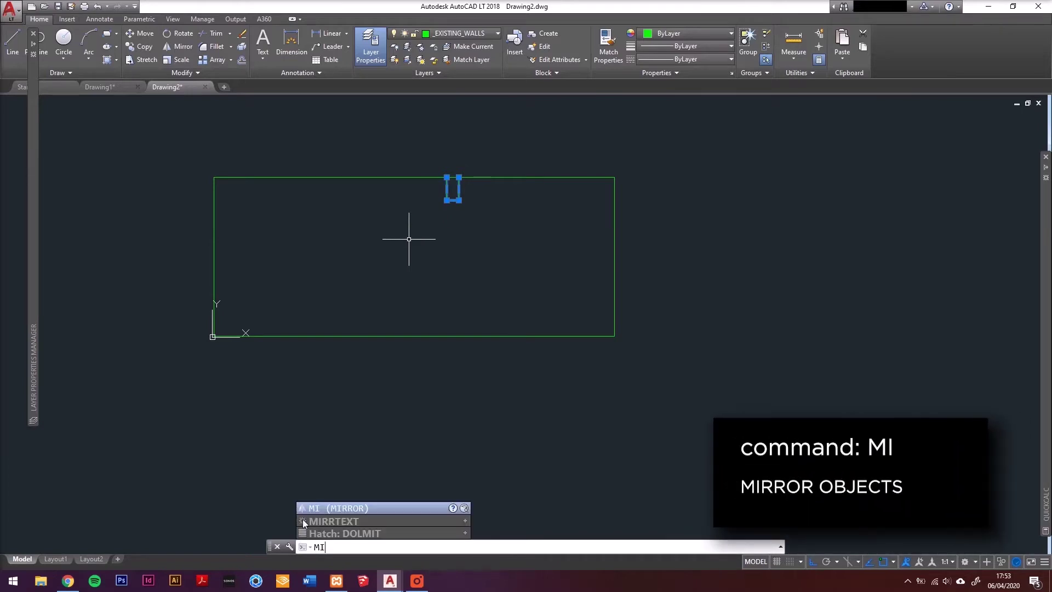
text(I)
click(321, 511)
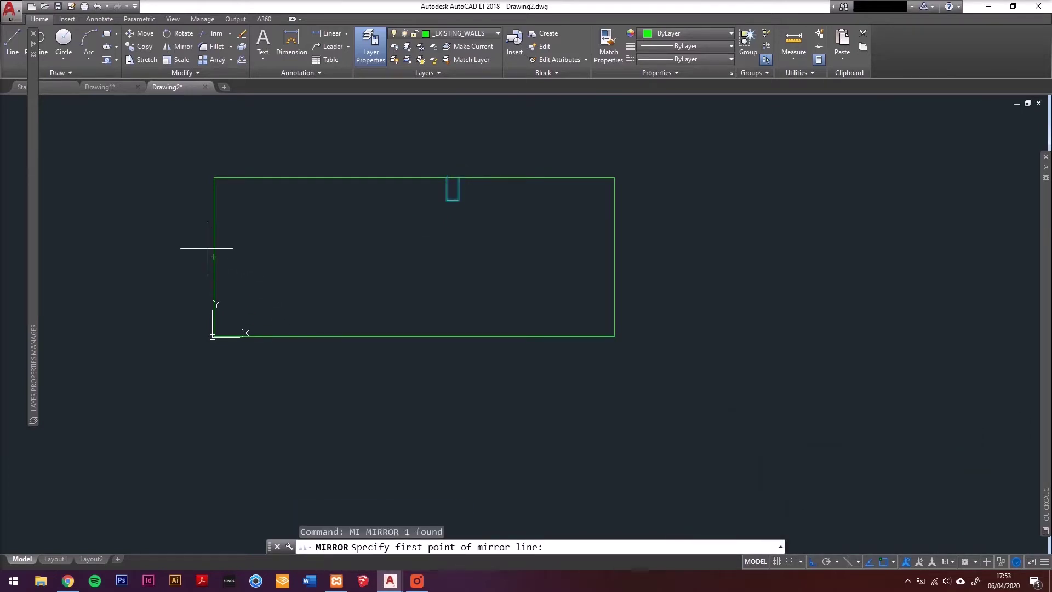
scroll(209, 240, up, 4)
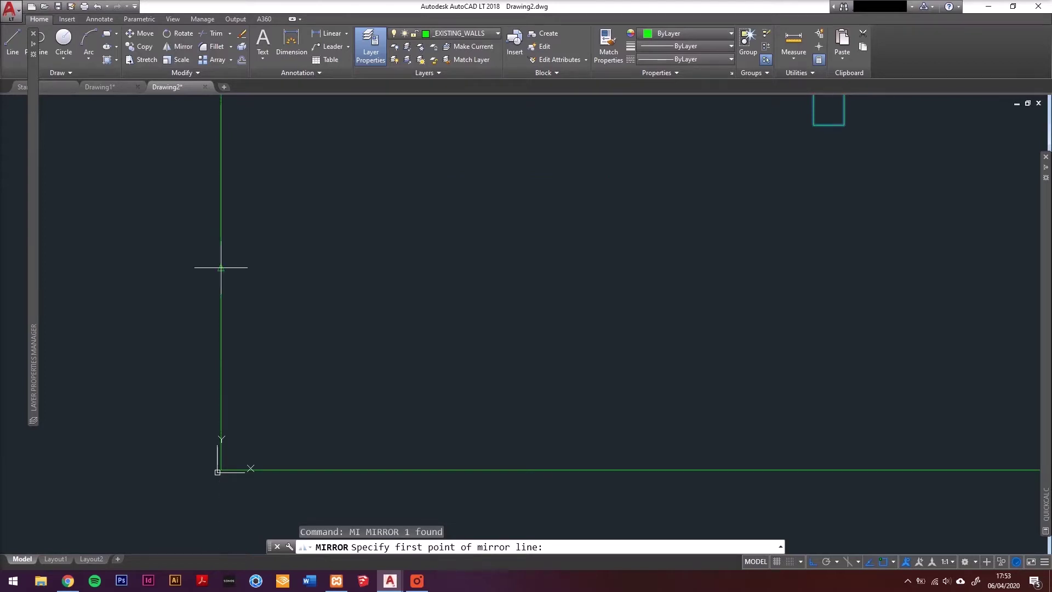
click(220, 267)
scroll(220, 268, down, 3)
click(449, 246)
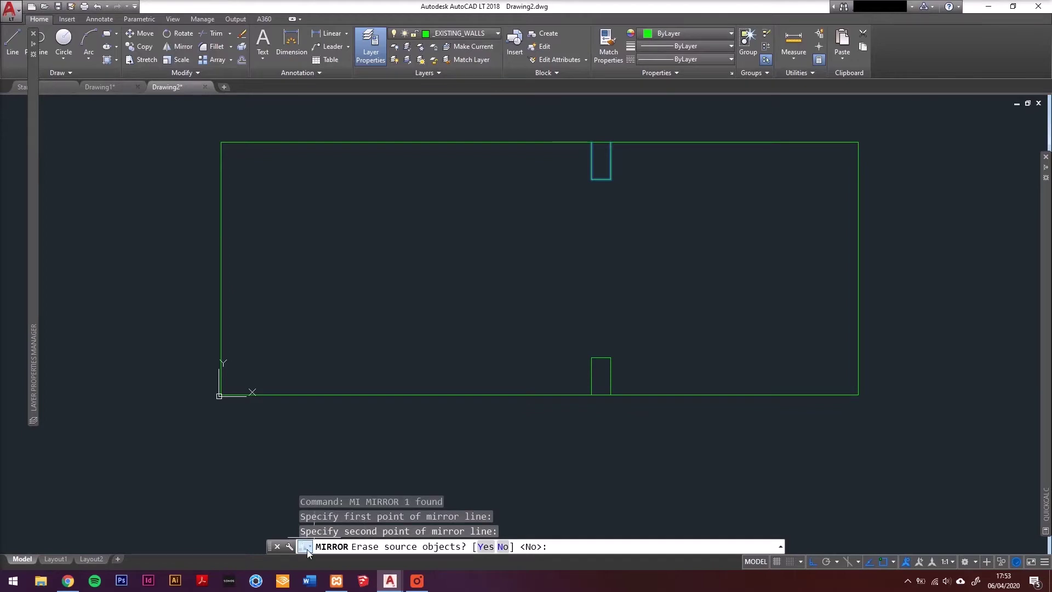
text(N)
key(Return)
Save the drawing to the Desktop as PLAN1.
mouse_move(550, 322)
middle_down()
mouse_move(465, 329)
mouse_move(448, 391)
middle_up()
key(ctrl+s)
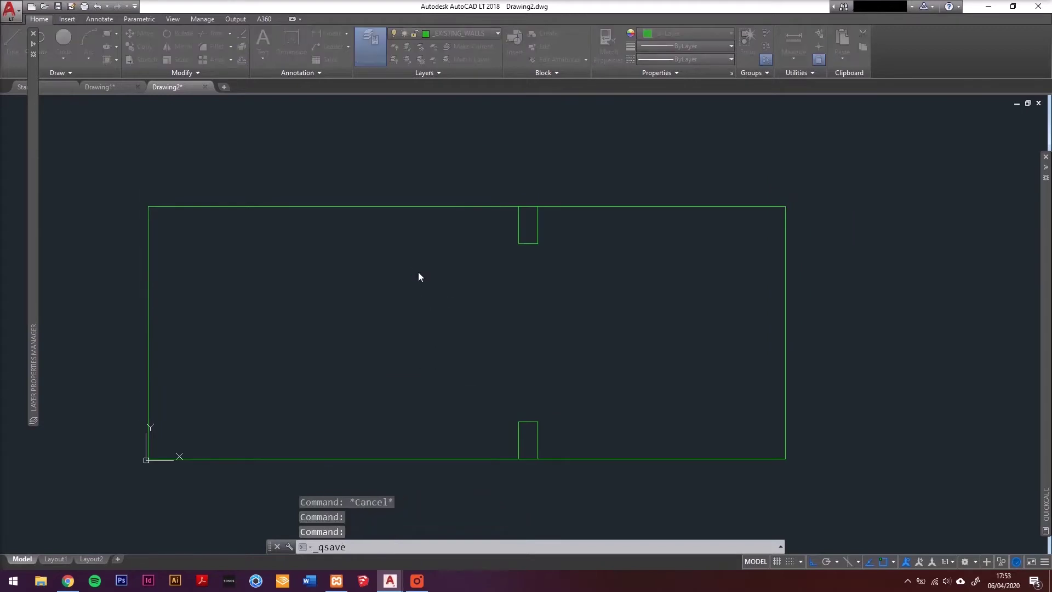
click(184, 325)
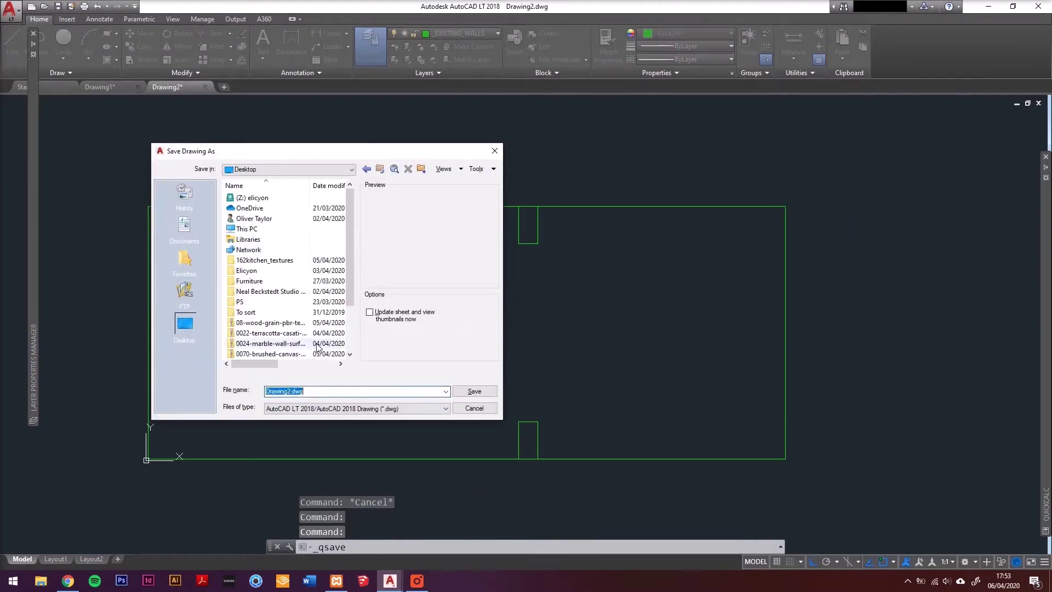
text(PLAN1)
key(Return)
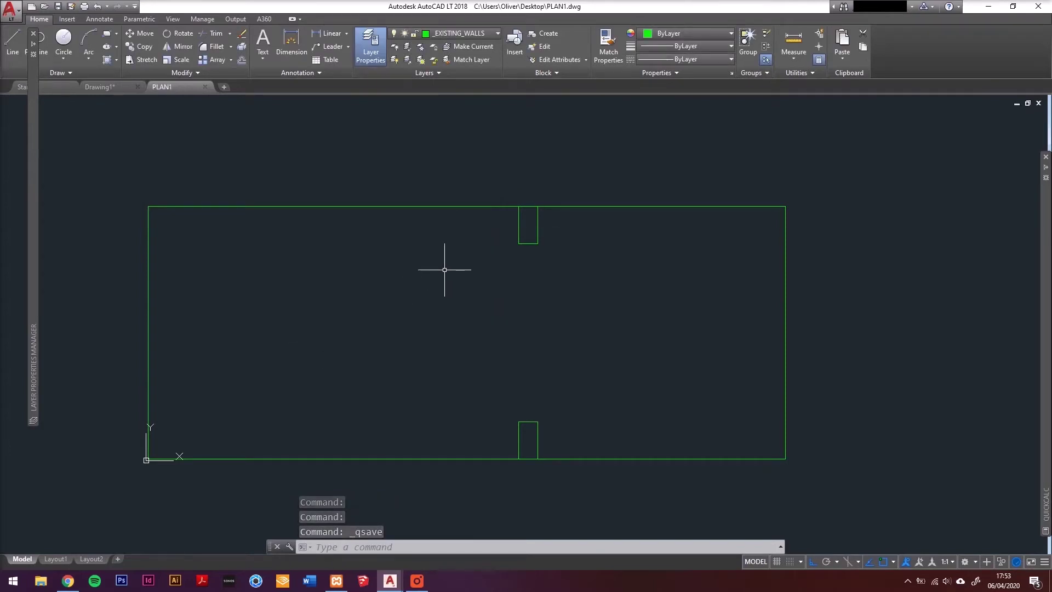
Trim the upper wall line between the pier's sides, using both piers as cutting edges.
middle_drag(382, 279, 407, 260)
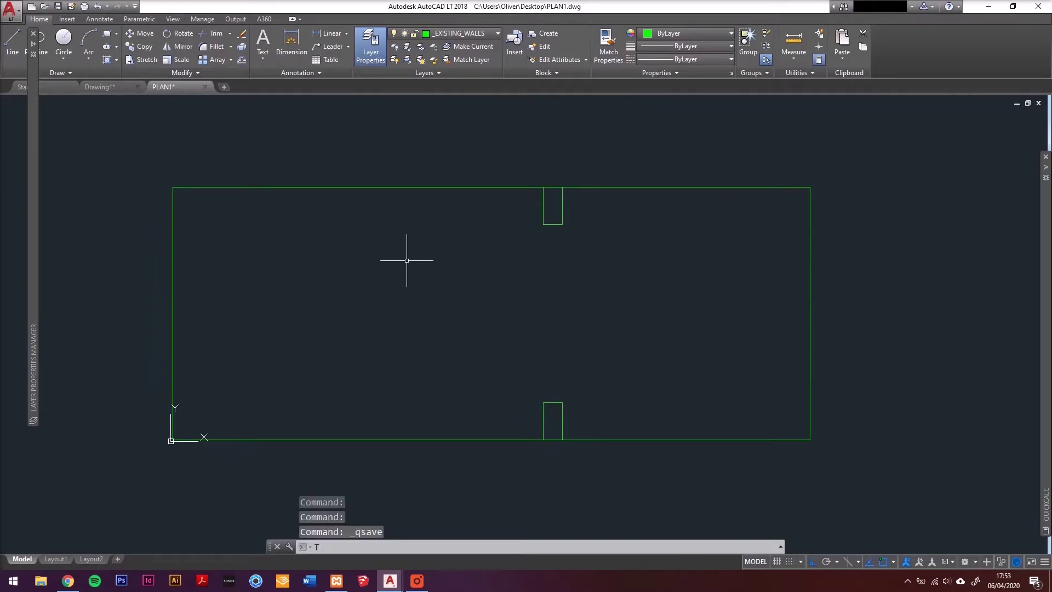
text(TRIM)
key(Return)
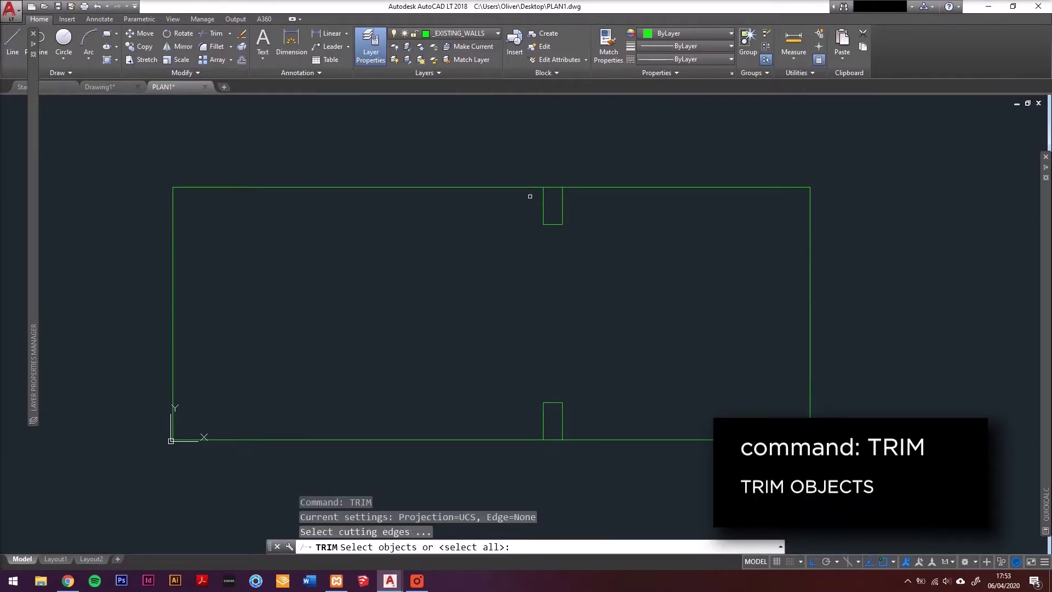
click(578, 200)
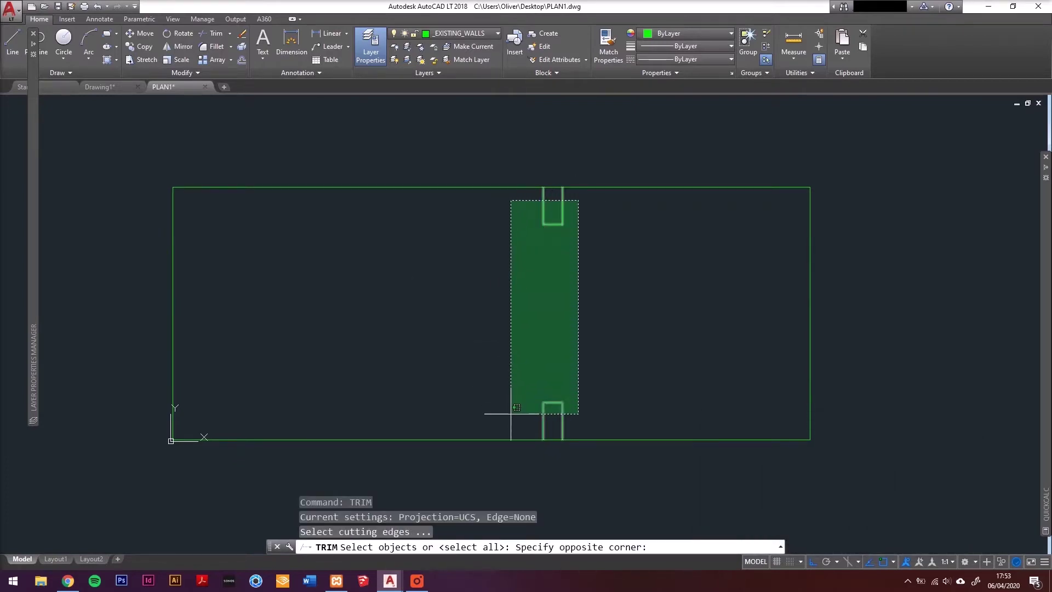
click(512, 411)
scroll(548, 196, up, 5)
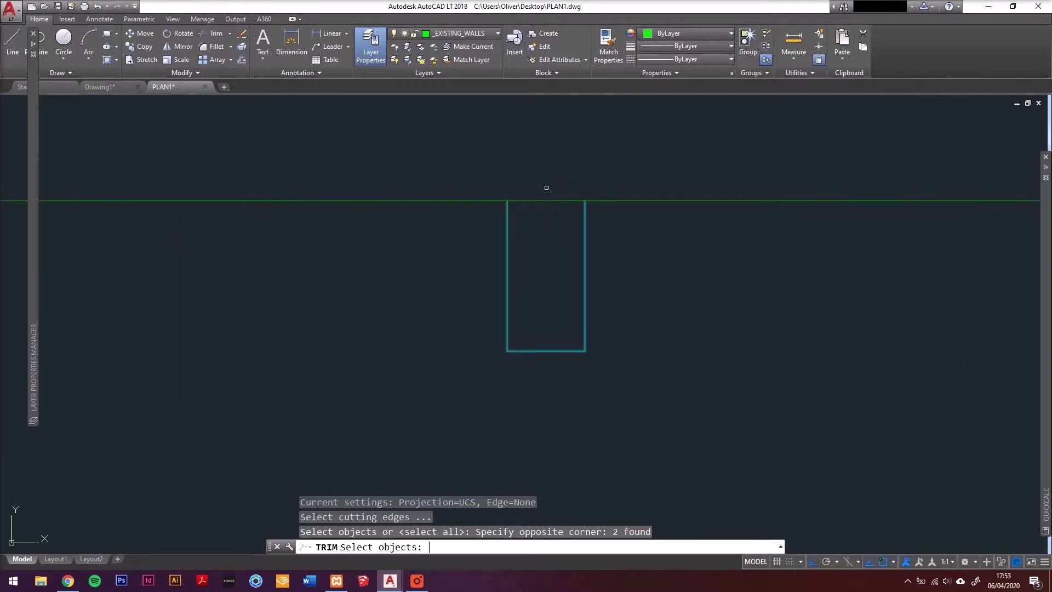
key(Return)
click(556, 176)
click(537, 213)
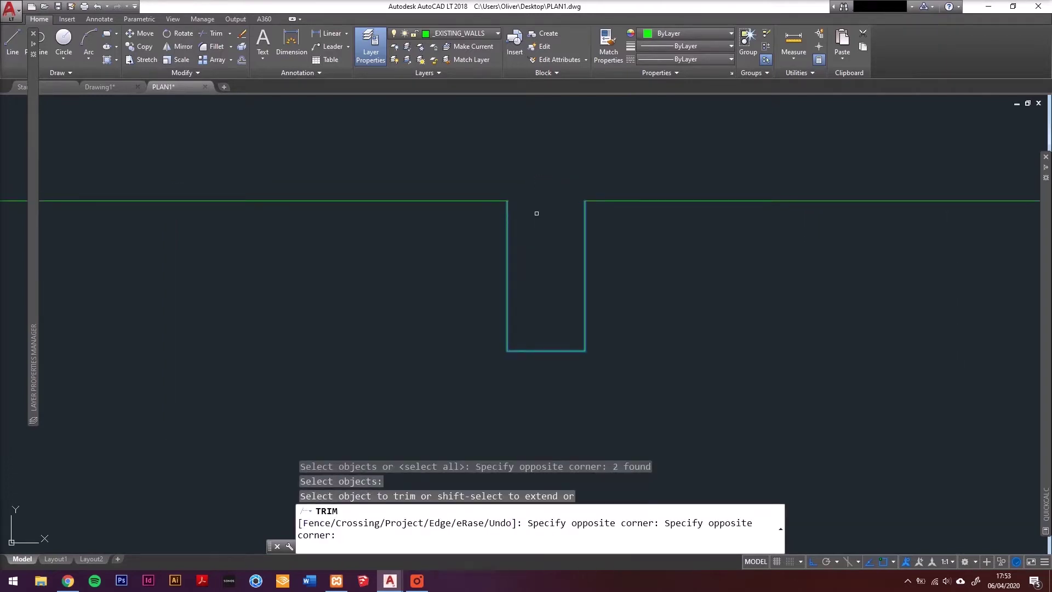
Trim the lower wall line between the mirrored pier's sides and save the drawing.
scroll(536, 213, down, 5)
scroll(522, 304, up, 5)
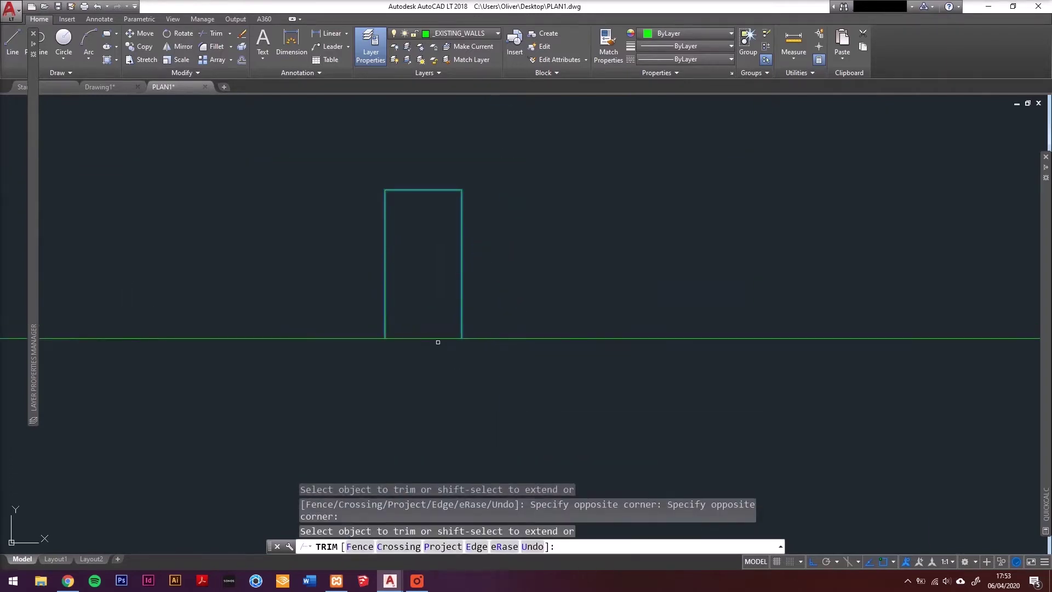
click(434, 342)
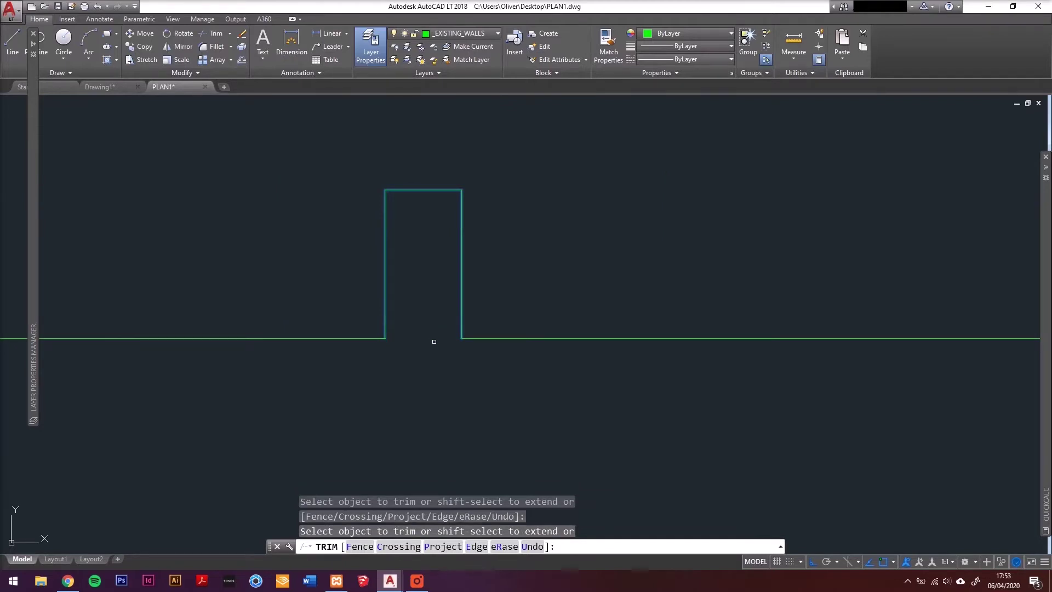
key(Return)
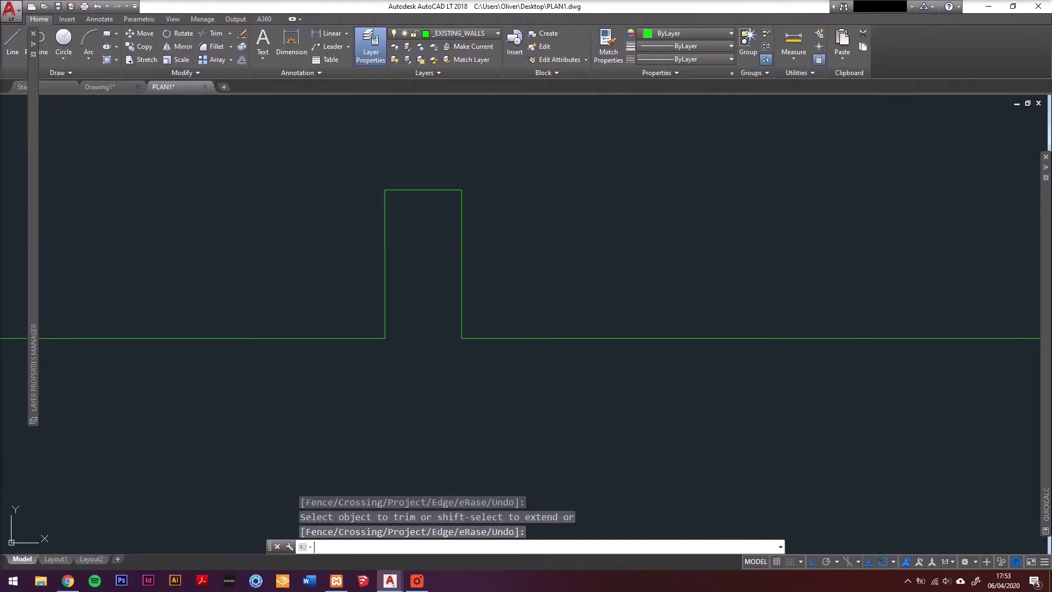
key(Return)
key(ctrl+s)
Draw a 320 mm polyline outward from the left wall, starting from a point offset straight down from the room's upper-left corner.
scroll(435, 352, down, 5)
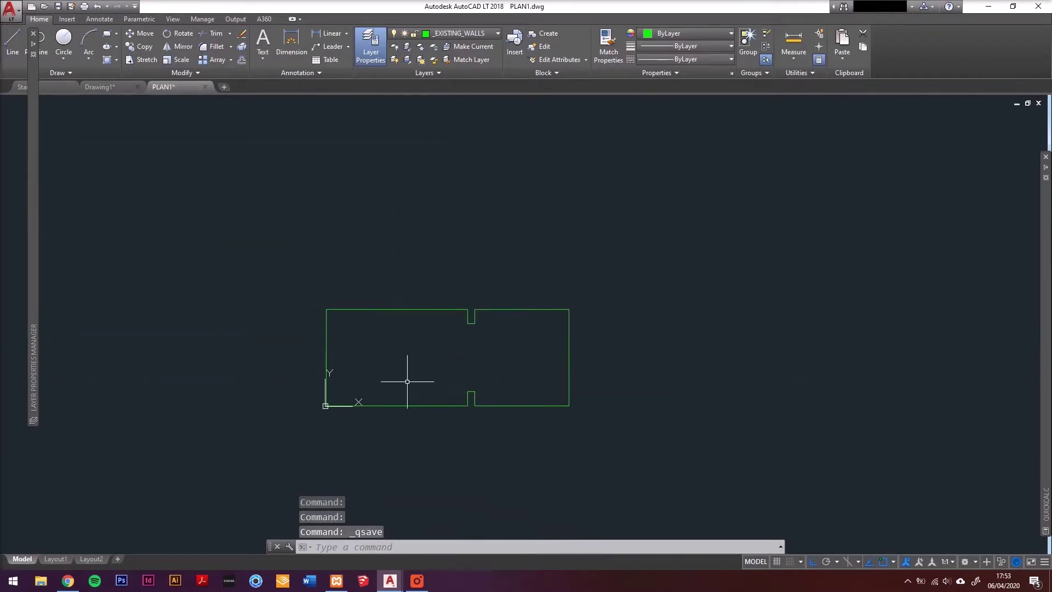
scroll(408, 378, up, 4)
middle_drag(418, 404, 437, 388)
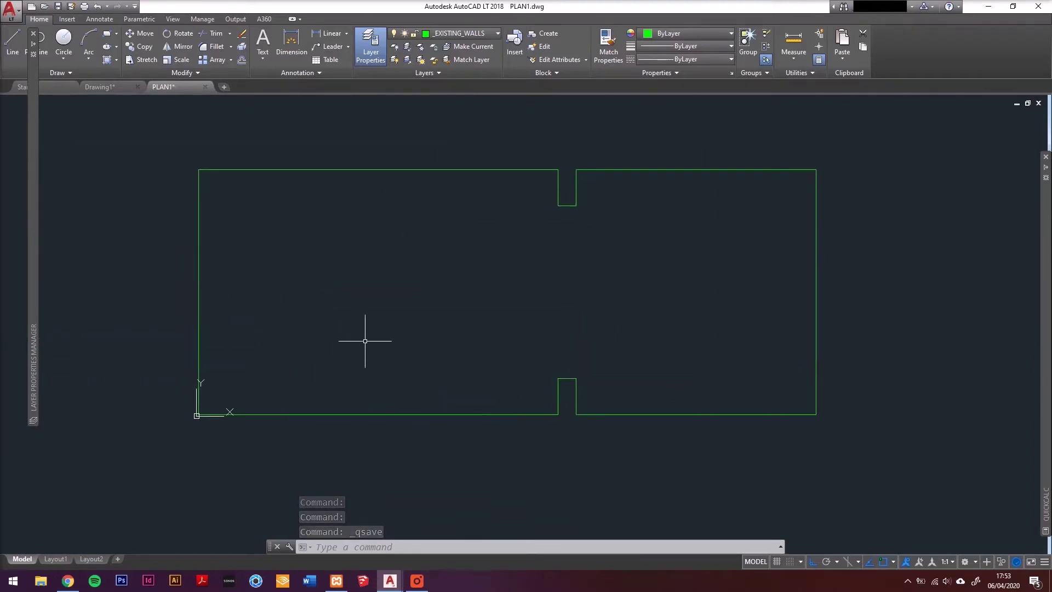
middle_drag(289, 344, 322, 339)
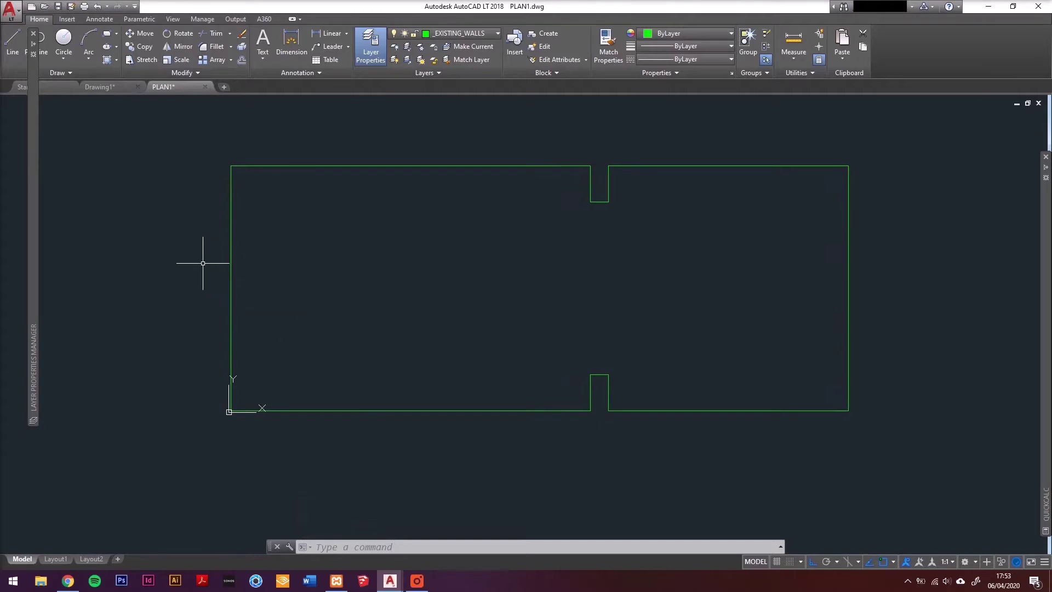
text(PL)
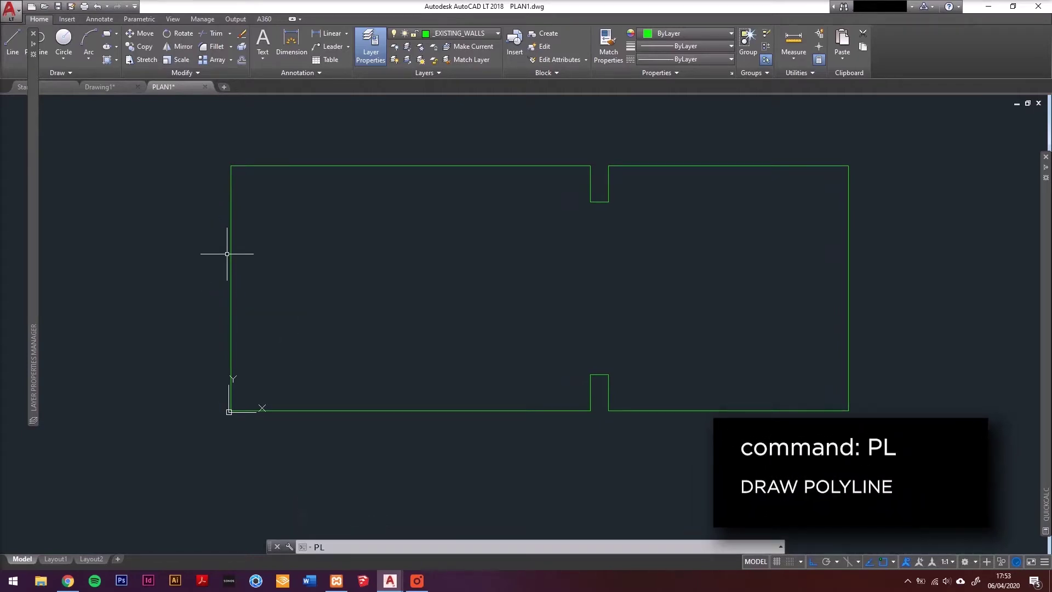
key(Return)
shift+right_click(253, 214)
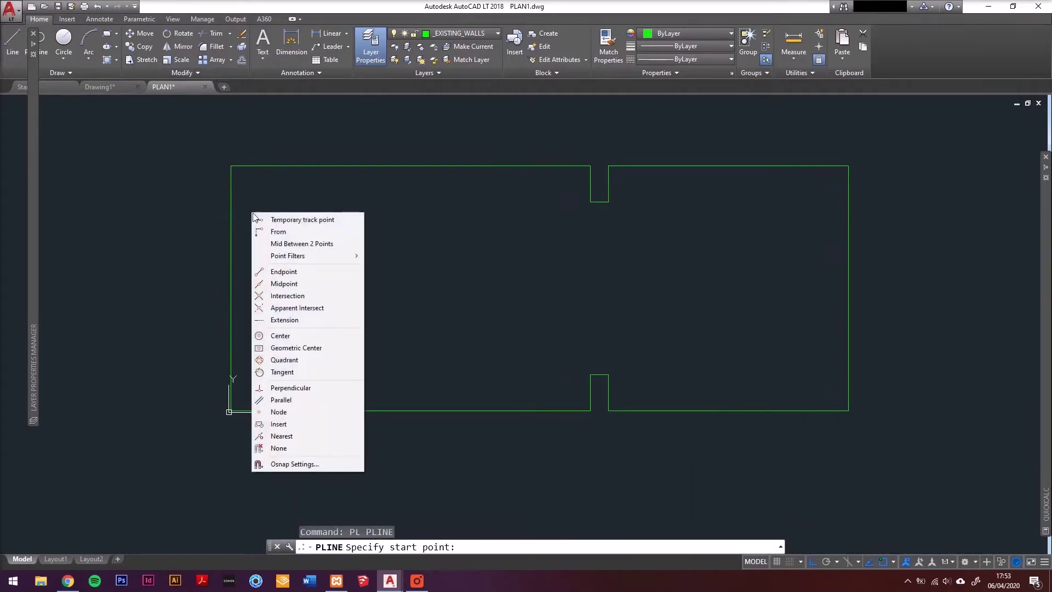
click(272, 232)
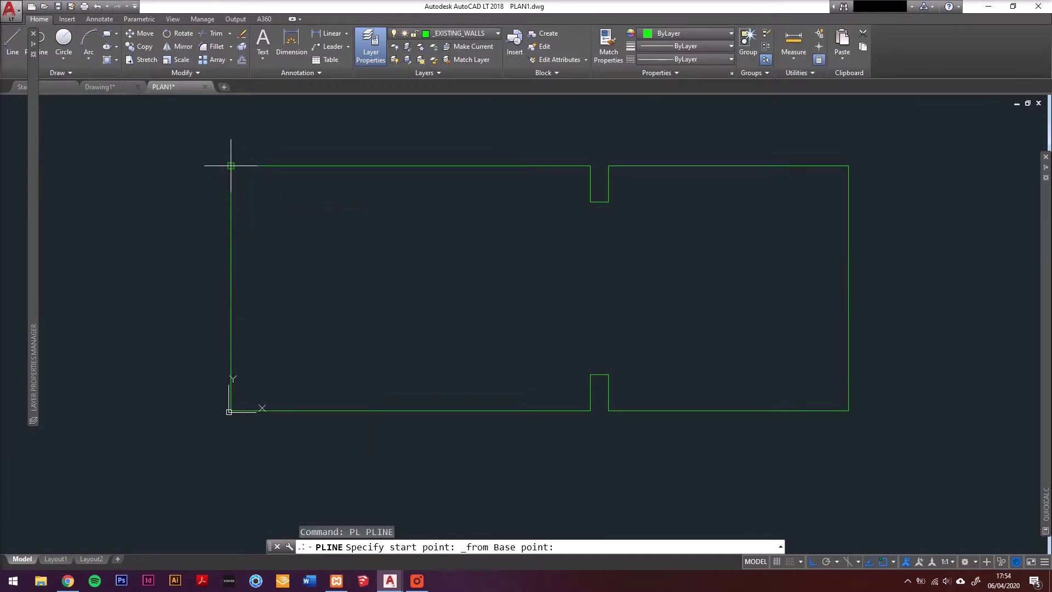
click(231, 165)
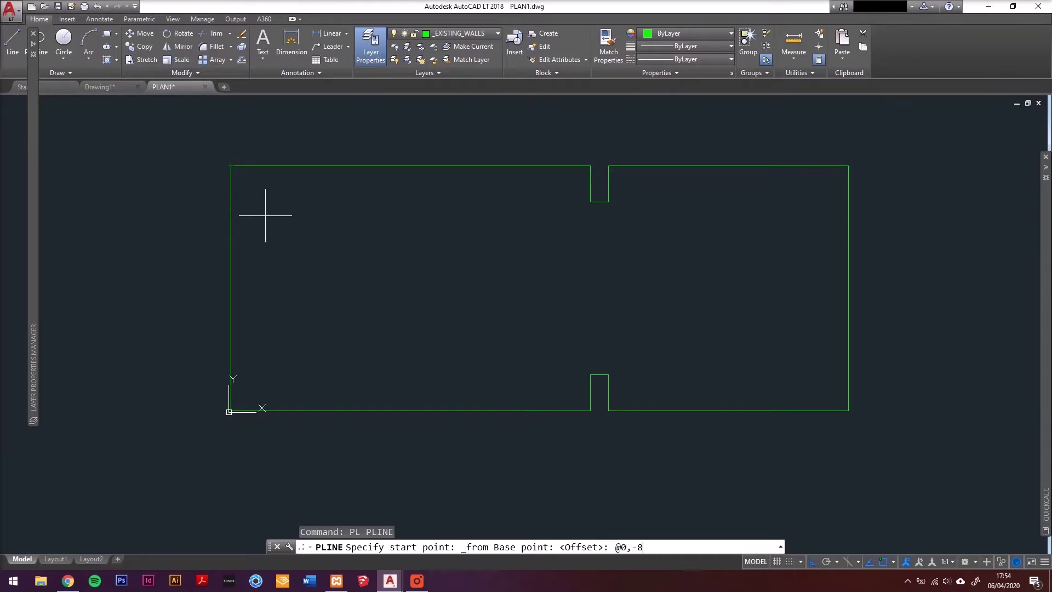
key(Return)
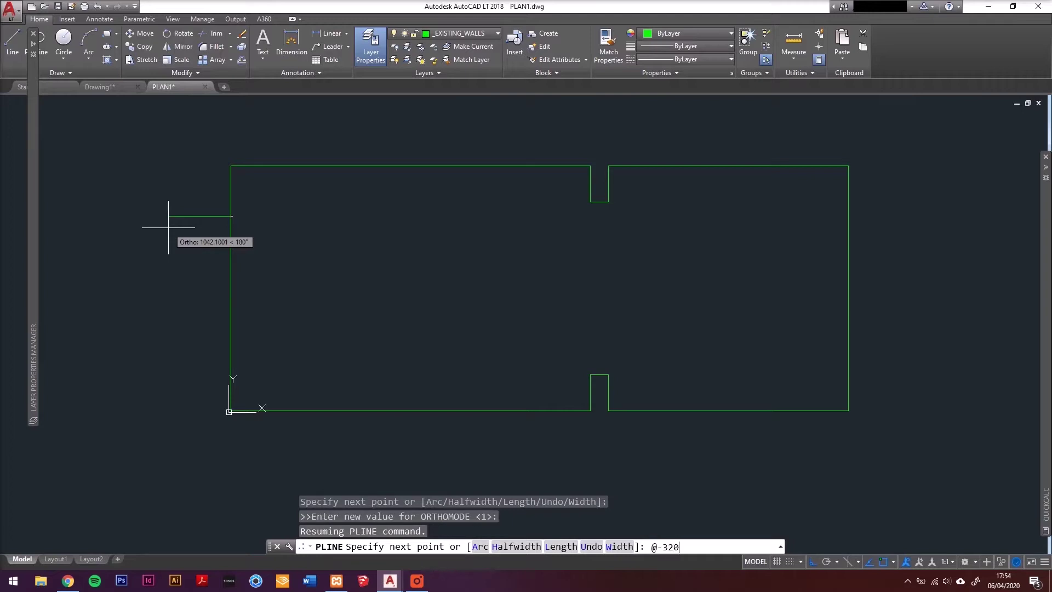
key(Return)
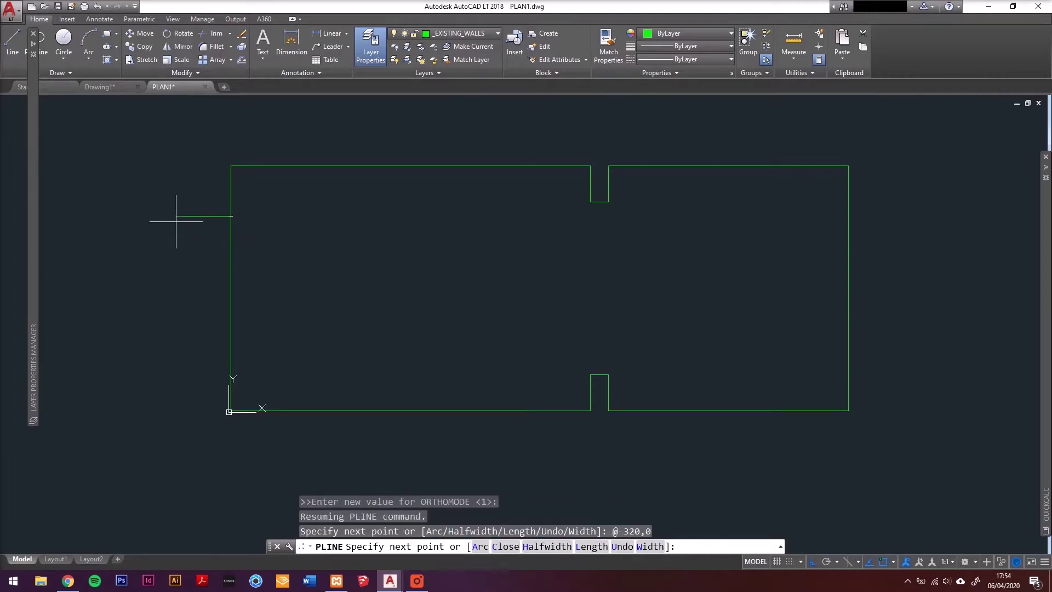
key(Escape)
Copy the short line outside the left wall 1260 mm straight down to mark the opening's lower edge.
click(183, 199)
click(244, 225)
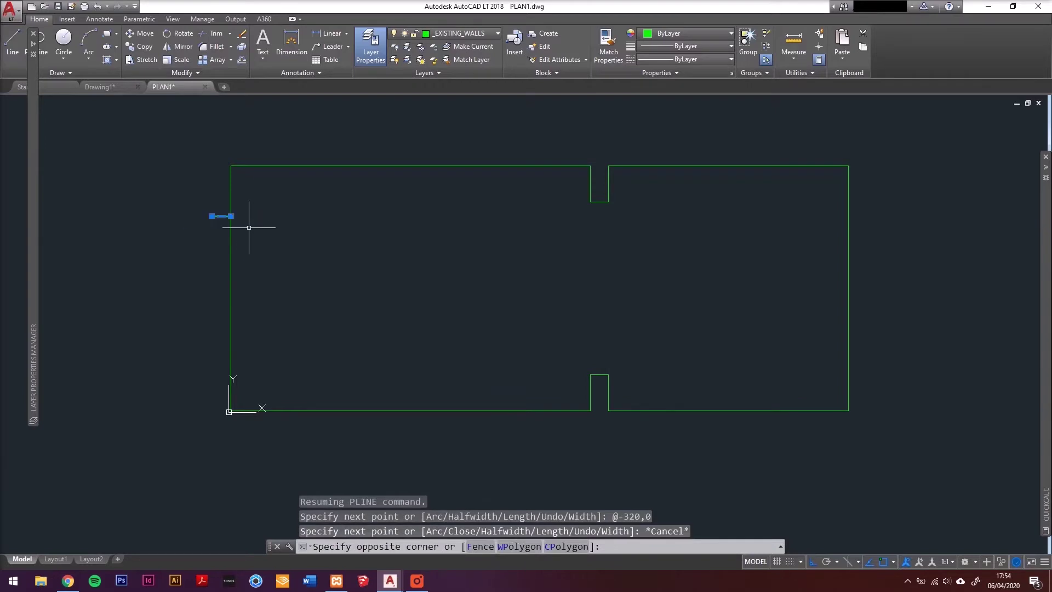
scroll(194, 213, up, 2)
key(Escape)
scroll(194, 210, down, 2)
click(188, 206)
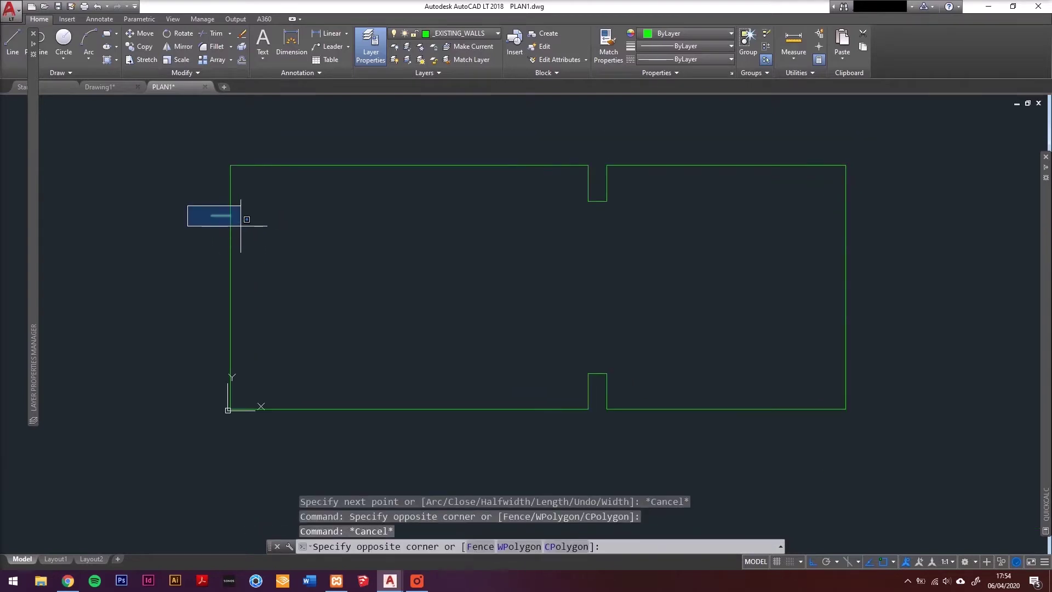
click(241, 225)
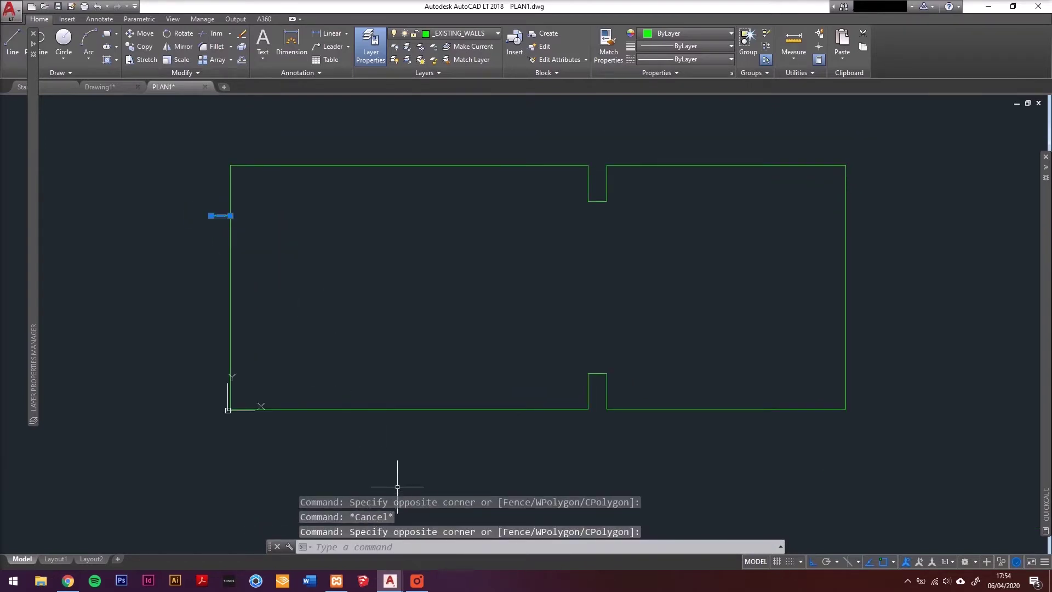
text(CO)
key(Return)
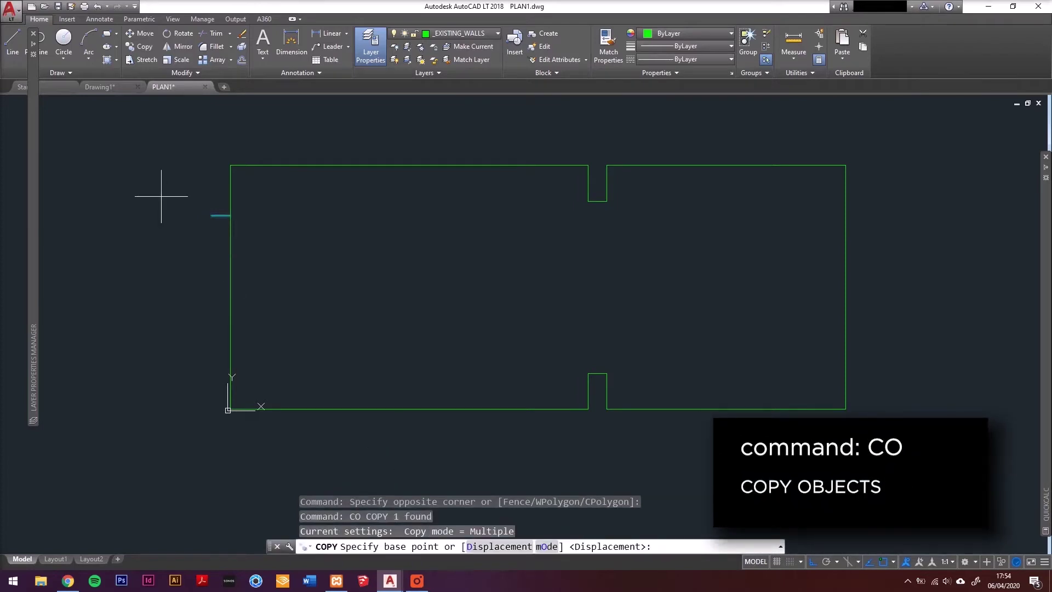
click(187, 215)
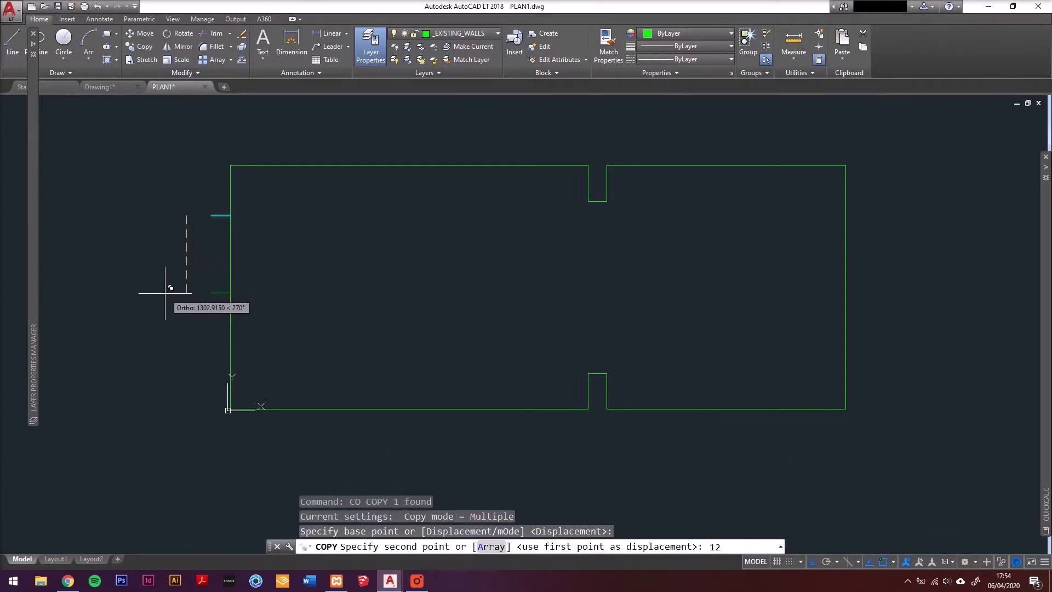
text(1260)
key(Return)
key(Escape)
Trim the left wall between the two short lines, using them as cutting edges, and save the drawing.
scroll(216, 235, up, 3)
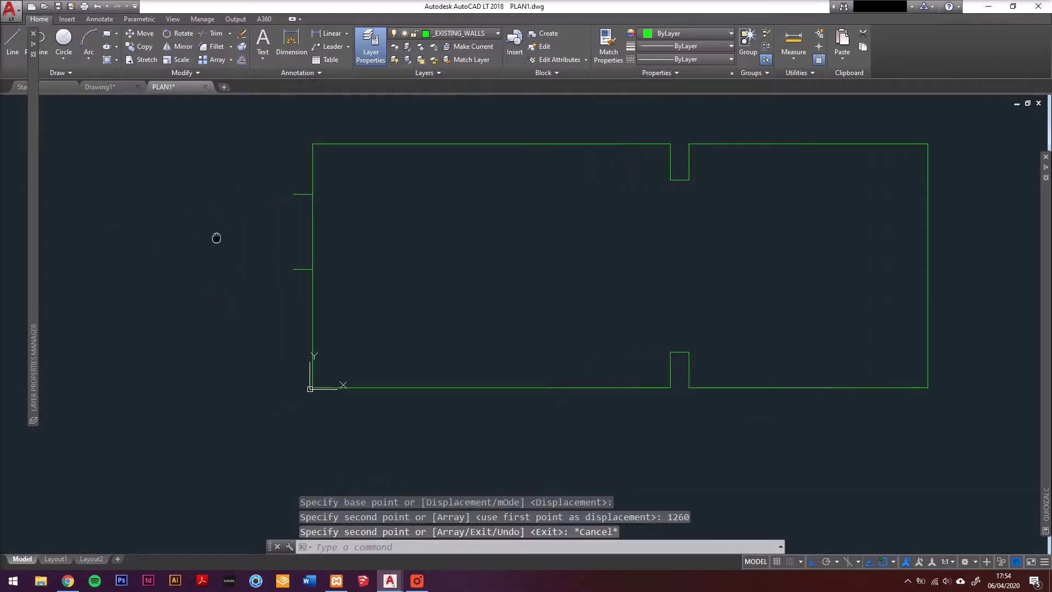
text(tr)
key(Return)
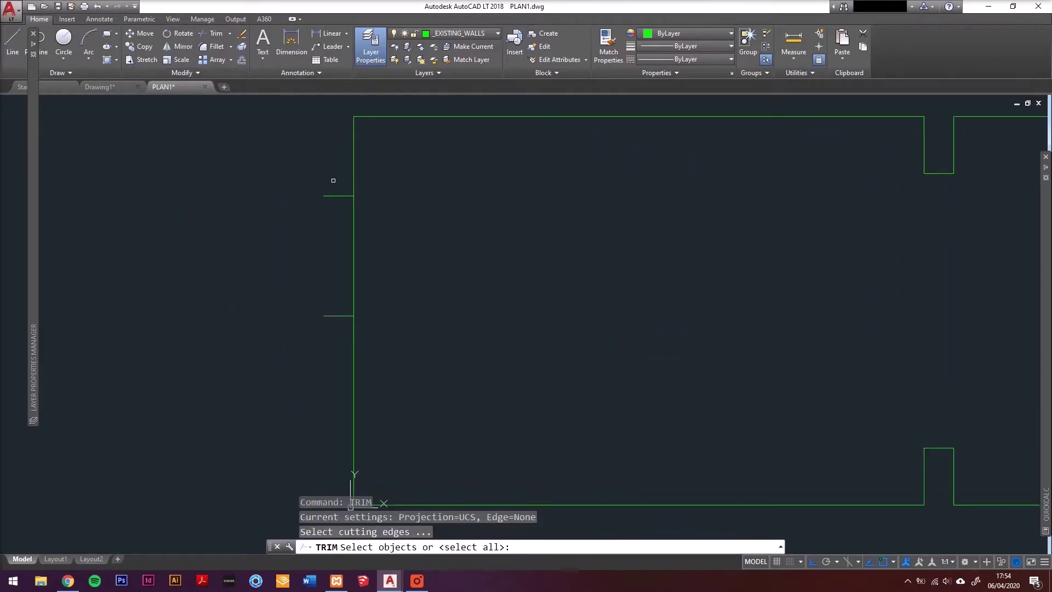
click(294, 190)
click(368, 318)
key(Return)
click(353, 238)
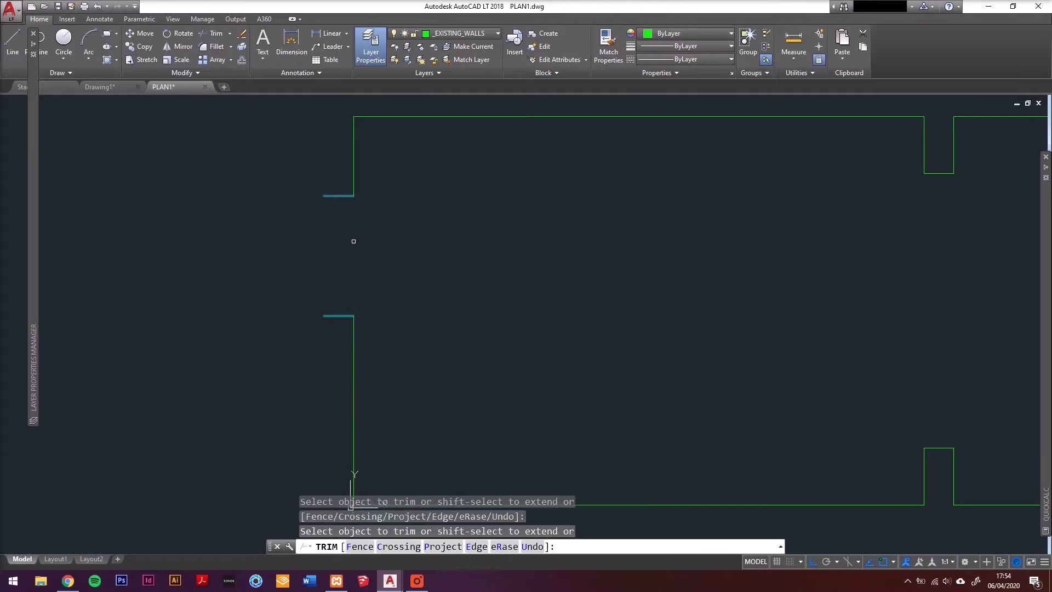
key(Escape)
key(Escape)
scroll(301, 230, down, 3)
key(ctrl+s)
Draw a vertical line from the outer end of the opening's upper edge up to the level of the upper wall.
middle_drag(439, 242, 305, 247)
scroll(143, 219, up, 2)
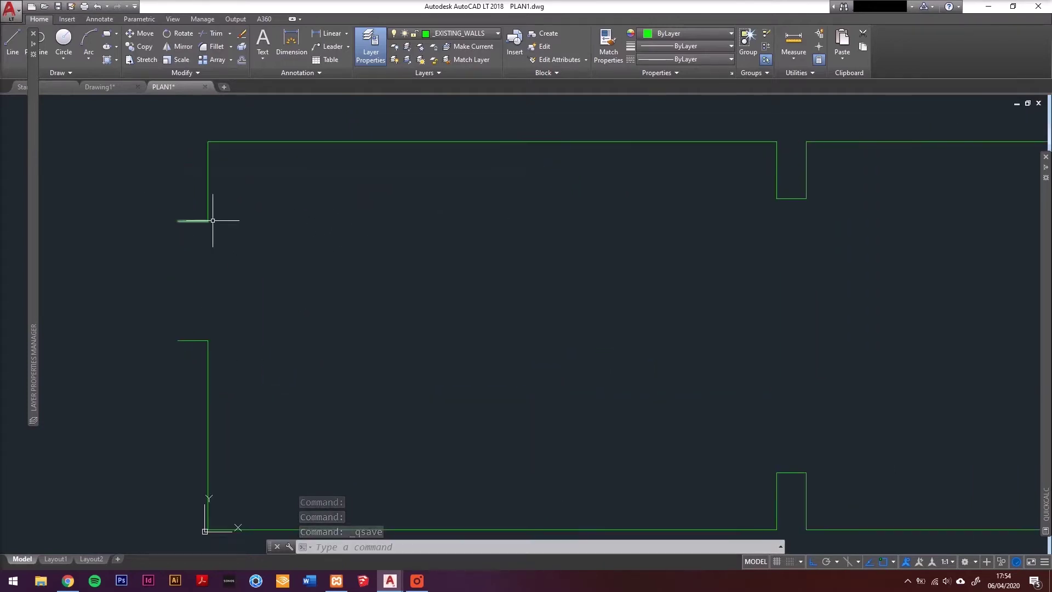
scroll(213, 220, down, 2)
text(L)
key(Return)
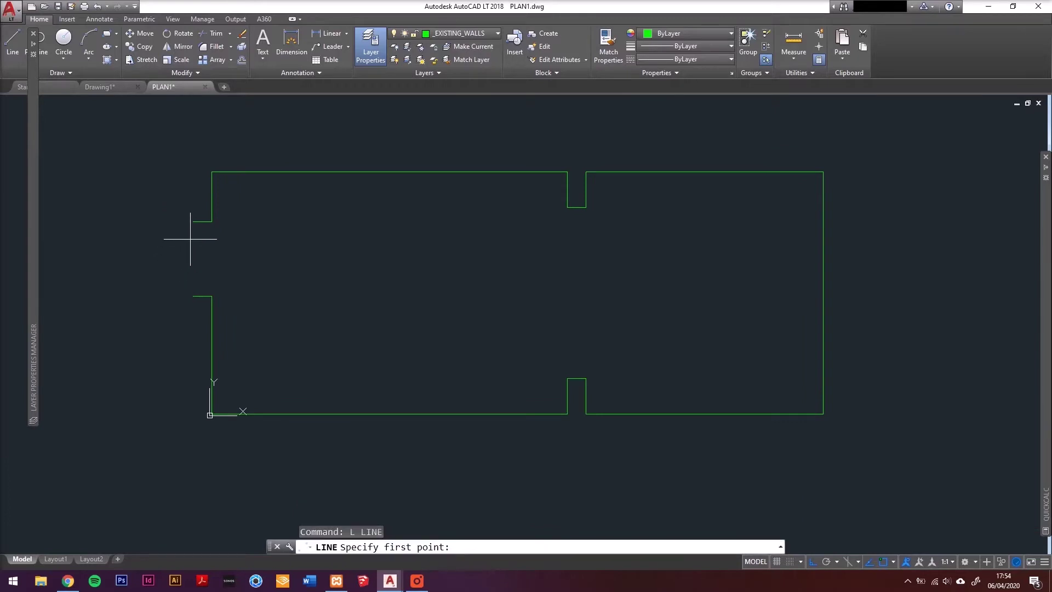
click(193, 222)
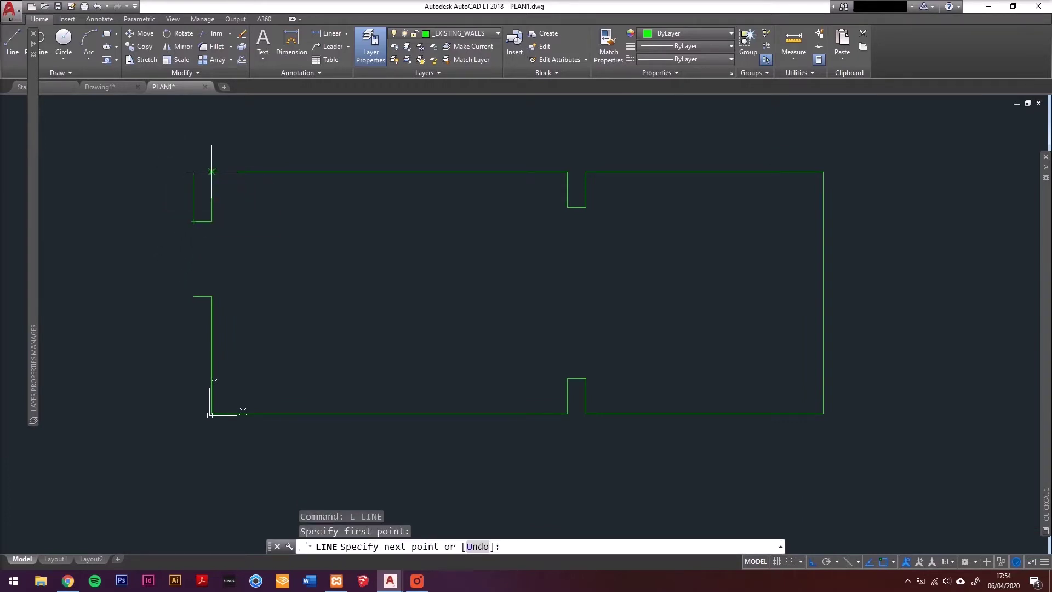
click(193, 172)
key(Return)
Draw a vertical line from the outer end of the opening's lower edge down to the lower wall's level and save the drawing.
key(Return)
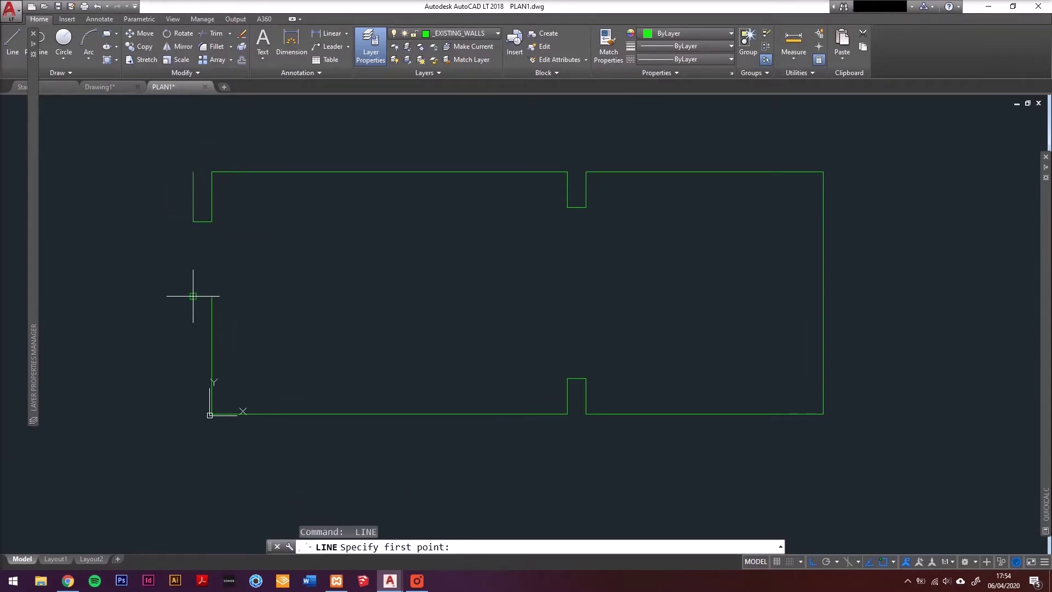
click(193, 296)
scroll(169, 416, up, 5)
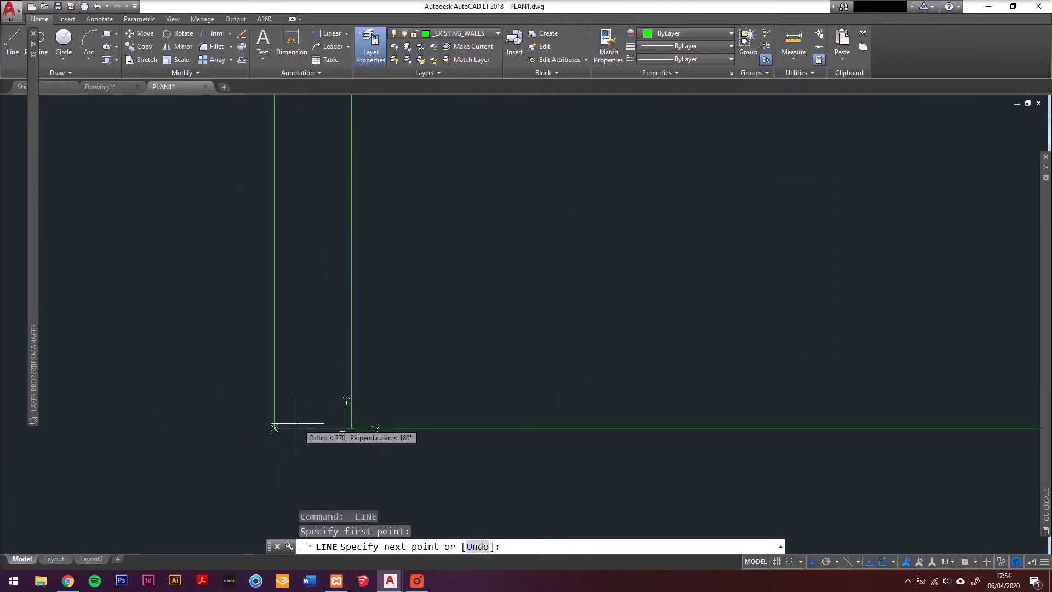
click(296, 426)
key(Escape)
scroll(279, 373, down, 5)
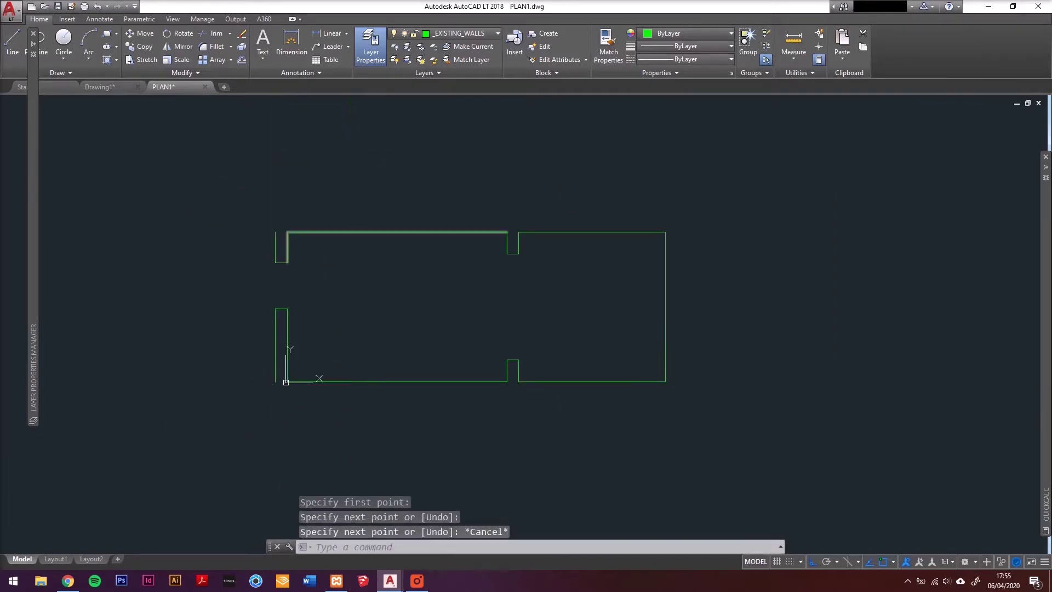
key(ctrl+s)
Join the upper wall line, the opening's upper edge and the outer line above it into one polyline.
text(JOI)
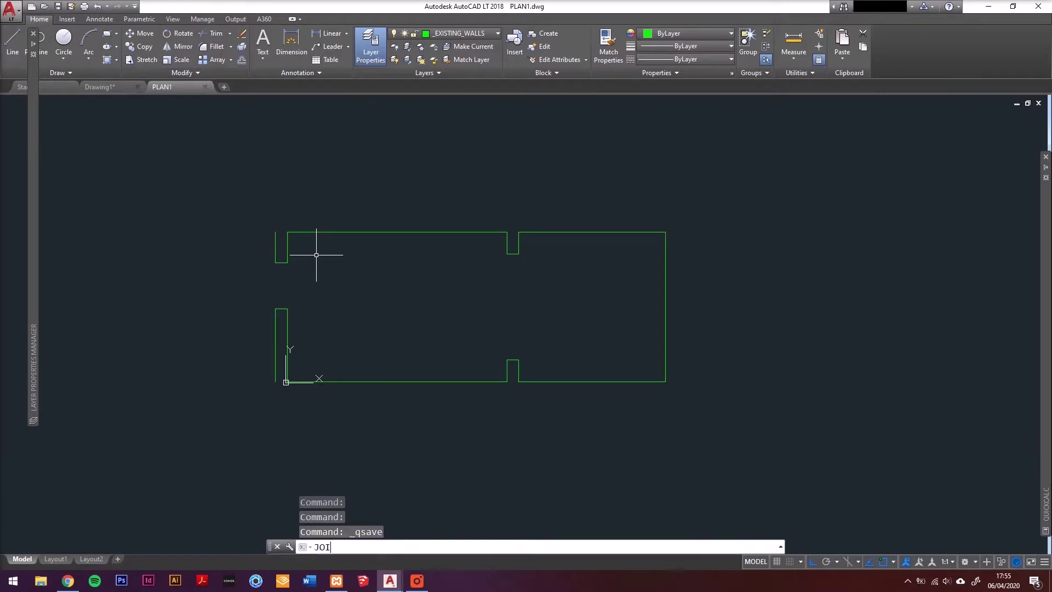
text(N)
key(Return)
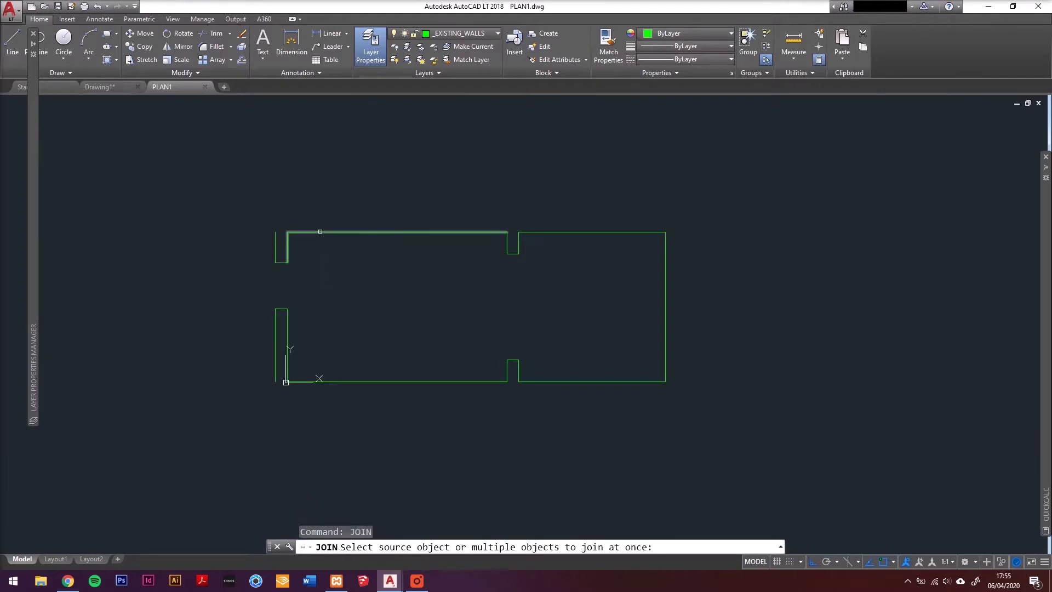
click(319, 233)
click(282, 263)
click(275, 241)
key(Return)
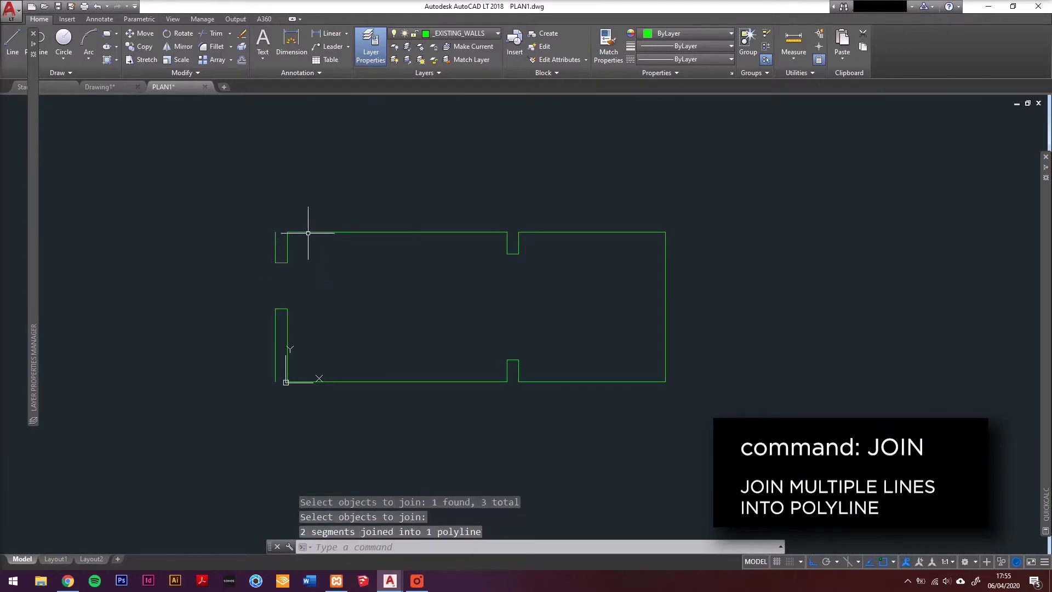
key(Escape)
Join the lower wall line, the opening's lower edge and the outer line below it into one polyline, then save.
text(JOIN)
key(Return)
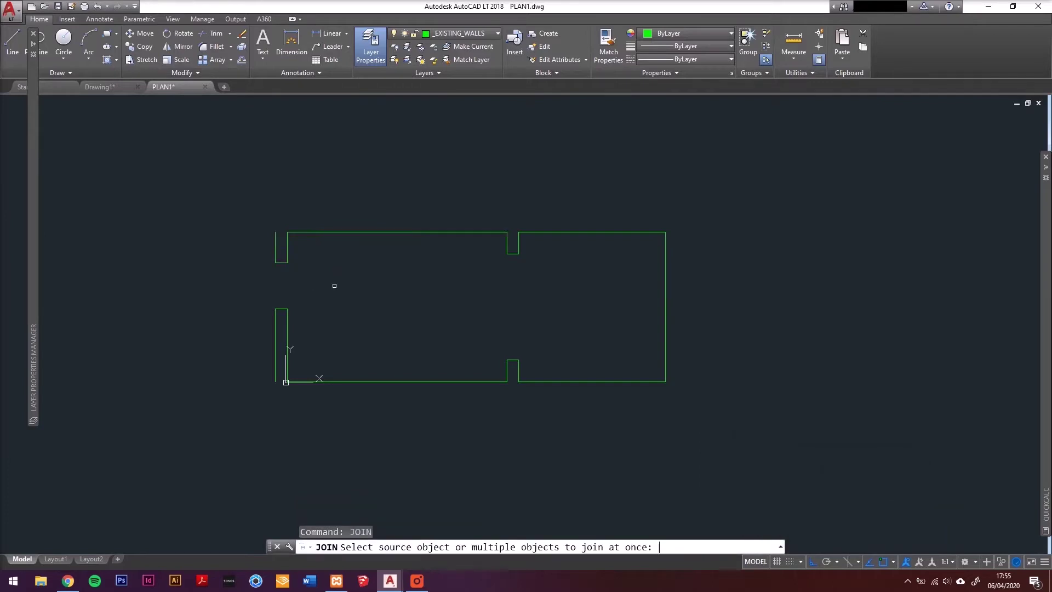
scroll(362, 371, up, 2)
click(368, 388)
click(278, 270)
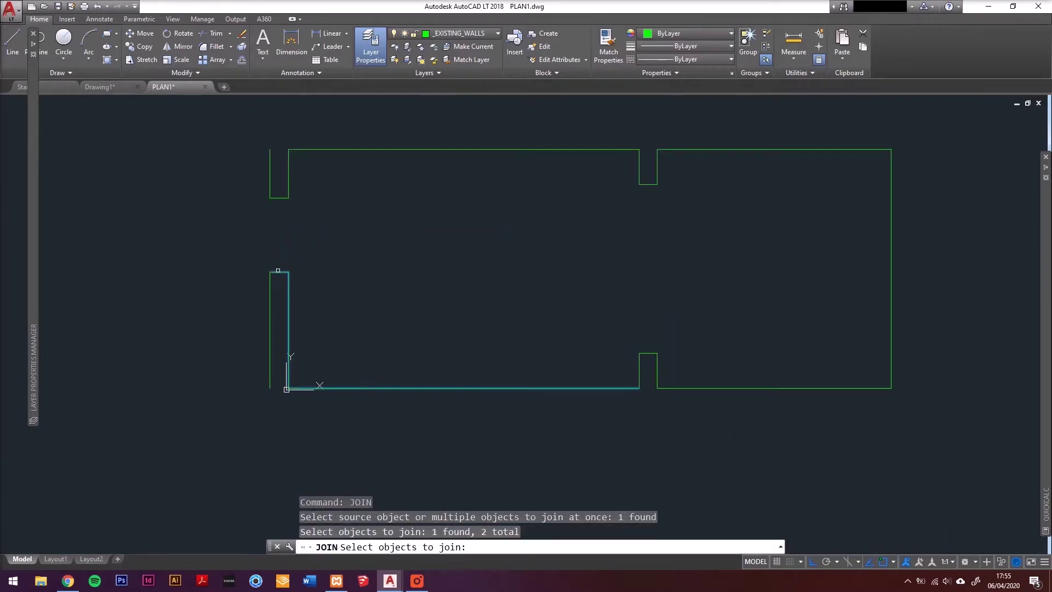
click(268, 290)
key(Return)
middle_drag(399, 277, 277, 319)
key(ctrl+s)
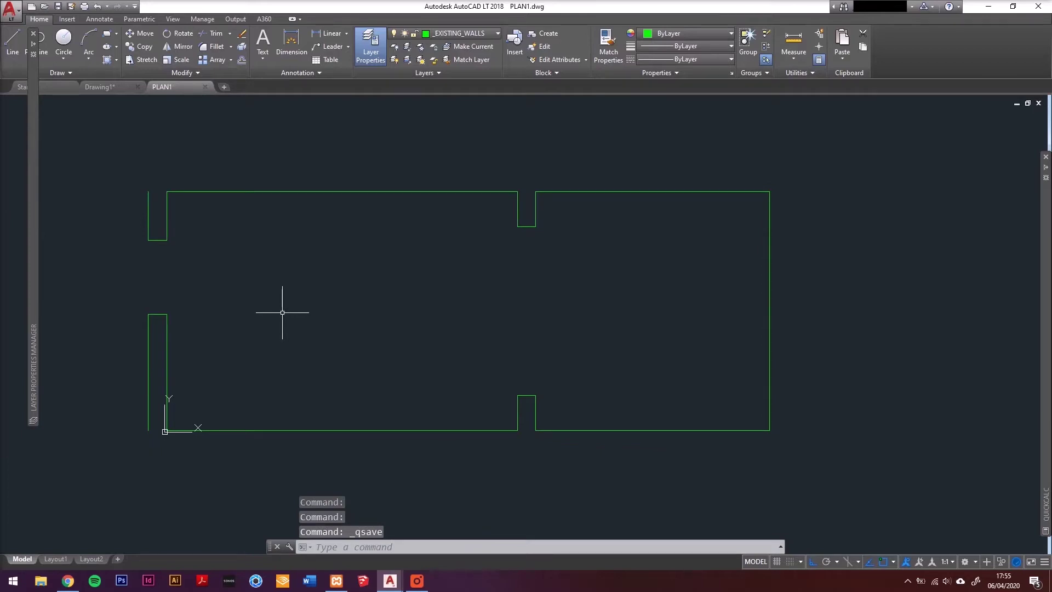
Select all the wall outlines, check which layer they are on, and clear the selection.
click(113, 140)
click(813, 477)
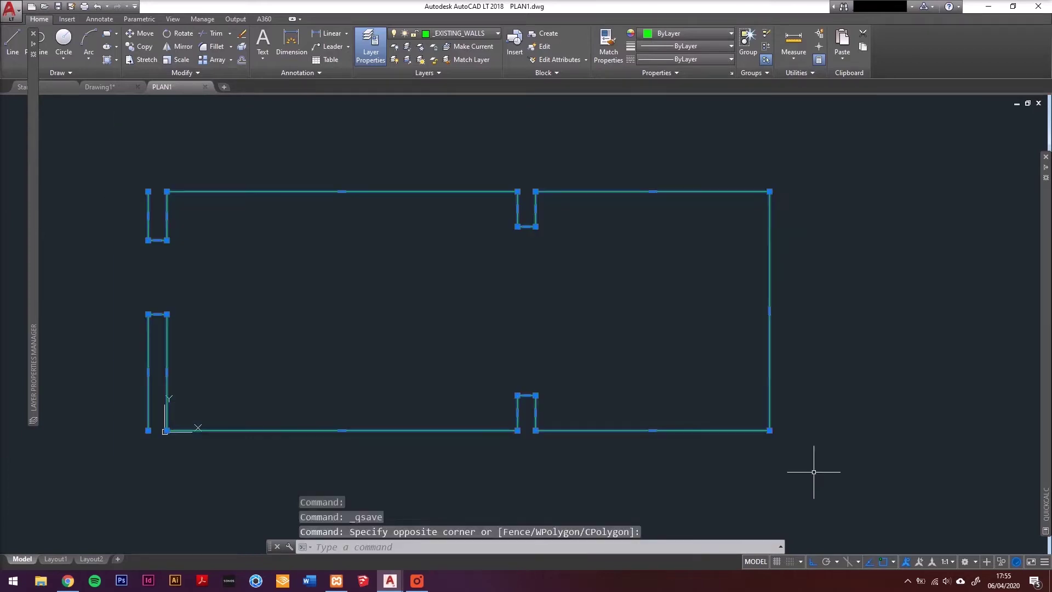
click(455, 43)
click(446, 101)
key(Escape)
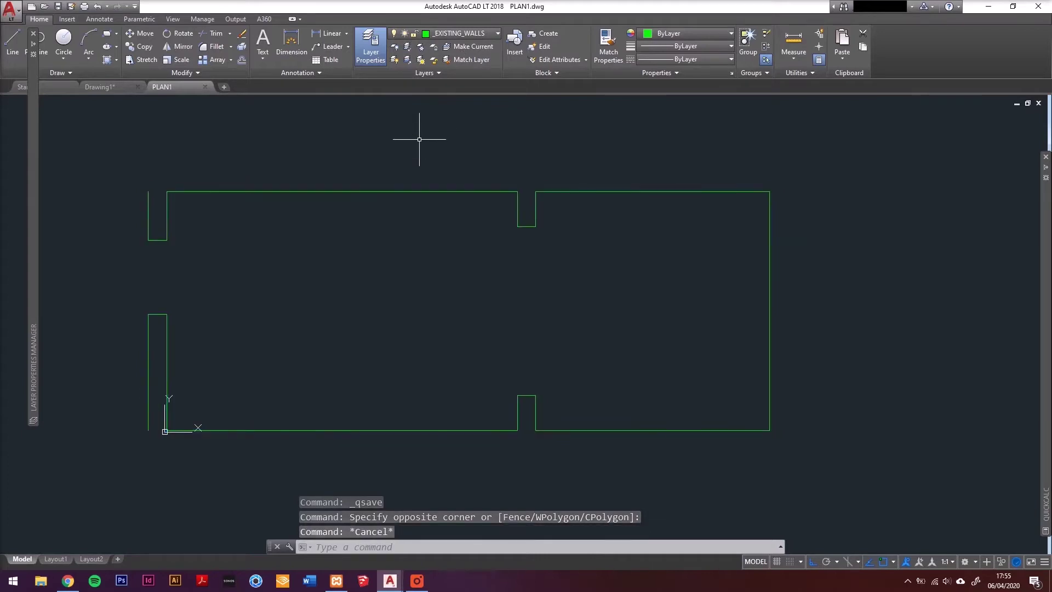
middle_drag(437, 154, 526, 134)
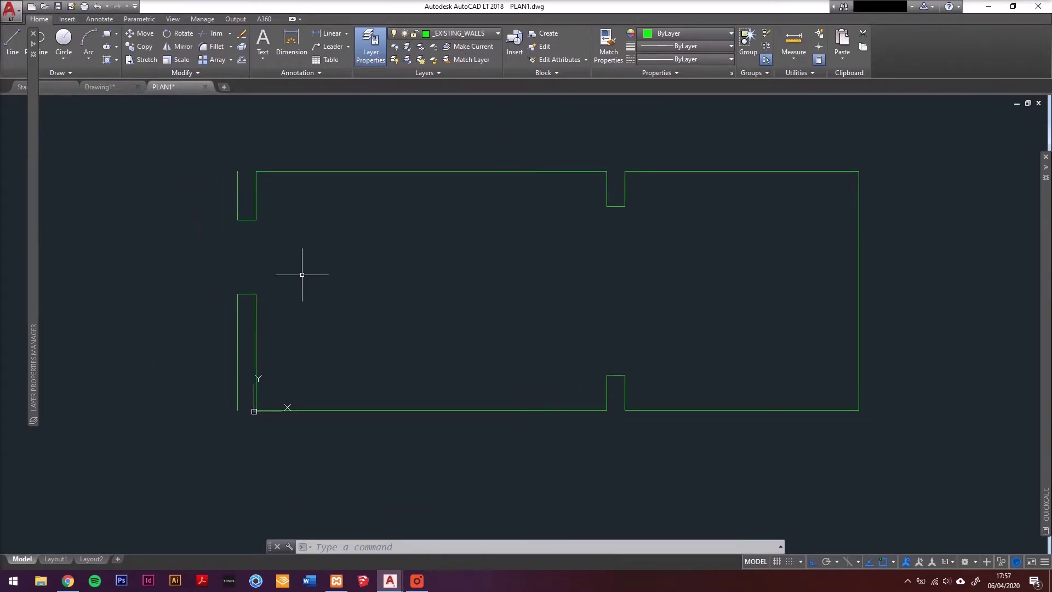
Make _EXISTING_WINDOWS the current layer and draw a horizontal construction line through the midpoint between the window opening's upper and lower edges.
click(456, 32)
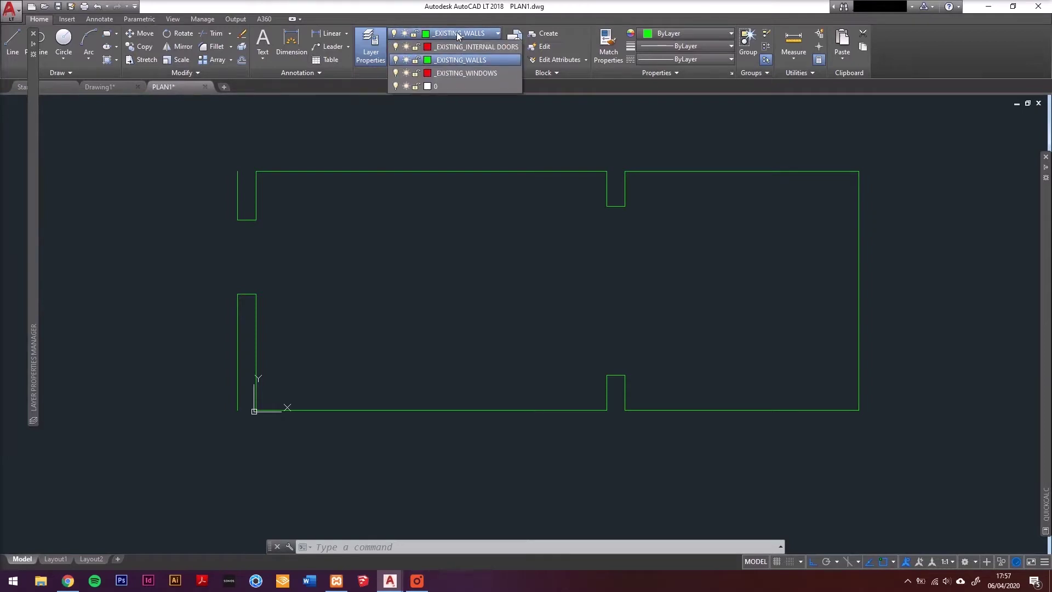
click(464, 73)
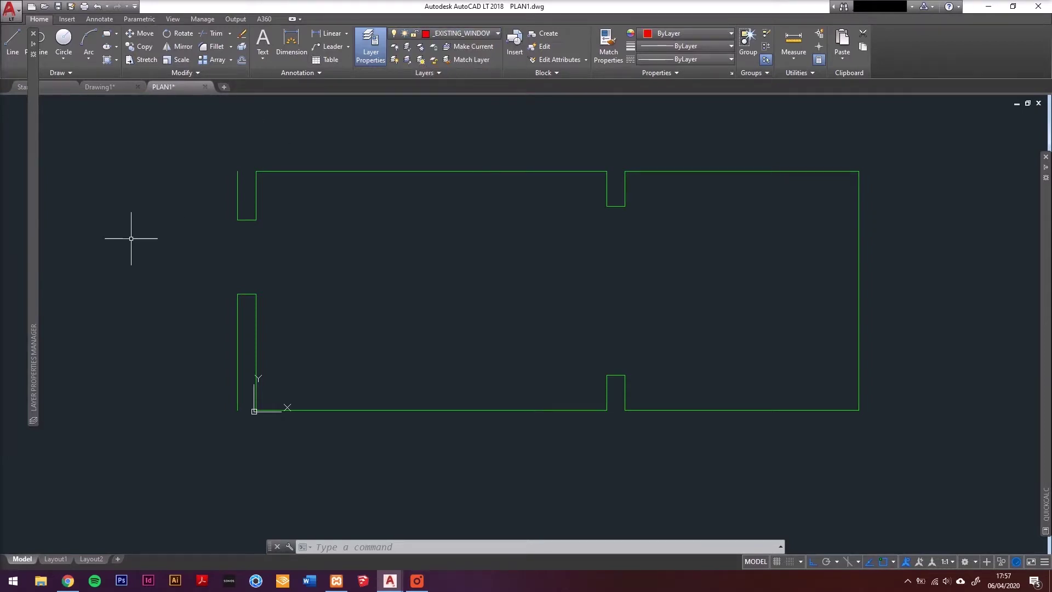
scroll(163, 242, up, 2)
text(XL)
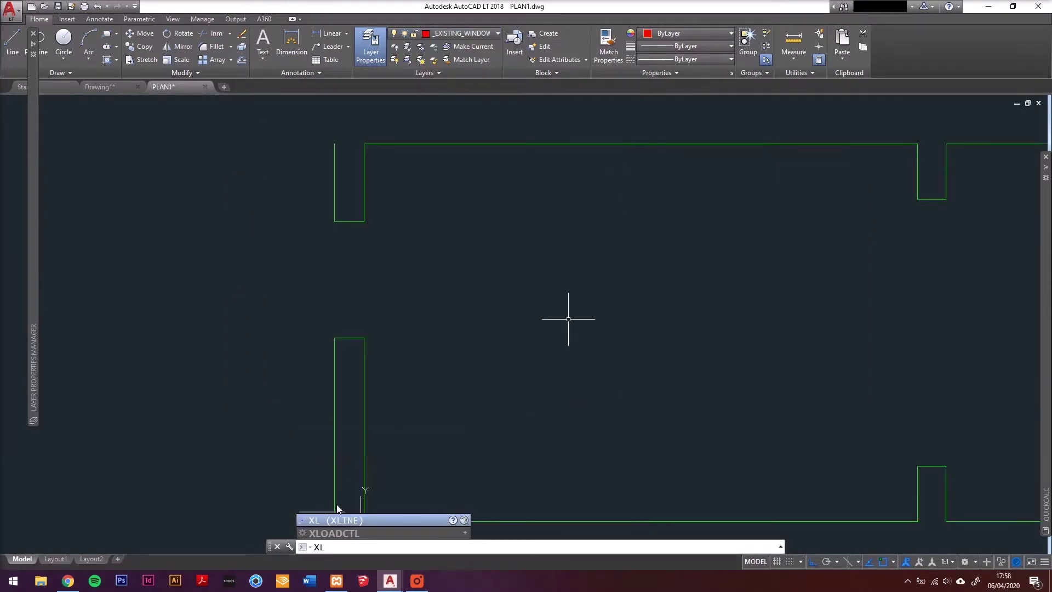
click(334, 520)
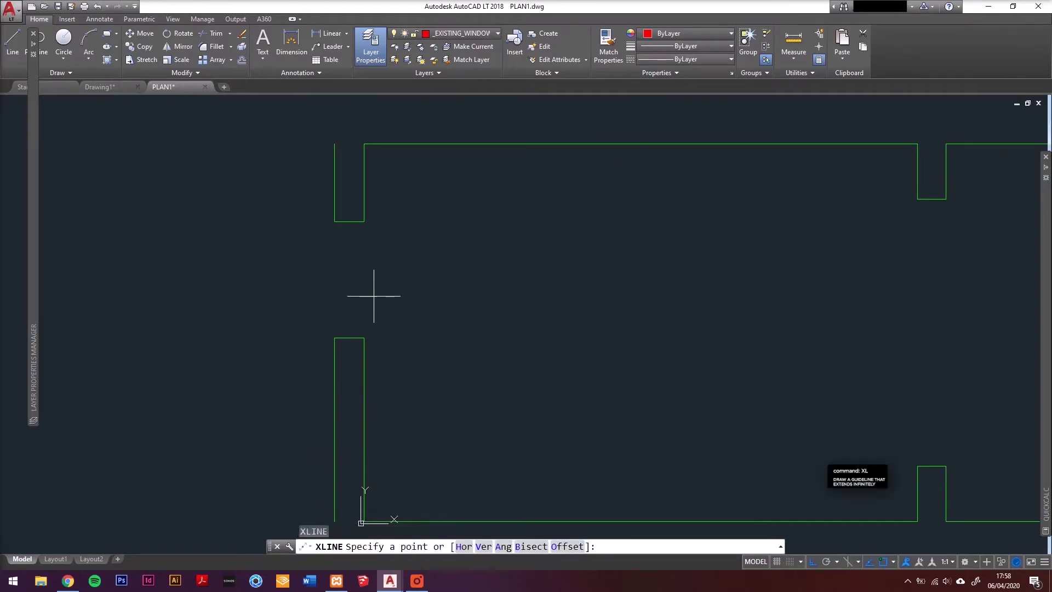
text(H)
key(Return)
shift+right_click(353, 248)
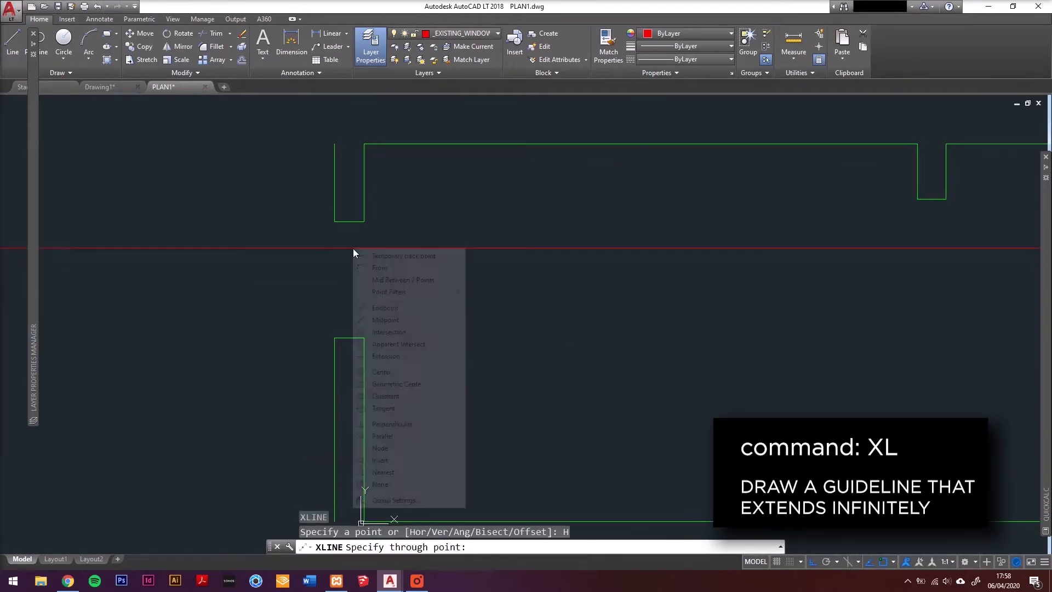
click(376, 280)
click(349, 221)
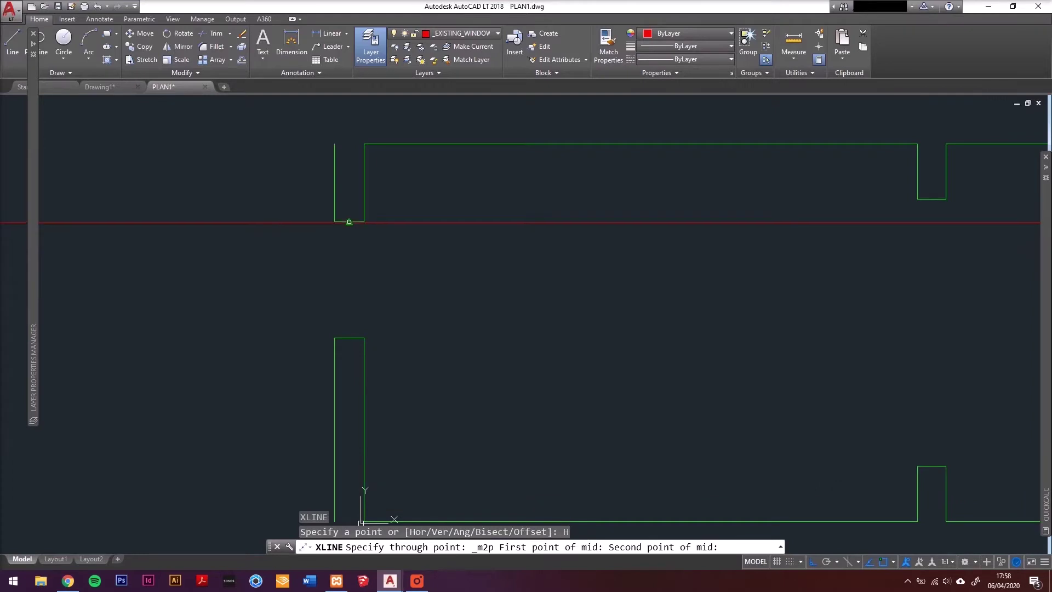
click(349, 338)
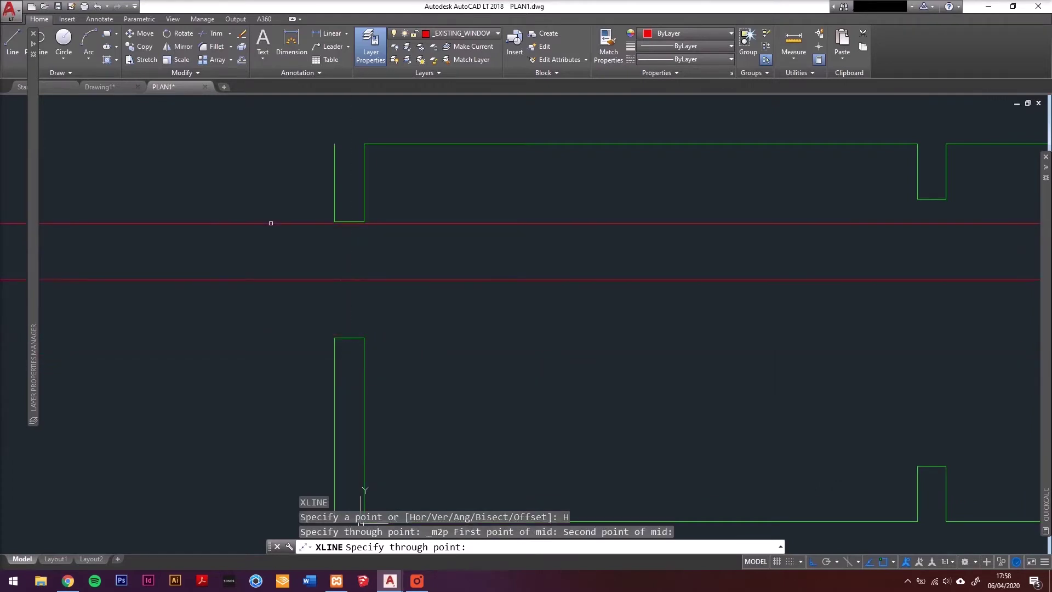
key(Escape)
Draw a rectangle from the opening's upper inner corner to a point offset @-100,0 from where the construction line meets the inner wall face.
text(rec)
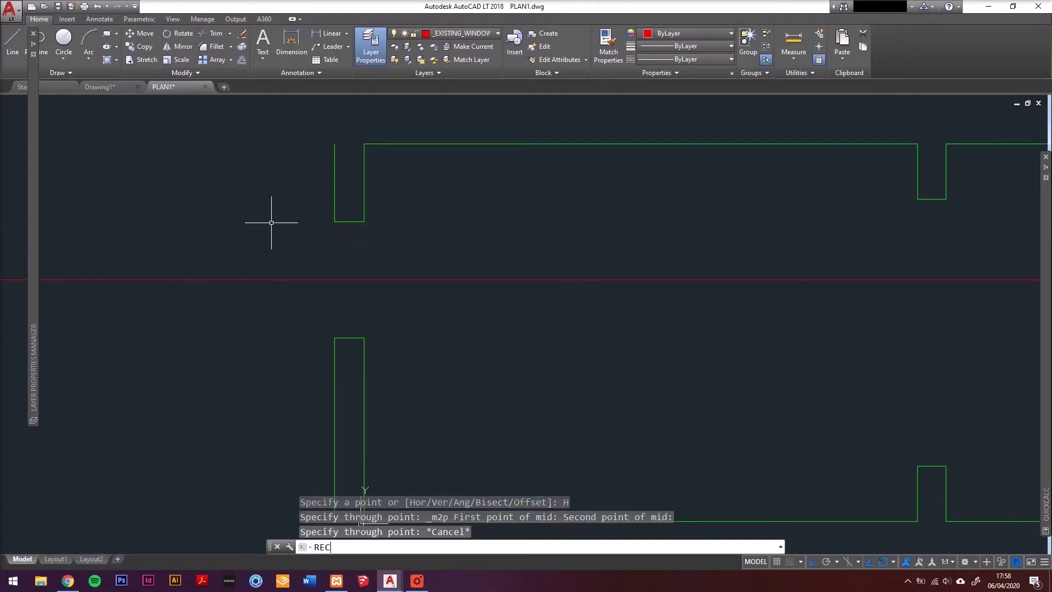
key(Return)
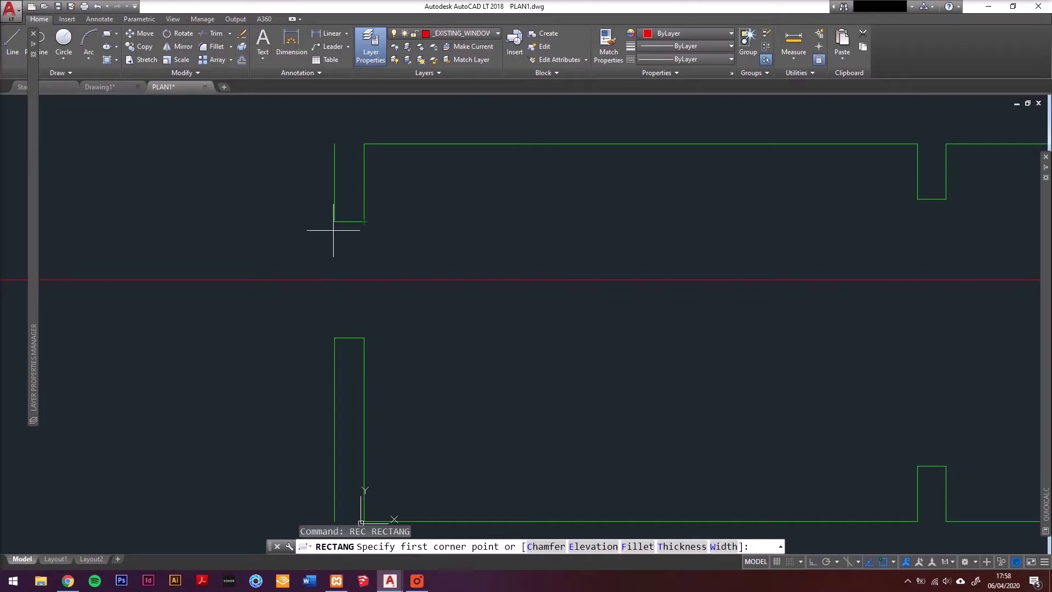
click(364, 221)
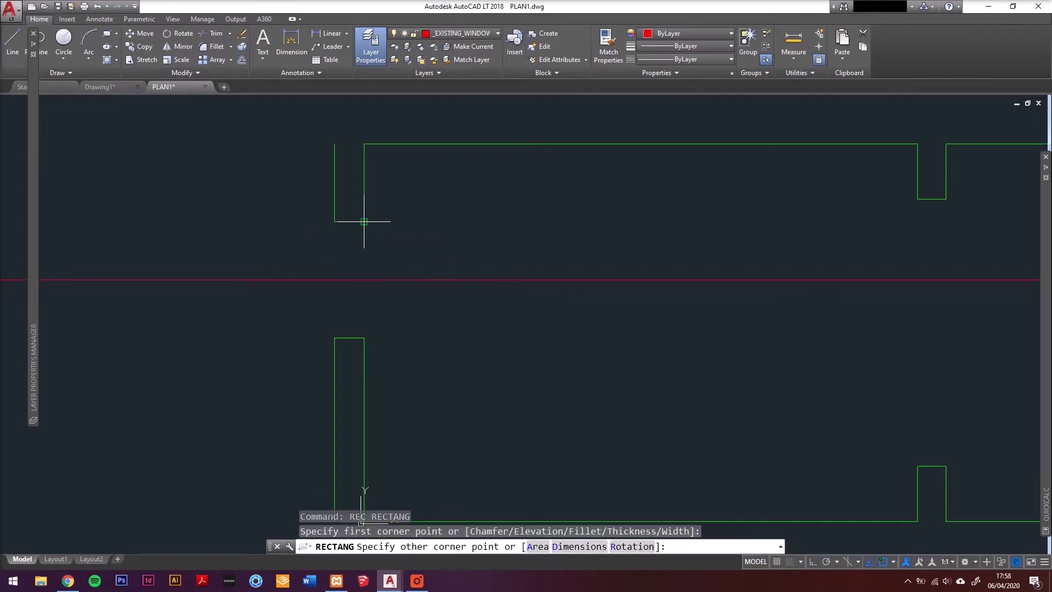
shift+right_click(349, 266)
click(360, 284)
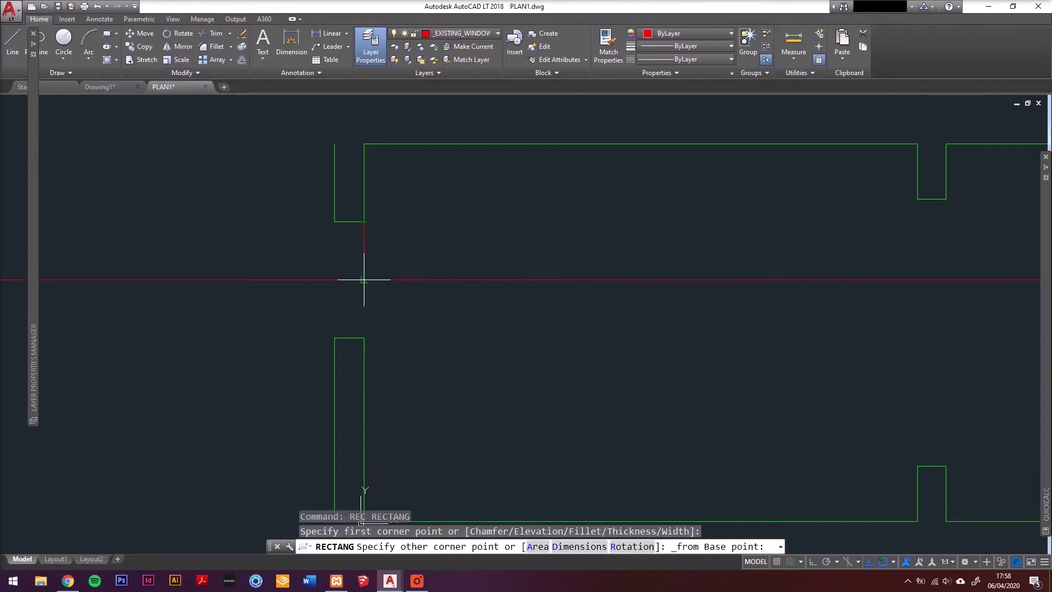
click(364, 280)
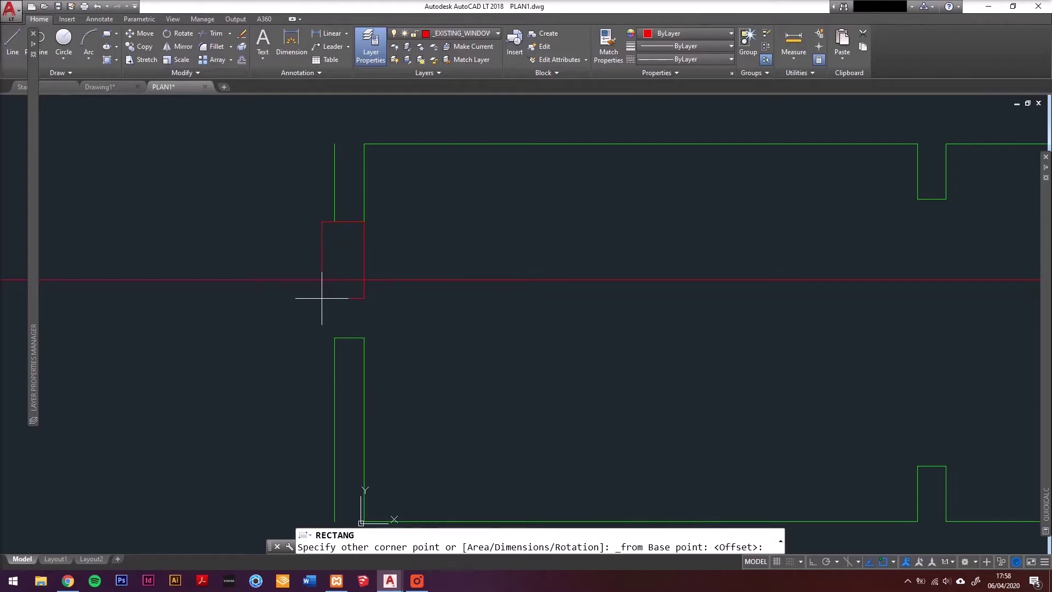
text(@-)
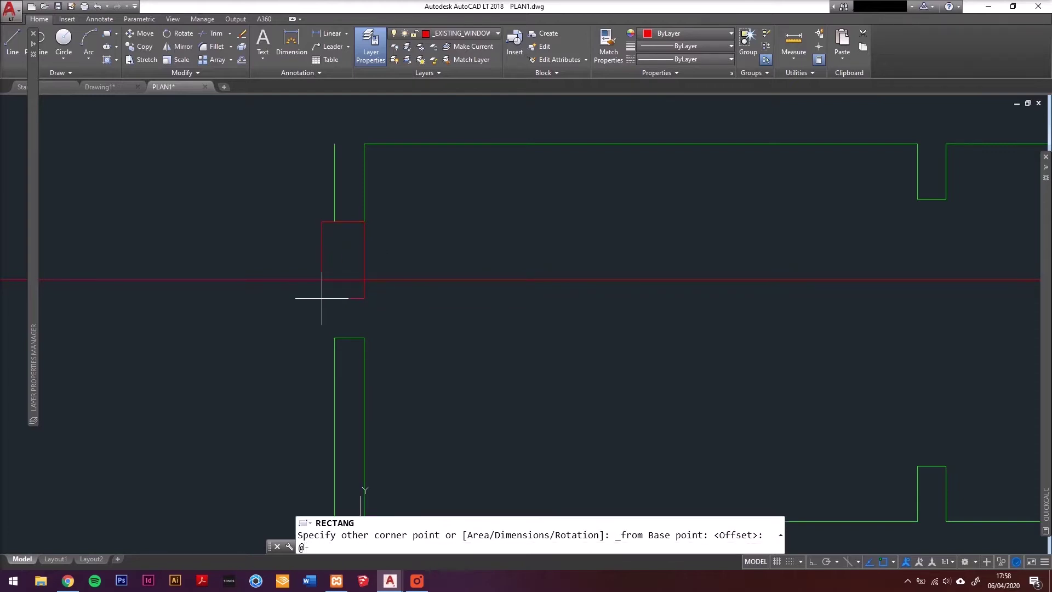
text(100,0)
key(Return)
Erase the horizontal construction line through the window opening.
click(489, 252)
click(463, 328)
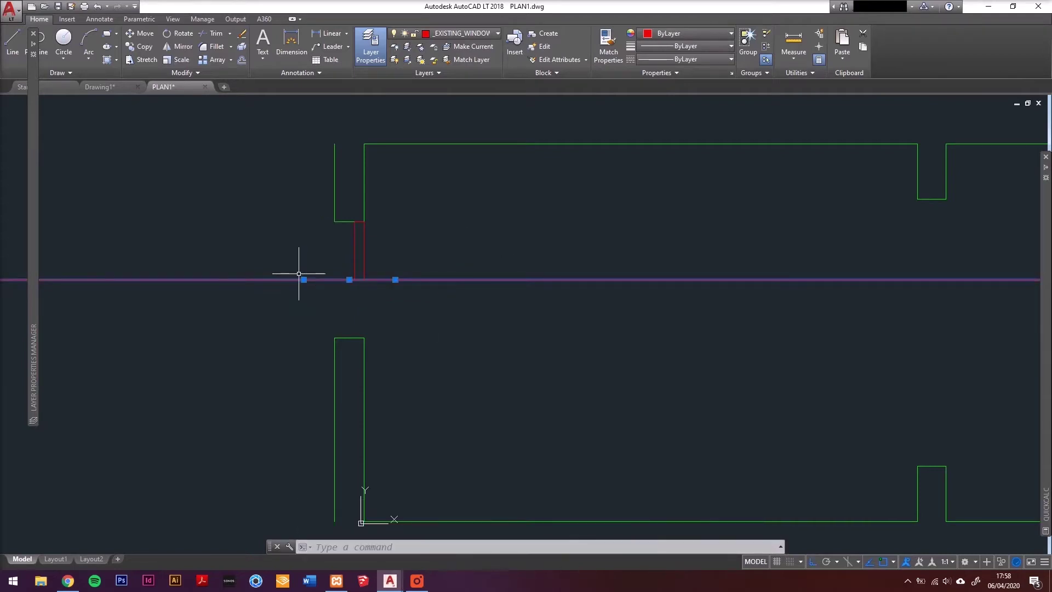
key(Delete)
Copy the window rectangle downwards so the copy fills the lower half of the opening.
scroll(282, 237, up, 2)
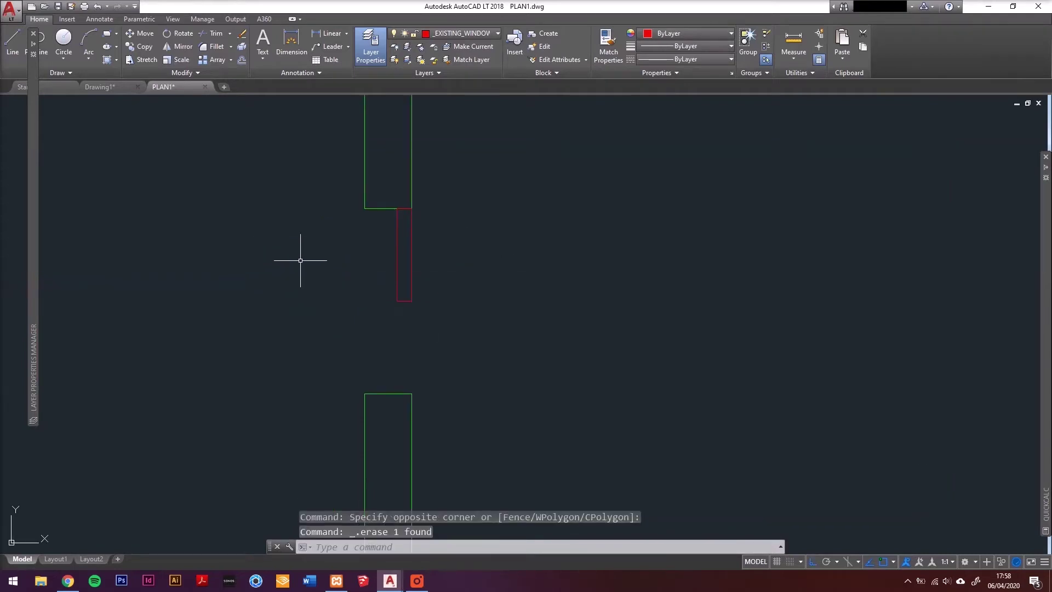
click(427, 262)
click(358, 283)
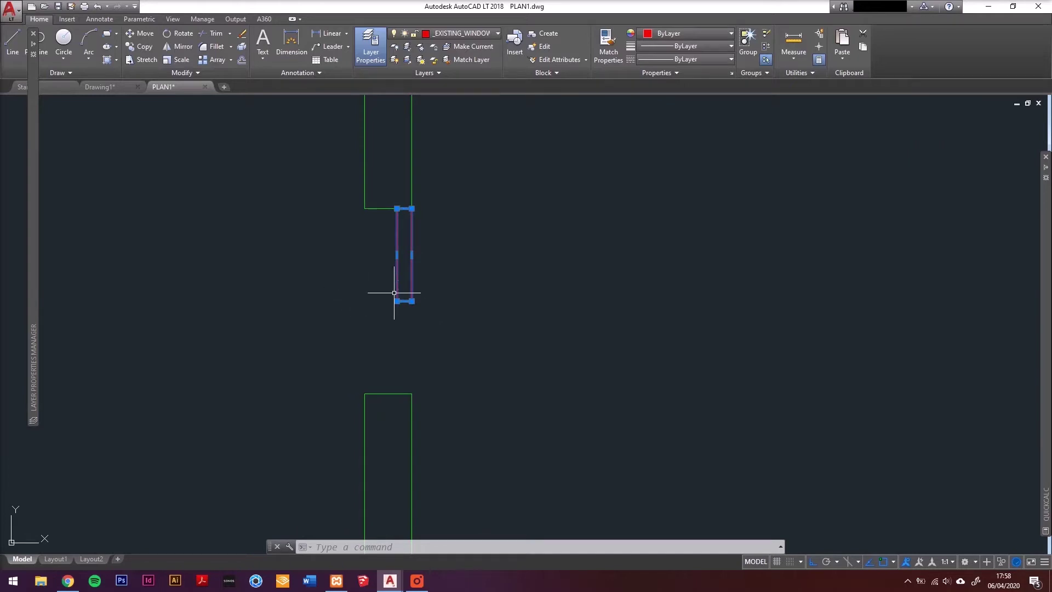
text(co)
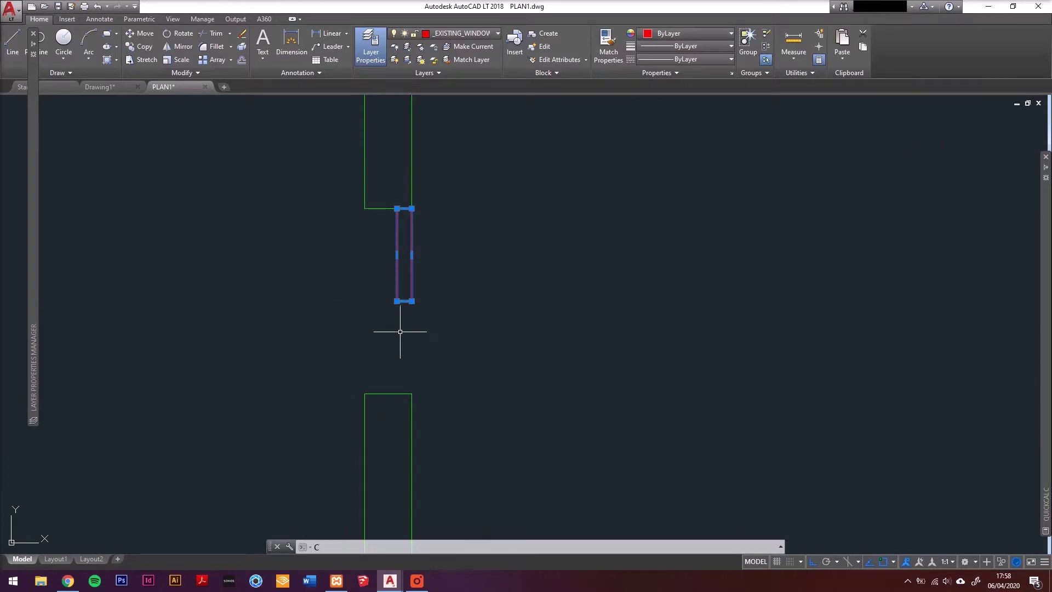
key(Return)
click(397, 301)
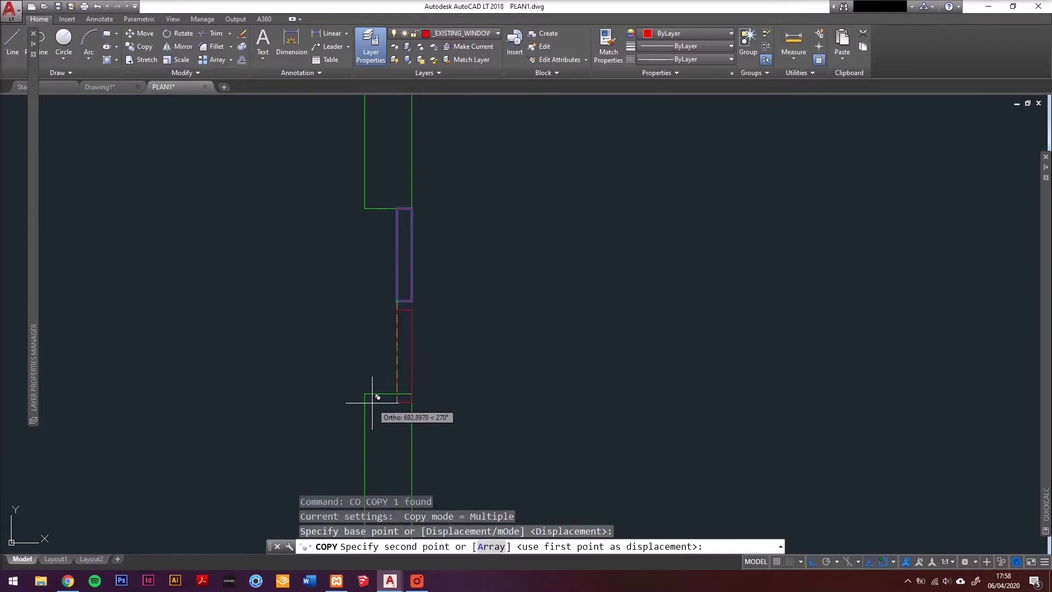
click(404, 393)
scroll(250, 288, down, 7)
key(Escape)
scroll(255, 288, up, 7)
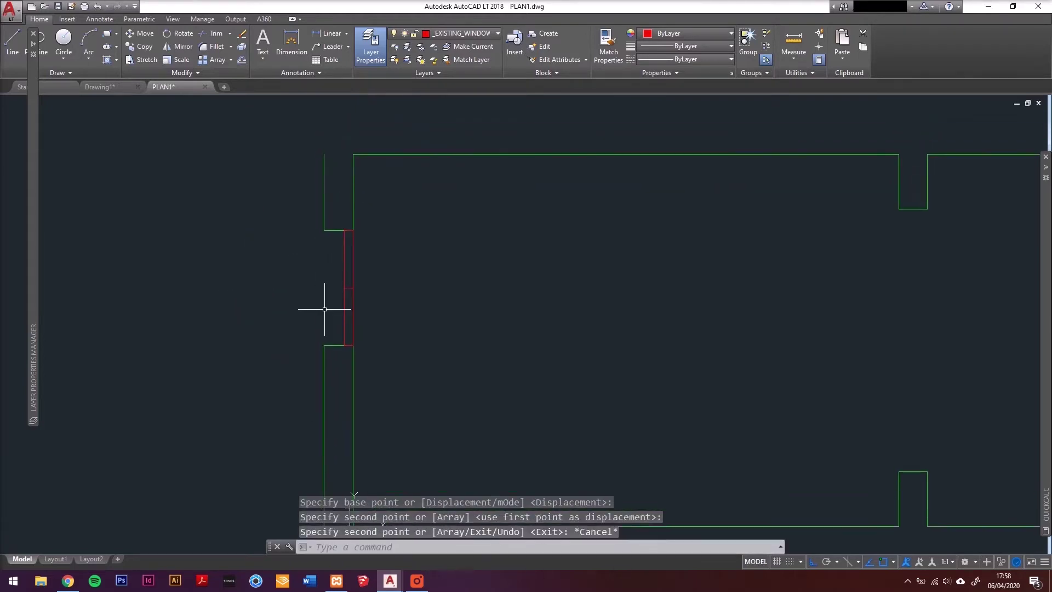
scroll(353, 280, up, 2)
click(371, 278)
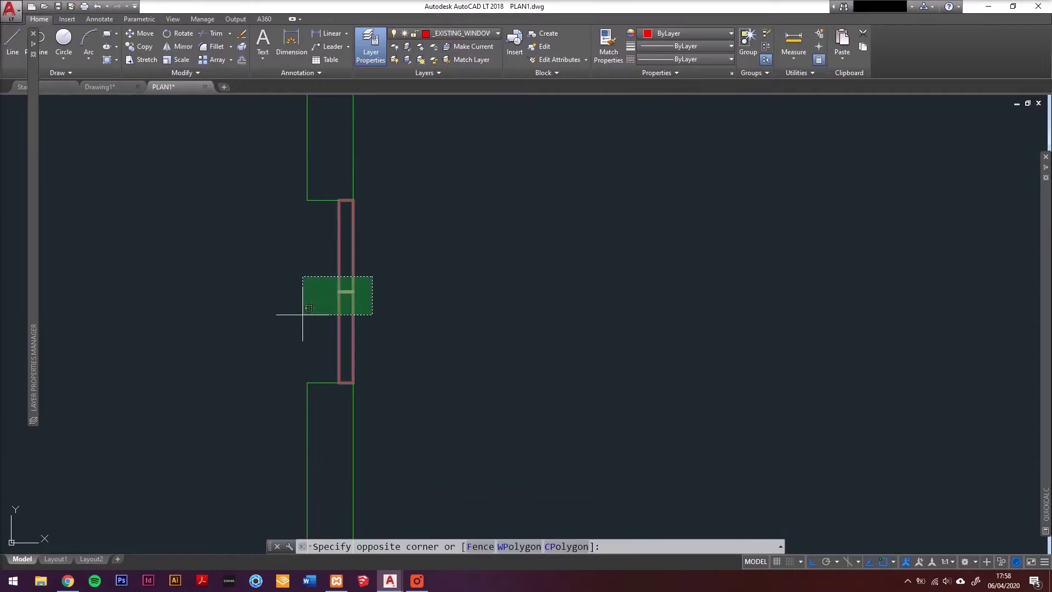
click(301, 317)
key(Escape)
Draw a frame polyline from the opening's upper inner corner 20 mm into the room, 100 mm up and back to the wall.
scroll(342, 195, up, 2)
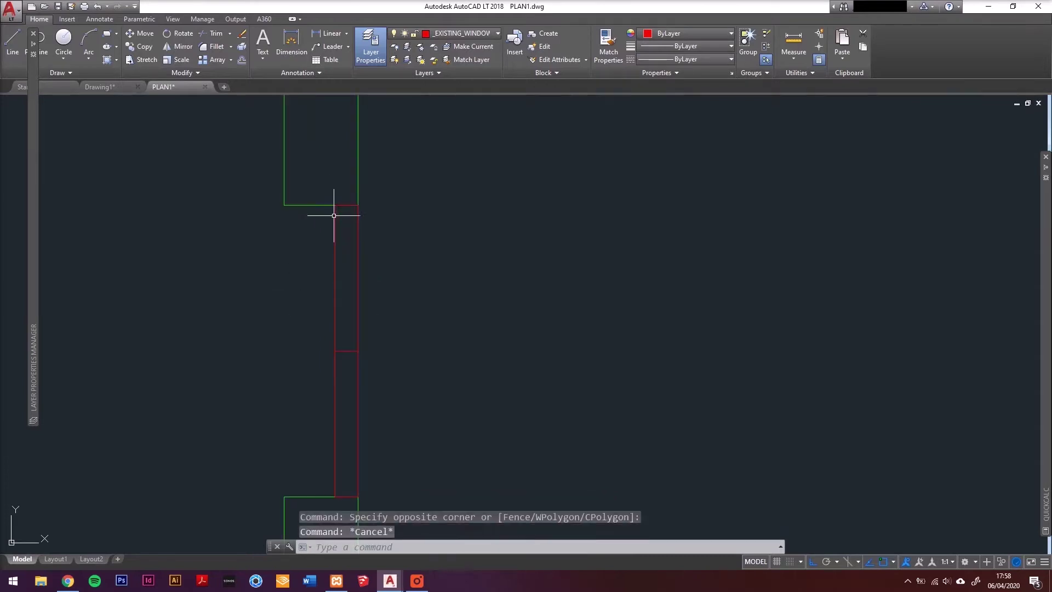
text(PL)
key(Return)
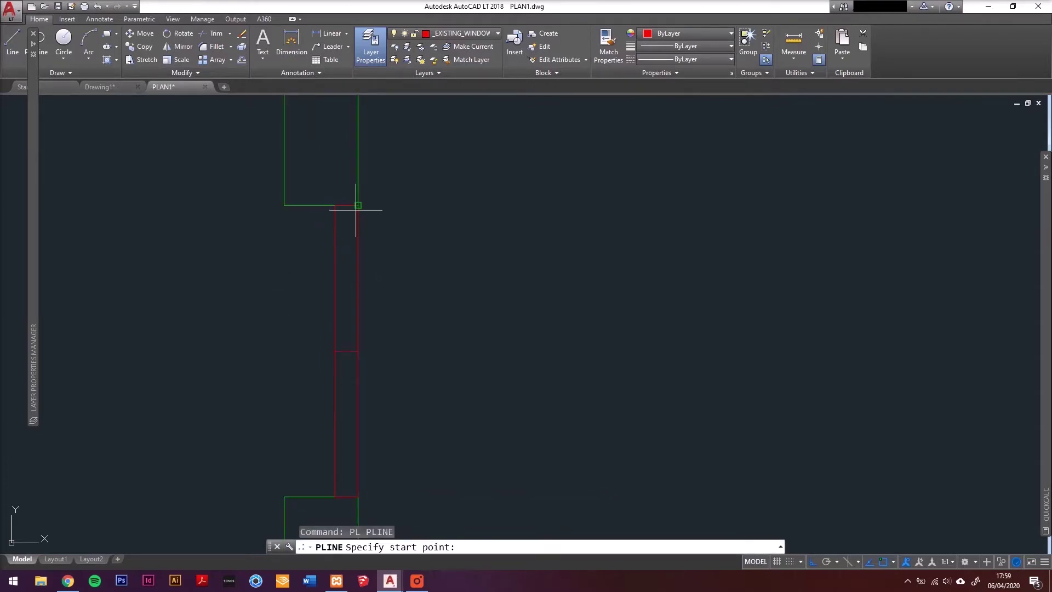
click(357, 205)
text(20)
key(Return)
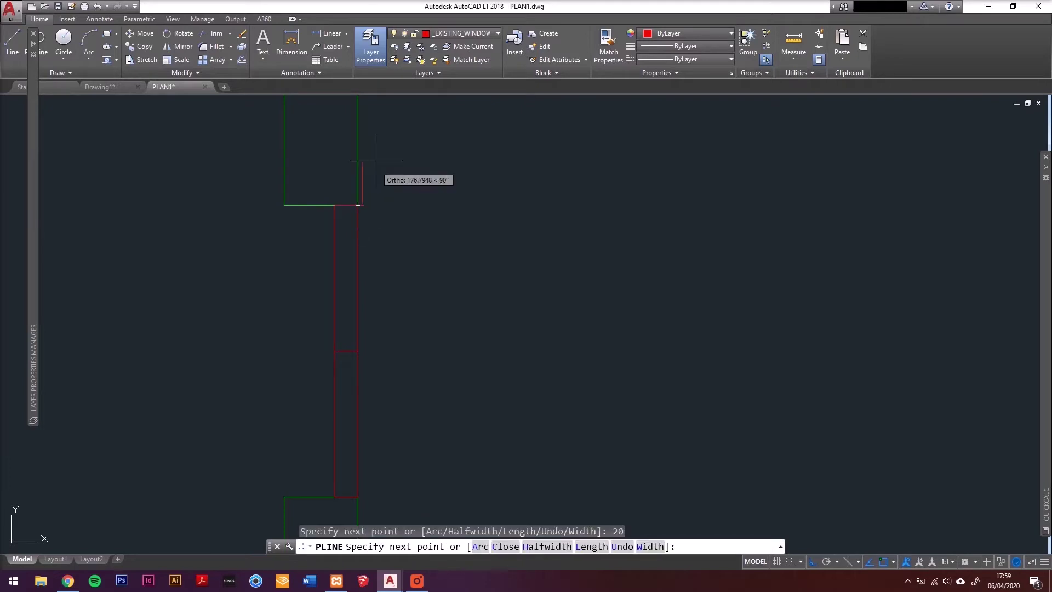
text(100)
key(Return)
scroll(368, 174, up, 4)
click(343, 193)
Stretch the upper window rectangle's top edge down to the frame's lower segment and extend that segment 150 mm outward through the opening.
click(337, 293)
click(268, 303)
click(343, 251)
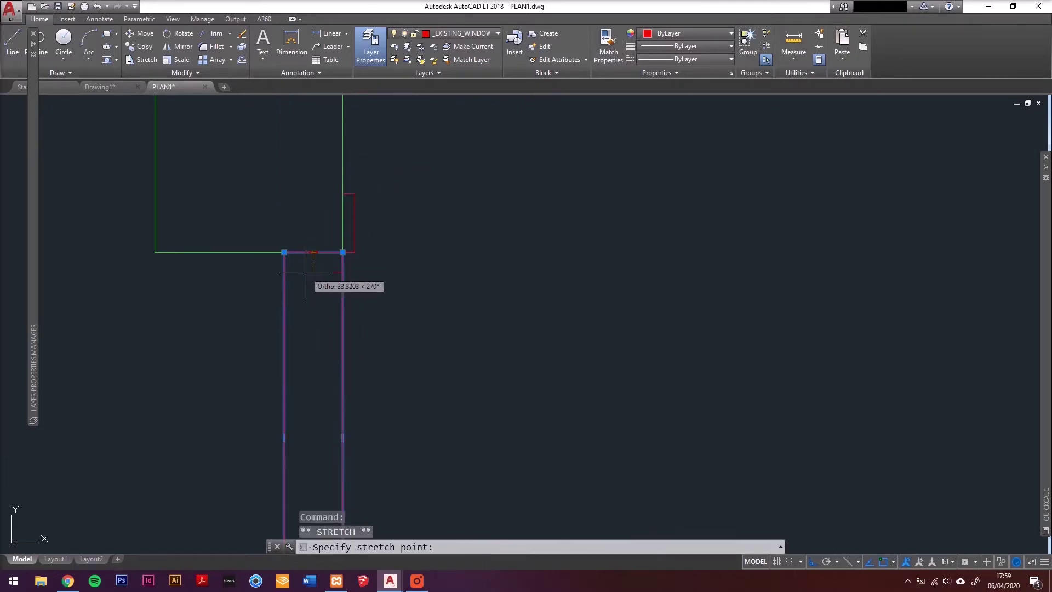
scroll(347, 258, up, 5)
key(Escape)
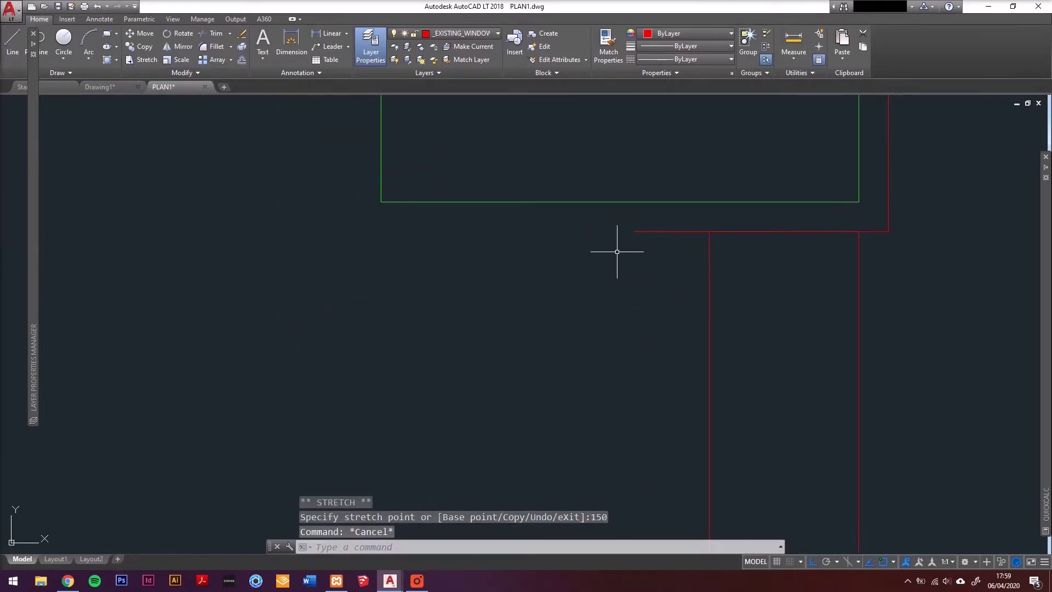
Draw a stepped polyline from the frame segment's outer end through @0,10 and @-100,0 up to the opening's upper edge.
key(Return)
click(634, 231)
text(@0,10)
key(Return)
text(@-100,0)
key(Return)
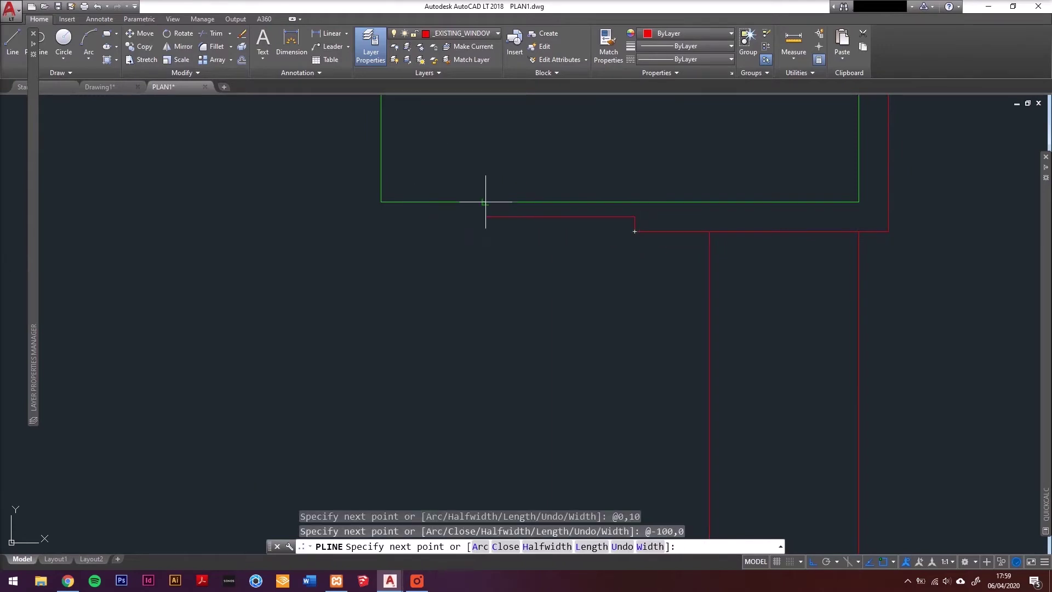
click(486, 202)
key(Escape)
Join the stepped polyline and the frame outline around the opening's upper corner into one polyline.
click(346, 333)
click(319, 318)
text(JOIN)
key(Return)
click(362, 188)
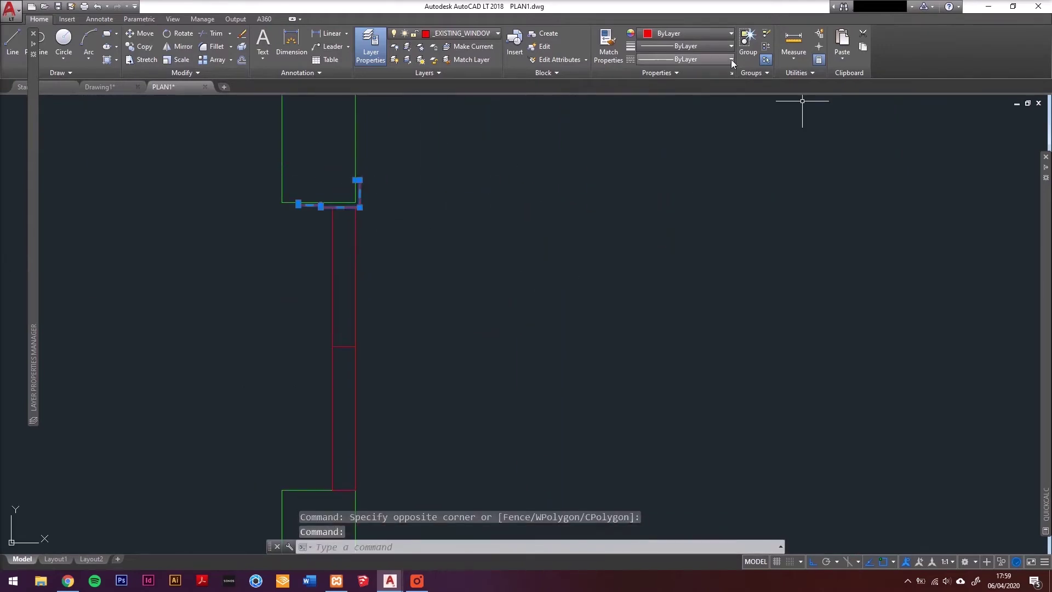
click(806, 105)
Draw a vertical line across the opening between its upper and lower outer corners.
scroll(282, 188, down, 2)
scroll(319, 145, up, 2)
text(l)
key(Return)
click(324, 140)
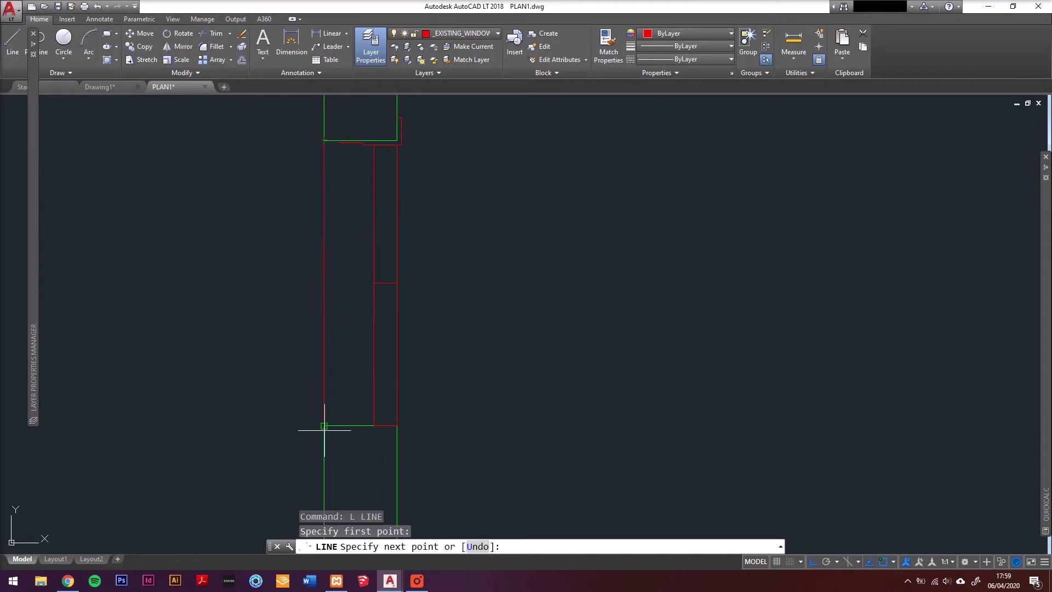
click(324, 425)
key(Escape)
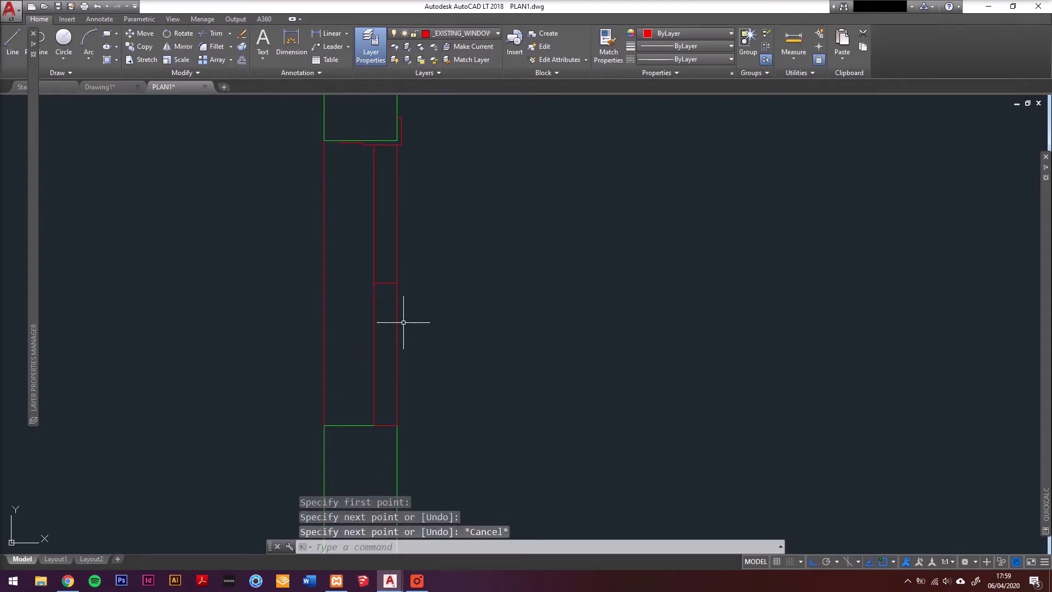
Erase the copied window rectangle in the lower half of the opening.
click(403, 323)
click(385, 328)
key(Delete)
Mirror the upper window rectangle and frame polyline about a horizontal line through the rectangle's lower edge, keeping the originals.
click(398, 159)
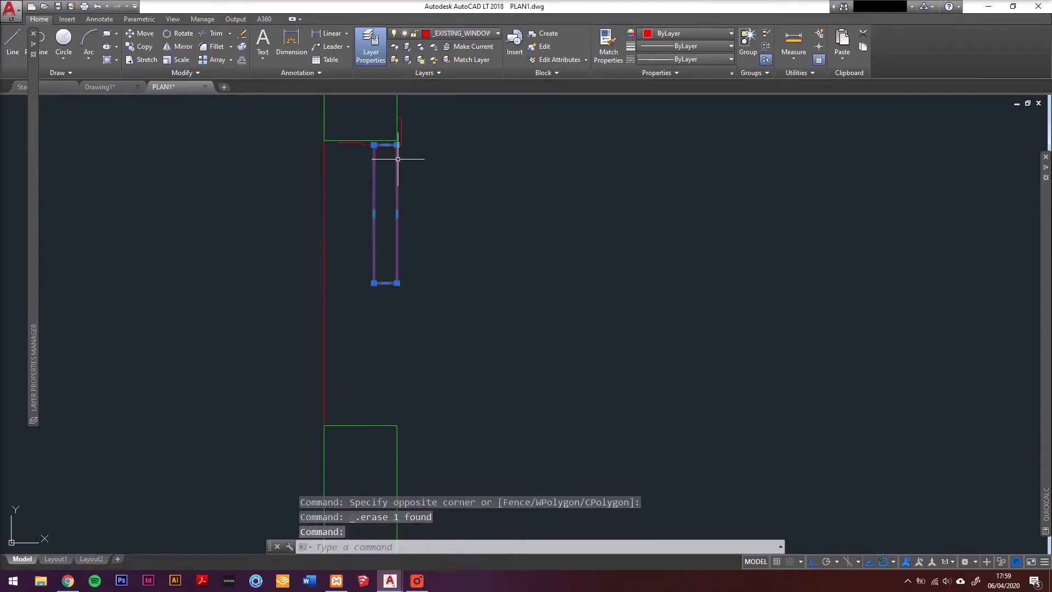
click(401, 134)
text(mi)
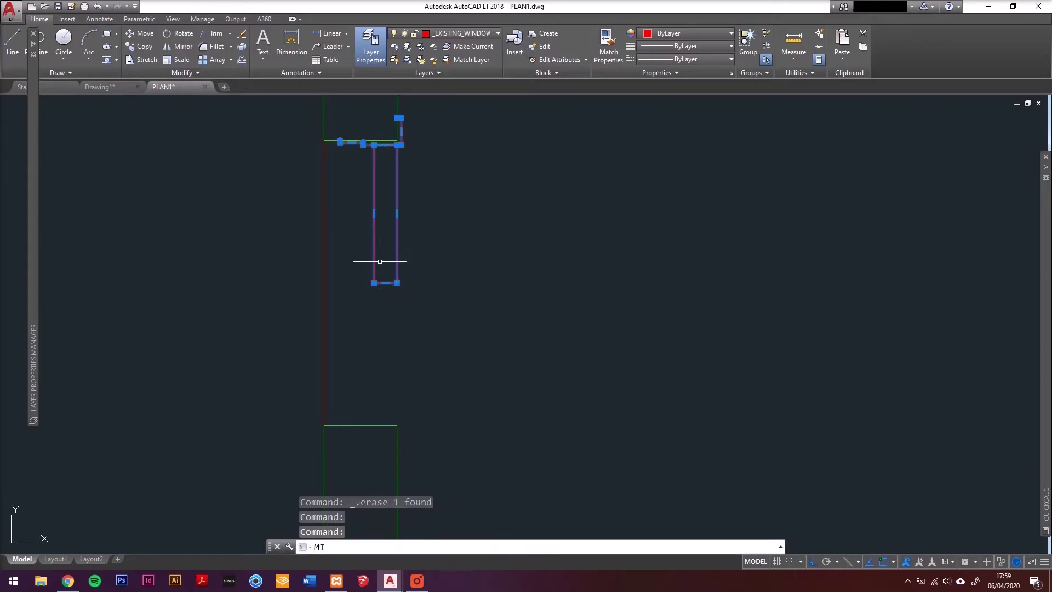
key(Return)
click(374, 283)
click(536, 270)
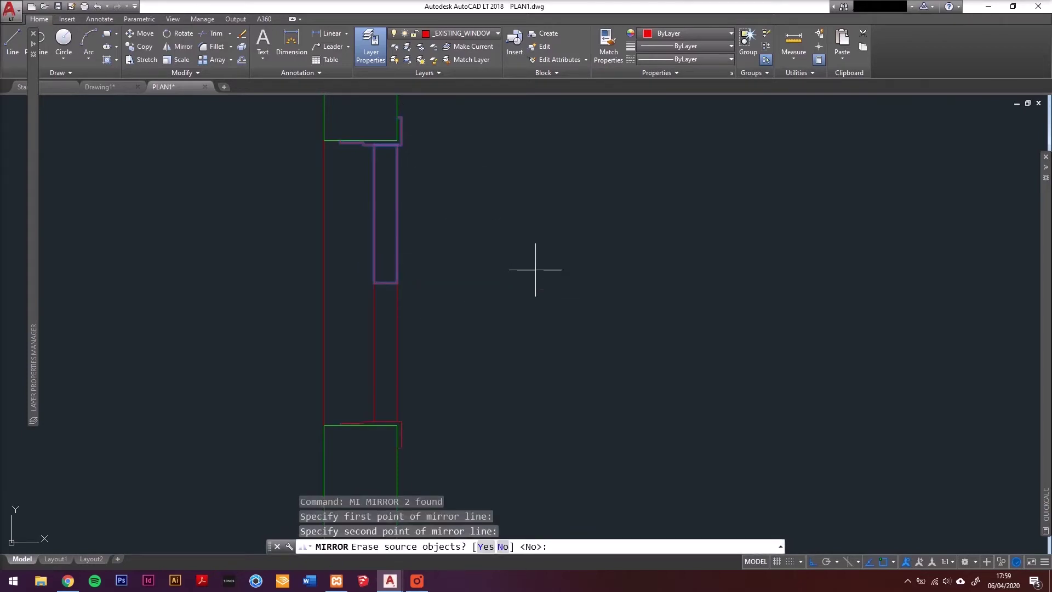
text(n)
key(Return)
Examine the upper and lower halves of the mirrored window and how it sits in the wall opening.
mouse_move(415, 288)
middle_down()
mouse_move(440, 348)
mouse_move(421, 321)
middle_up()
scroll(419, 219, up, 2)
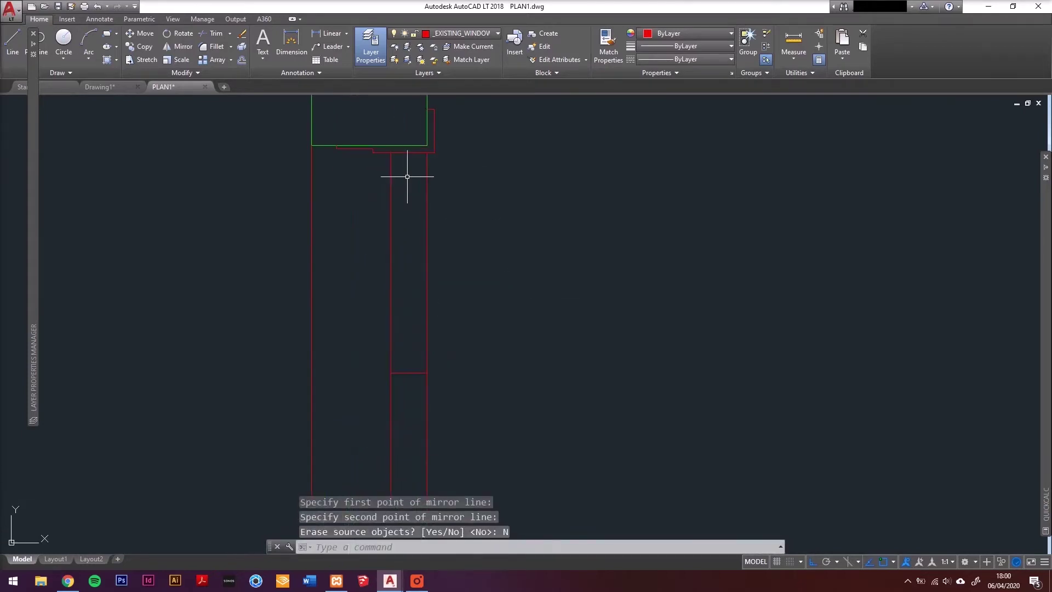
click(426, 219)
click(399, 263)
middle_drag(400, 263, 360, 227)
key(Escape)
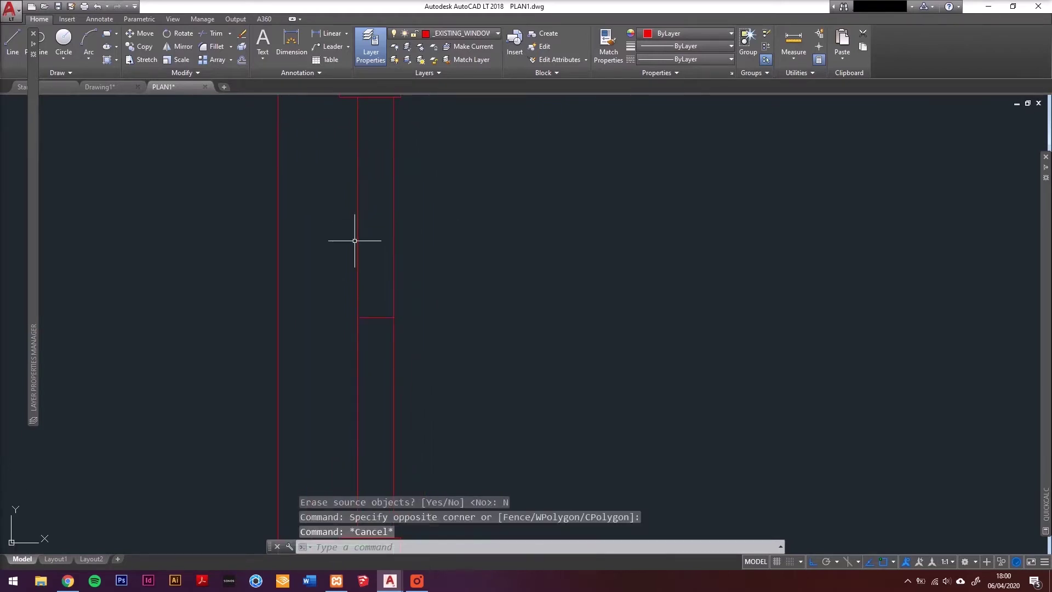
scroll(385, 265, down, 5)
scroll(247, 228, up, 3)
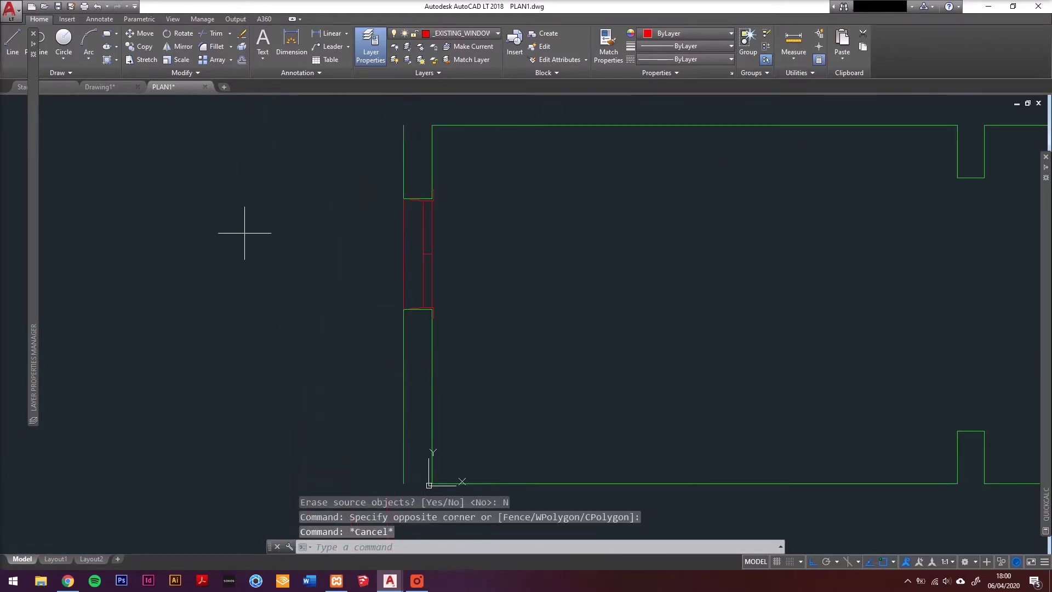
Save the drawing with the completed window.
click(247, 228)
click(482, 226)
scroll(230, 217, up, 3)
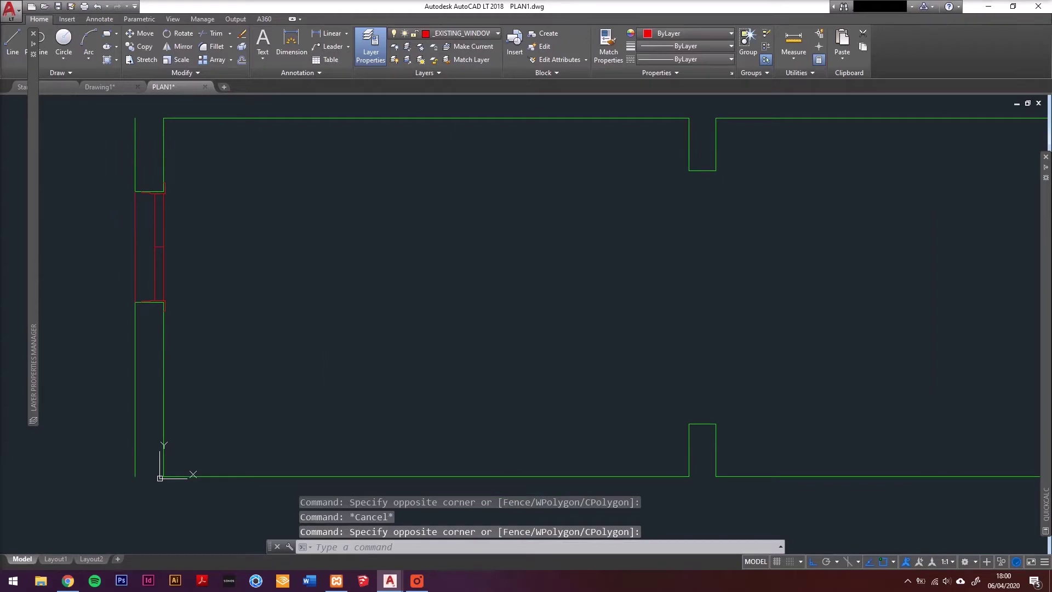
key(ctrl+s)
middle_drag(223, 211, 223, 223)
middle_drag(307, 216, 299, 213)
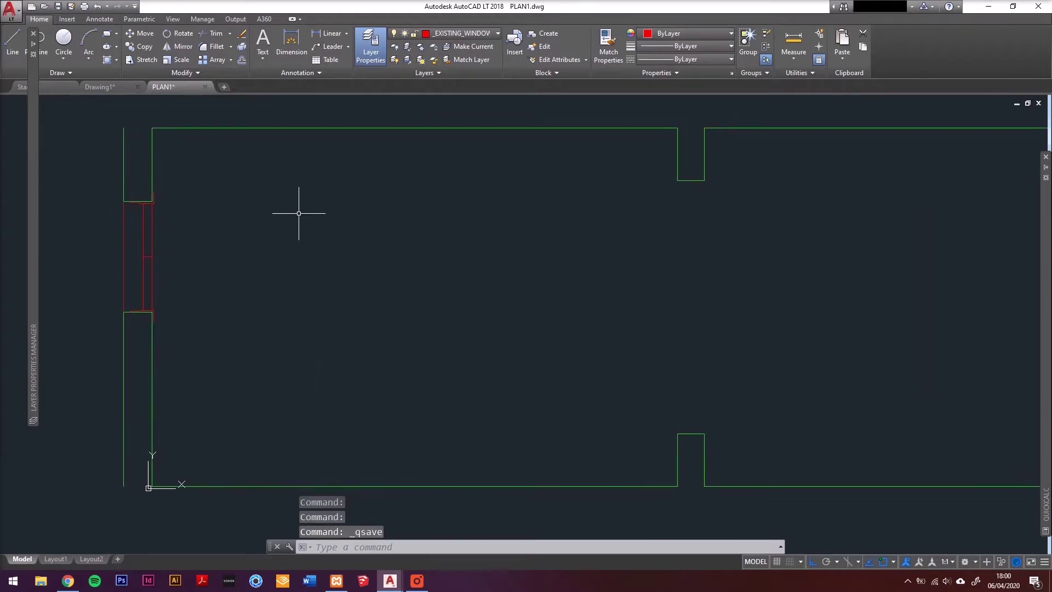
Make the _EXISTING_INTERNAL DOORS layer current.
middle_drag(163, 218, 169, 223)
scroll(148, 293, up, 3)
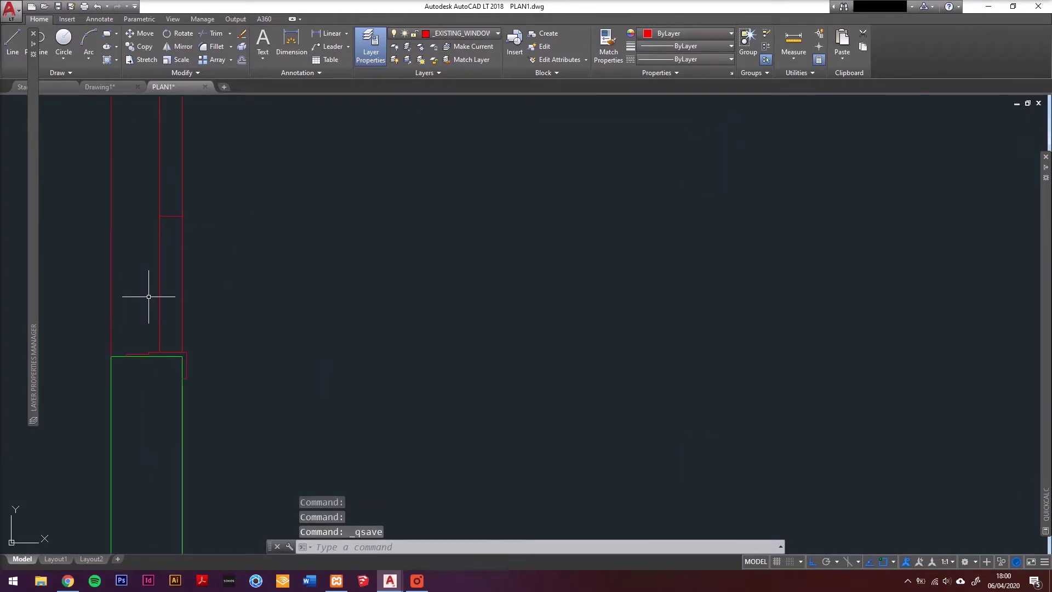
scroll(170, 291, down, 3)
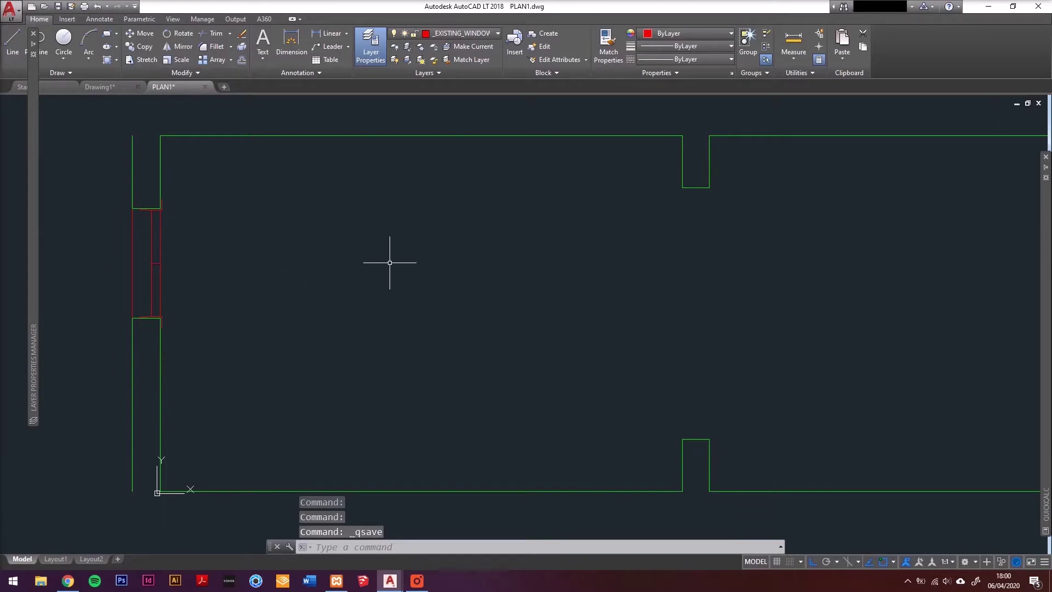
mouse_move(390, 263)
middle_down()
mouse_move(312, 223)
mouse_move(316, 282)
middle_up()
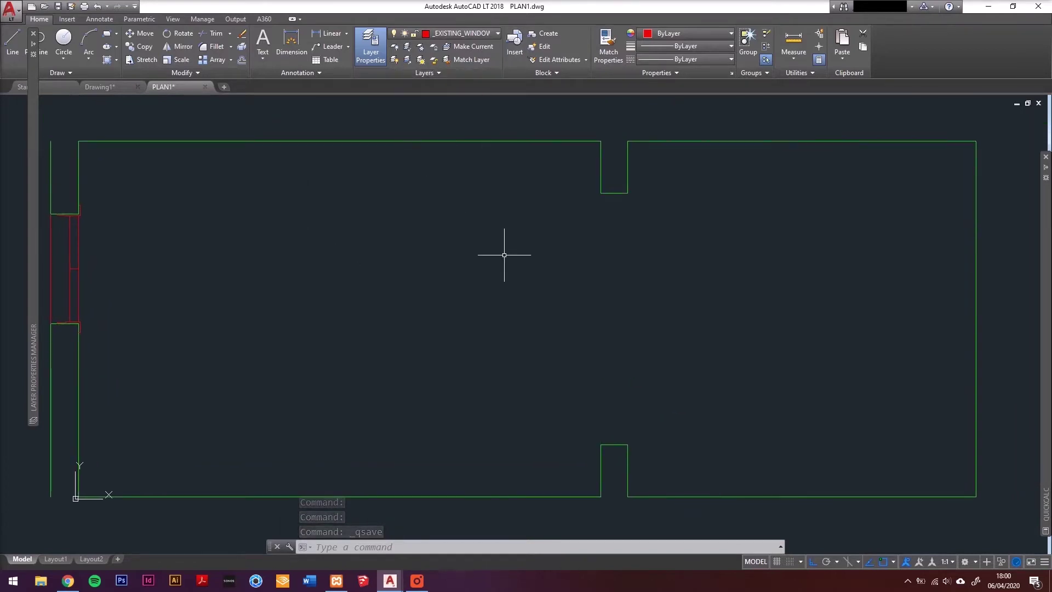
middle_drag(504, 255, 493, 211)
scroll(482, 255, down, 2)
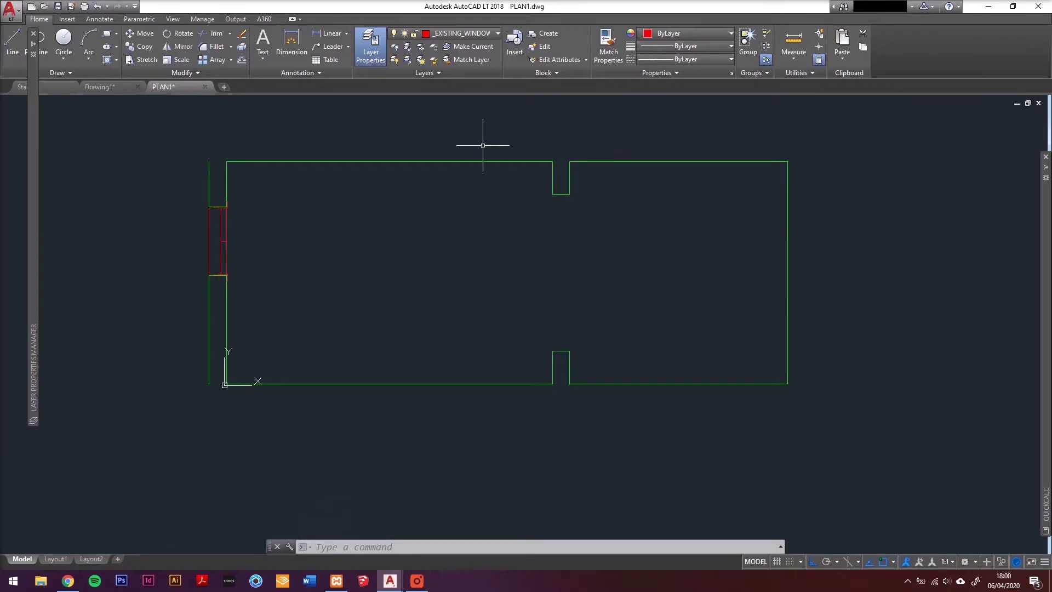
click(492, 34)
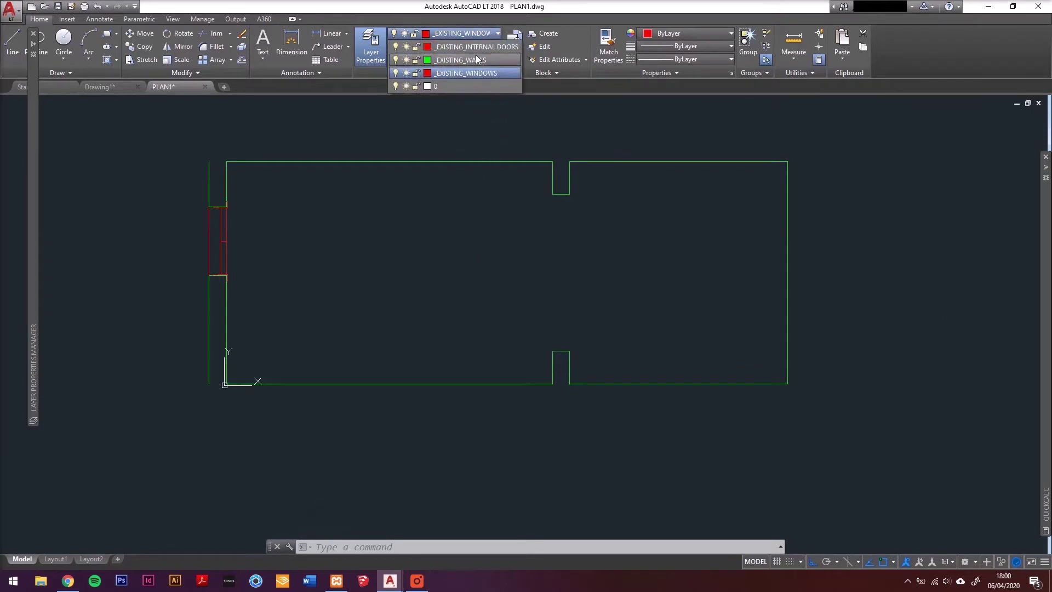
click(476, 48)
Draw a vertical construction line offset @-140,0 from the lower pier's left base corner.
scroll(542, 396, up, 3)
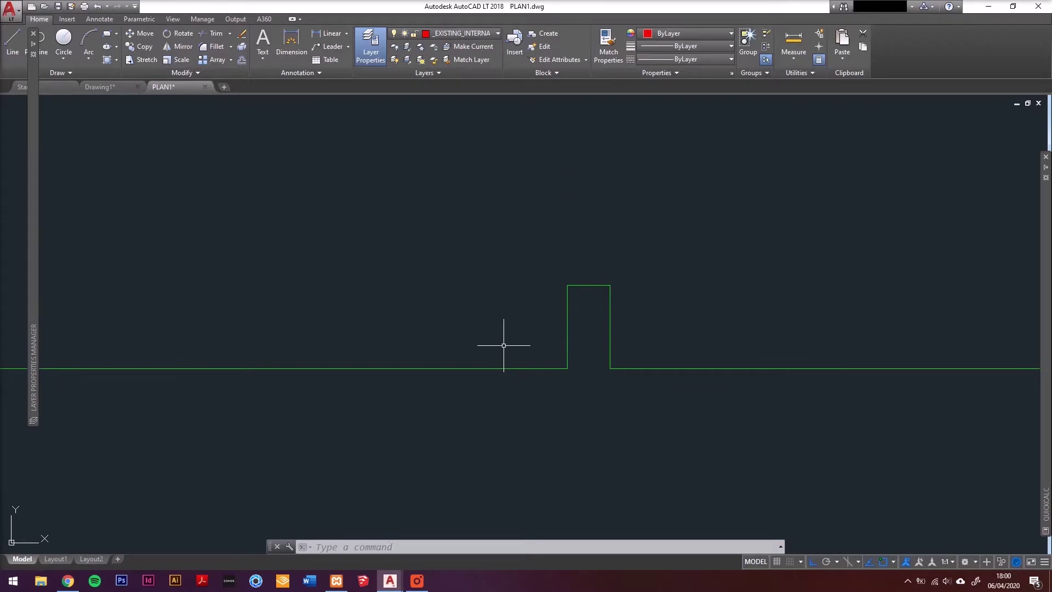
text(xl)
key(Return)
text(v)
key(Return)
shift+right_click(498, 328)
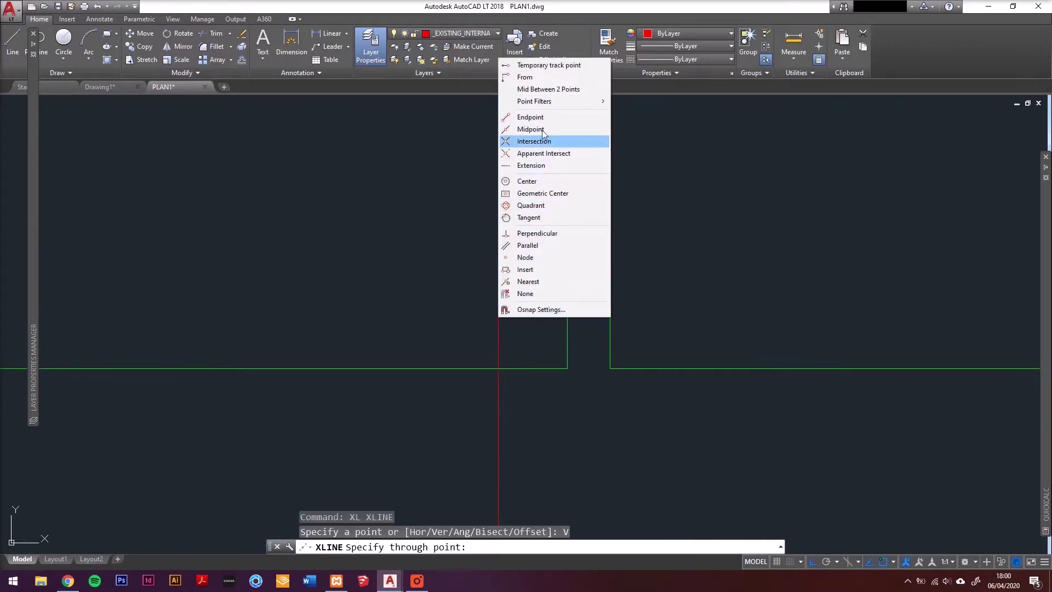
click(526, 77)
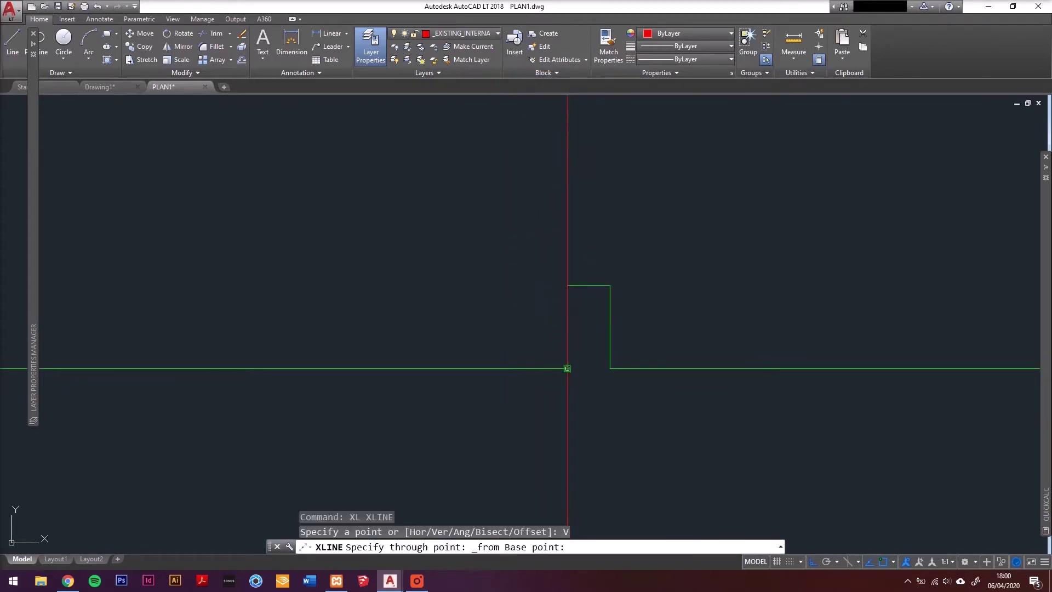
click(567, 369)
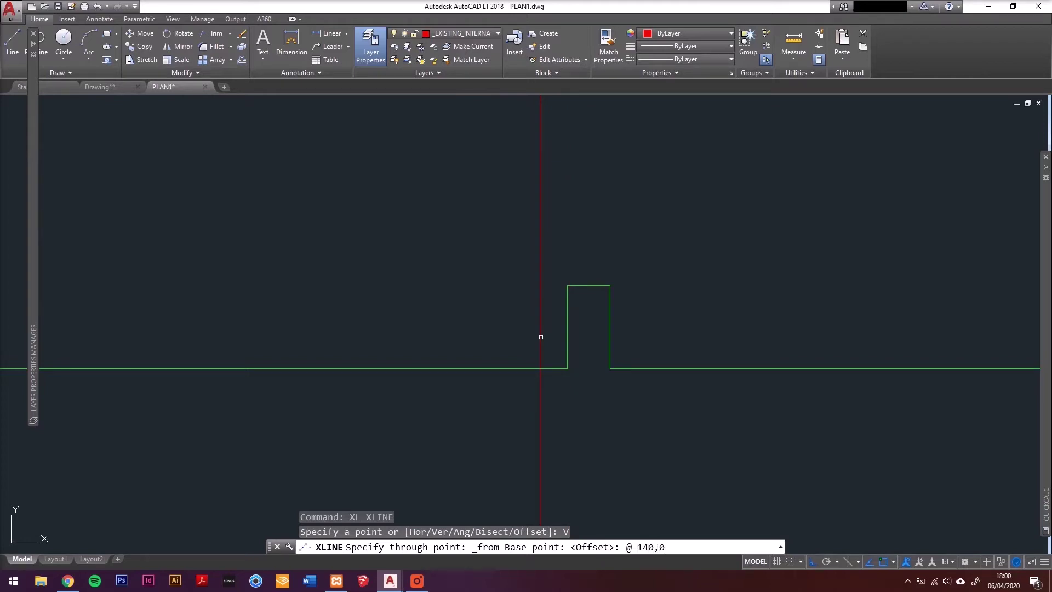
key(Return)
key(Return)
Copy the vertical construction line 900 mm to the left to mark the door opening's other side.
click(532, 242)
click(519, 322)
text(co)
key(Return)
click(523, 325)
text(90)
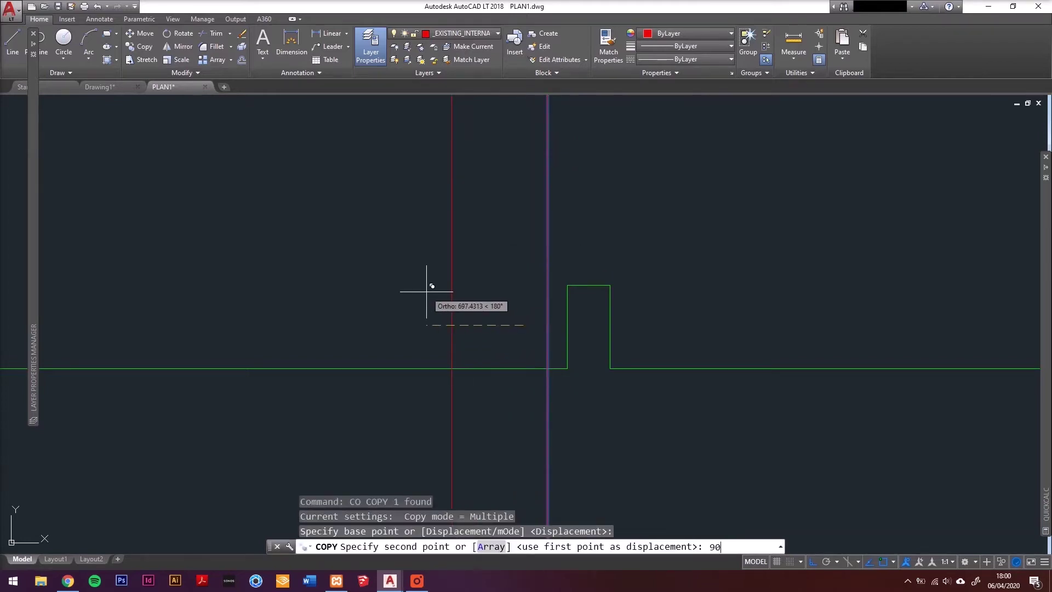
key(Return)
key(Escape)
Trim the lower wall line between the two vertical construction lines to open the doorway.
middle_drag(460, 412, 466, 294)
text(tr)
key(Return)
click(570, 296)
click(437, 322)
key(Return)
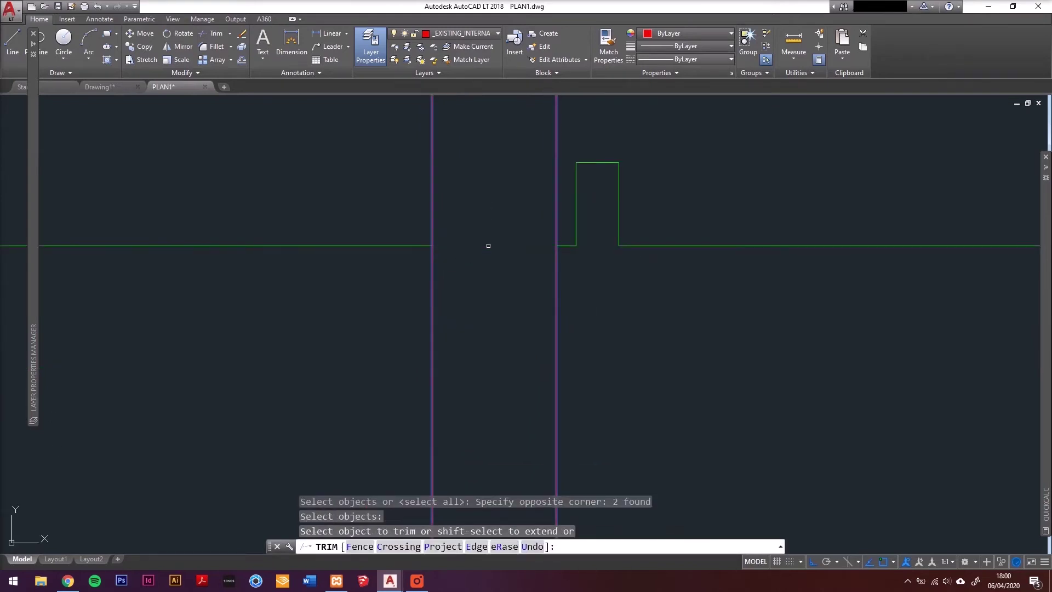
click(488, 246)
key(Escape)
Draw short vertical jamb lines down from the wall ends on both sides of the door opening.
text(pl)
key(Return)
click(432, 246)
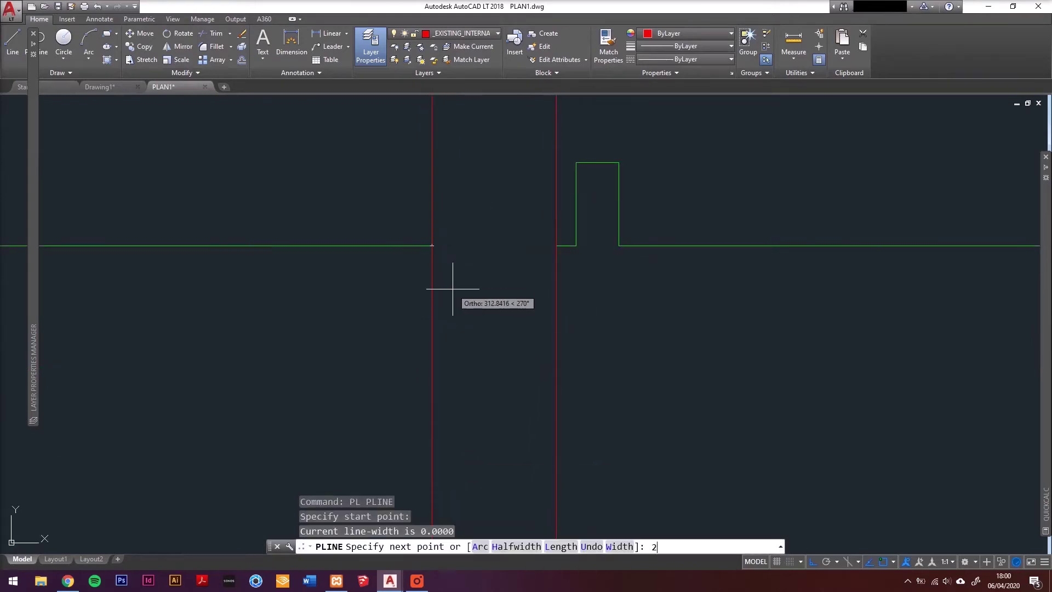
text(2)
key(Return)
key(Return)
Erase the two vertical construction lines at the door opening.
click(575, 120)
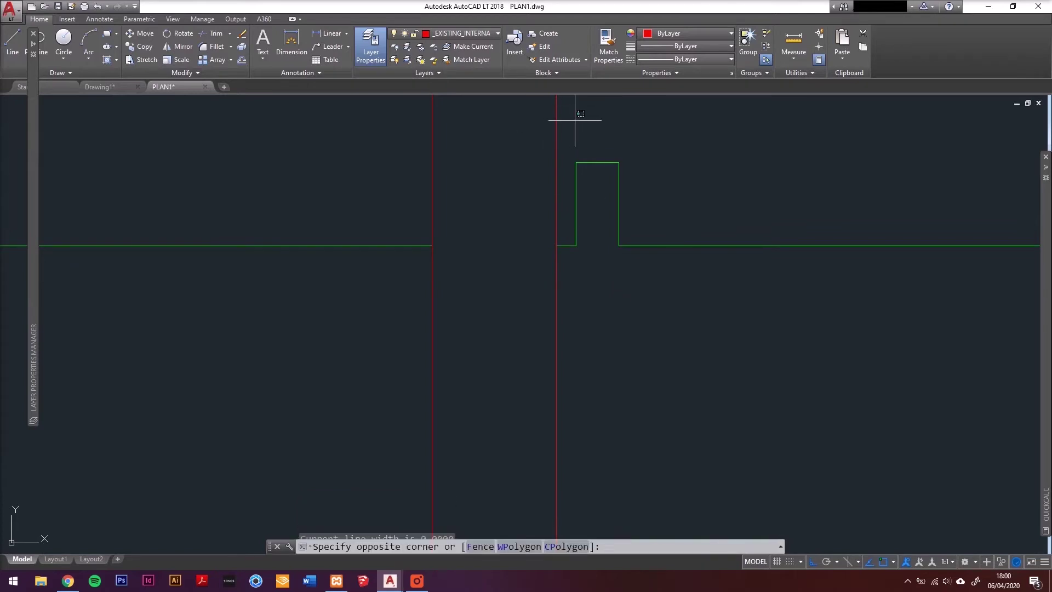
click(425, 263)
key(Delete)
scroll(480, 225, down, 2)
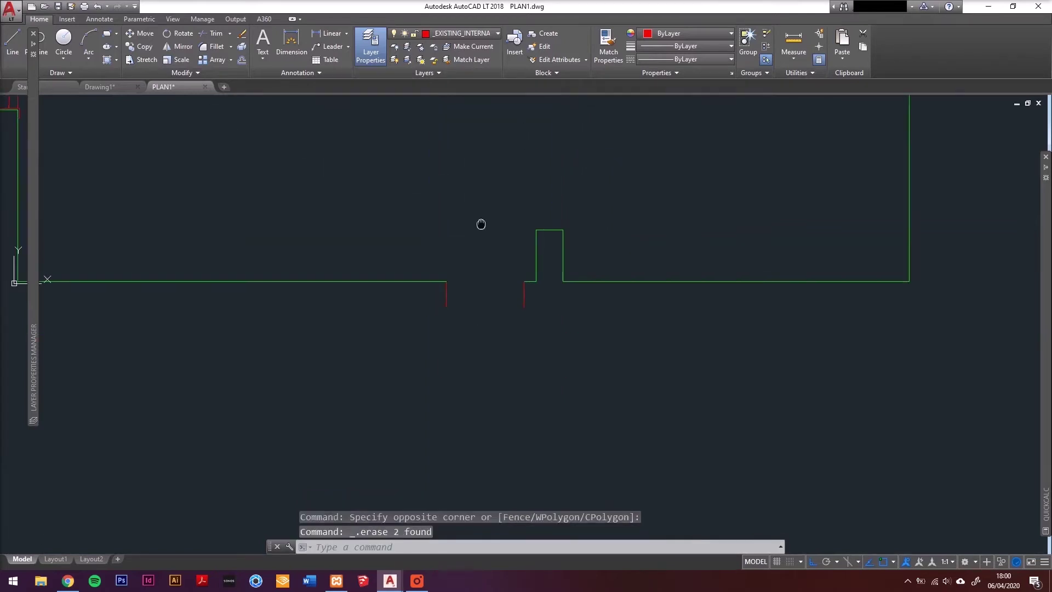
Match the properties of the green wall line onto both door jamb lines.
click(610, 55)
scroll(454, 294, up, 3)
click(454, 296)
click(575, 317)
click(387, 347)
key(Escape)
Join the room's wall lines and the door jamb lines, and select the lower wall to check the result.
click(651, 276)
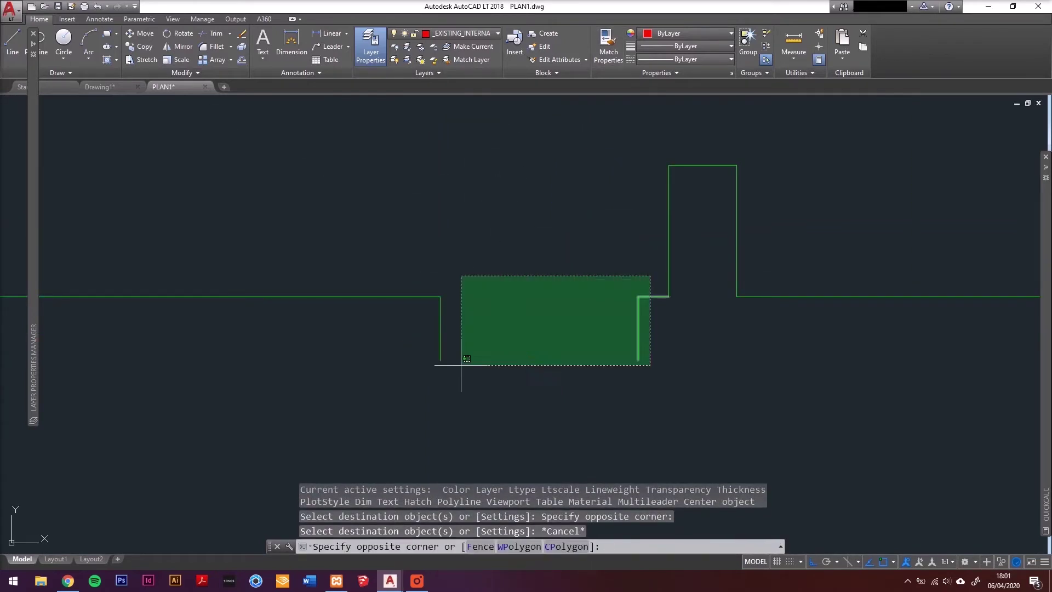
click(461, 364)
scroll(482, 364, down, 3)
click(669, 310)
click(592, 378)
text(JOI)
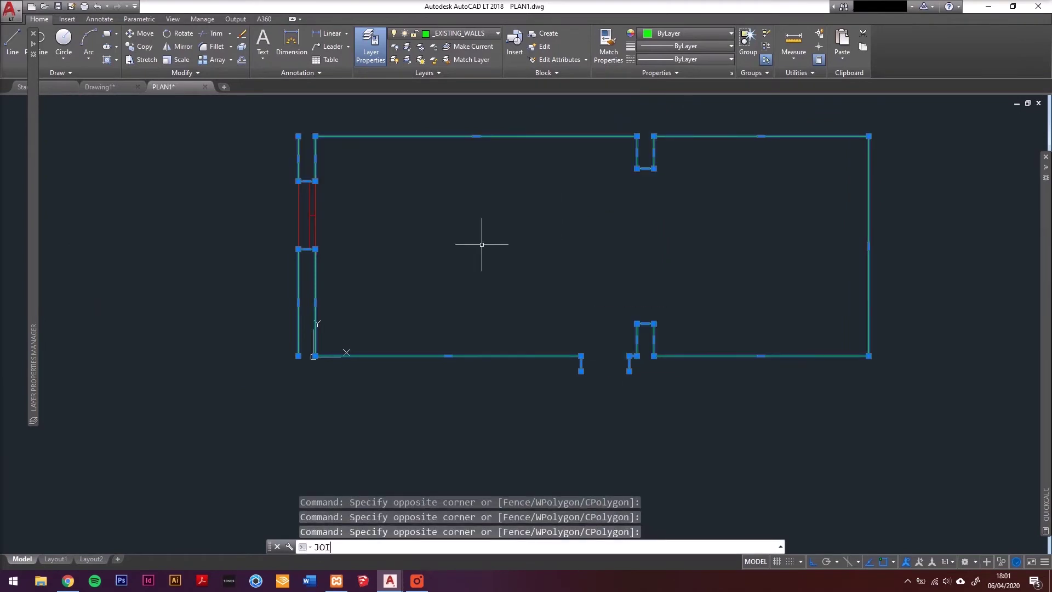
text(N)
key(Return)
click(453, 356)
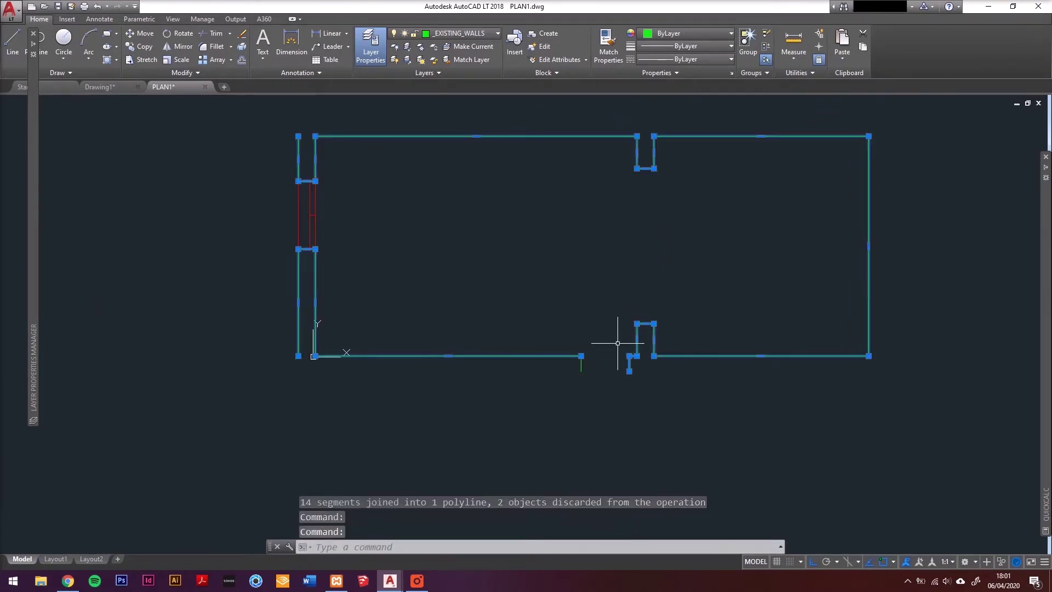
key(Escape)
Draw a 900 by 44 mm door rectangle on the _EXISTING_INTERNAL DOORS layer from the left jamb's upper corner.
scroll(630, 345, up, 4)
middle_drag(538, 331, 502, 310)
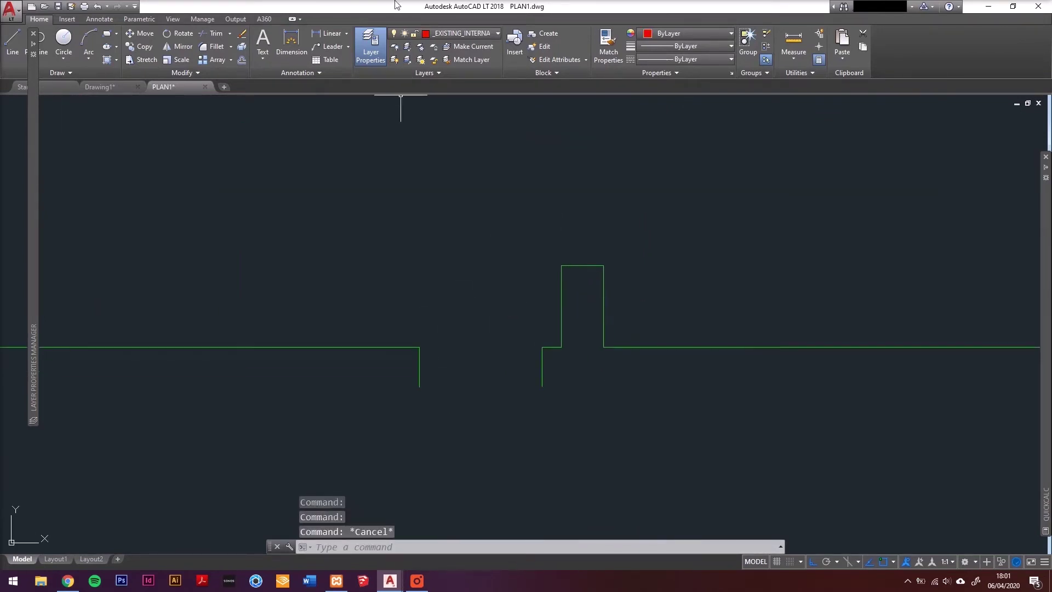
click(448, 34)
click(462, 47)
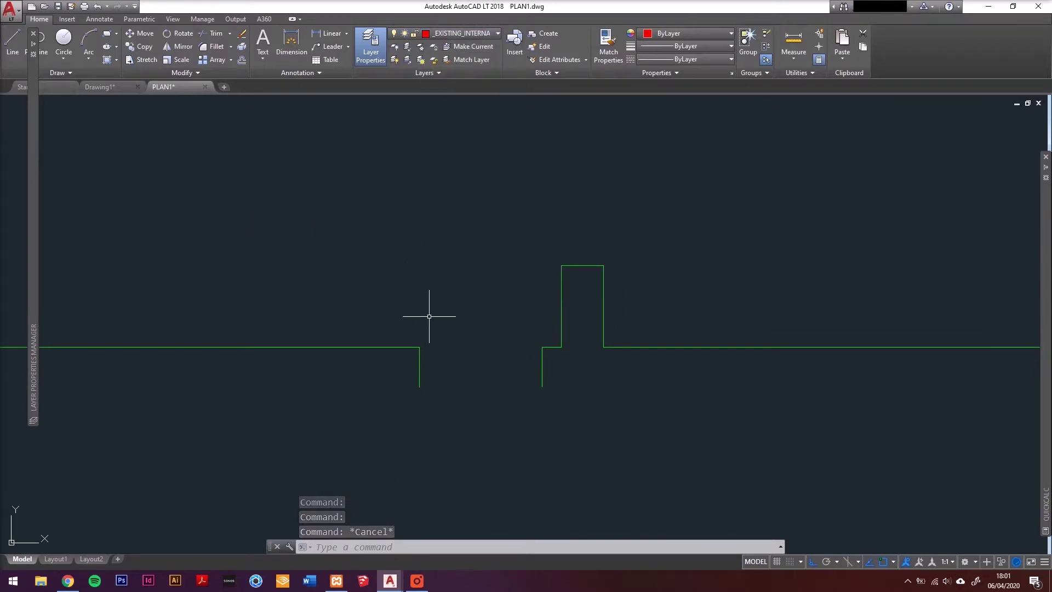
text(REC)
key(Return)
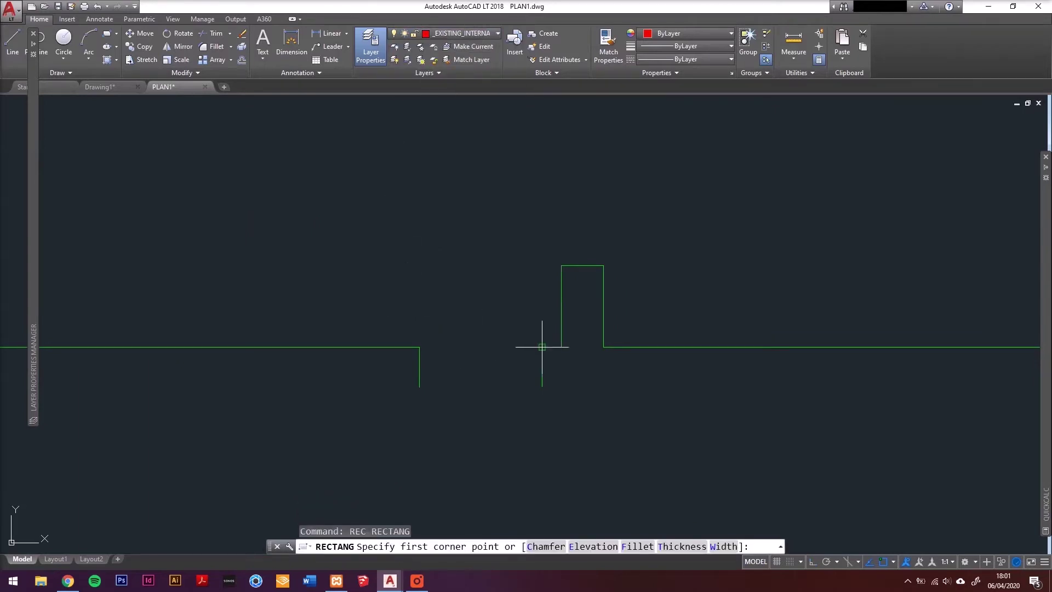
click(420, 347)
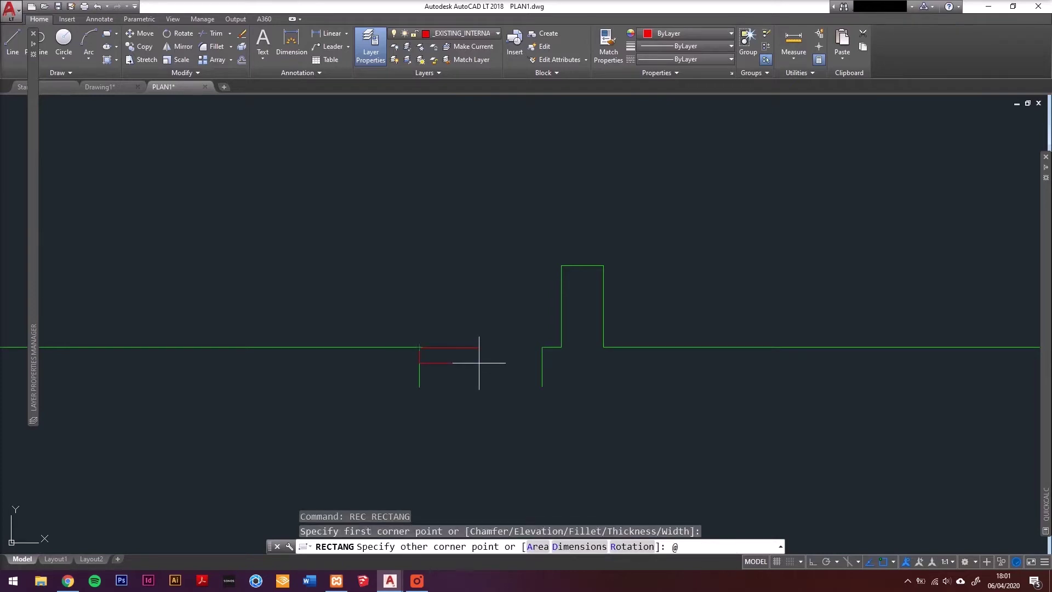
text(@900,44)
key(Return)
Move the door rectangle down so its upper-left corner sits on the left jamb's upper corner.
click(446, 357)
click(420, 369)
scroll(419, 369, up, 3)
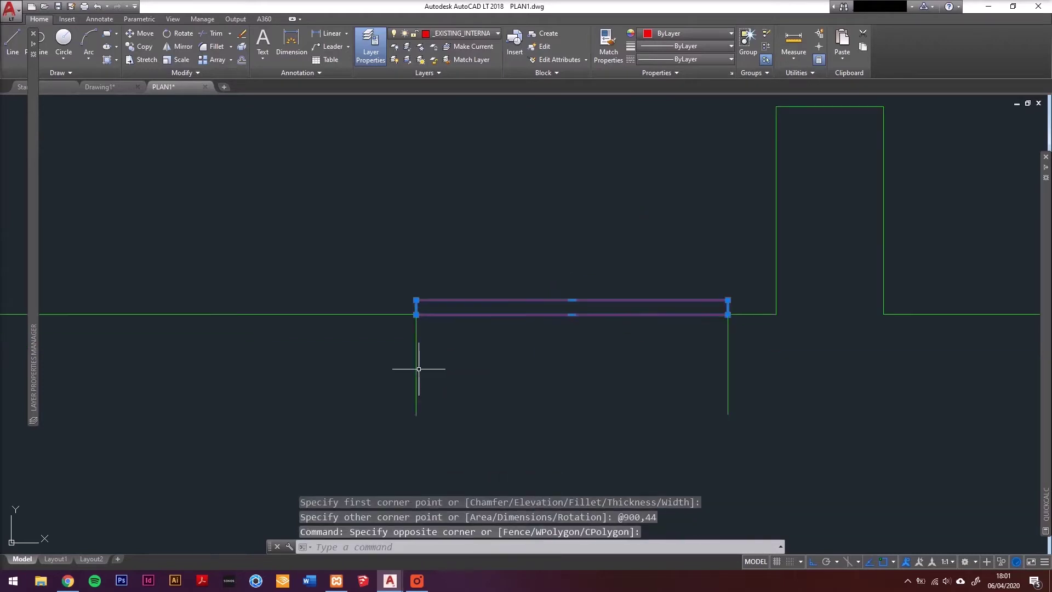
scroll(419, 369, up, 2)
text(m)
key(Return)
click(412, 260)
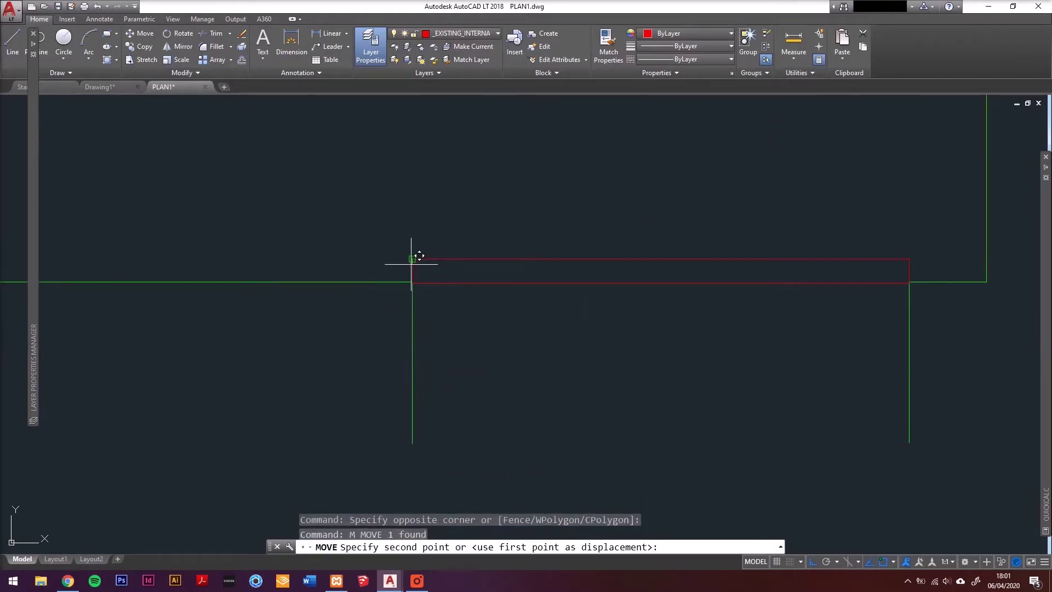
click(412, 282)
Try rotating the door rectangle upright by eye about its upper-left corner, and undo the rotation.
click(531, 272)
click(514, 294)
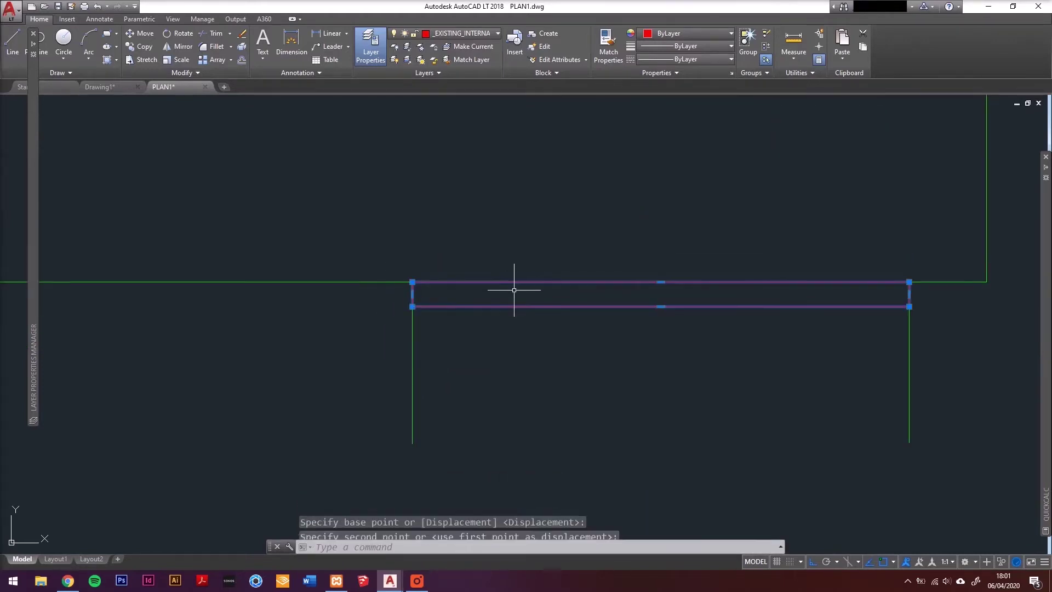
middle_drag(462, 287, 406, 348)
text(ro)
key(Return)
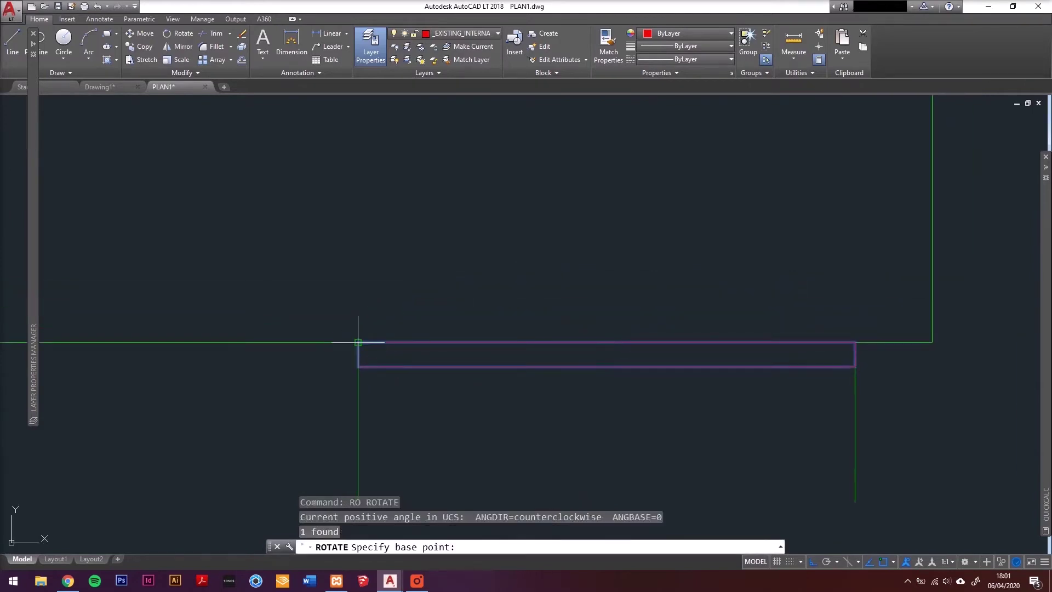
click(358, 342)
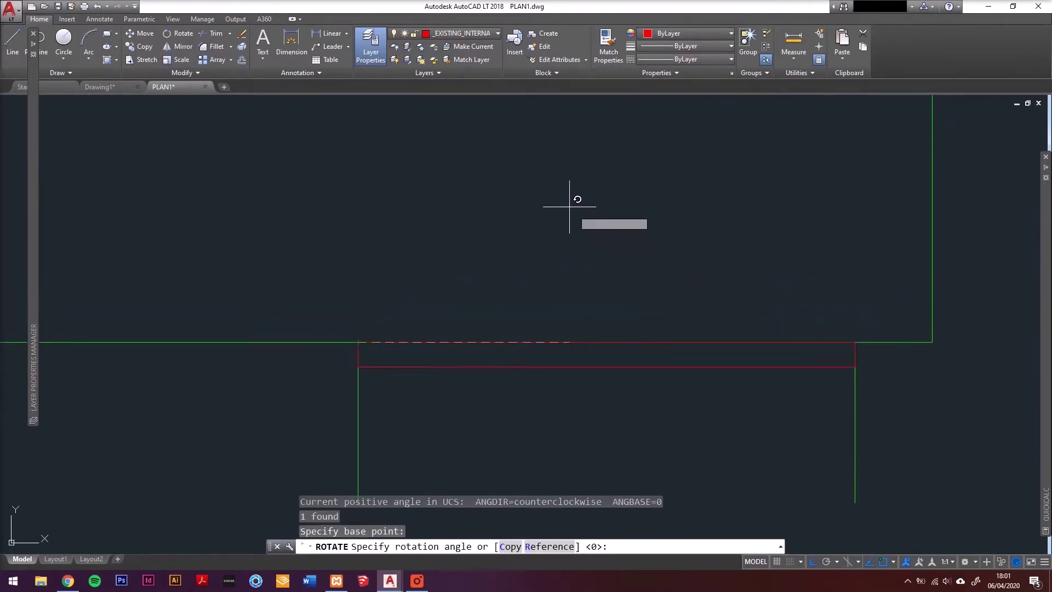
middle_drag(511, 168, 455, 312)
scroll(477, 254, down, 2)
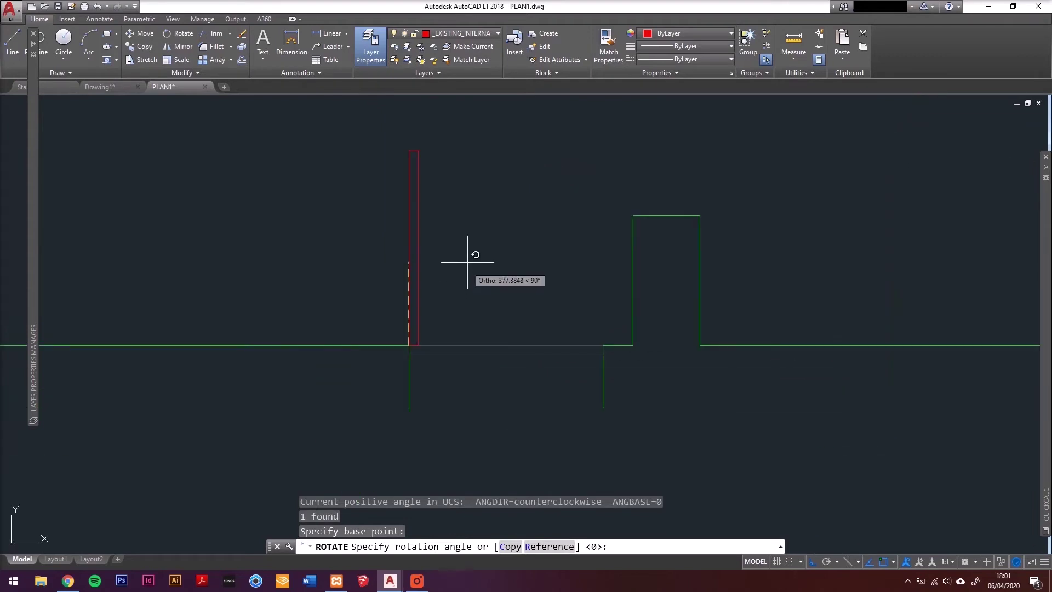
middle_drag(486, 211, 484, 237)
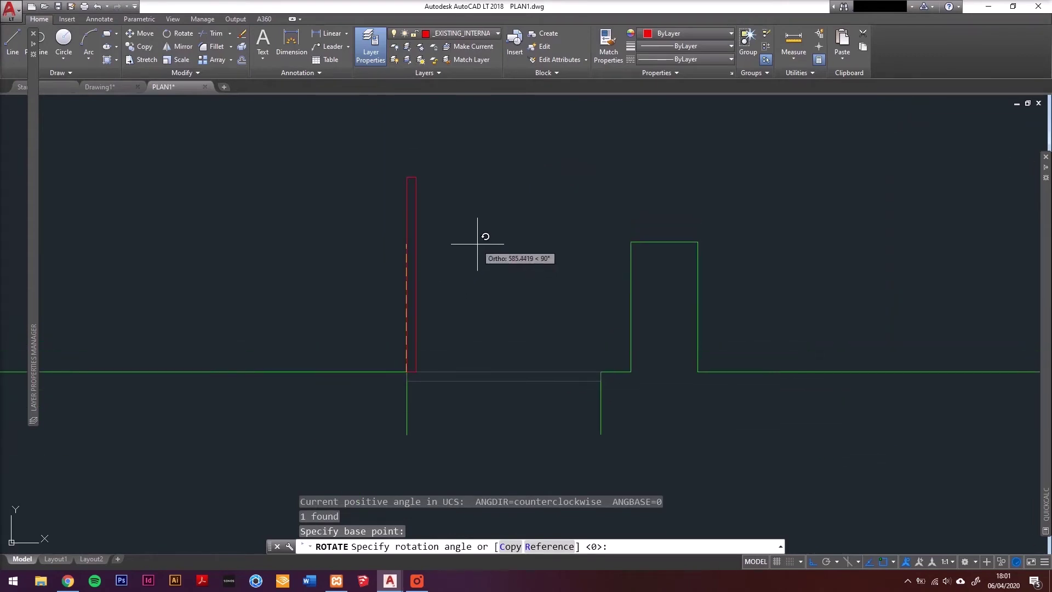
click(450, 267)
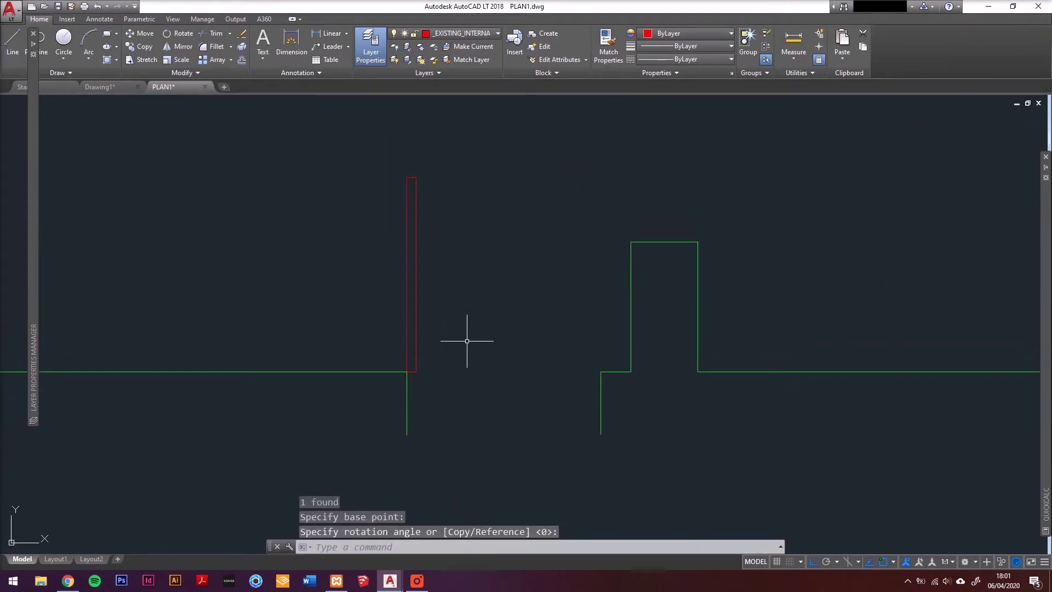
key(ctrl+z)
Rotate the door rectangle 90 degrees about its upper-left corner at the left jamb.
drag(477, 313, 458, 364)
scroll(427, 425, down, 2)
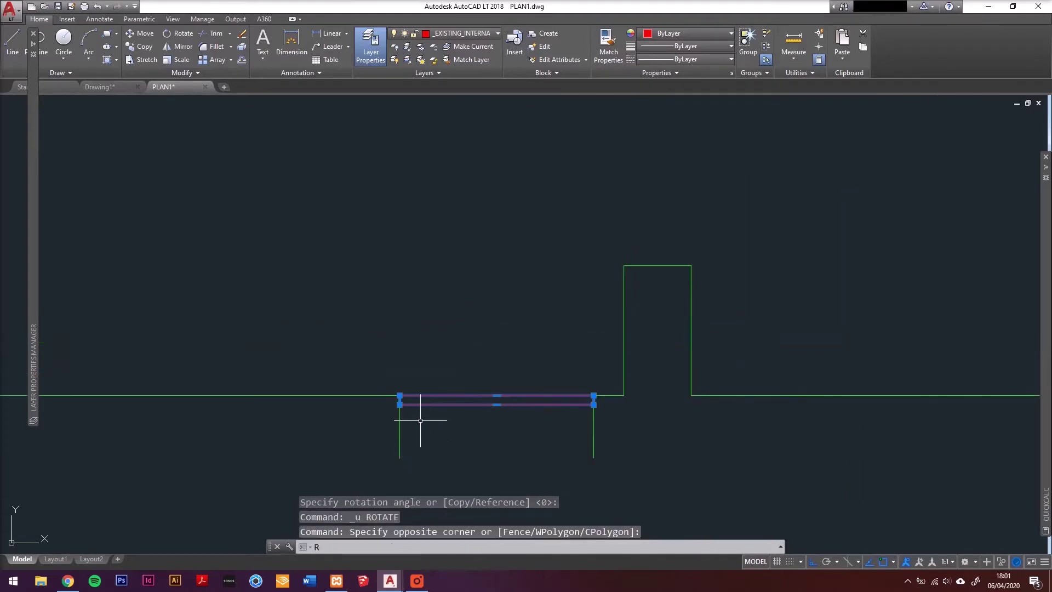
key(Return)
click(399, 395)
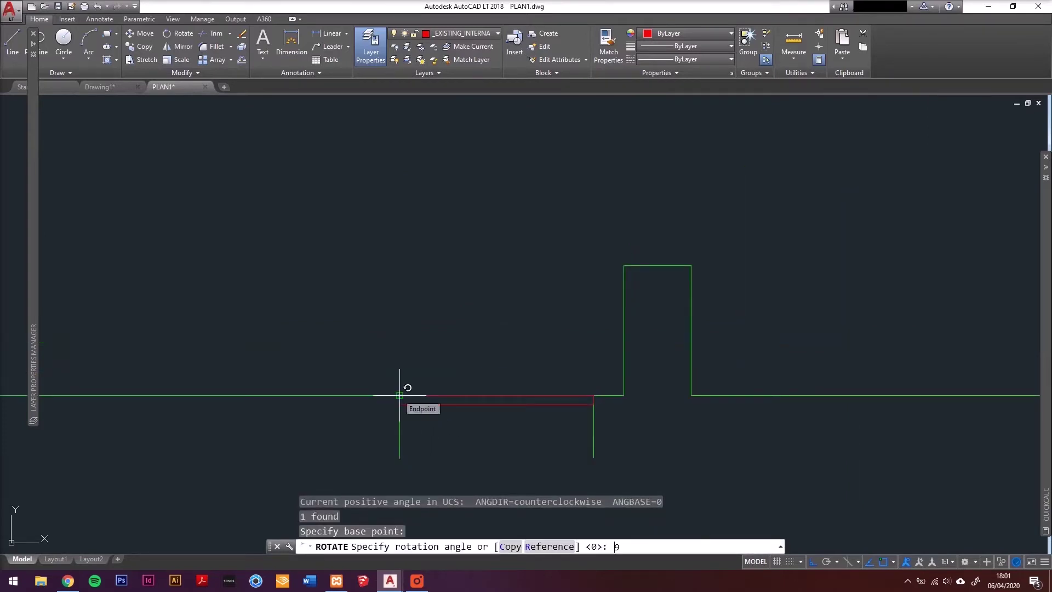
key(Return)
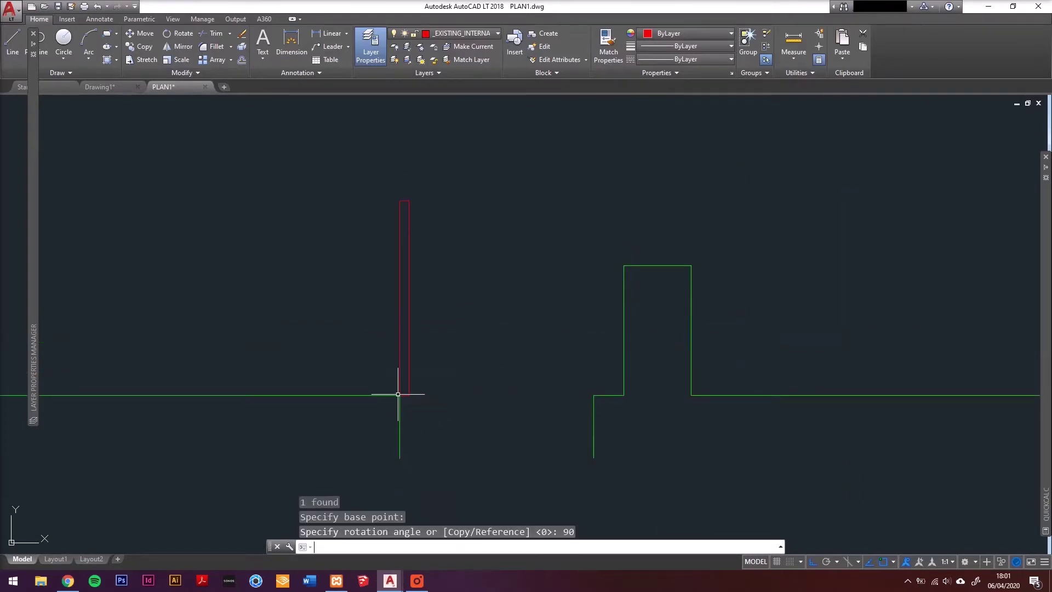
Draw a circle centred on the left jamb's upper corner, with its radius reaching the door leaf's upper-left corner.
text(C)
key(Return)
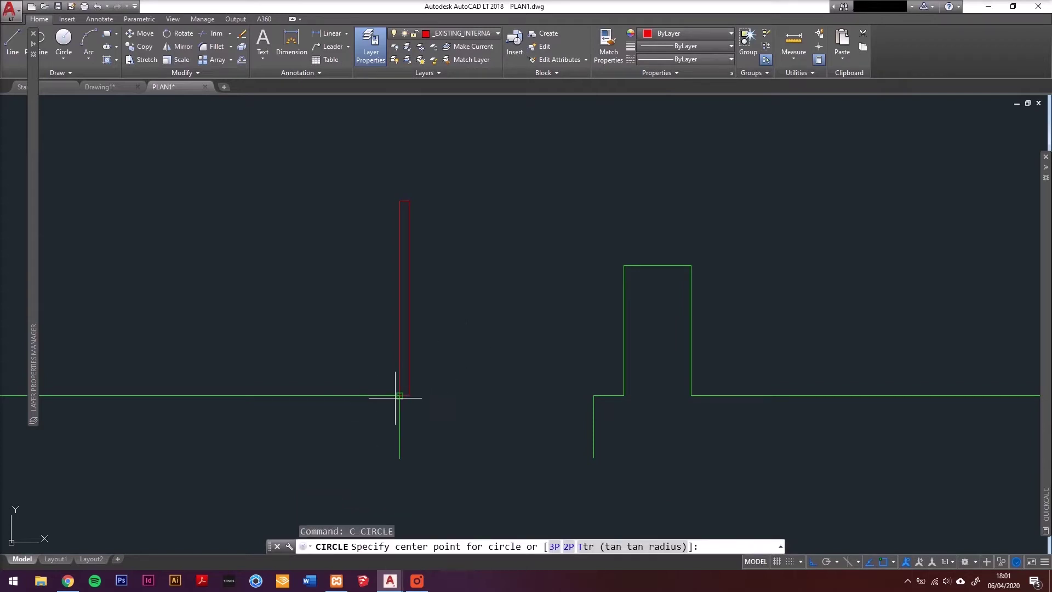
click(400, 395)
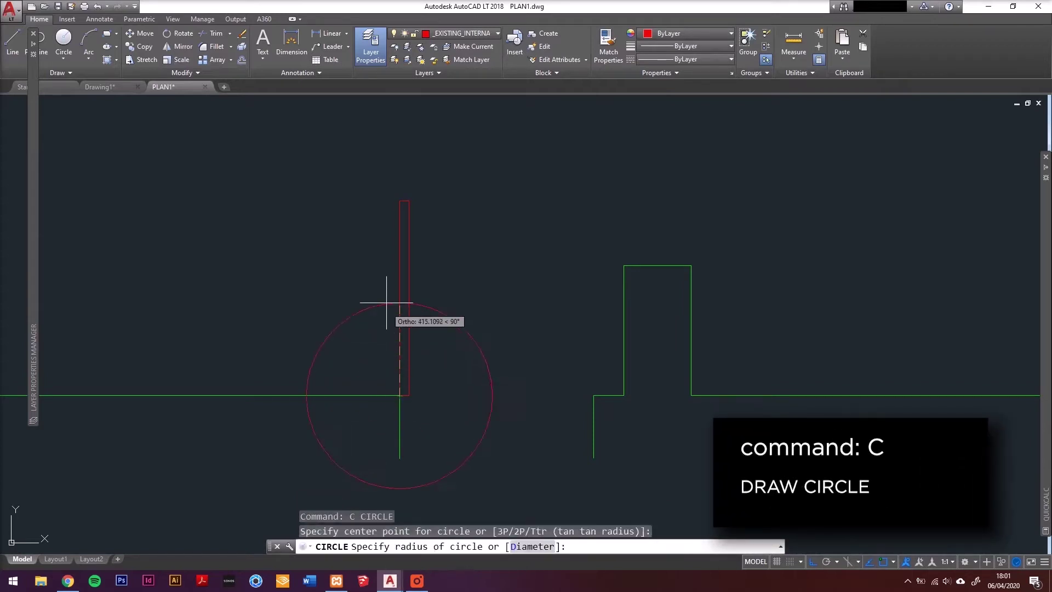
click(400, 200)
Trim the circle against the door leaf and the right jamb wall line, keeping only the door swing arc.
middle_drag(404, 206, 334, 139)
text(TRI)
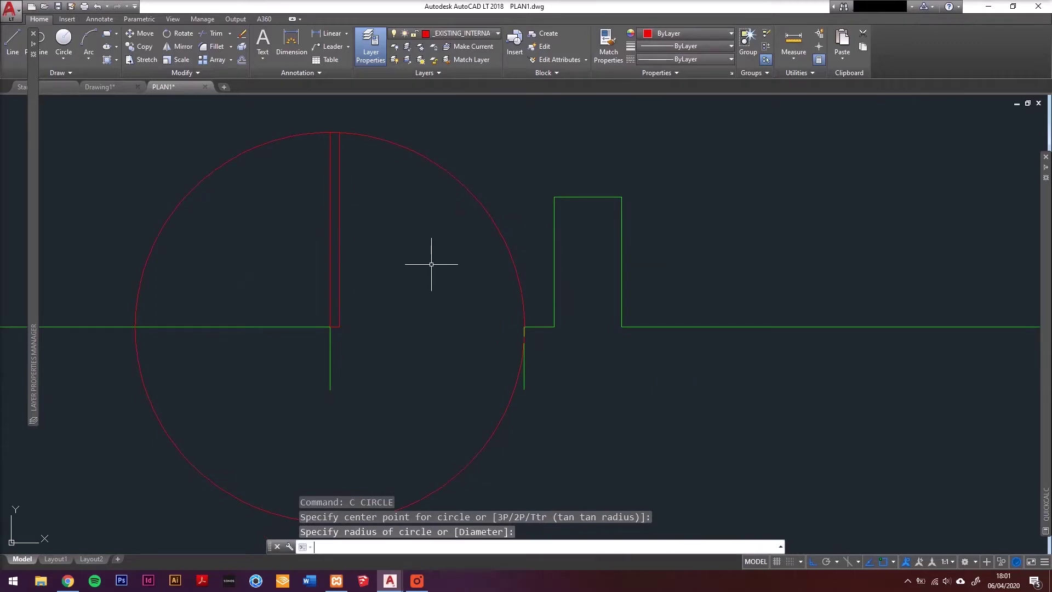
text(M)
key(Return)
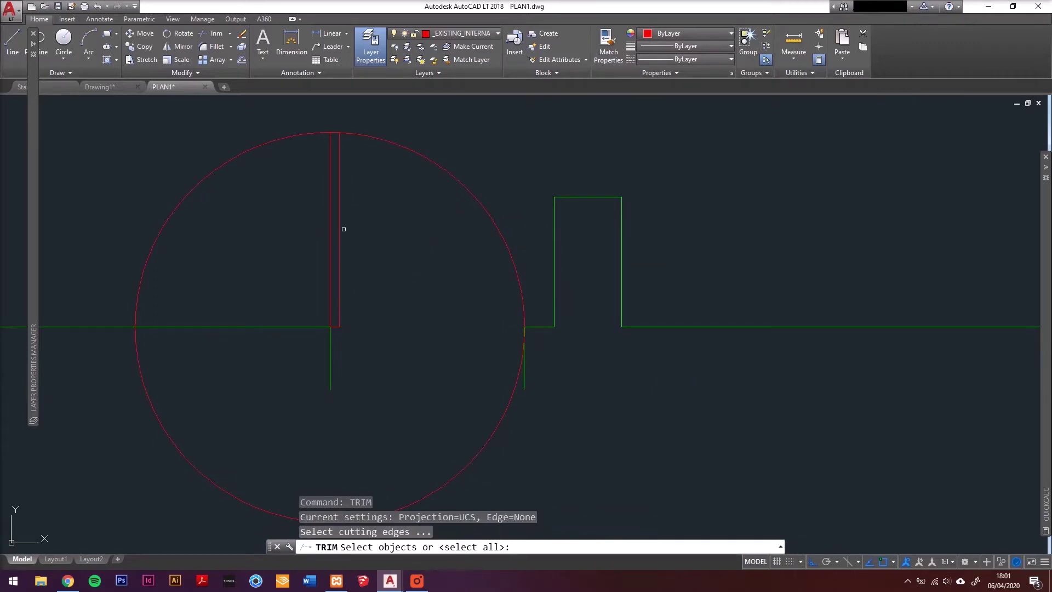
click(330, 180)
click(524, 375)
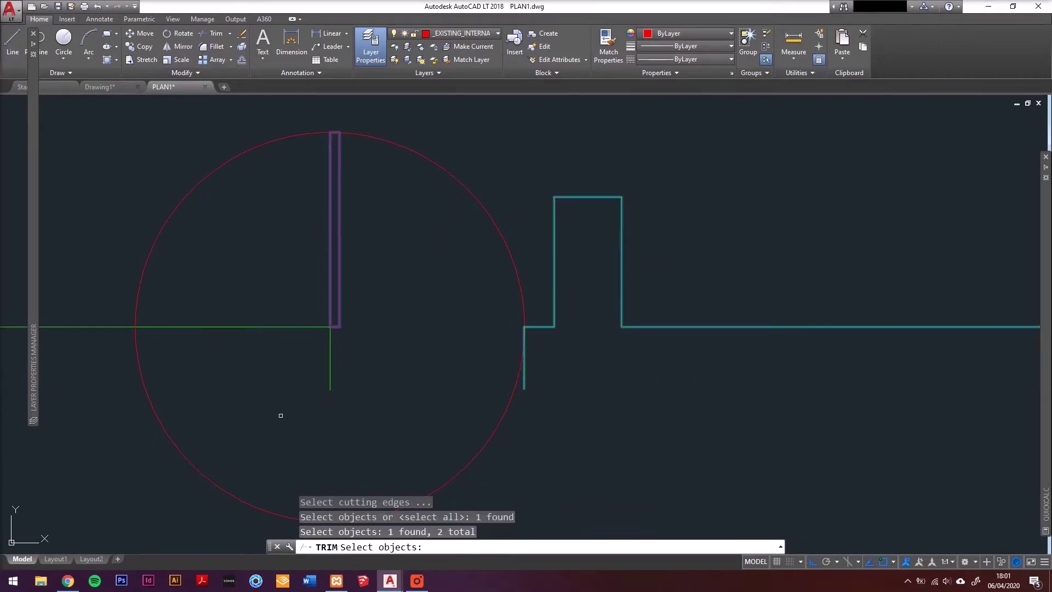
key(Return)
click(202, 413)
click(145, 461)
key(Return)
scroll(475, 411, down, 2)
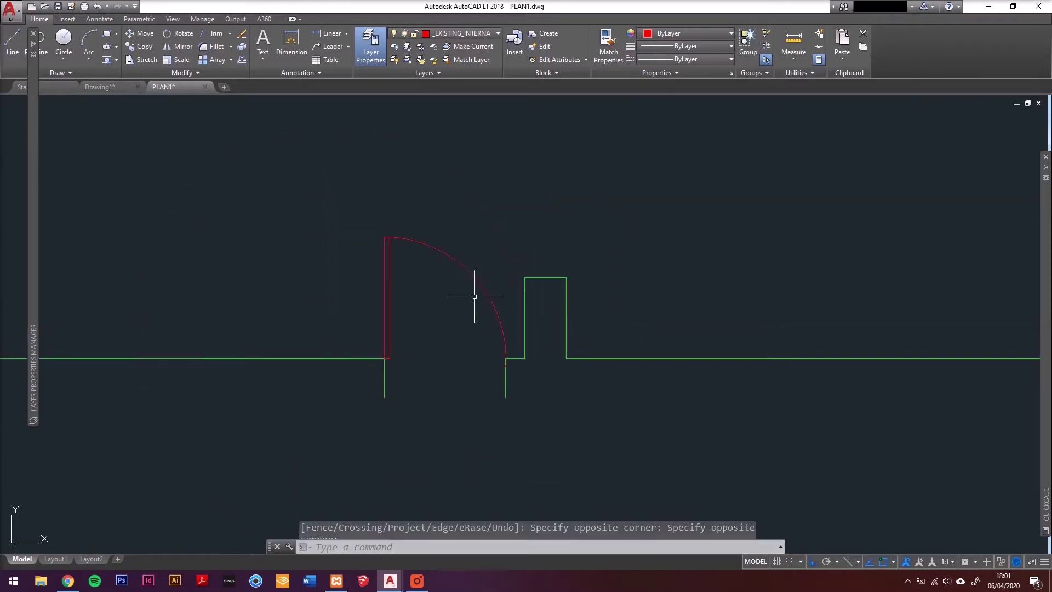
key(Escape)
Load the ACAD_ISO02W100 dashed linetype into the drawing.
click(477, 284)
click(653, 59)
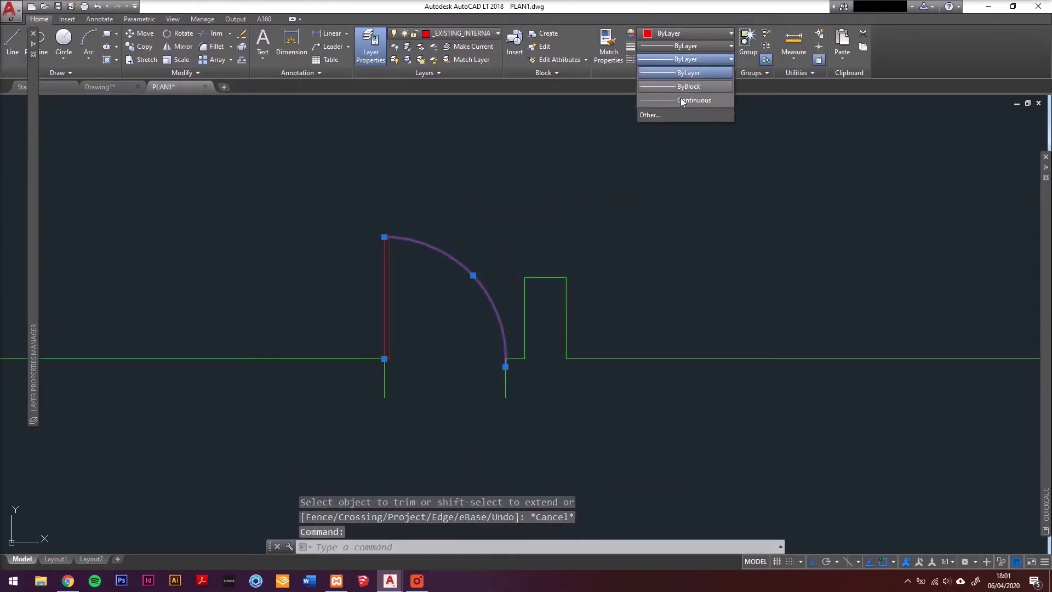
key(Escape)
click(673, 60)
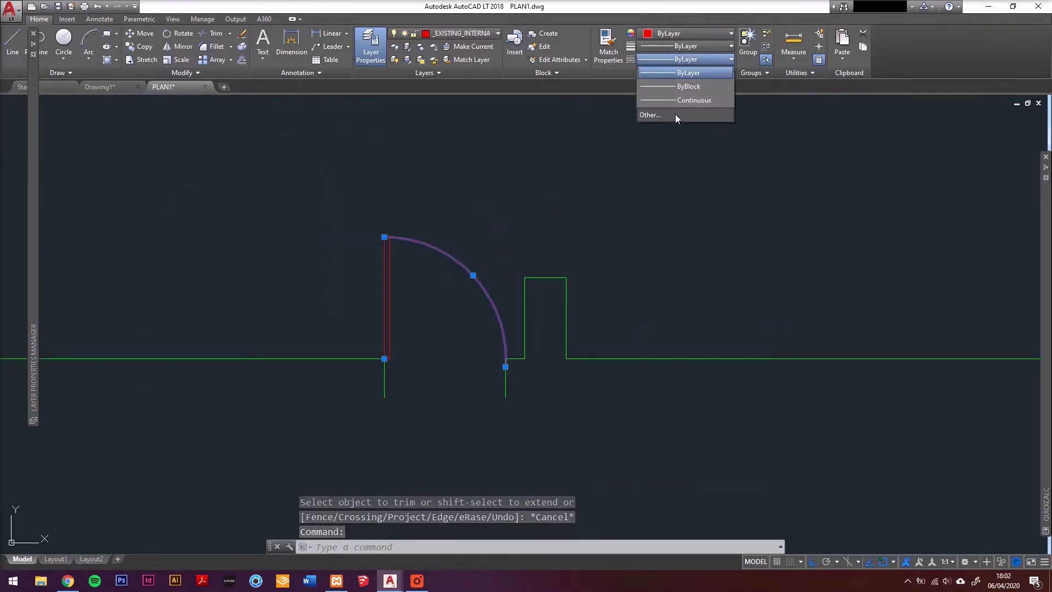
click(676, 113)
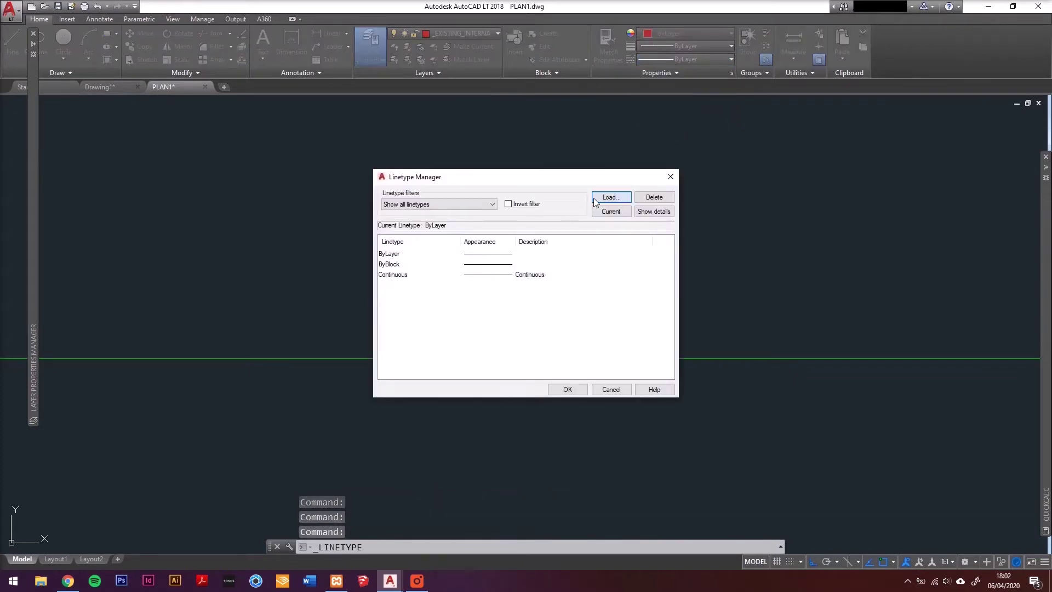
click(611, 197)
click(442, 269)
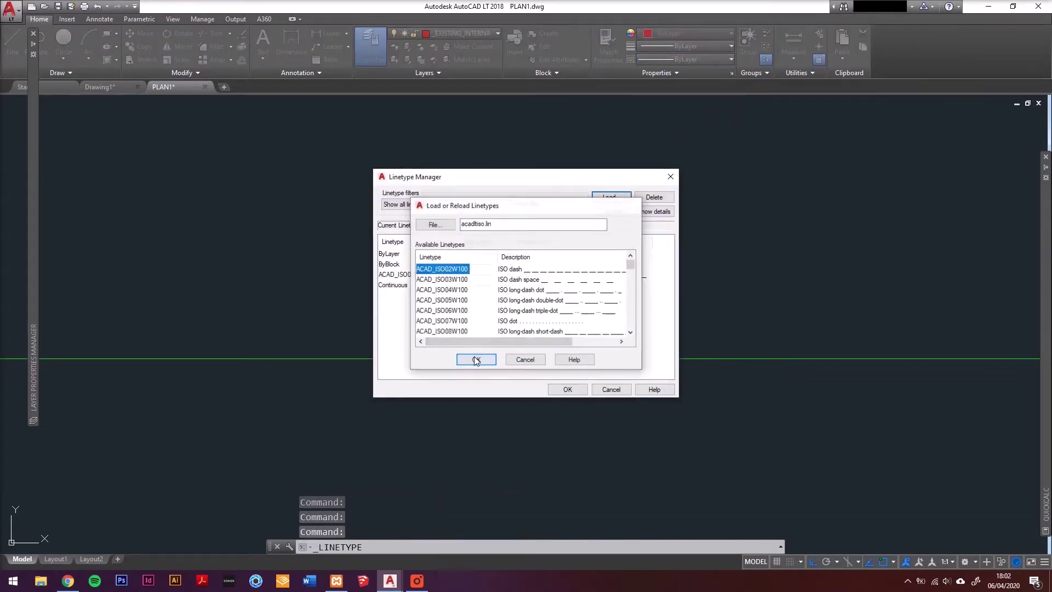
click(476, 359)
click(567, 389)
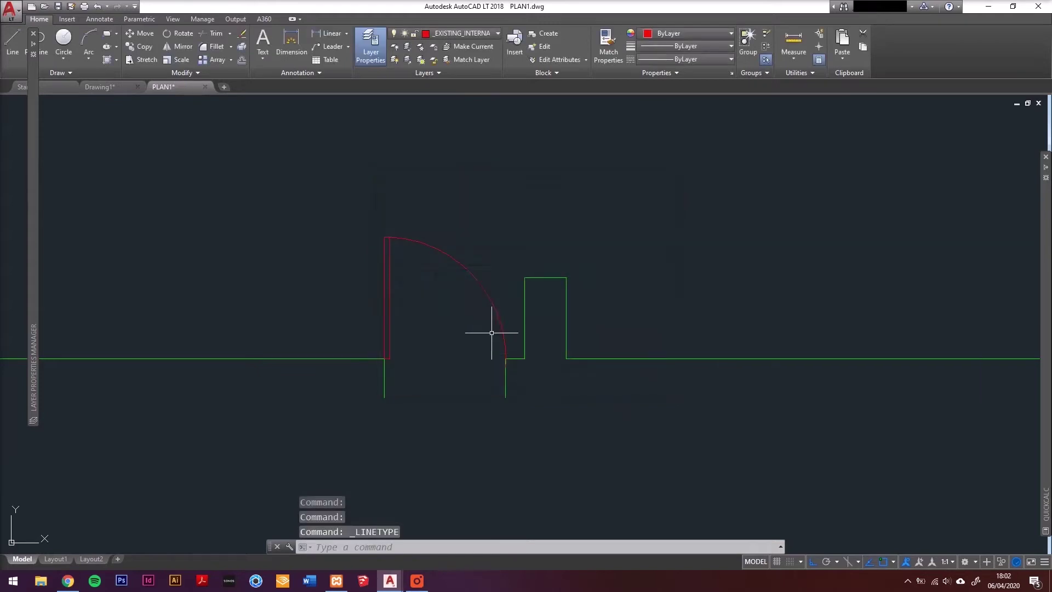
Assign the ACAD_ISO02W100 linetype to the door swing arc.
click(490, 307)
click(460, 284)
click(679, 60)
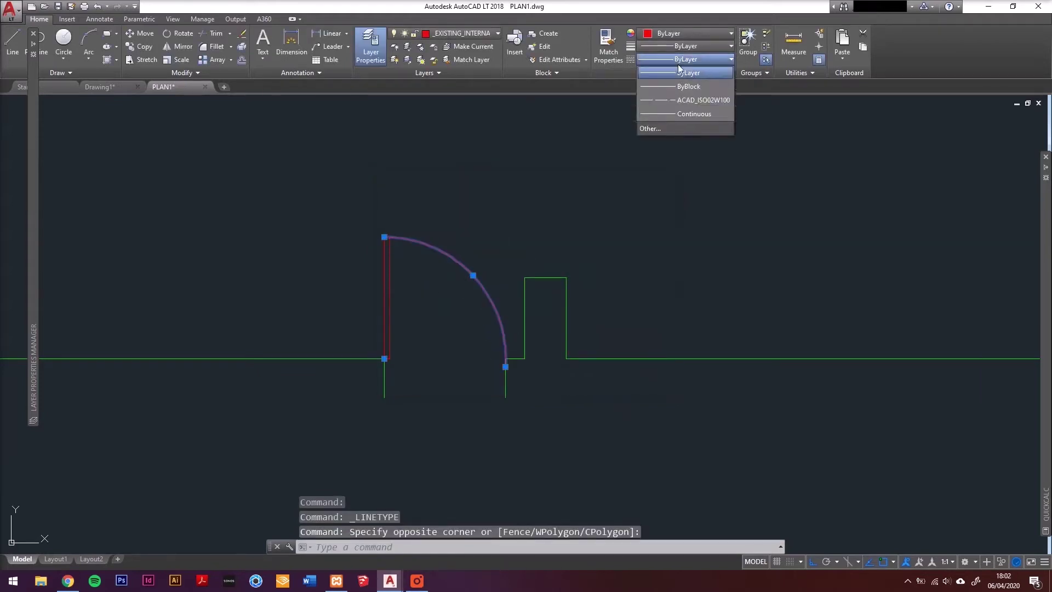
click(675, 97)
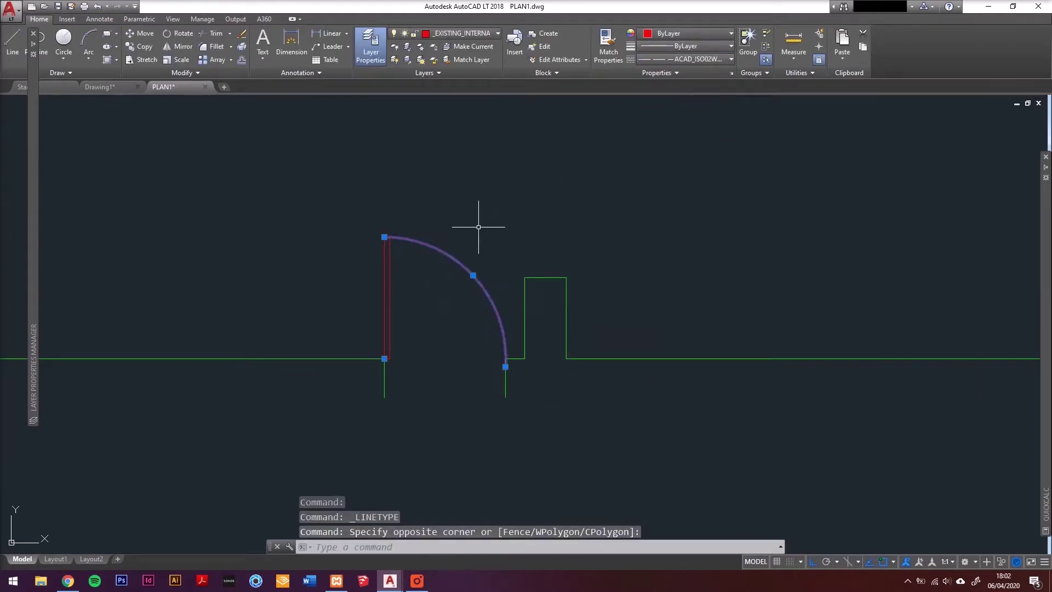
Set the door swing arc's linetype scale to 15 and save the drawing.
text(MO)
key(Return)
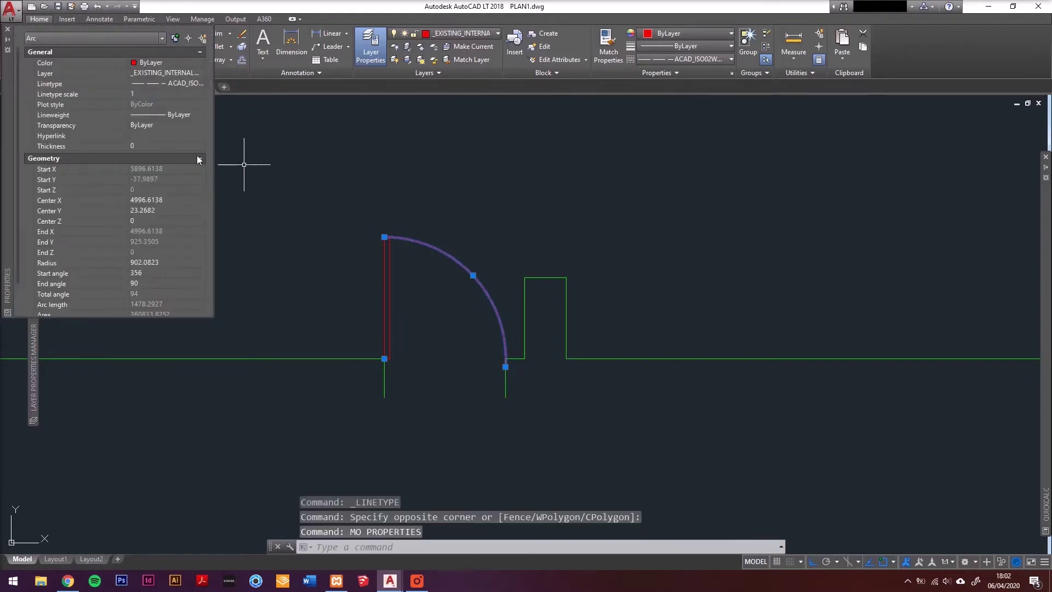
click(159, 94)
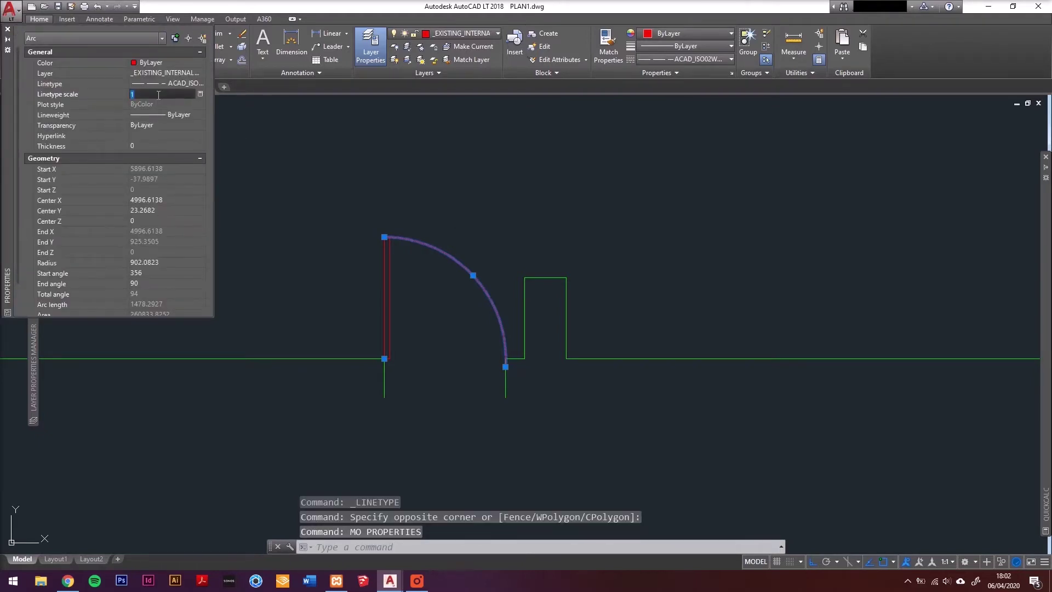
text(5)
key(Return)
middle_drag(429, 247, 453, 263)
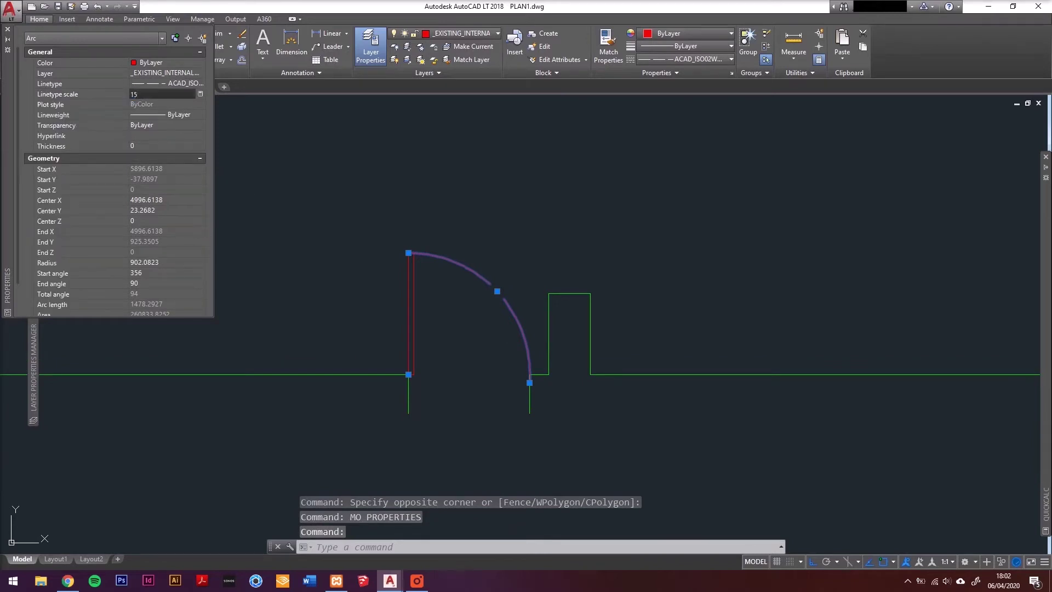
key(Return)
key(Escape)
middle_drag(433, 247, 478, 255)
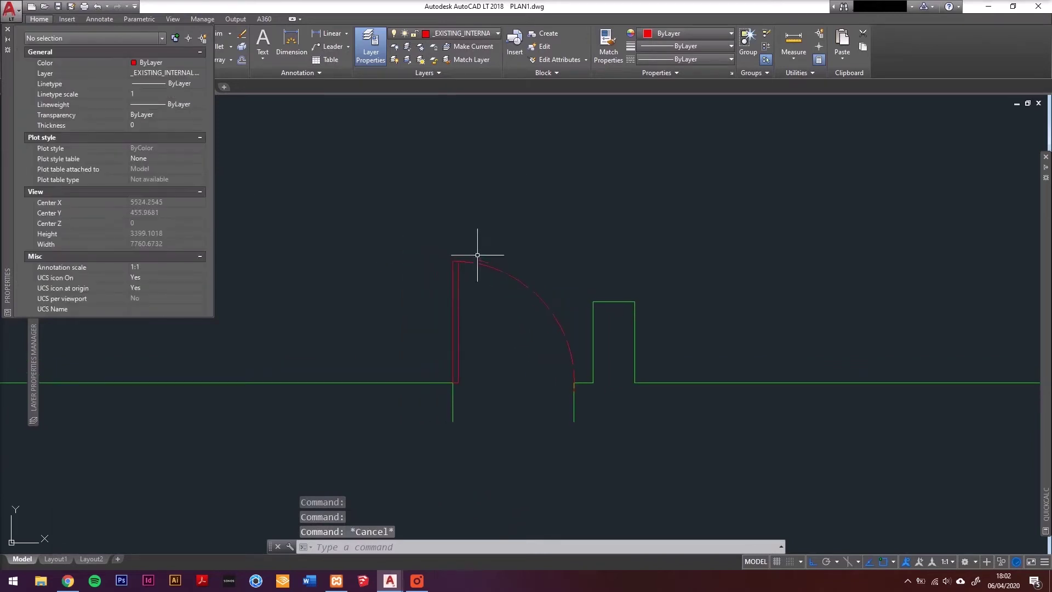
click(8, 29)
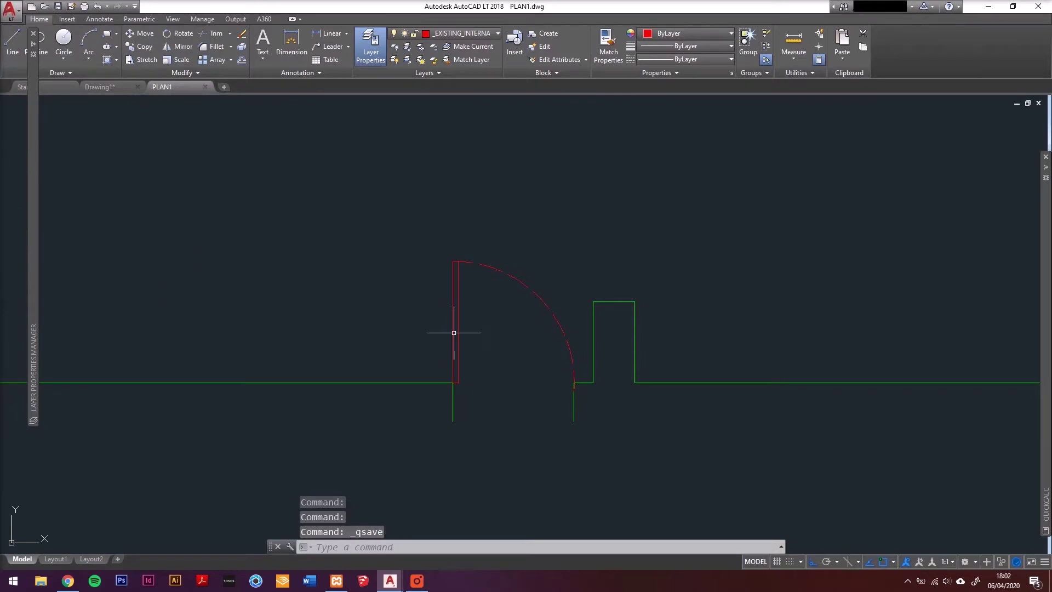
Create a new layer named _EXISTING FIREPLACES.
scroll(454, 333, down, 5)
middle_drag(509, 328, 443, 337)
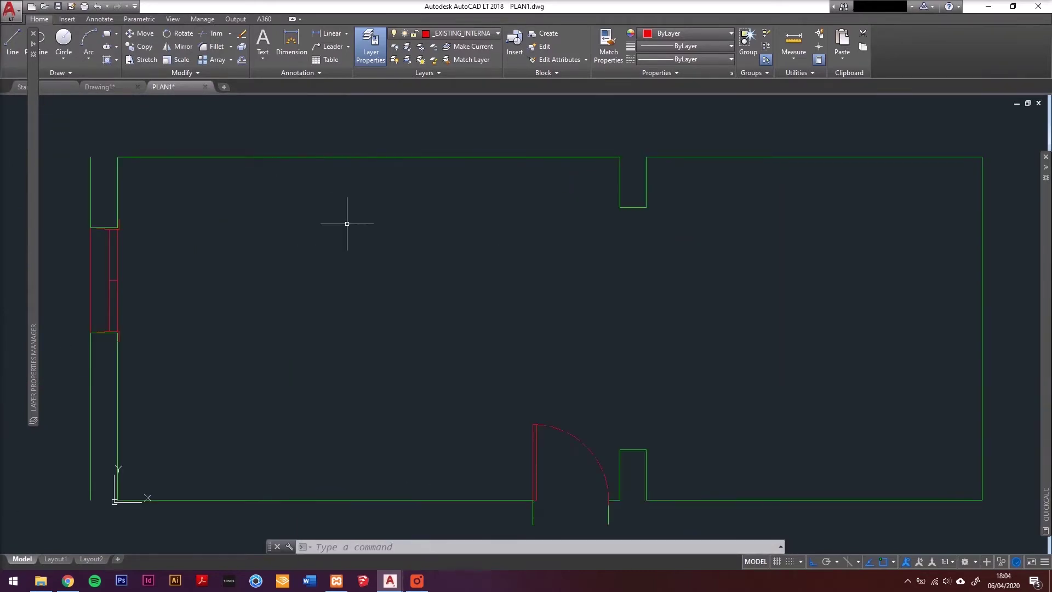
click(441, 213)
click(444, 216)
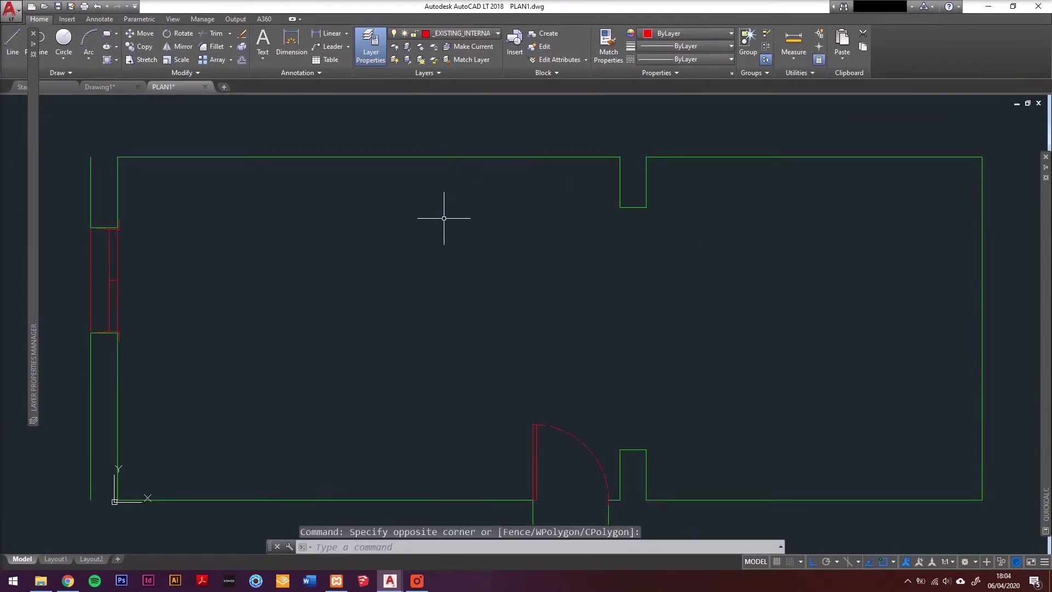
text(LA)
key(Return)
click(259, 52)
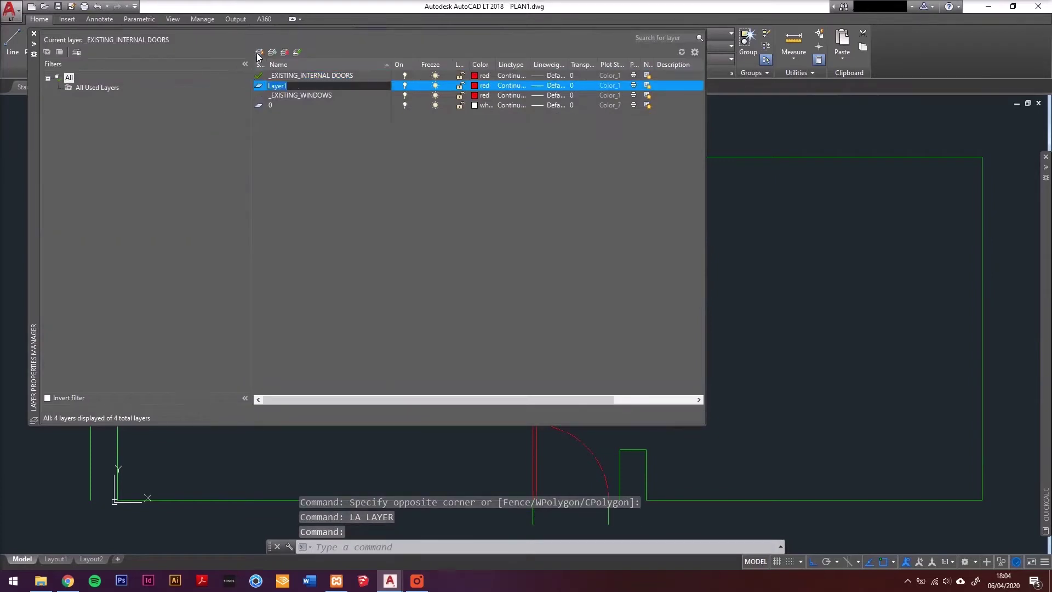
text(_EX)
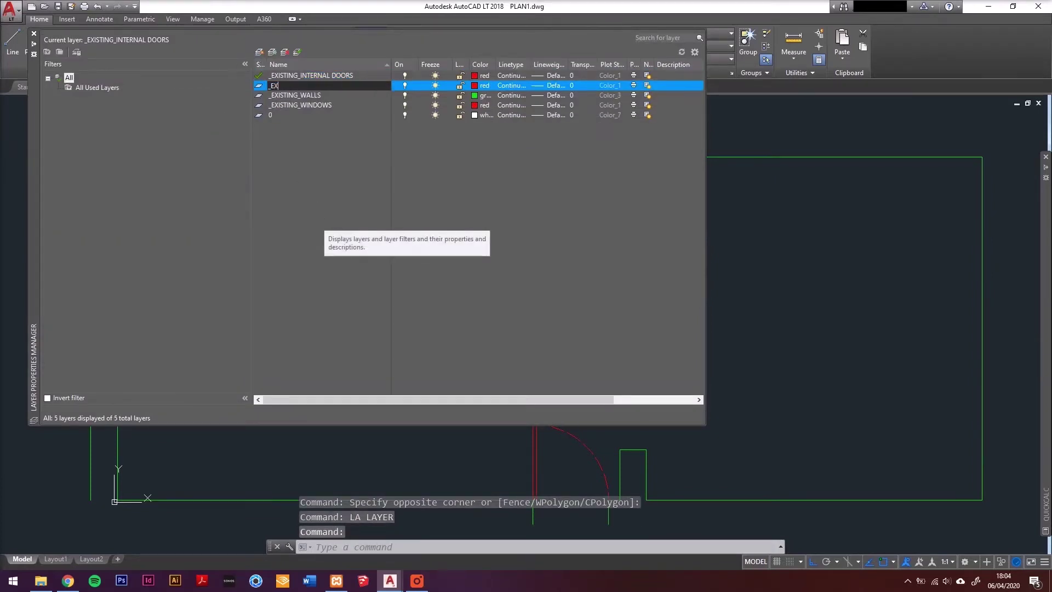
text(ISTING FIREPLACES)
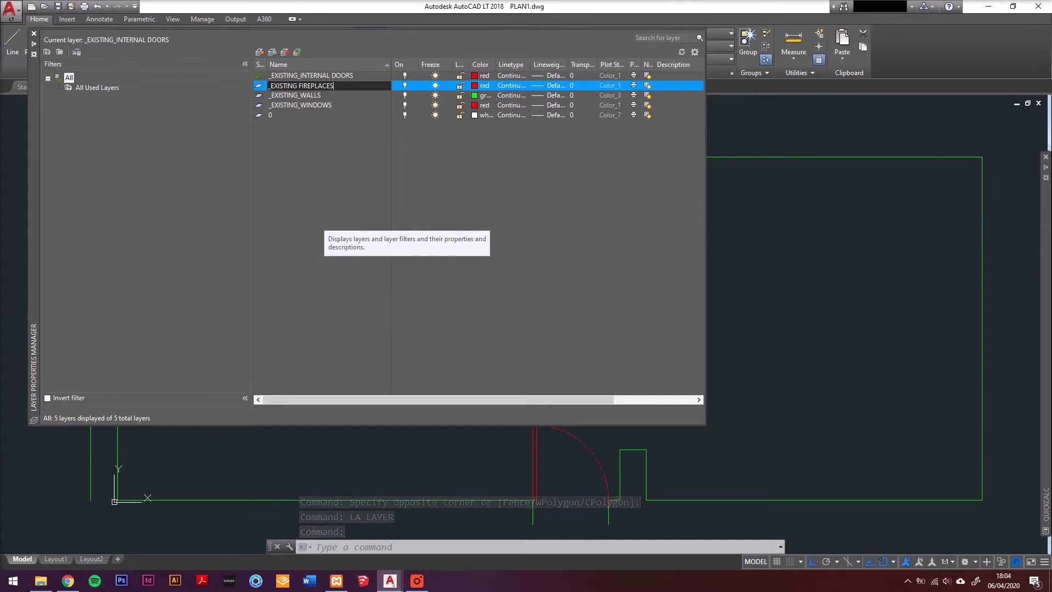
key(Return)
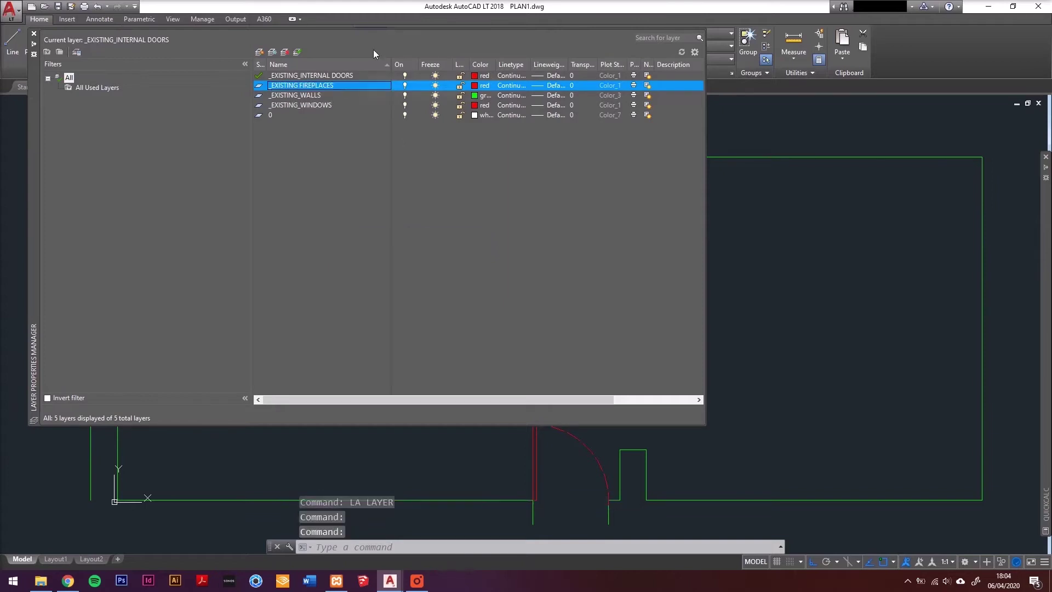
Set the _EXISTING FIREPLACES layer's colour to yellow and make it the current layer.
click(475, 85)
click(451, 315)
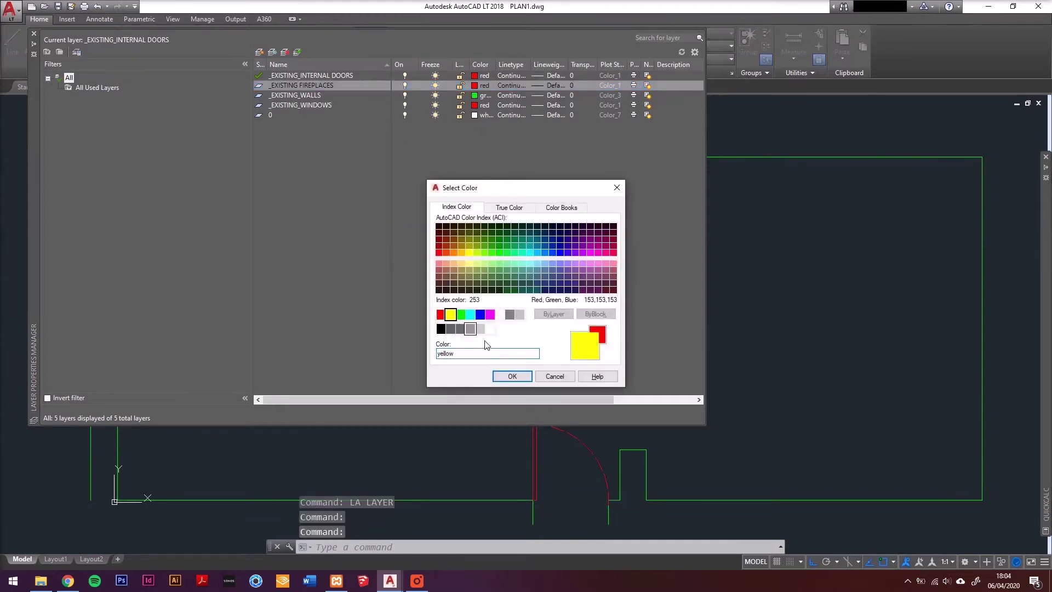
click(510, 376)
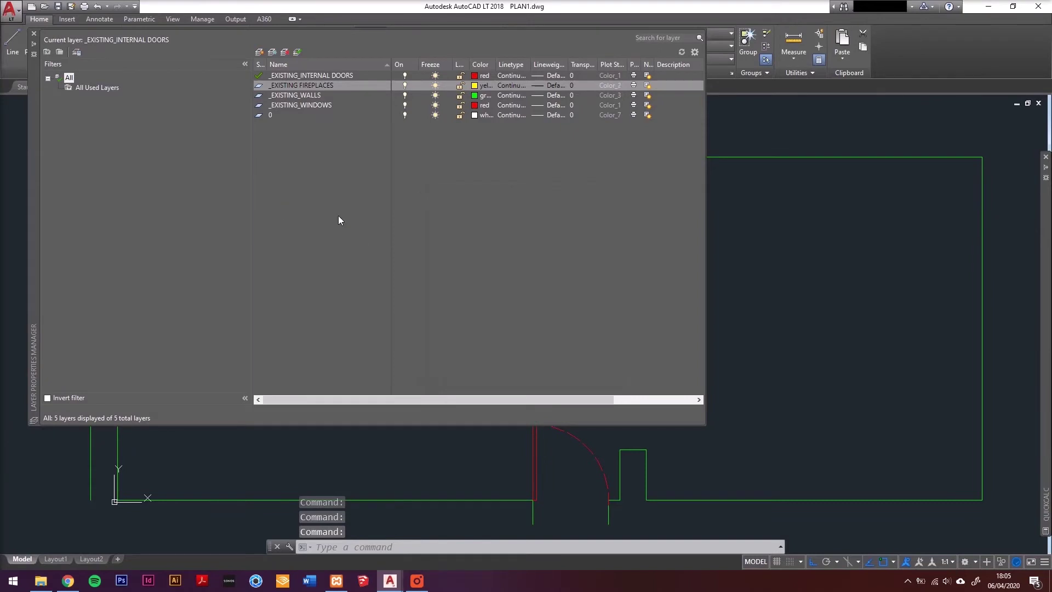
click(260, 86)
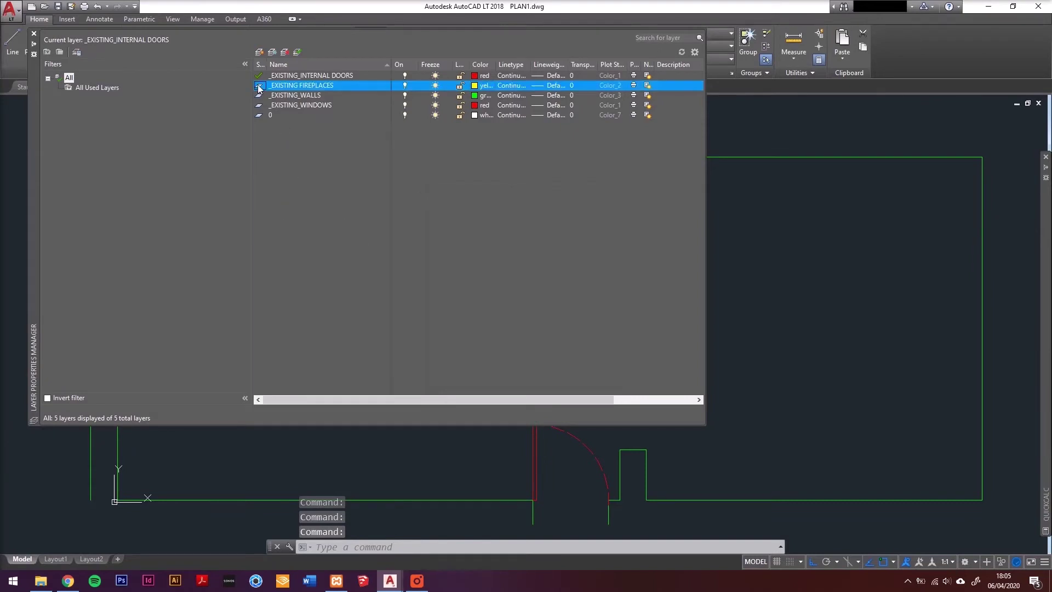
click(34, 34)
Draw a fireplace polyline starting 3200 mm right of the room's upper-left inner corner, 180 mm down, 1100 mm right and back up to the wall.
text(PL)
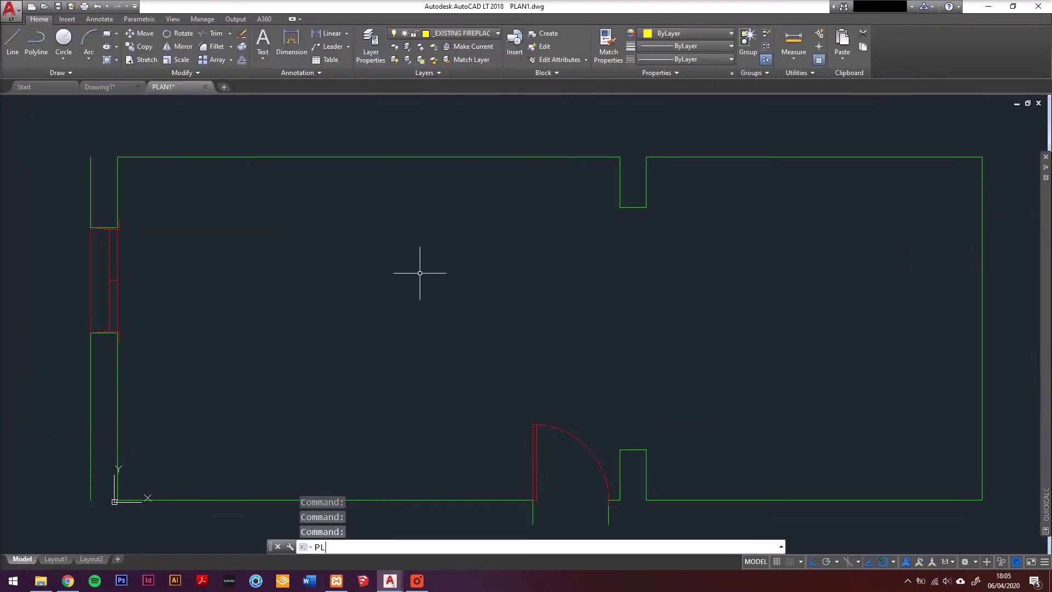
key(Return)
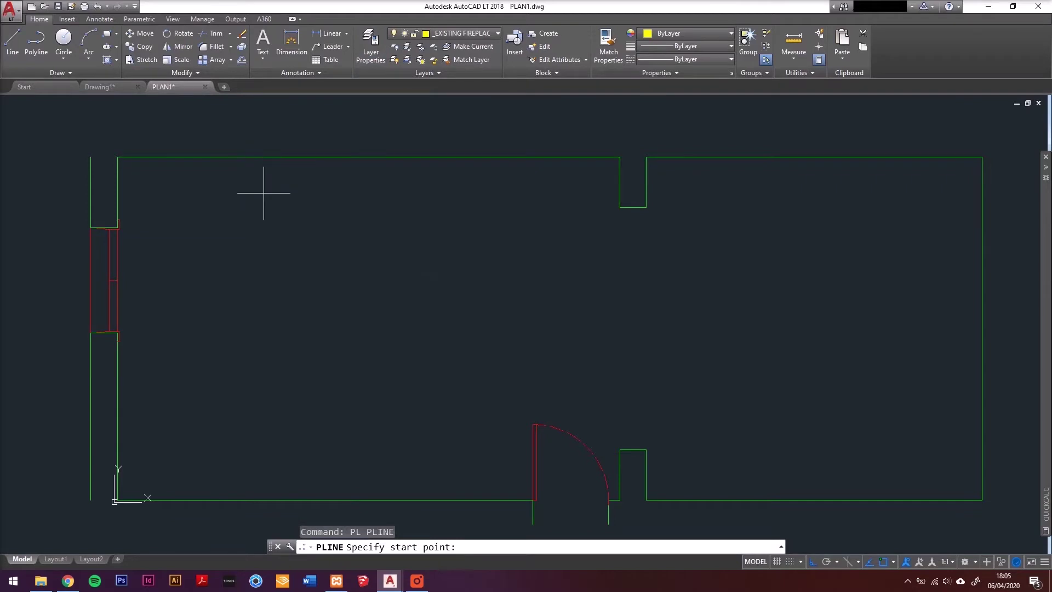
shift+right_click(274, 208)
click(296, 225)
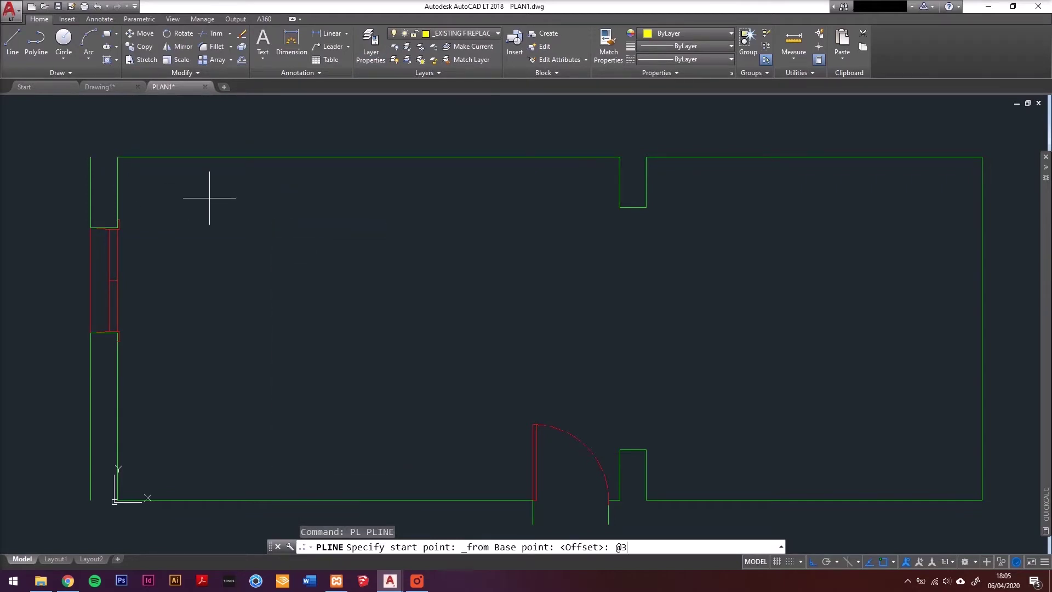
text(@3200,0)
key(Return)
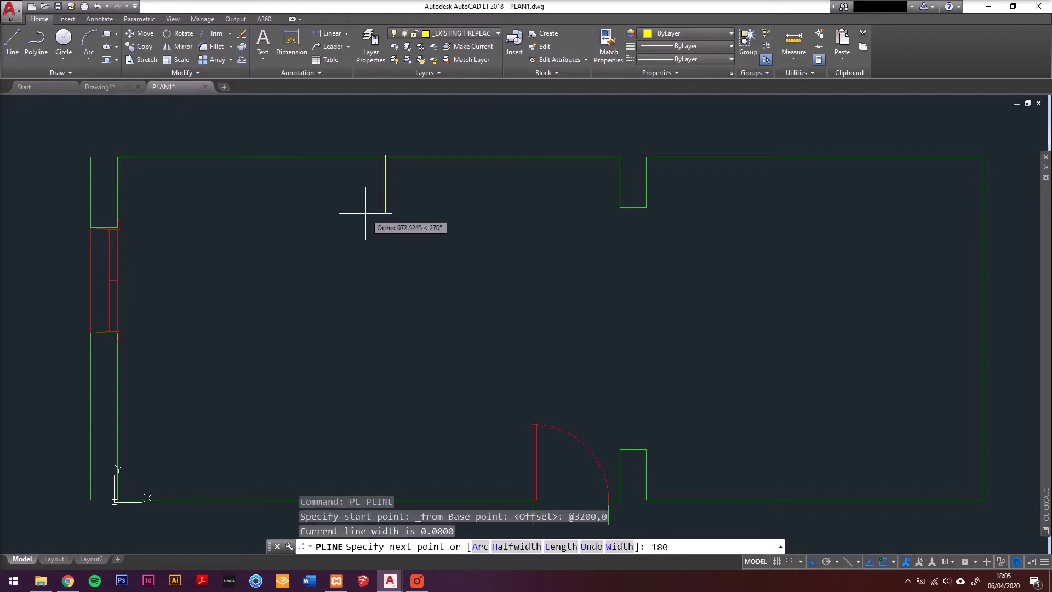
text(180)
key(Return)
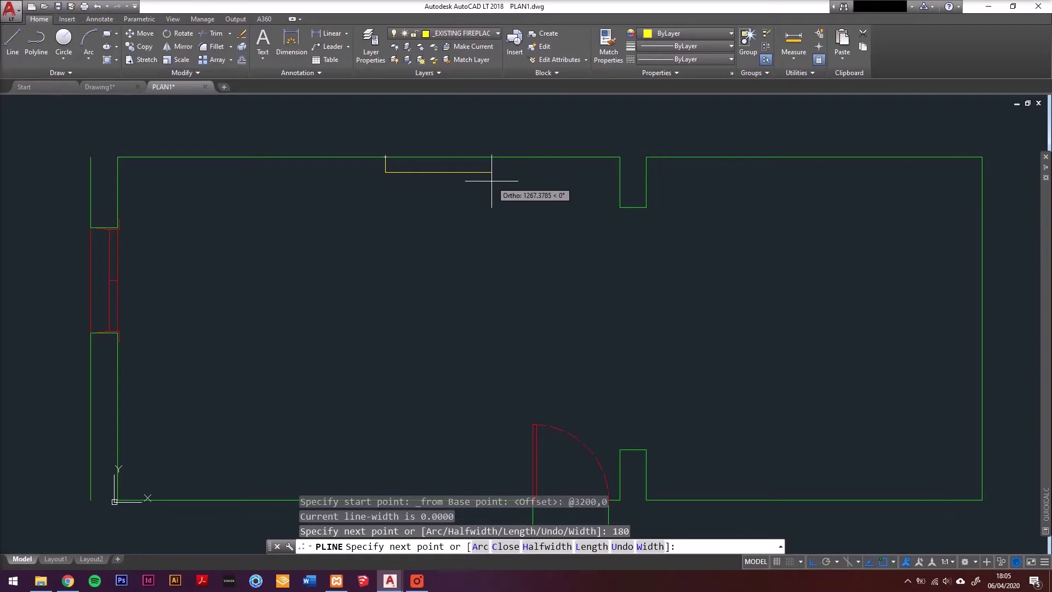
text(1100)
key(Return)
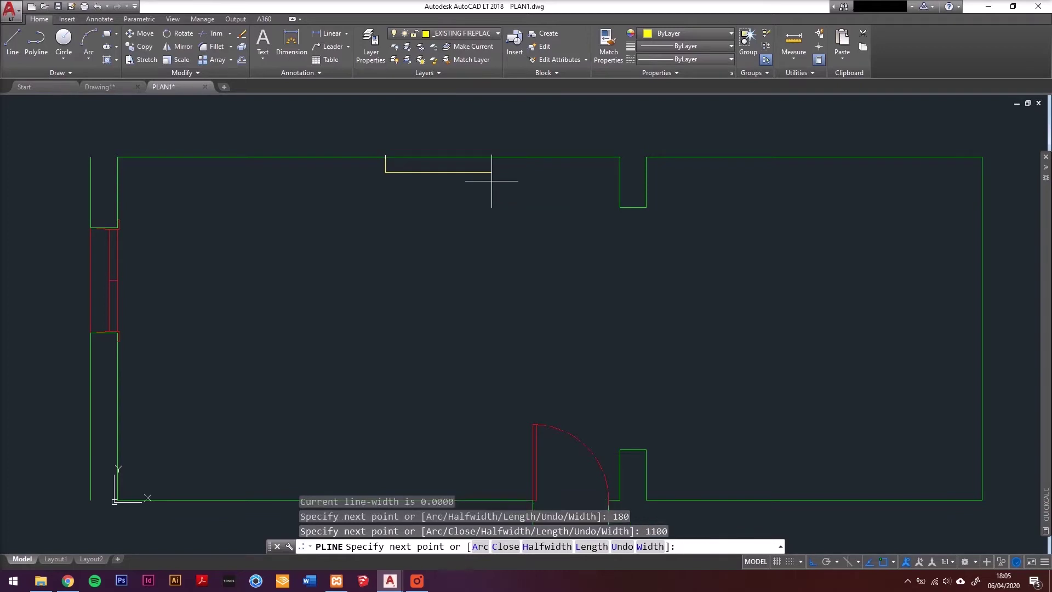
scroll(494, 181, up, 4)
key(Return)
Finish the fireplace polyline and stretch its long lower edge 40 mm further into the room.
scroll(512, 229, down, 4)
scroll(511, 229, down, 3)
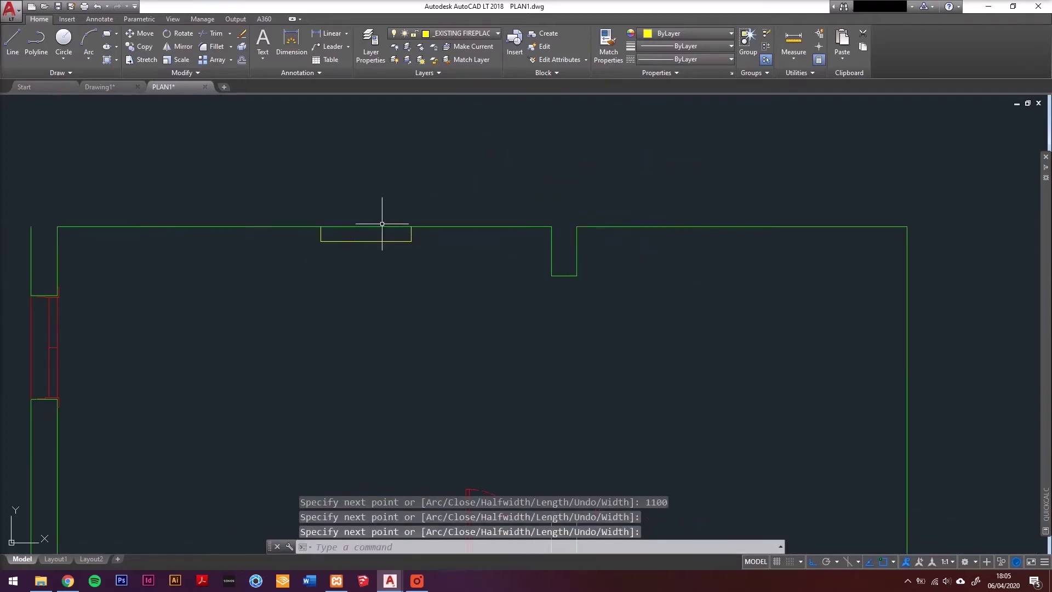
scroll(383, 228, down, 2)
click(359, 200)
click(313, 186)
scroll(313, 235, up, 5)
click(327, 227)
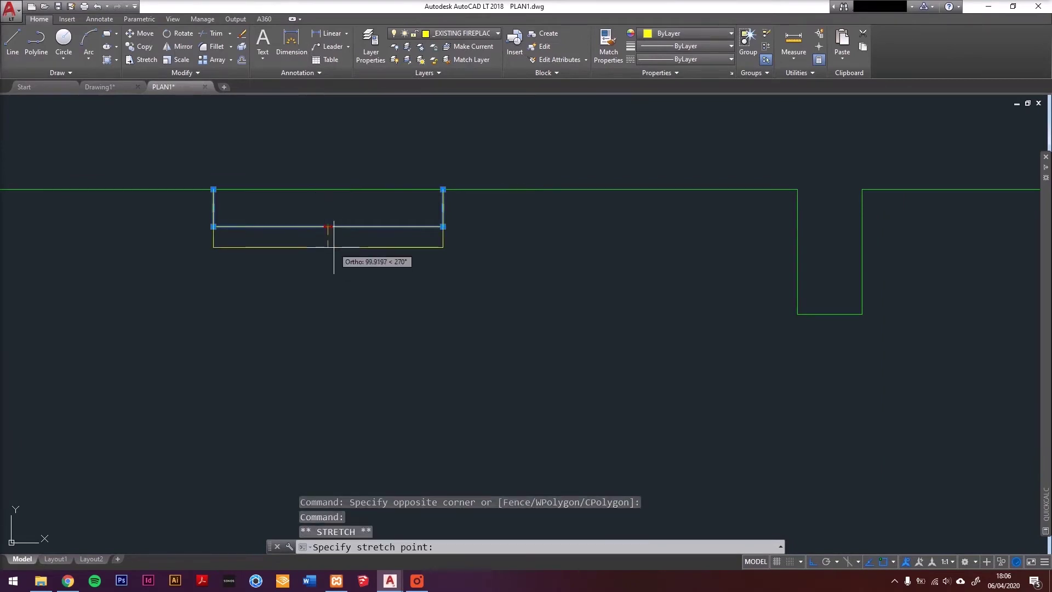
text(40)
key(Return)
scroll(259, 204, down, 4)
scroll(329, 186, up, 4)
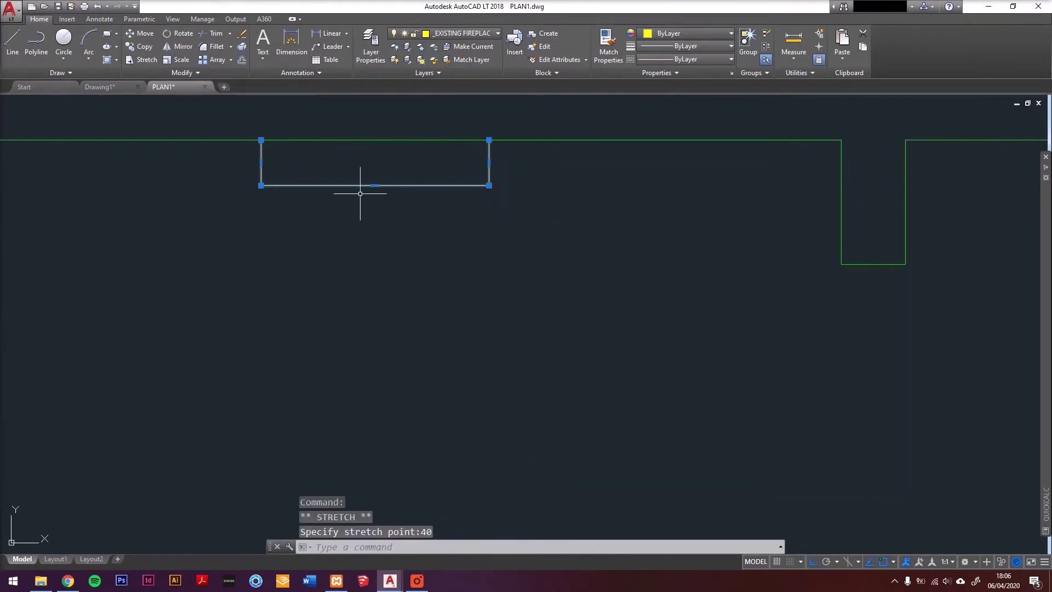
click(374, 186)
key(Escape)
scroll(362, 187, down, 3)
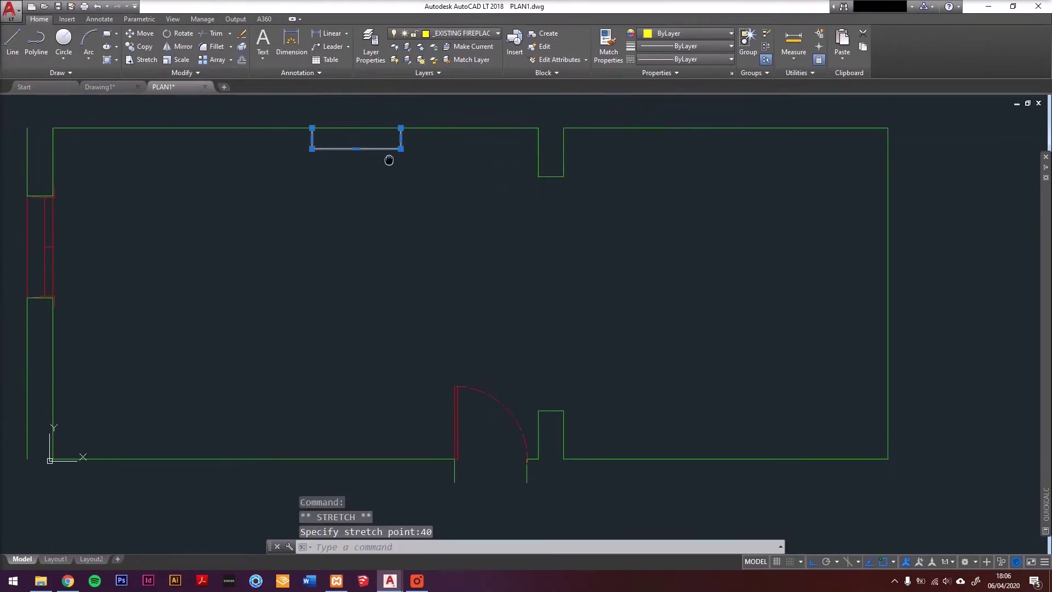
Copy the fireplace outline from its lower-edge midpoint to midway between the upper pier's right side and the room's right wall.
click(274, 224)
click(248, 193)
text(co)
key(Return)
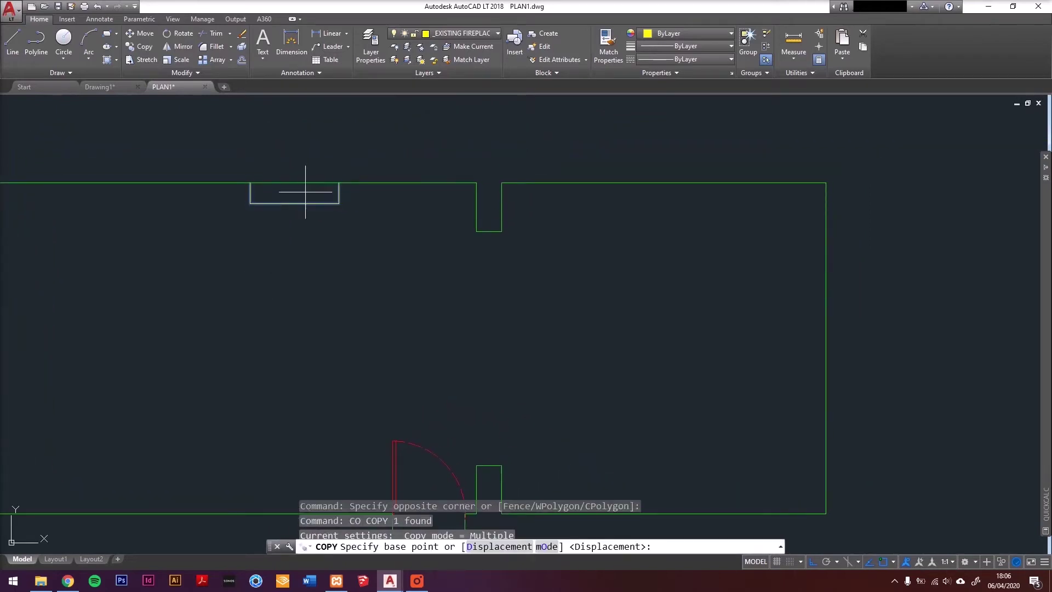
click(294, 203)
shift+right_click(611, 224)
click(633, 257)
click(501, 203)
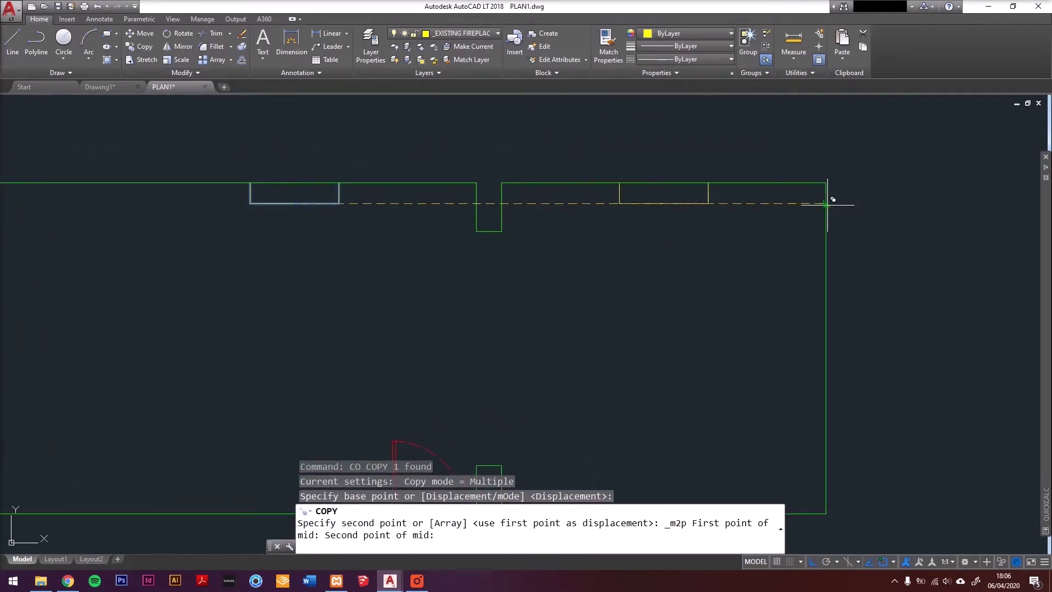
click(826, 200)
key(Escape)
Measure the width of the copied fireplace in the right-hand part of the room.
scroll(487, 247, down, 3)
scroll(486, 246, up, 2)
click(528, 233)
scroll(529, 233, up, 4)
text(di)
key(Return)
click(517, 226)
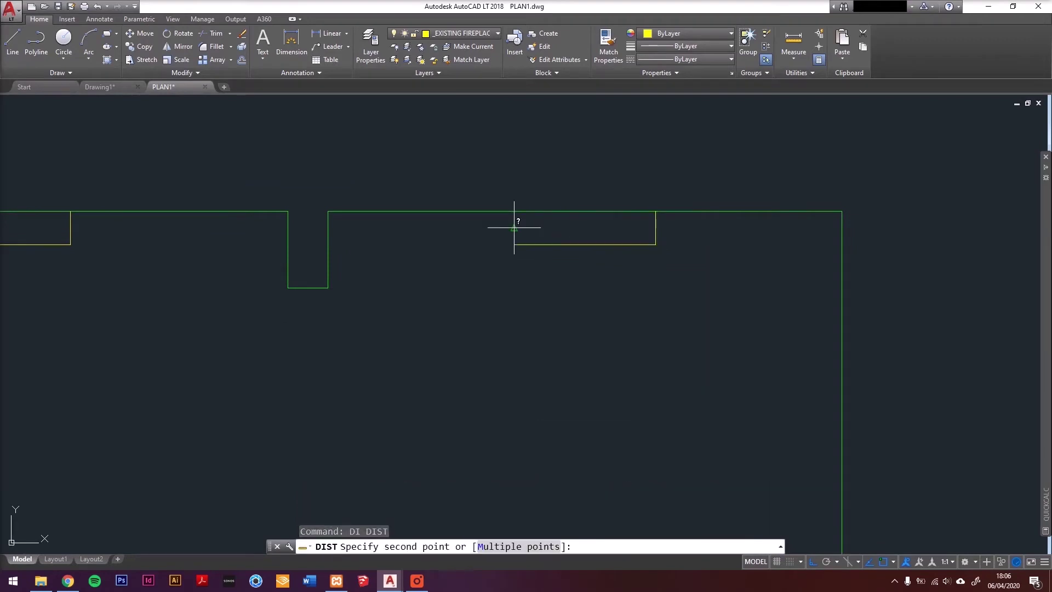
click(618, 226)
Stretch both short sides of the right-hand fireplace outwards by 300 mm each and save the drawing.
click(555, 230)
click(496, 230)
click(514, 228)
text(300)
key(Return)
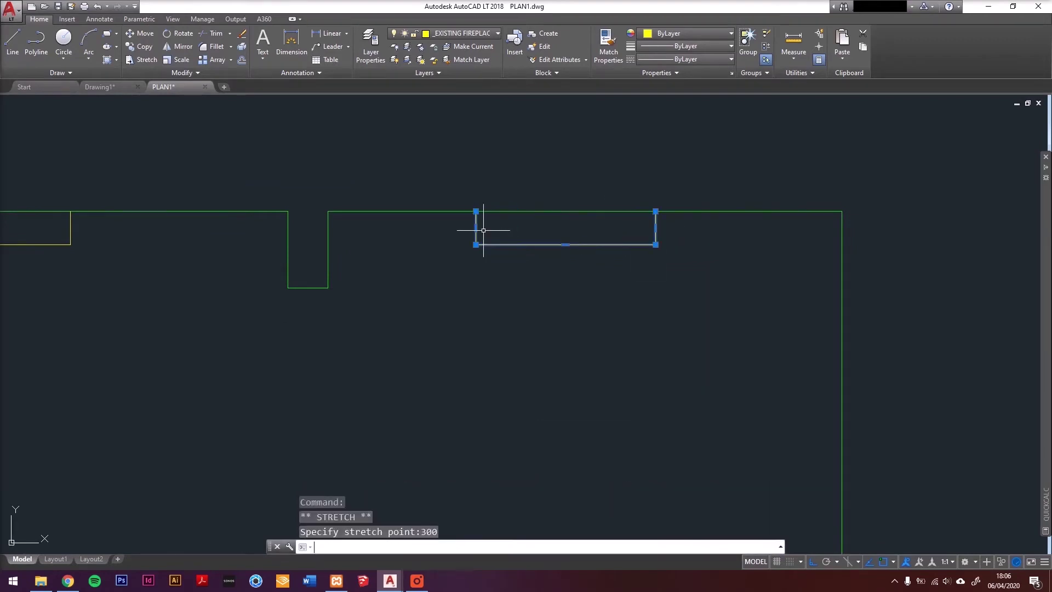
click(655, 228)
text(300)
key(Return)
key(Escape)
key(Escape)
scroll(548, 211, down, 4)
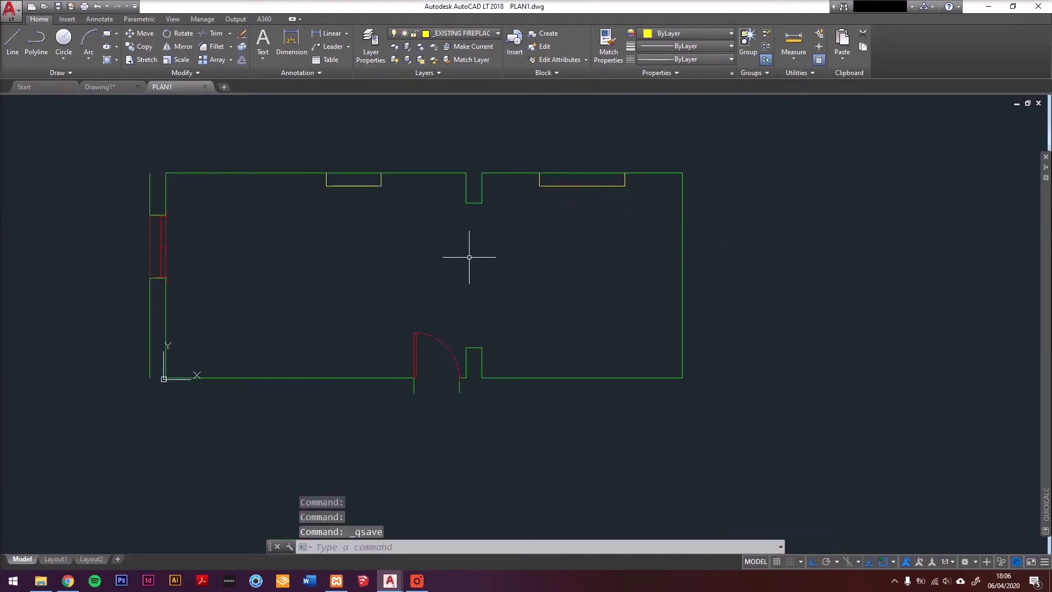
key(ctrl+s)
Draw a polyline from the left fireplace's lower-left corner, 150 mm down, 1100 mm right and back up to the fireplace edge.
middle_drag(470, 258, 429, 289)
click(279, 108)
click(285, 113)
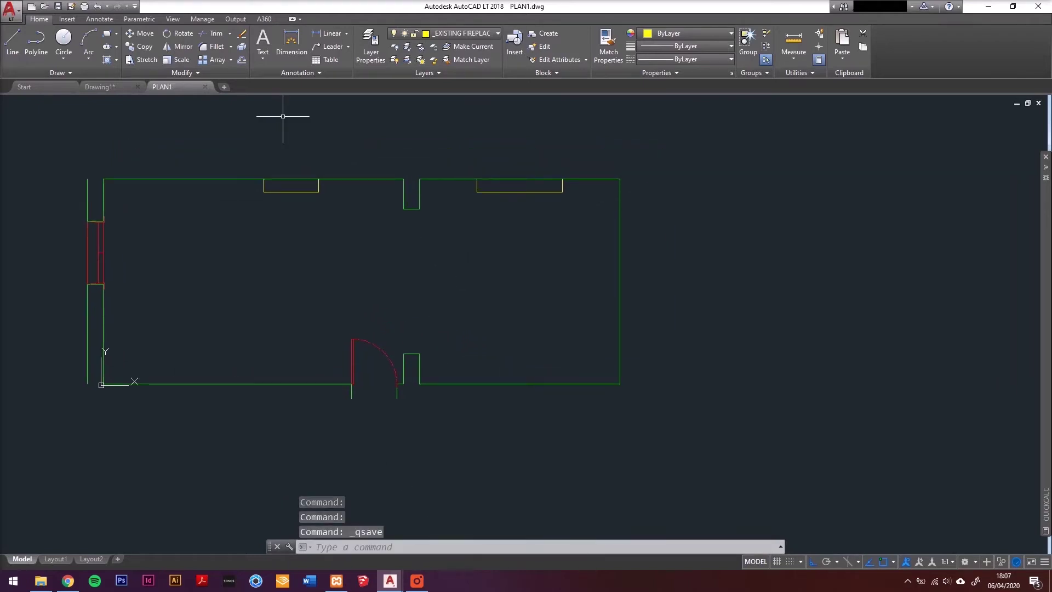
scroll(318, 169, up, 8)
text(pl)
key(Return)
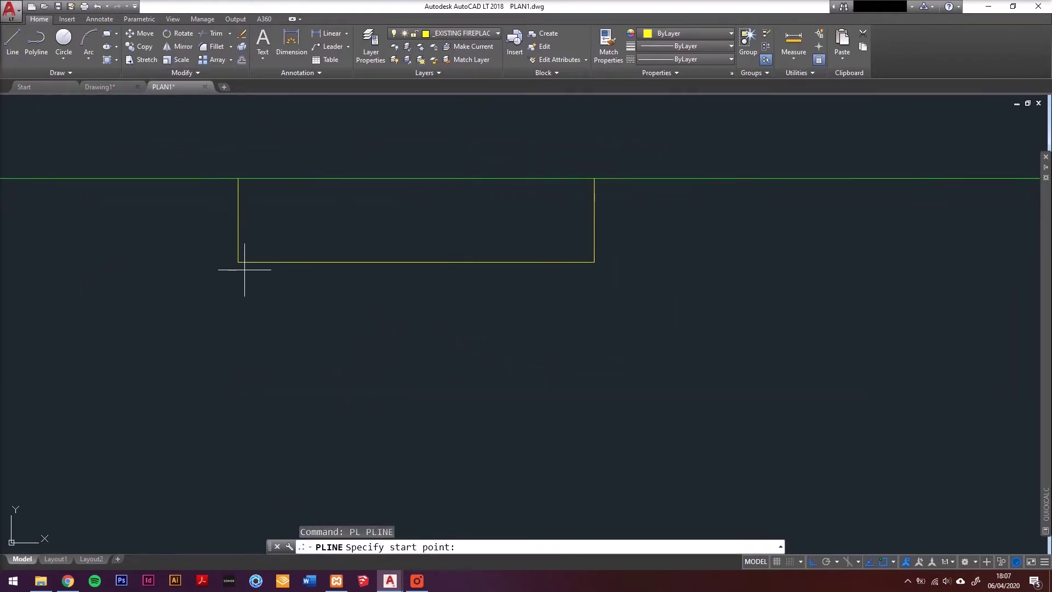
click(239, 264)
text(150)
key(Return)
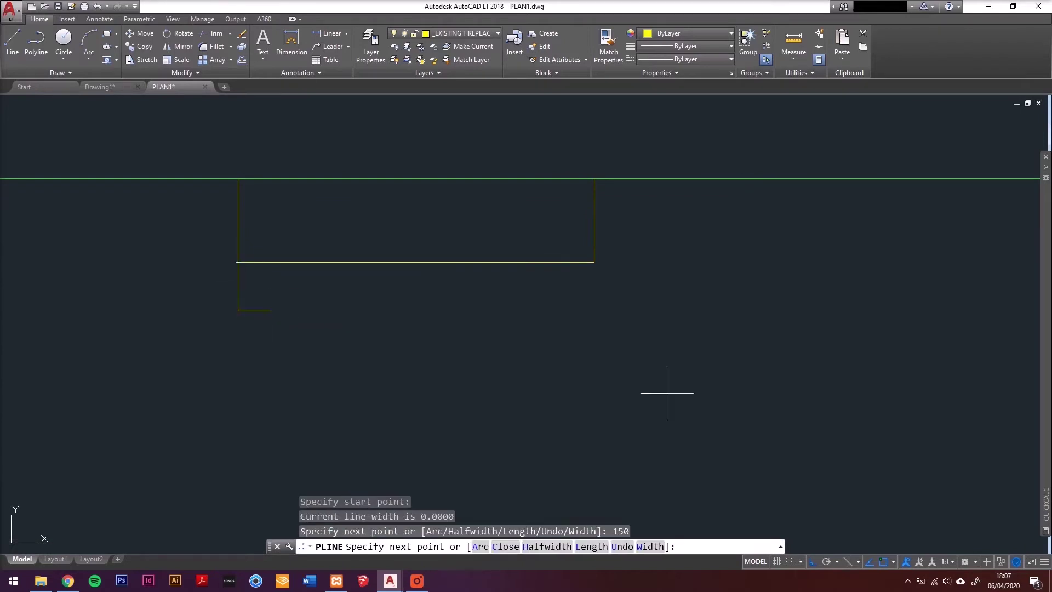
text(1100)
key(Return)
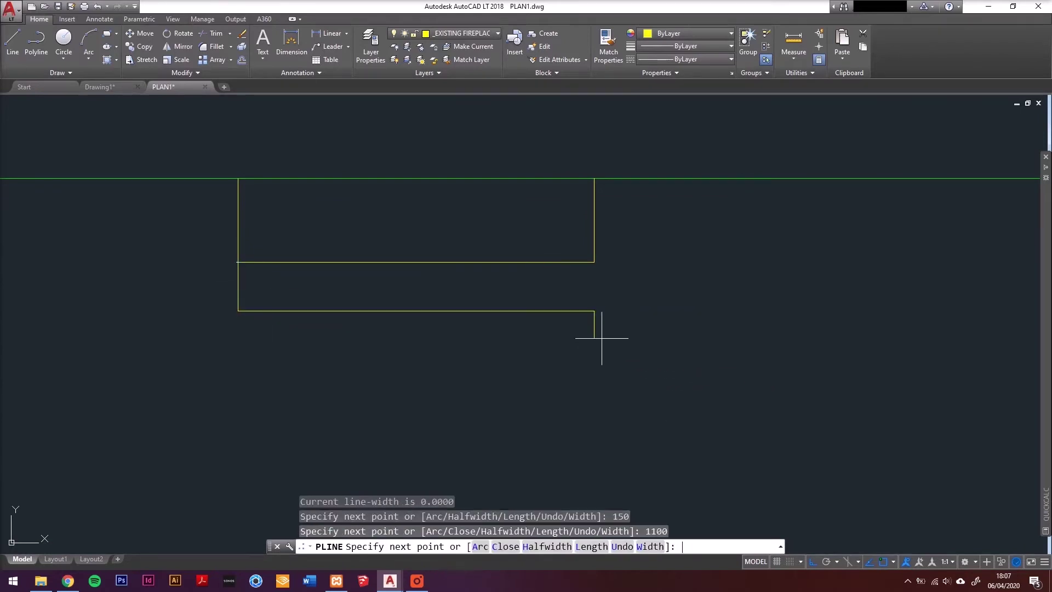
text(c)
key(Return)
Stretch both short sides of the left fireplace's upper outline outwards by 150 mm each.
click(596, 219)
click(594, 220)
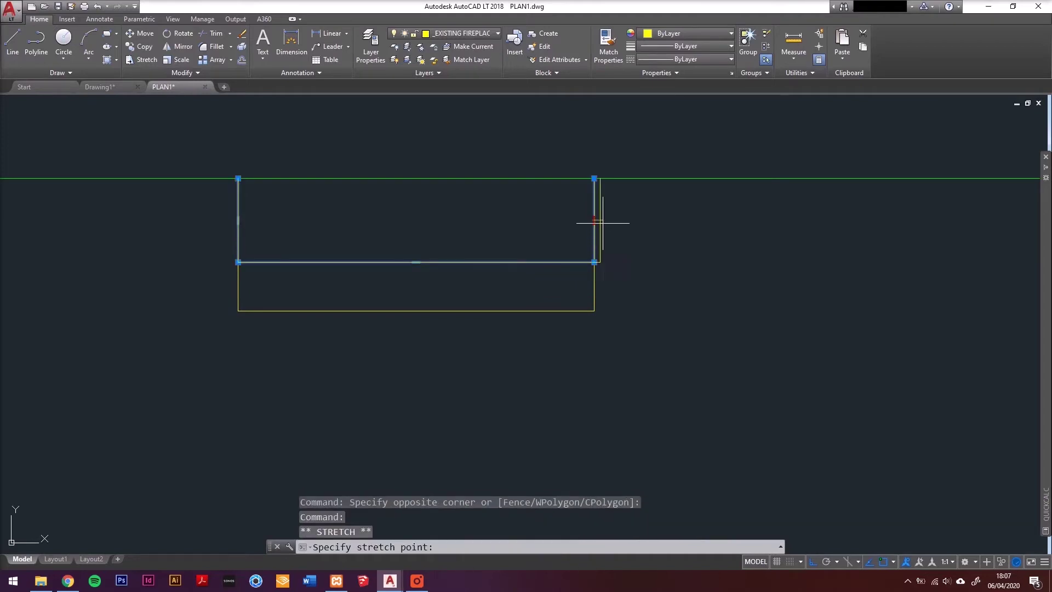
text(150)
key(Return)
click(238, 220)
text(150)
key(Return)
key(Escape)
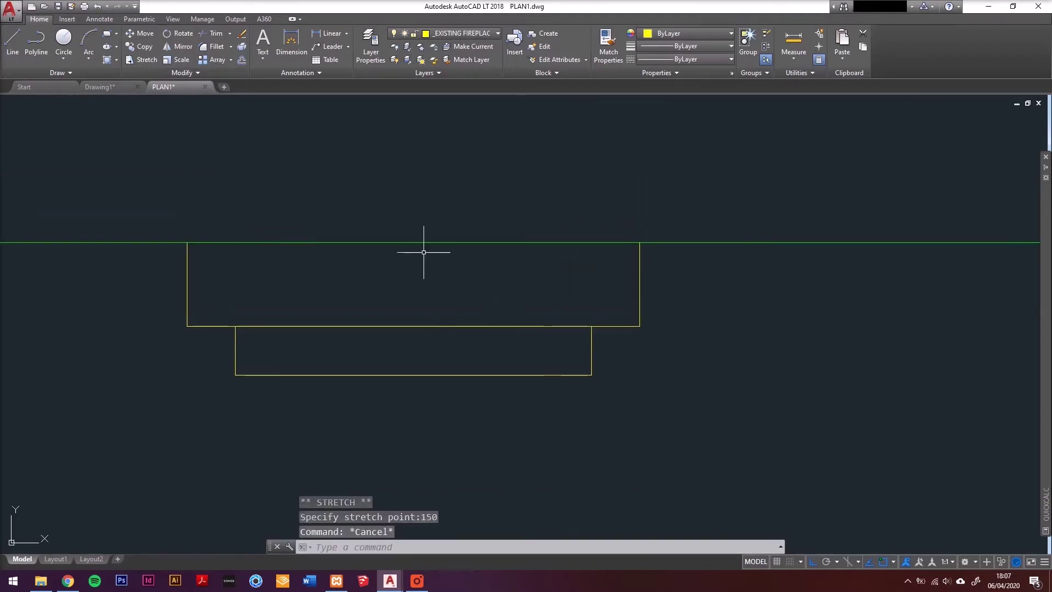
Offset the left fireplace's lower 1100 by 150 mm outline outwards by 100 mm.
scroll(375, 291, down, 1)
scroll(389, 274, up, 2)
click(378, 268)
key(Escape)
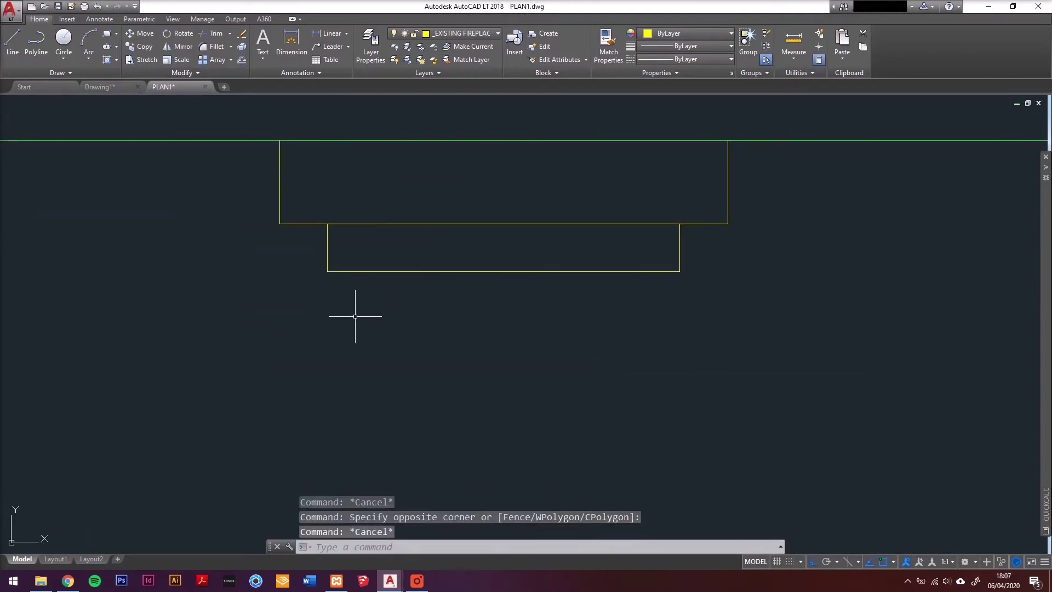
text(o)
key(Return)
text(100)
key(Return)
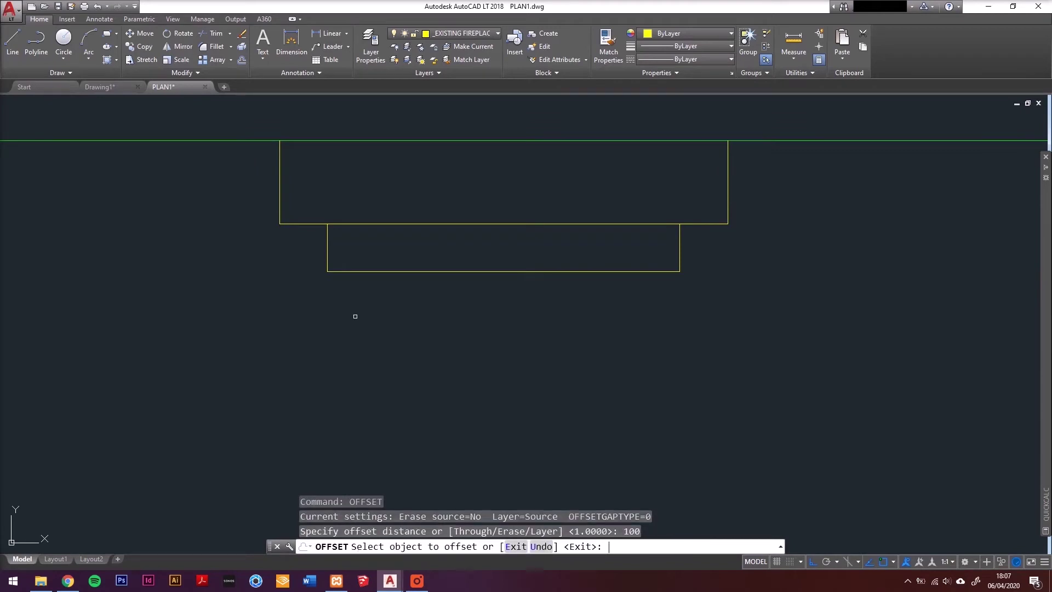
click(327, 236)
click(393, 301)
key(Escape)
Stretch the offset outline's lower edge to 220 mm below the inner outline's lower edge and save the drawing.
click(497, 306)
click(503, 303)
shift+right_click(491, 291)
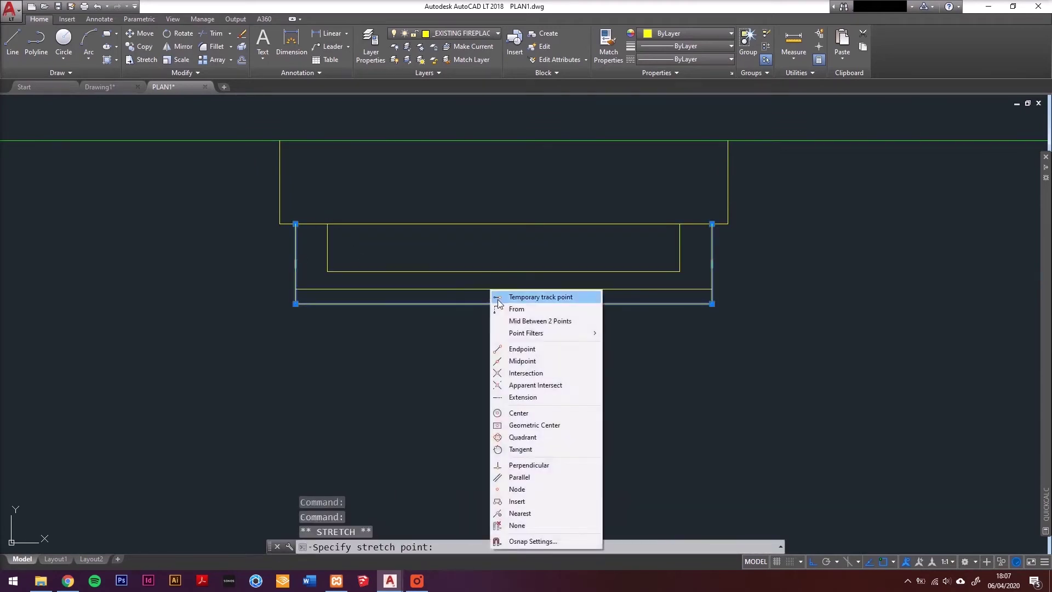
click(515, 308)
click(503, 304)
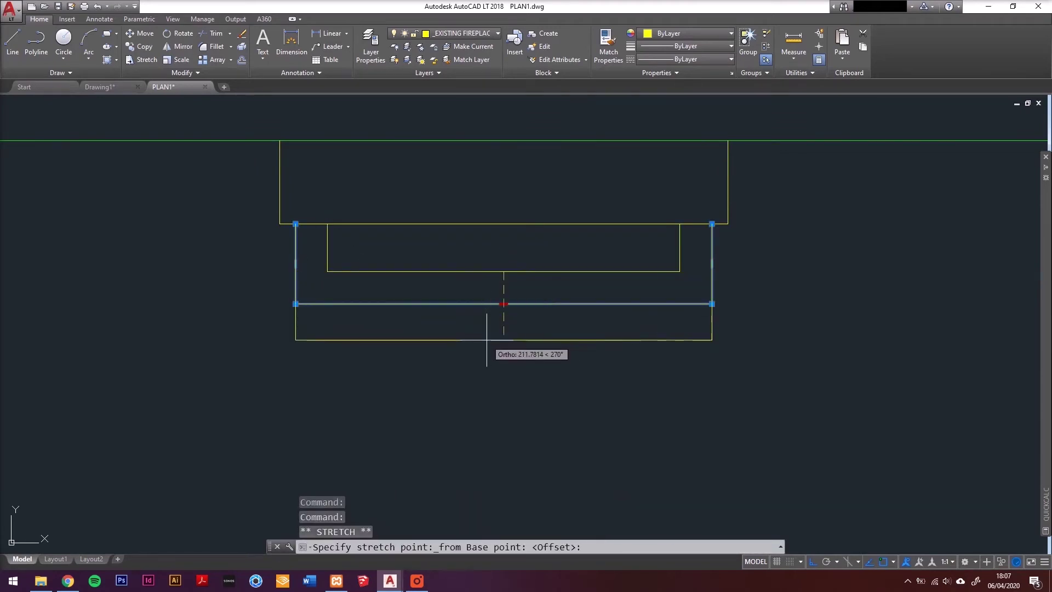
text(220)
key(Return)
key(Escape)
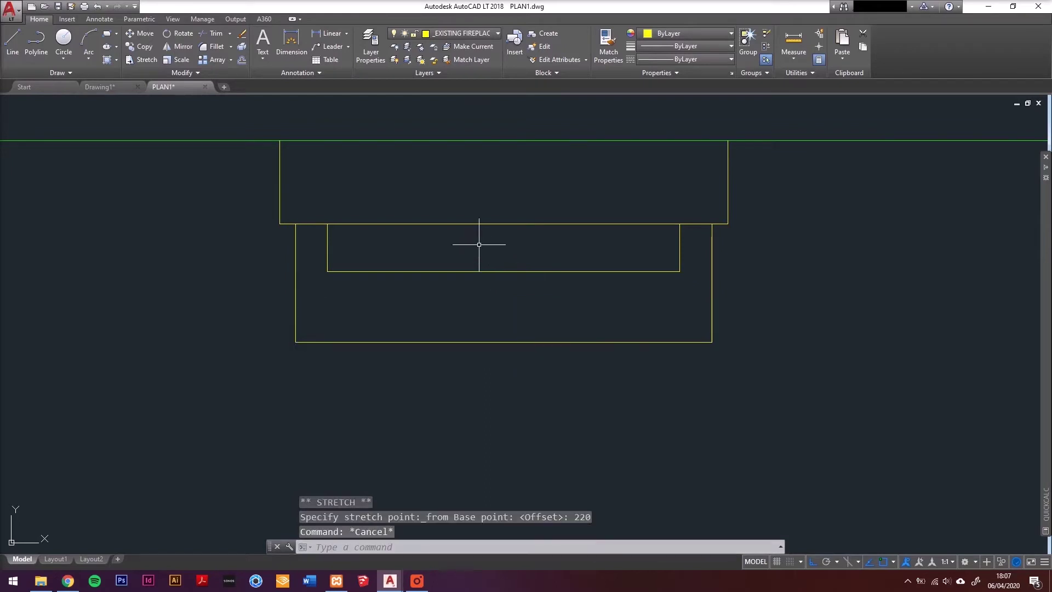
middle_drag(489, 296, 426, 338)
drag(696, 324, 635, 335)
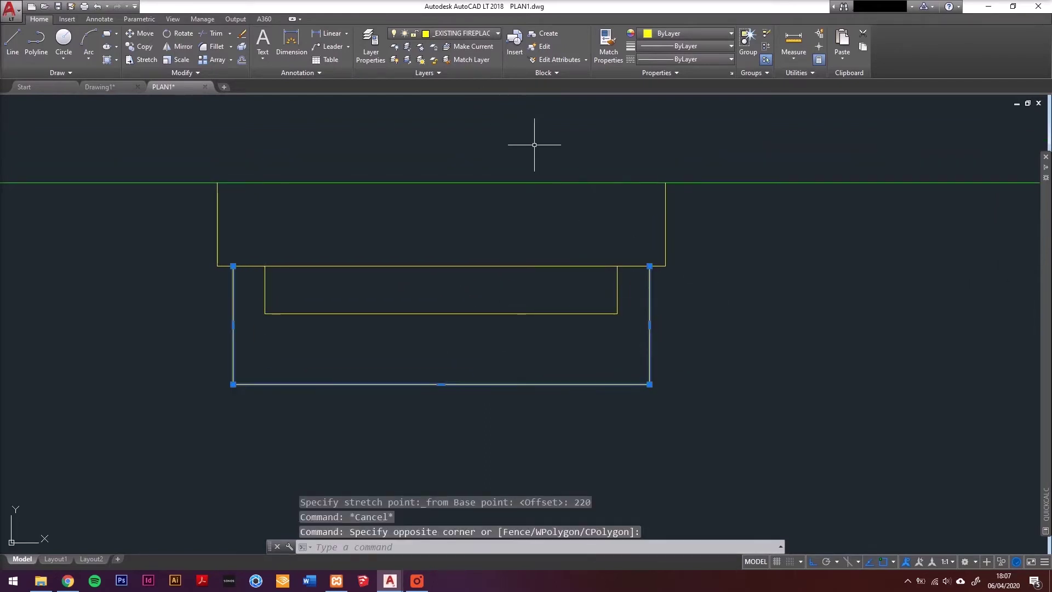
key(Escape)
scroll(390, 228, down, 4)
middle_drag(485, 252, 441, 230)
key(ctrl+s)
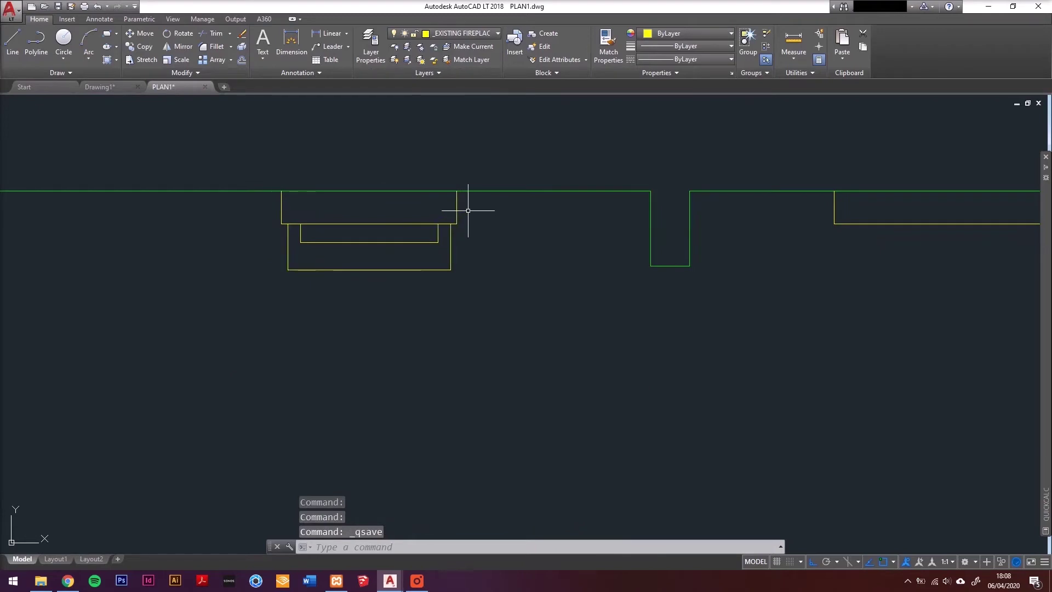
Match the left fireplace's upper outline to the properties of the green wall polyline.
click(609, 49)
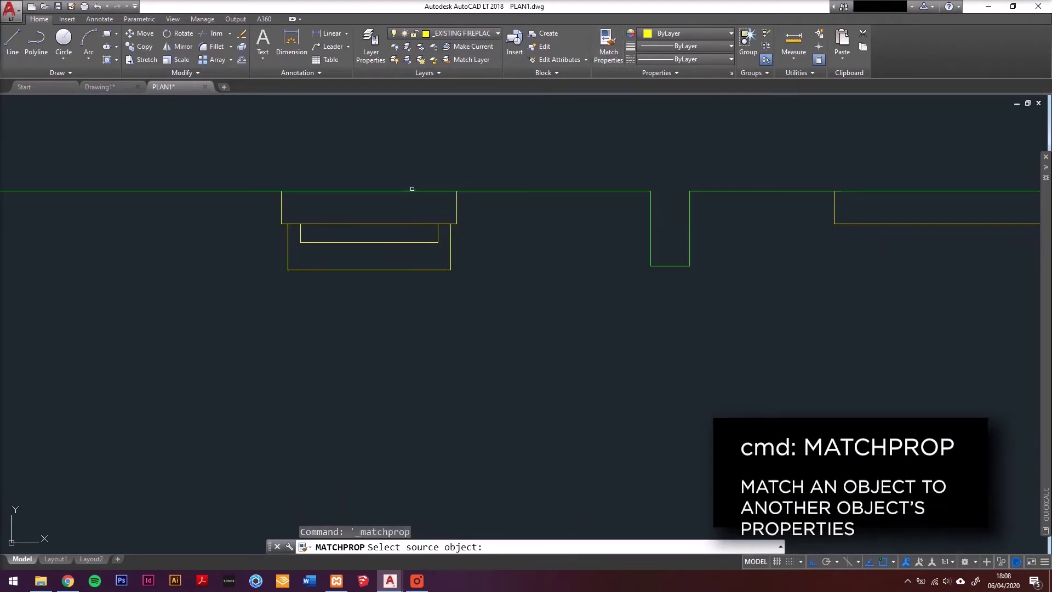
click(410, 192)
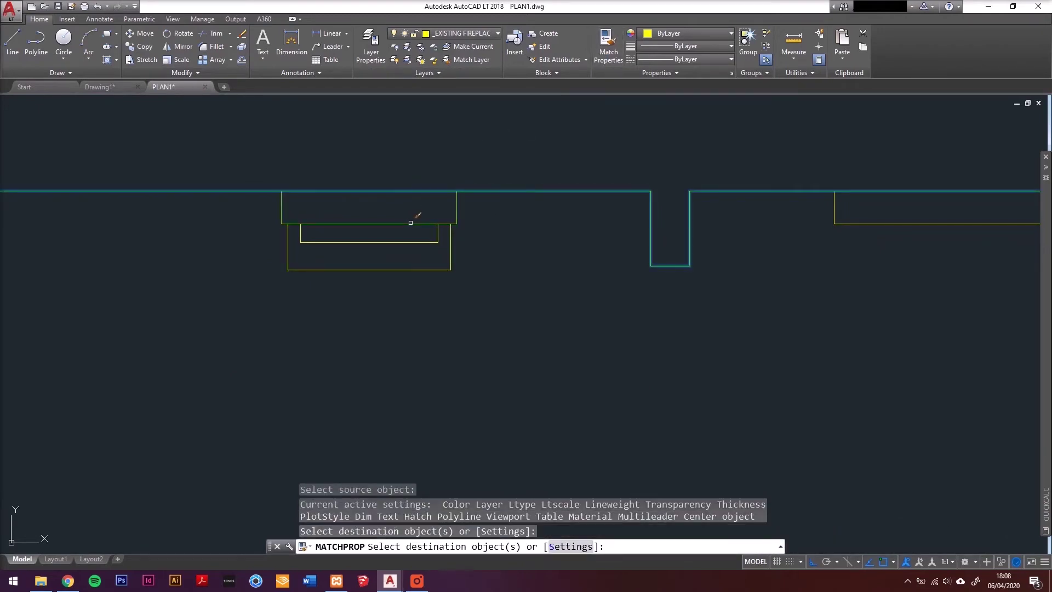
middle_drag(414, 217, 417, 229)
key(Escape)
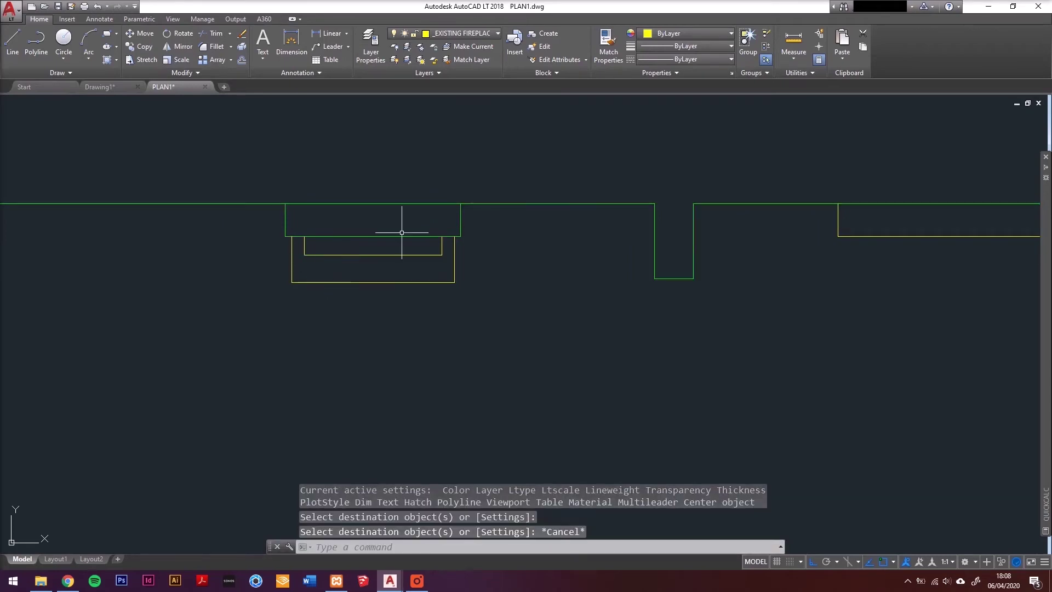
Create a new layer named _EXISTING FLOOR.
text(LA)
key(Return)
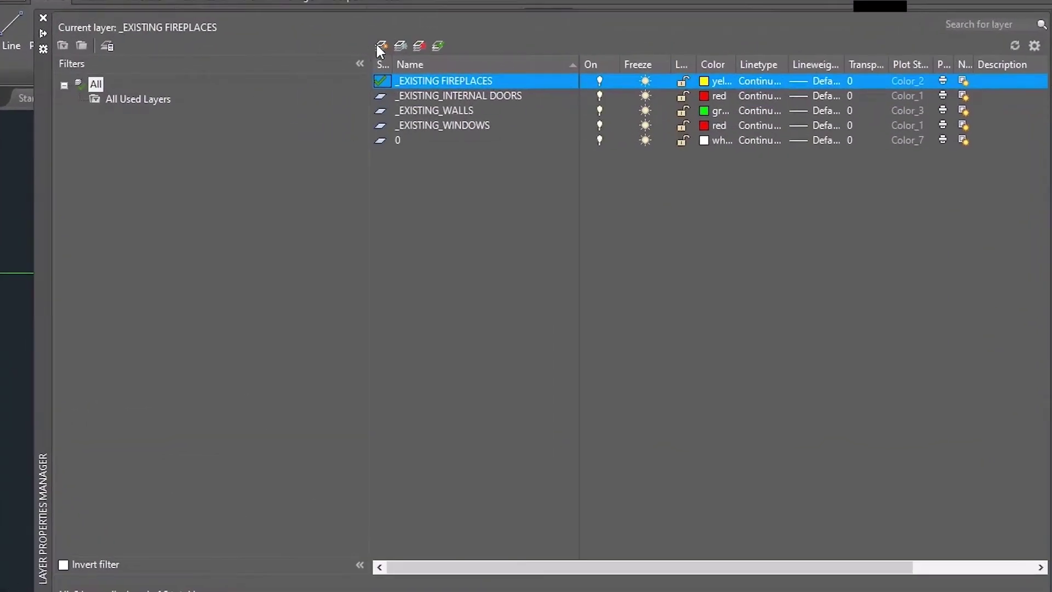
click(361, 46)
text(_EXISTING FLOOR)
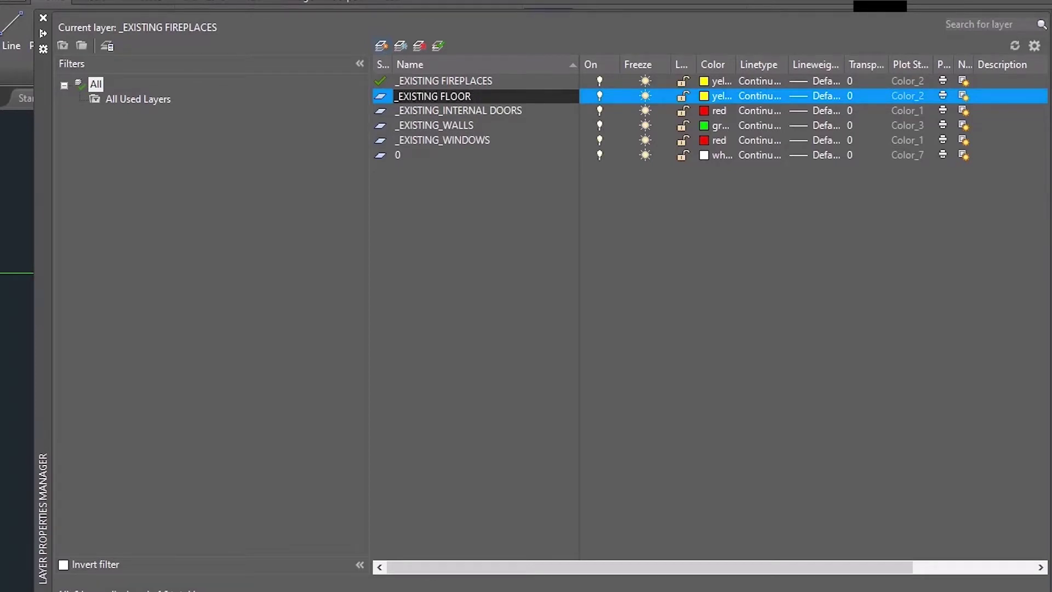
key(Return)
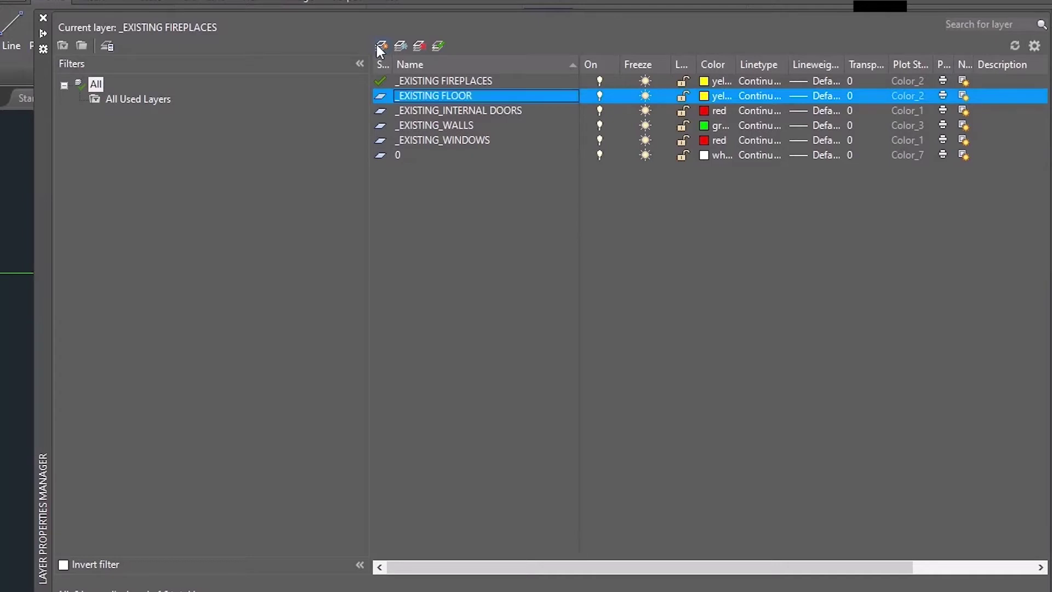
Make _EXISTING FLOOR the current layer and set its colour to red.
double_click(381, 97)
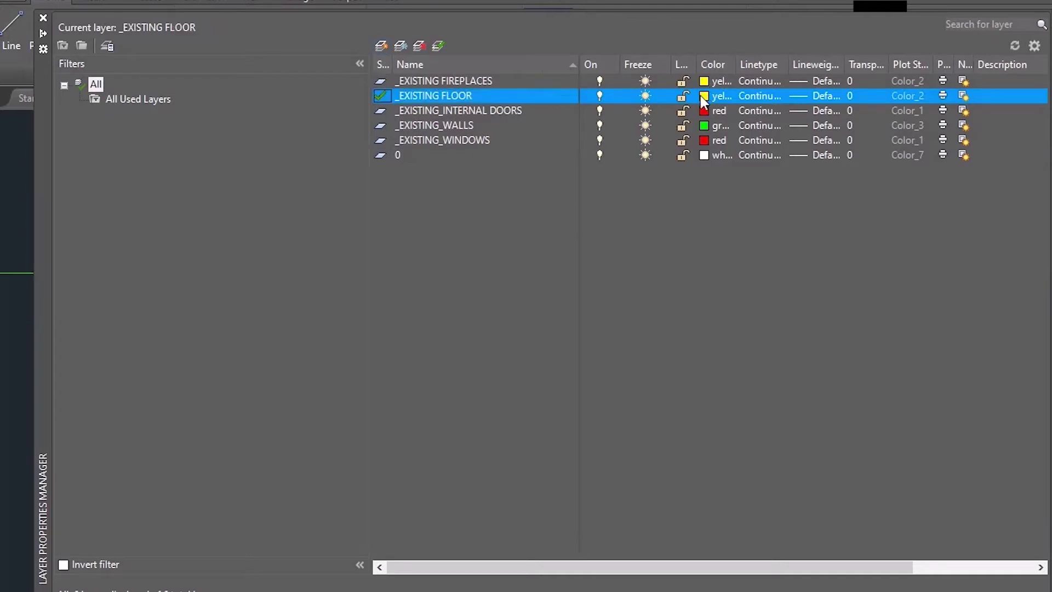
click(702, 98)
click(653, 439)
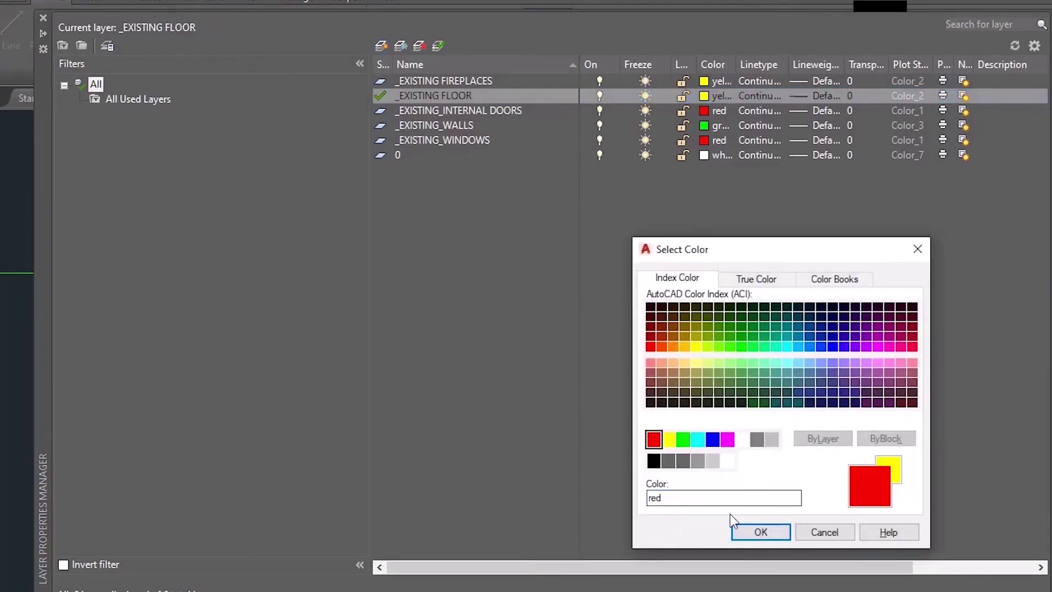
click(761, 531)
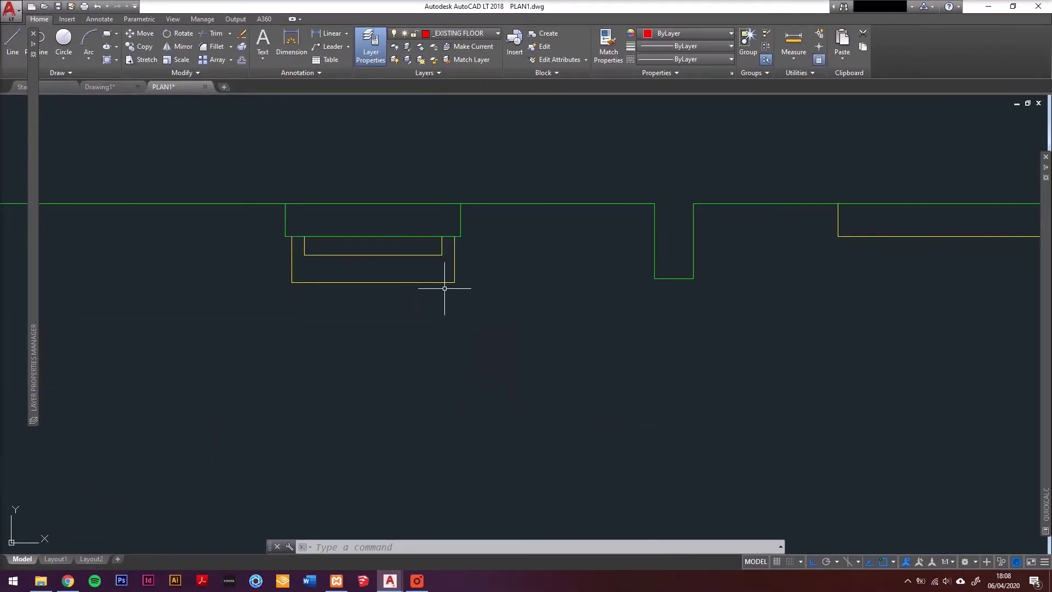
Move the left fireplace's outermost lower outline to the _EXISTING FLOOR layer.
click(438, 282)
click(426, 271)
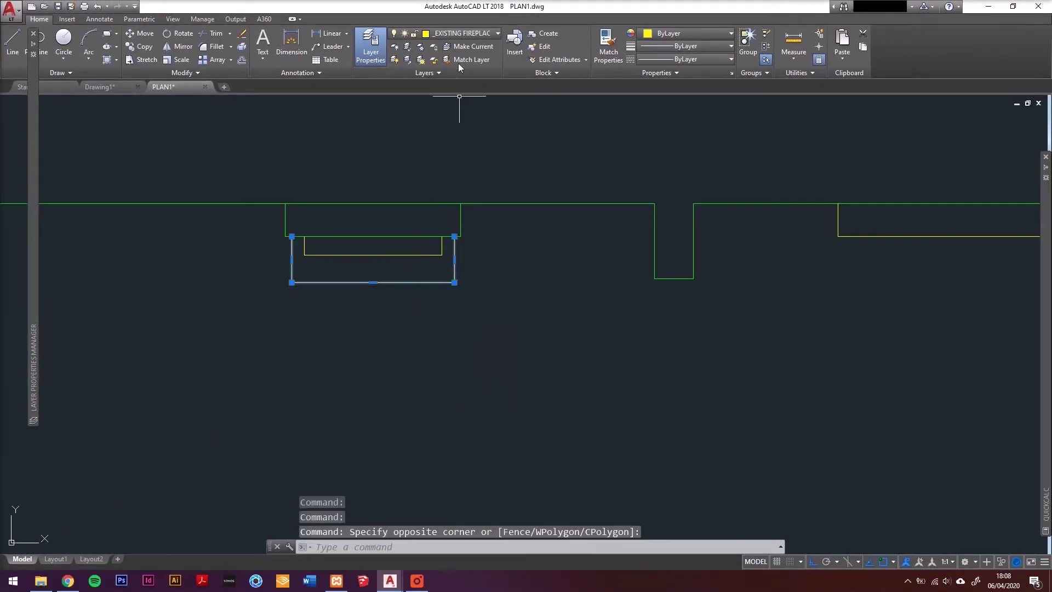
click(458, 32)
click(461, 60)
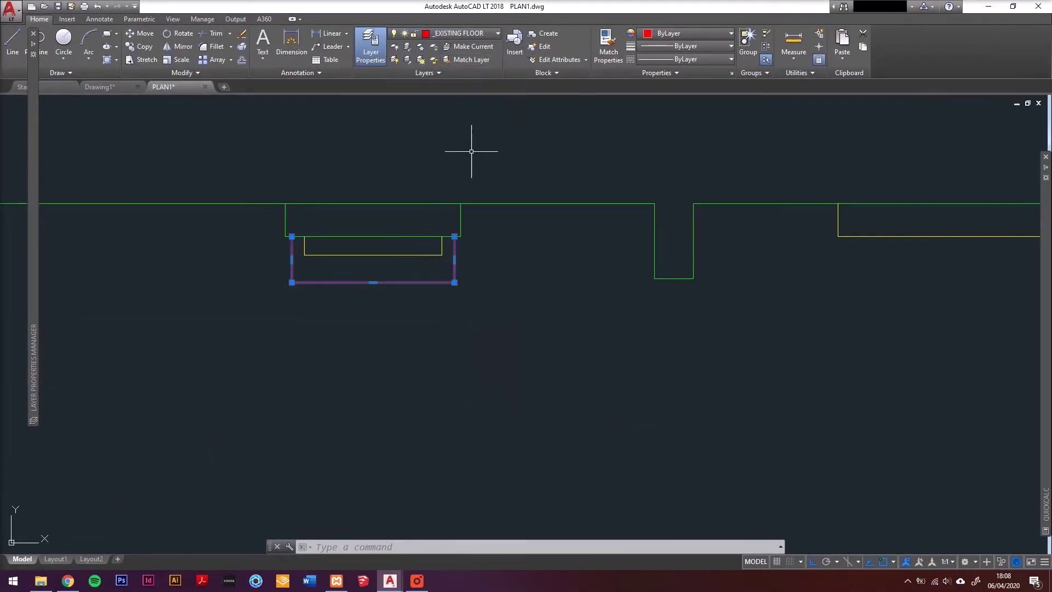
key(Escape)
Match the right chimney breast outline to the properties of the green wall polyline.
mouse_move(515, 301)
middle_down()
mouse_move(532, 212)
mouse_move(577, 217)
middle_up()
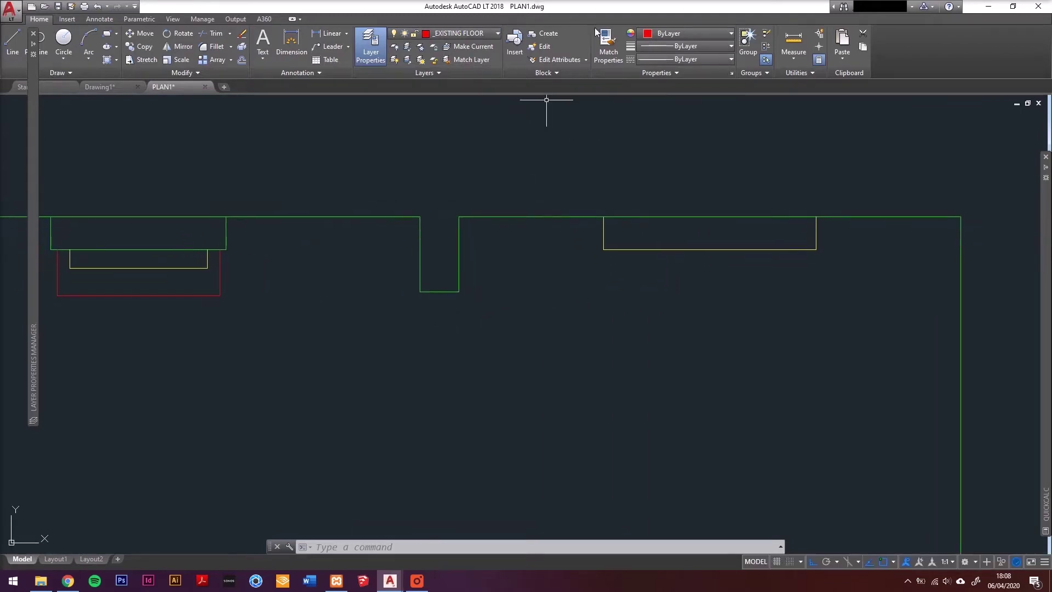
click(608, 48)
click(656, 218)
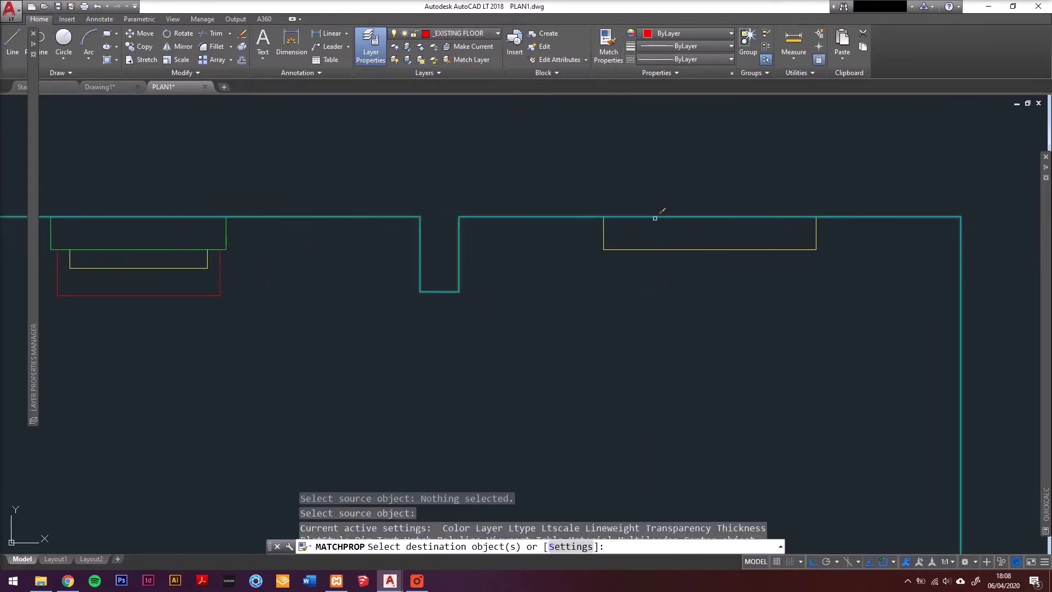
click(674, 244)
click(648, 258)
key(Escape)
Trim the wall line running across the back of the right chimney breast and save the drawing.
text(TR)
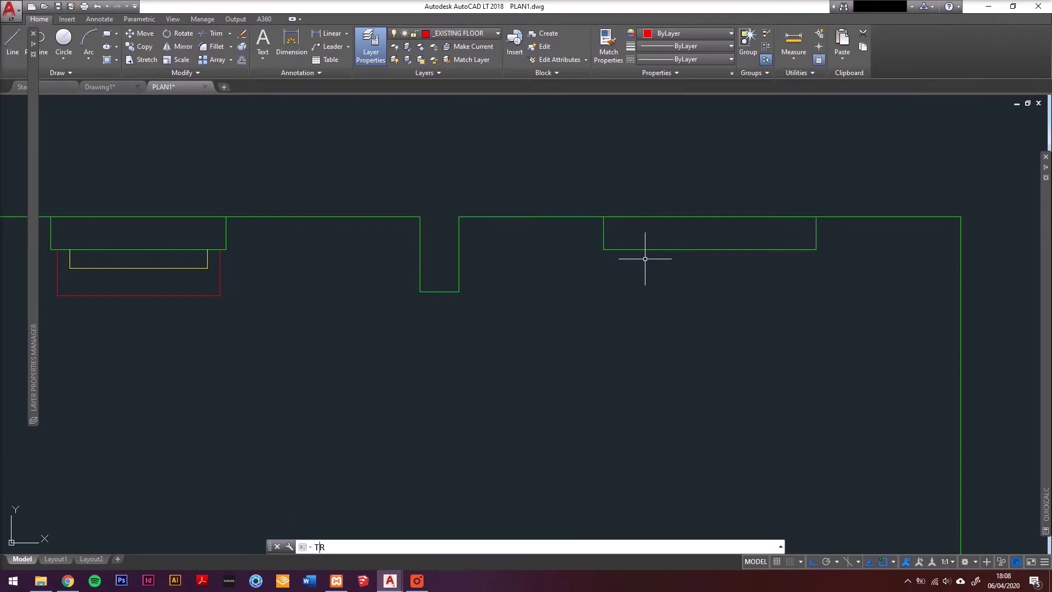
key(Return)
click(645, 259)
click(715, 234)
key(Return)
click(714, 218)
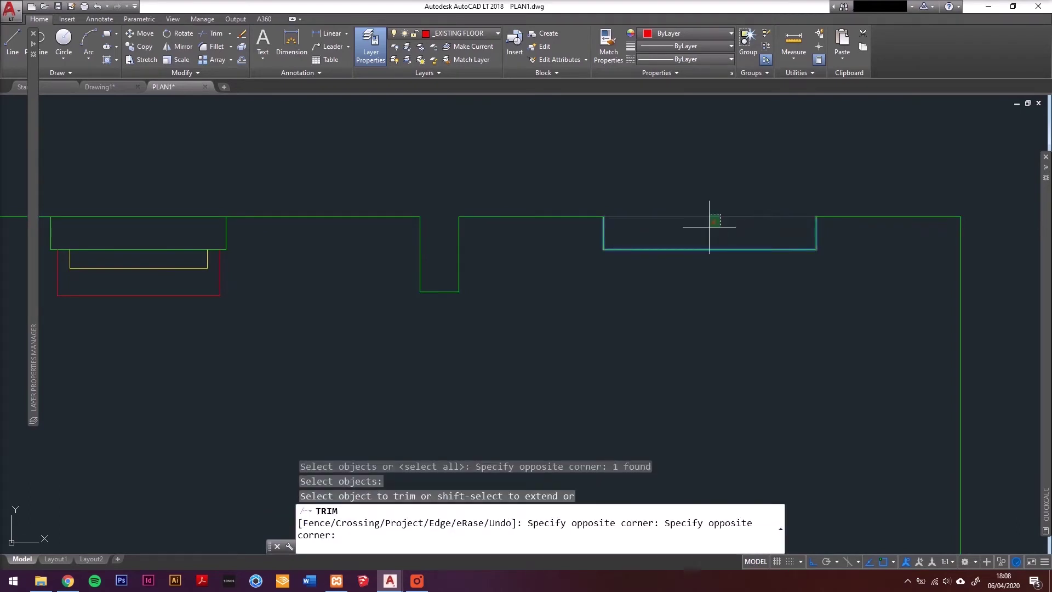
click(707, 211)
key(Escape)
scroll(635, 223, down, 4)
middle_drag(635, 223, 592, 212)
key(ctrl+s)
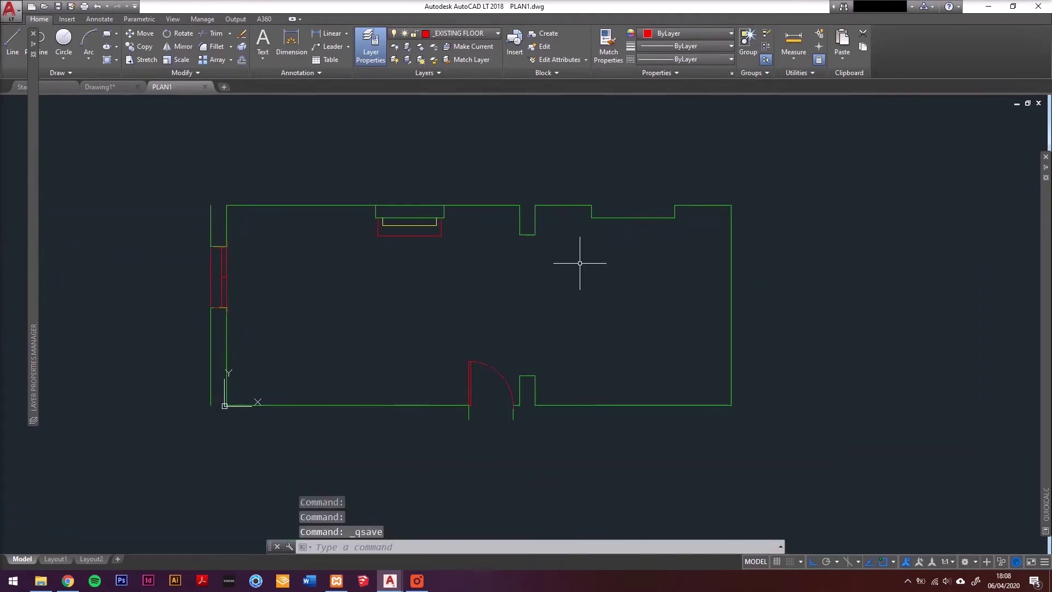
click(417, 588)
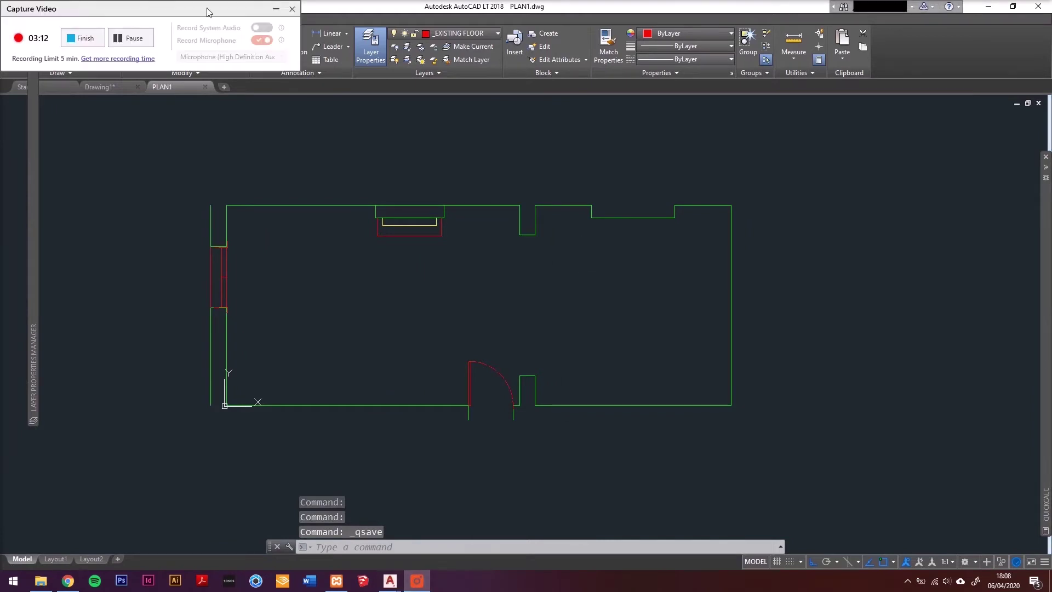
click(276, 8)
click(344, 144)
click(353, 148)
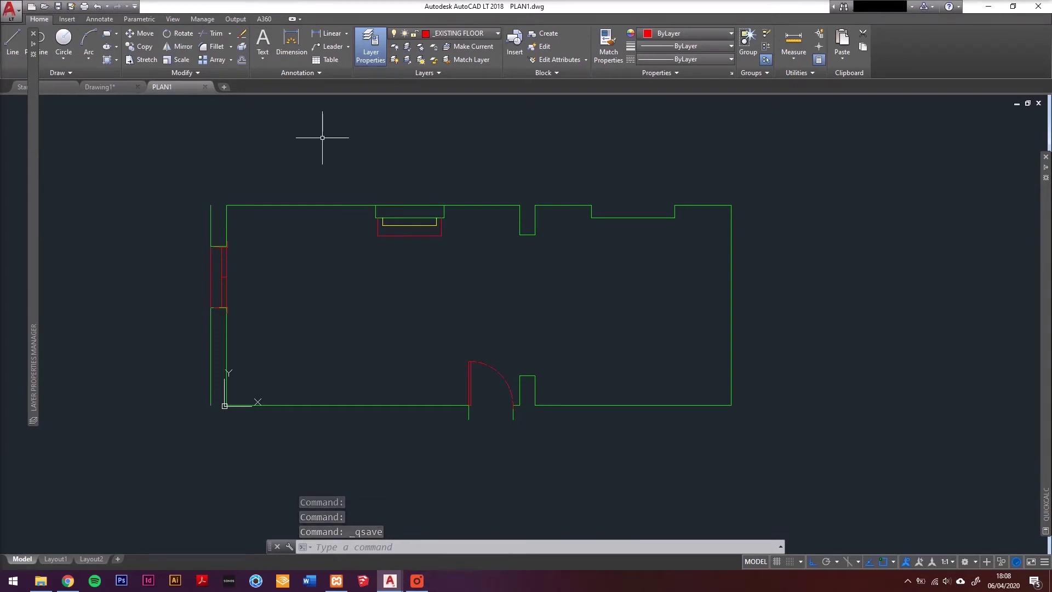
Draw a horizontal construction line through the room's upper right corner.
middle_drag(699, 349, 686, 365)
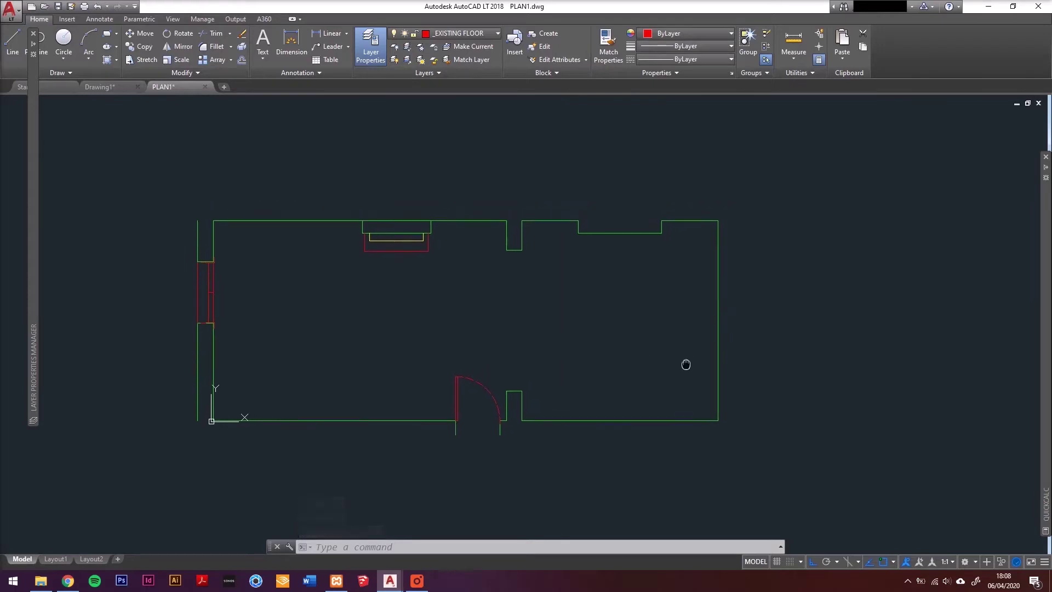
scroll(713, 323, up, 2)
text(X)
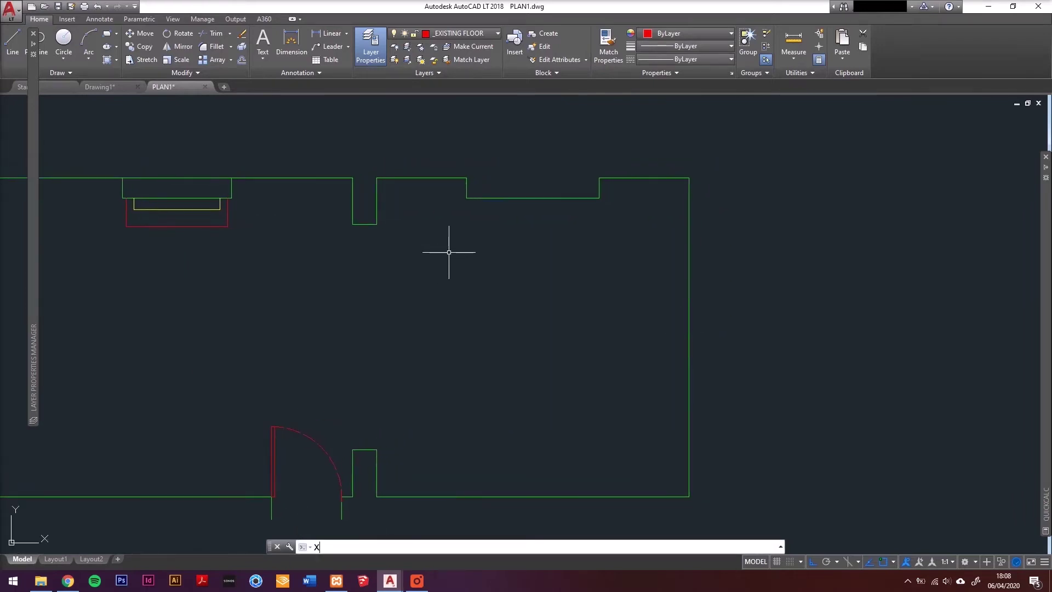
text(H)
key(Return)
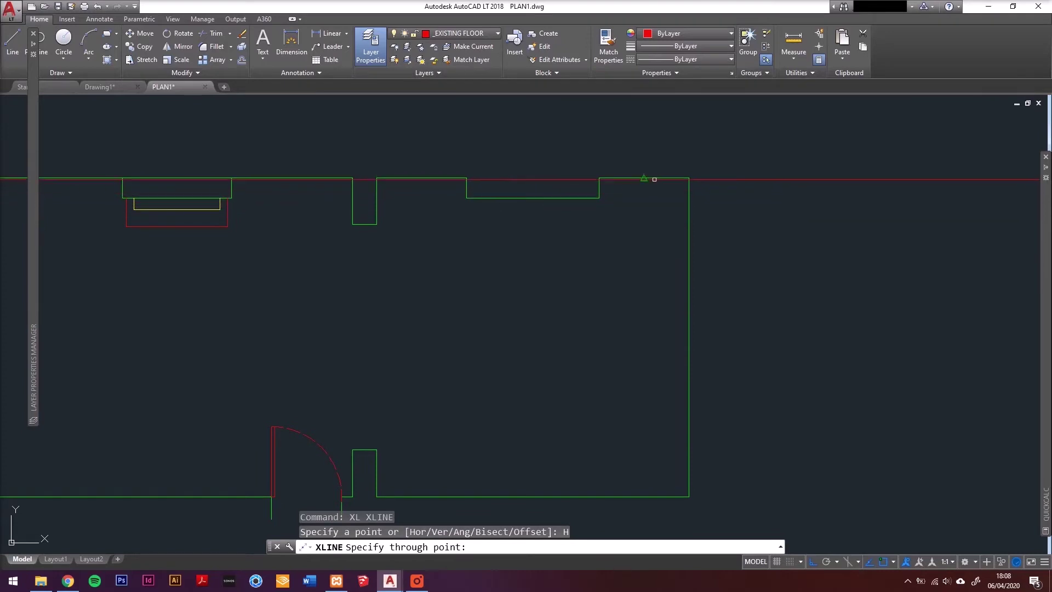
click(680, 175)
key(Escape)
Move the construction line down level with the upper pier's lower end and copy it 1900 mm below.
click(741, 179)
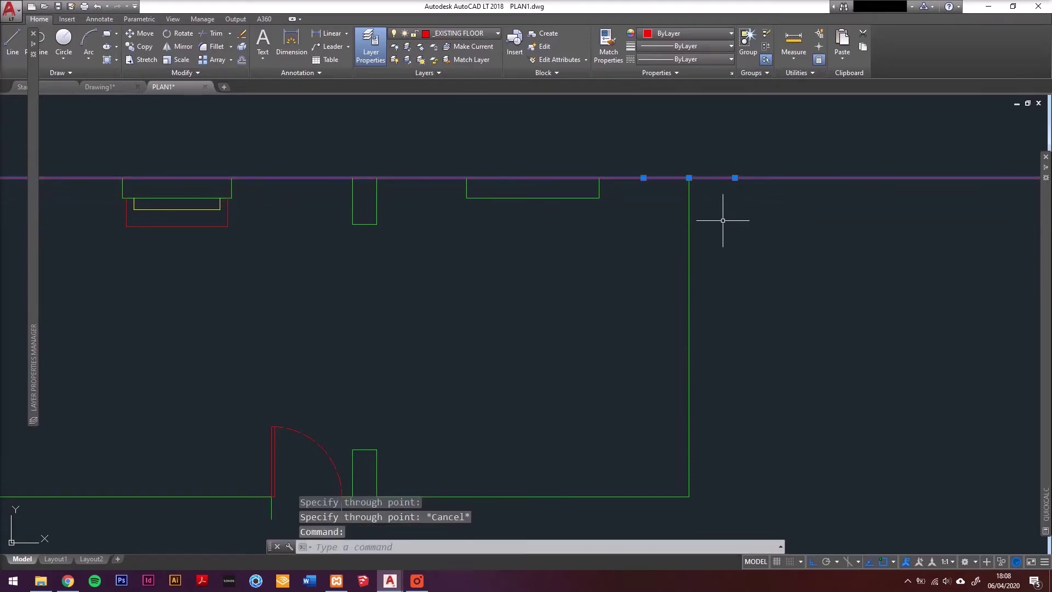
text(M)
key(Return)
click(727, 202)
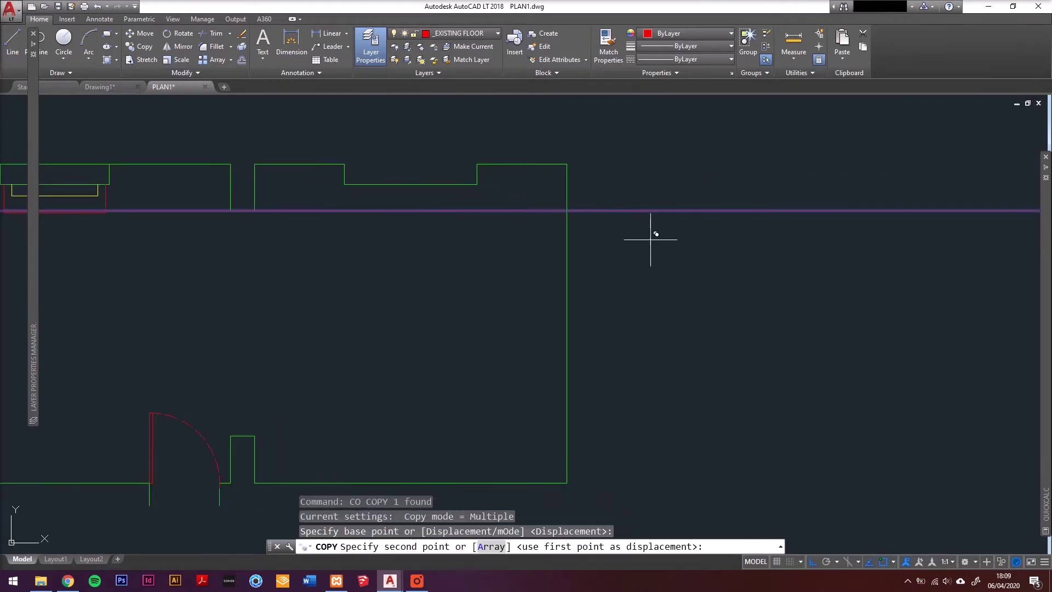
text(1900)
key(Return)
key(Escape)
Trim the right end wall between the two construction lines to form an opening.
text(TRIM)
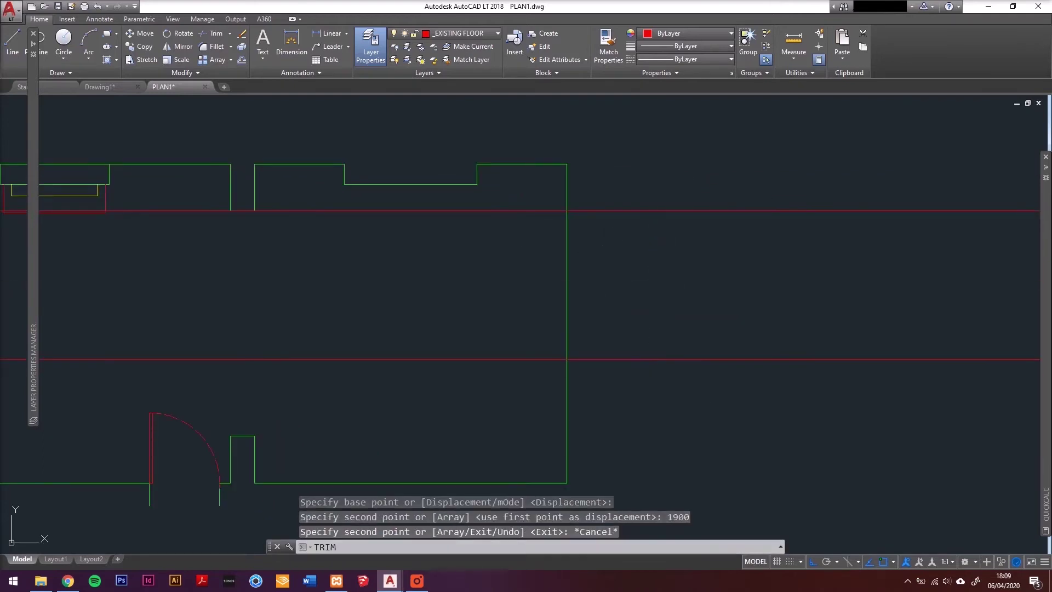
key(Return)
key(Escape)
Draw a polyline from the opening's upper corner 280 mm outward and up to the top wall's level, and delete the upper construction line.
text(PL)
key(Return)
click(567, 211)
text(280)
key(Return)
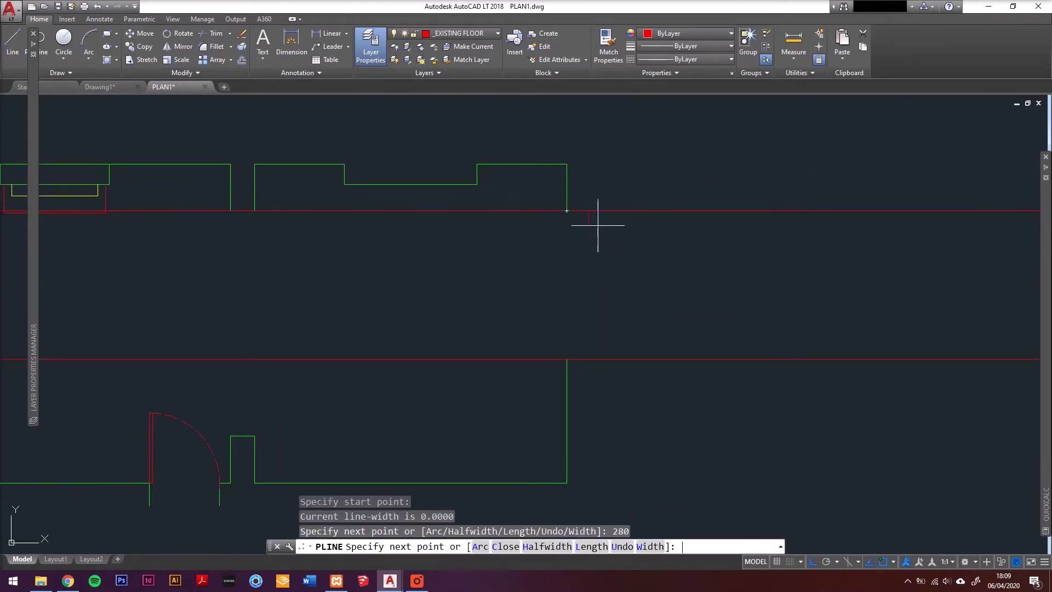
click(568, 164)
key(Escape)
key(Delete)
Match the new upper wall return to the properties of the green wall polyline.
click(608, 47)
click(567, 186)
drag(605, 192, 579, 226)
key(Escape)
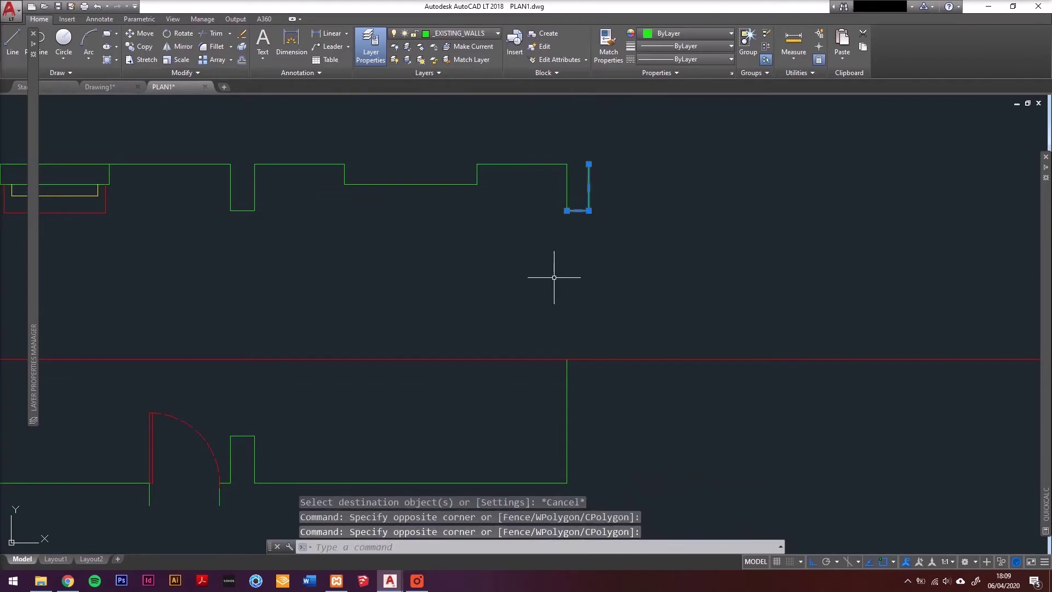
Mirror the upper wall return about the opening's middle, keeping the original, and erase the remaining construction line.
text(MI)
key(Return)
shift+right_click(573, 266)
click(596, 299)
click(567, 210)
click(567, 360)
click(641, 312)
key(Return)
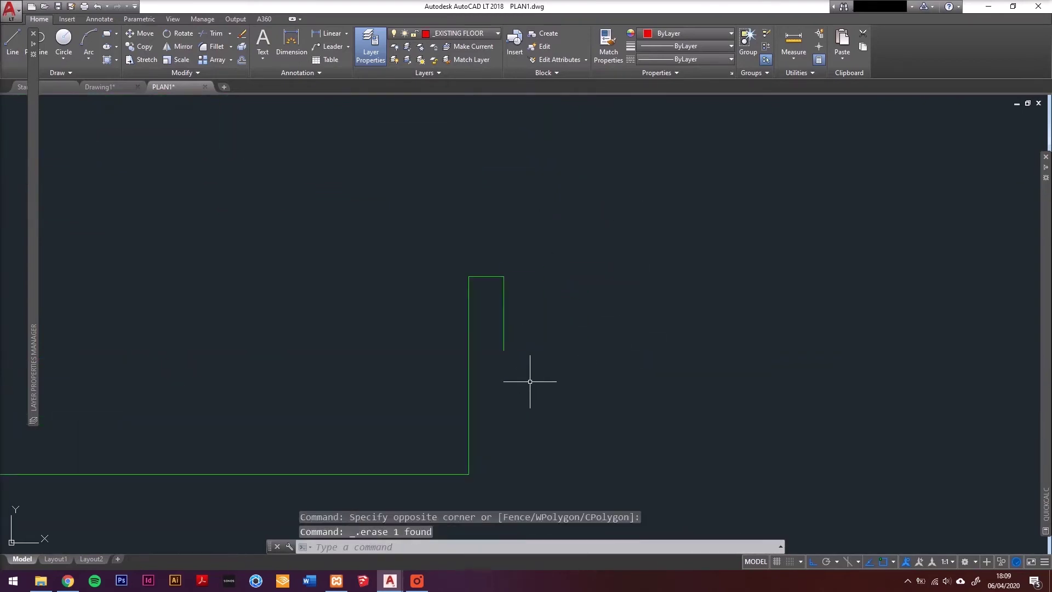
Draw a 1100 mm horizontal line outward from the lower return's end and match it to the existing walls.
text(L)
key(Return)
click(503, 351)
text(1100)
key(Return)
key(Escape)
scroll(652, 268, down, 3)
click(607, 51)
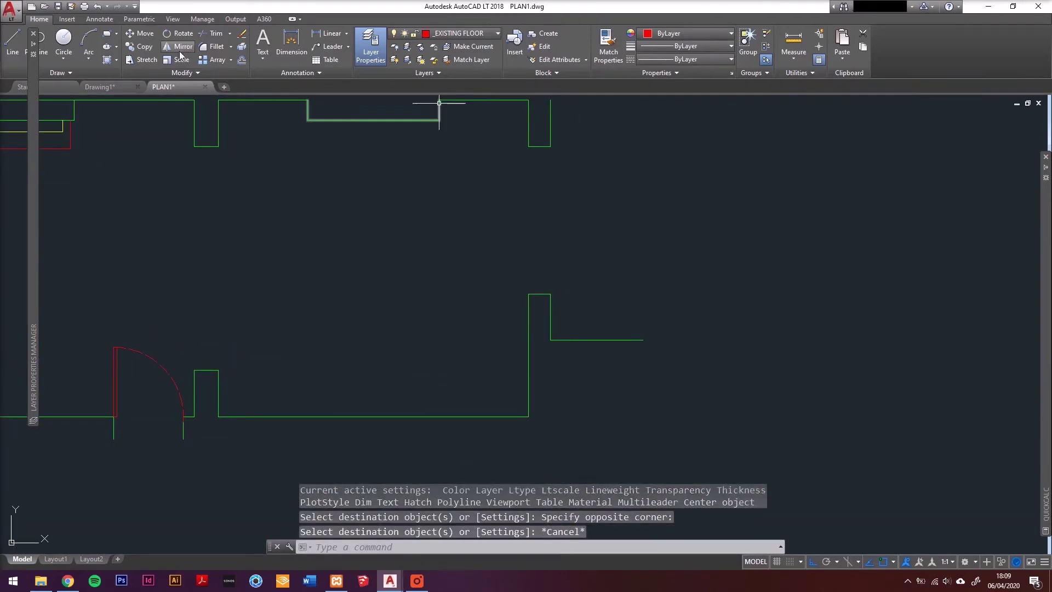
Stretch the 1100 mm wall line upward to shorten the lower return, and save the drawing.
click(142, 60)
drag(653, 361, 543, 329)
key(Return)
click(477, 347)
click(472, 336)
key(ctrl+s)
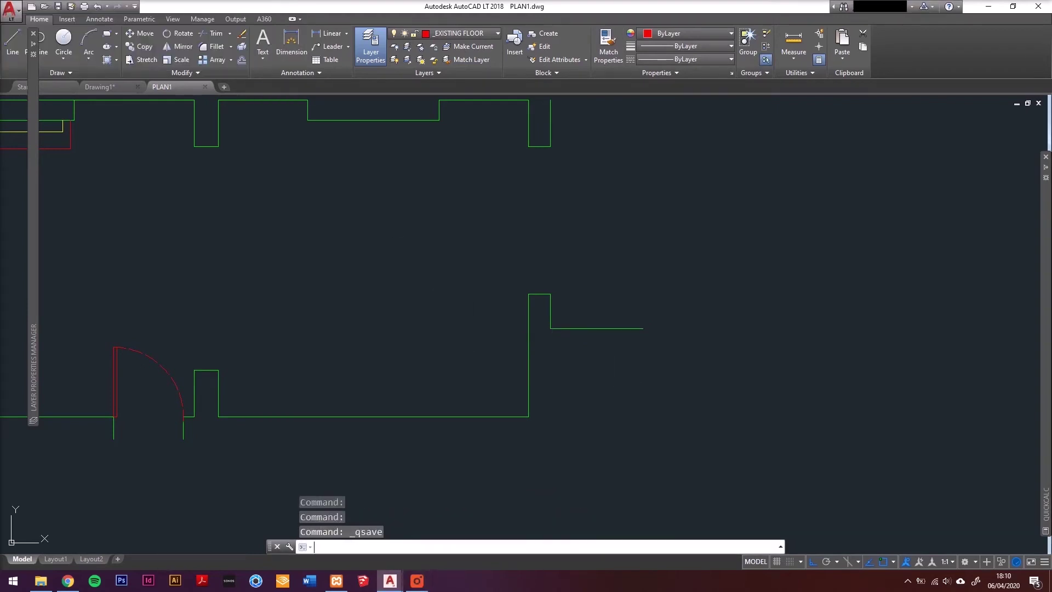
Make _EXISTING_WINDOWS the current layer and draw a line across the right opening along the wall's outer face.
scroll(612, 380, down, 2)
middle_drag(498, 352, 589, 373)
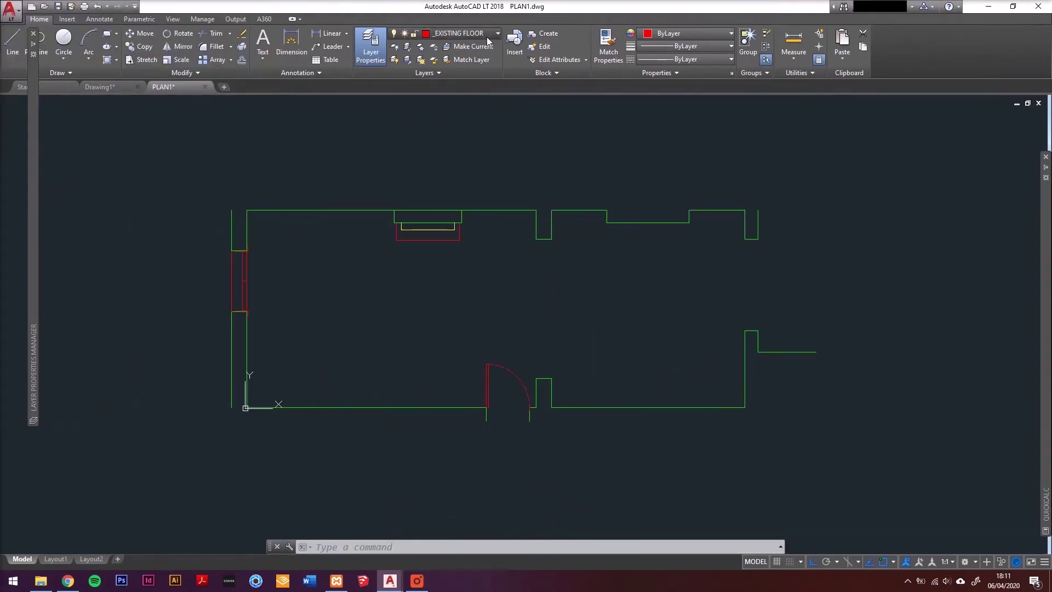
click(486, 38)
click(461, 82)
scroll(651, 228, up, 5)
text(L)
key(Return)
click(516, 177)
click(516, 409)
key(Escape)
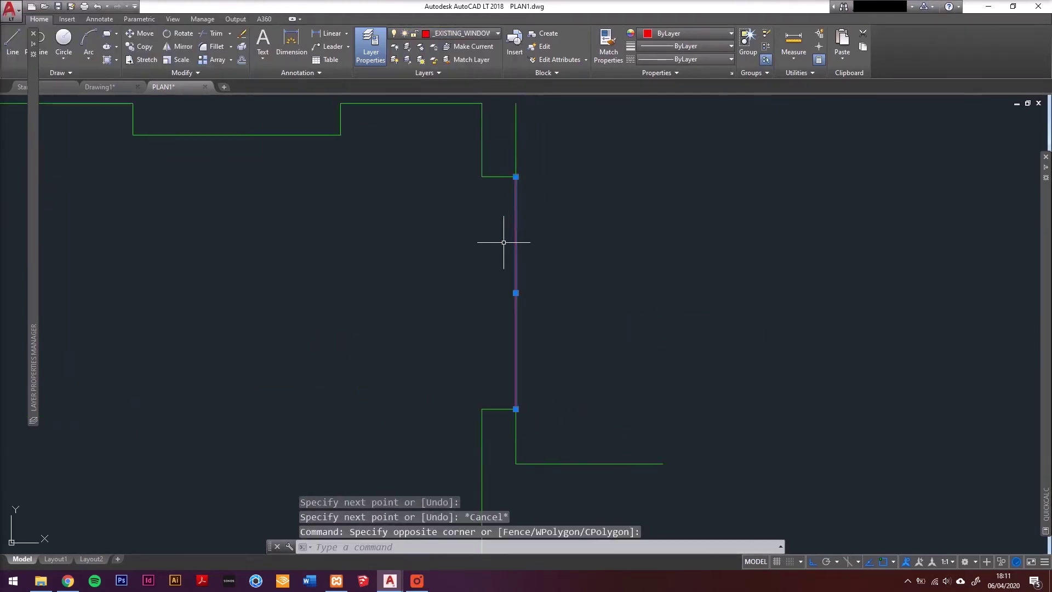
Copy the window line inward and draw a 120 by 120 mm rectangle between the two lines at the opening's upper end.
text(co)
key(Return)
click(493, 228)
click(521, 181)
text(rec)
click(460, 239)
text(@120,-120)
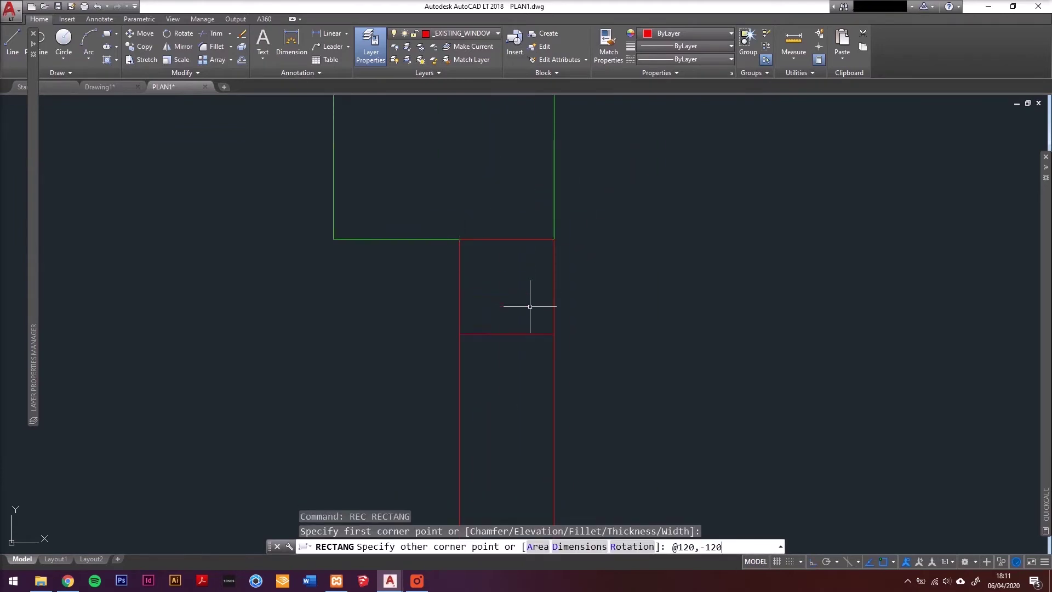
key(Return)
Copy the 120 mm square frame post to the lower end of the window opening.
text(co)
key(Return)
click(485, 278)
click(472, 348)
key(Escape)
Copy the square post to an intermediate position along the window and stretch its upper edge down to form a narrower mullion.
text(co)
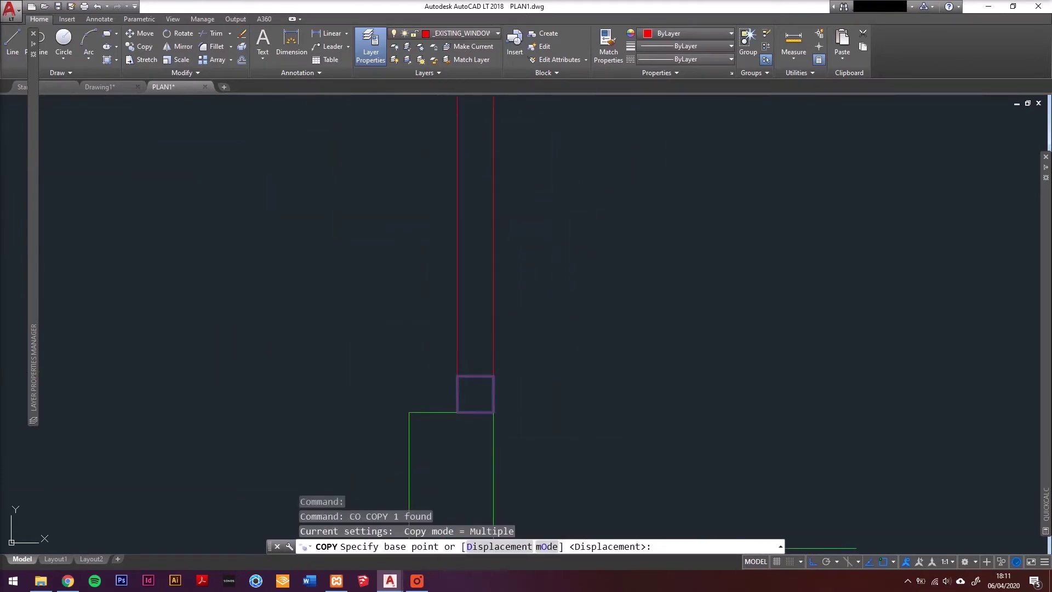
shift+right_click(434, 118)
click(469, 139)
click(425, 296)
scroll(425, 296, up, 3)
key(Escape)
scroll(404, 282, up, 3)
click(442, 284)
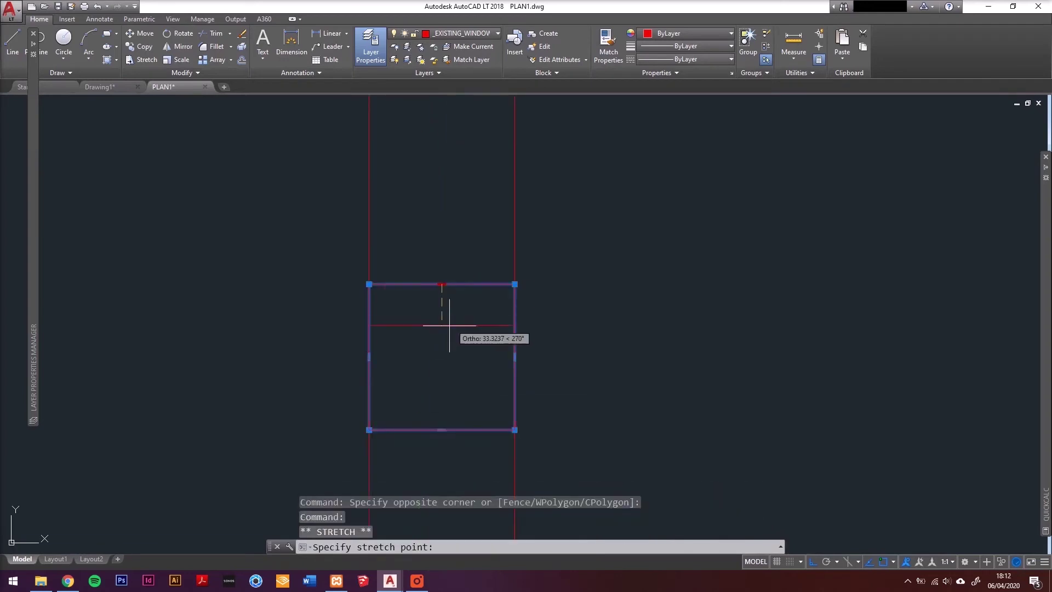
scroll(458, 324, down, 5)
key(Escape)
Mirror the narrow mullion about the window's middle, keeping the original.
text(mi)
key(Return)
click(442, 343)
click(458, 327)
key(Return)
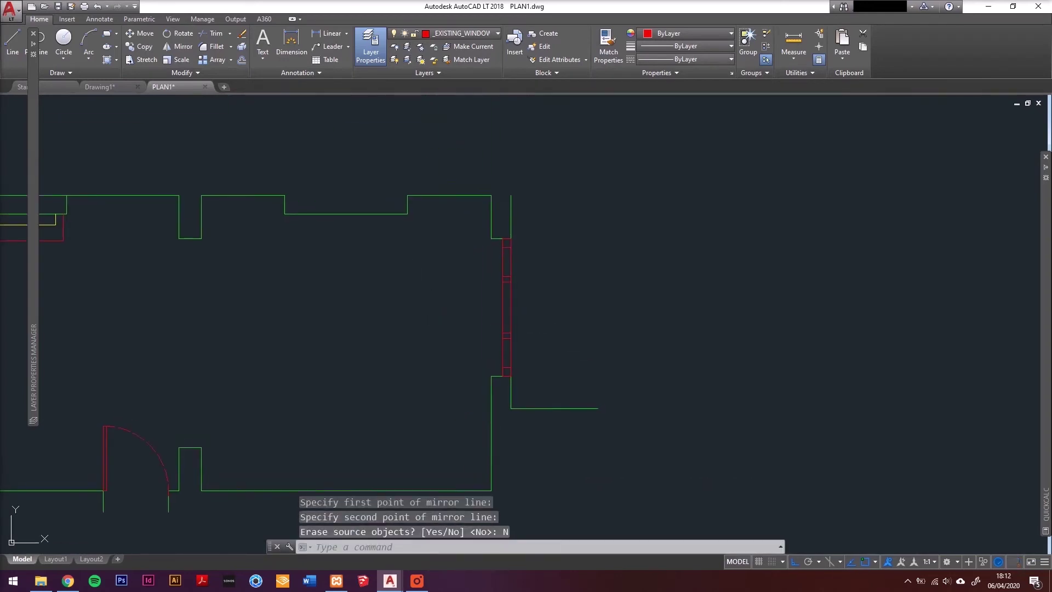
Copy the window's inner line a short distance further into the room.
scroll(615, 239, up, 5)
click(733, 212)
click(677, 195)
text(co)
key(Return)
click(720, 222)
text(1)
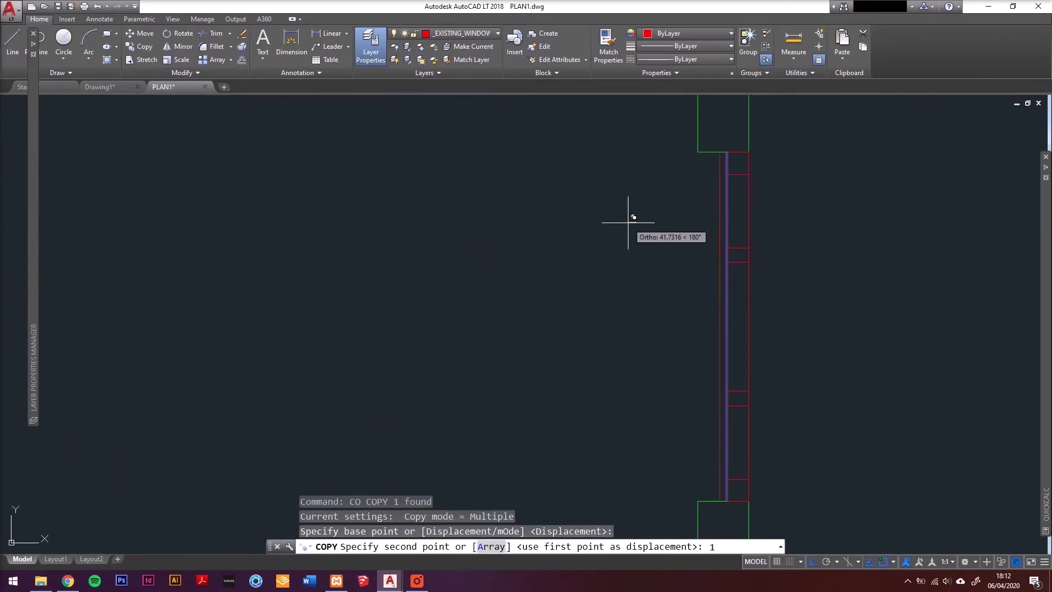
key(Return)
key(Escape)
Set the colour of the four window post and mullion rectangles to yellow and save the drawing.
scroll(645, 146, down, 3)
click(563, 163)
key(Escape)
scroll(572, 141, up, 3)
scroll(573, 141, down, 3)
click(584, 130)
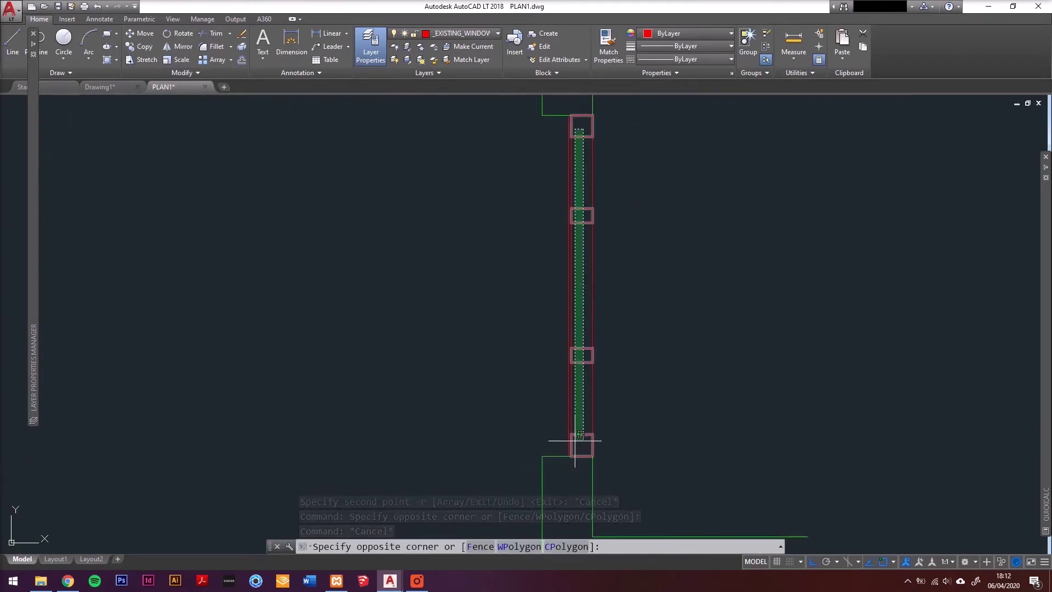
click(576, 439)
click(688, 34)
click(658, 145)
key(Escape)
scroll(608, 211, down, 4)
key(ctrl+s)
Create a new layer named _EXISTING KITCHEN JOINERY and set its colour to white.
mouse_move(494, 255)
middle_down()
mouse_move(739, 278)
mouse_move(690, 297)
middle_up()
text(la)
key(Return)
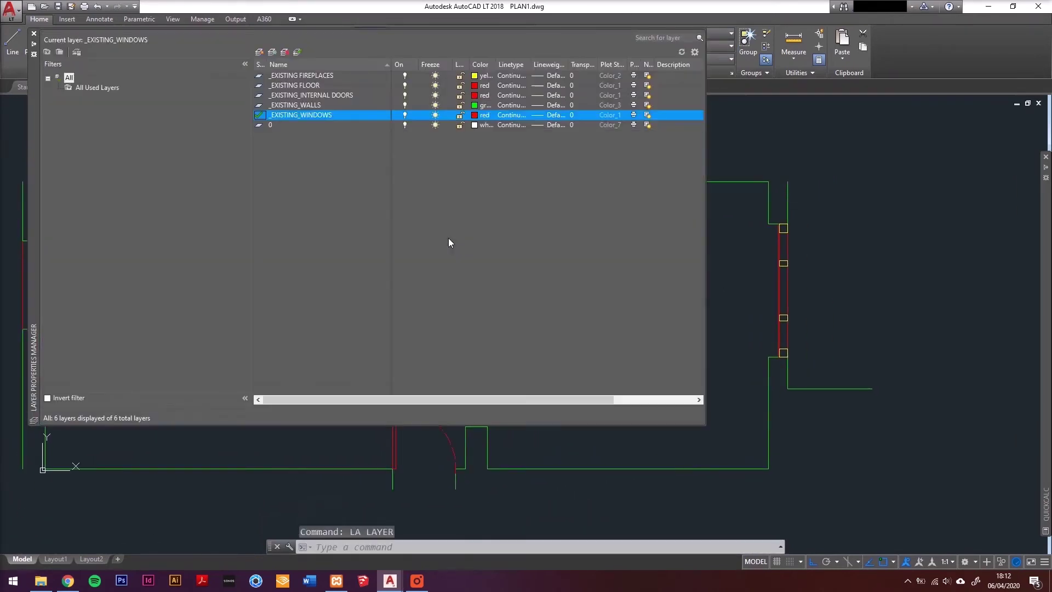
click(259, 52)
text(_EX)
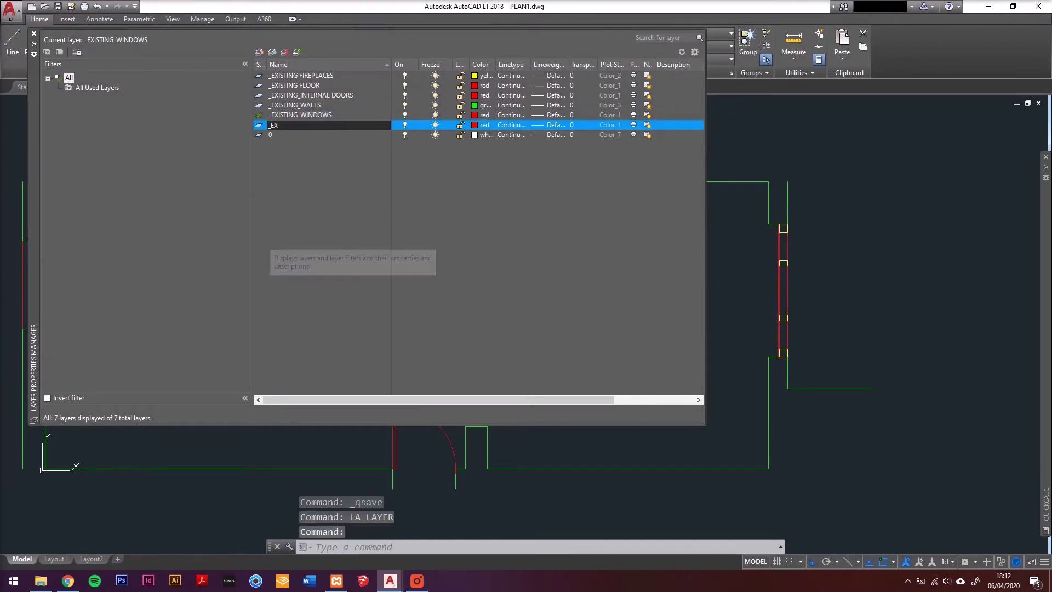
text(ISTING KITCHEN JOINERY)
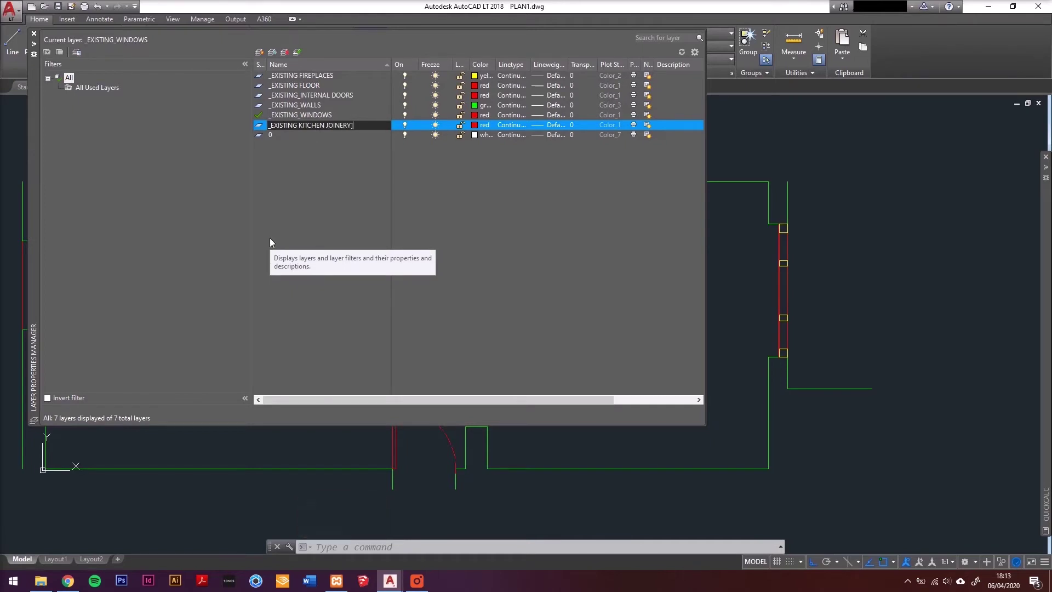
key(Return)
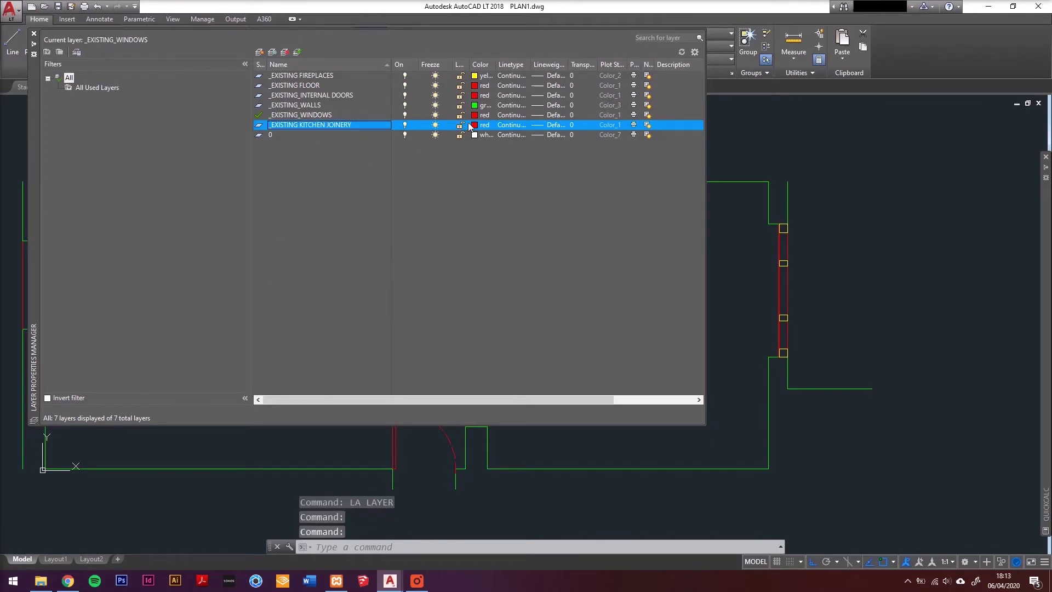
click(475, 128)
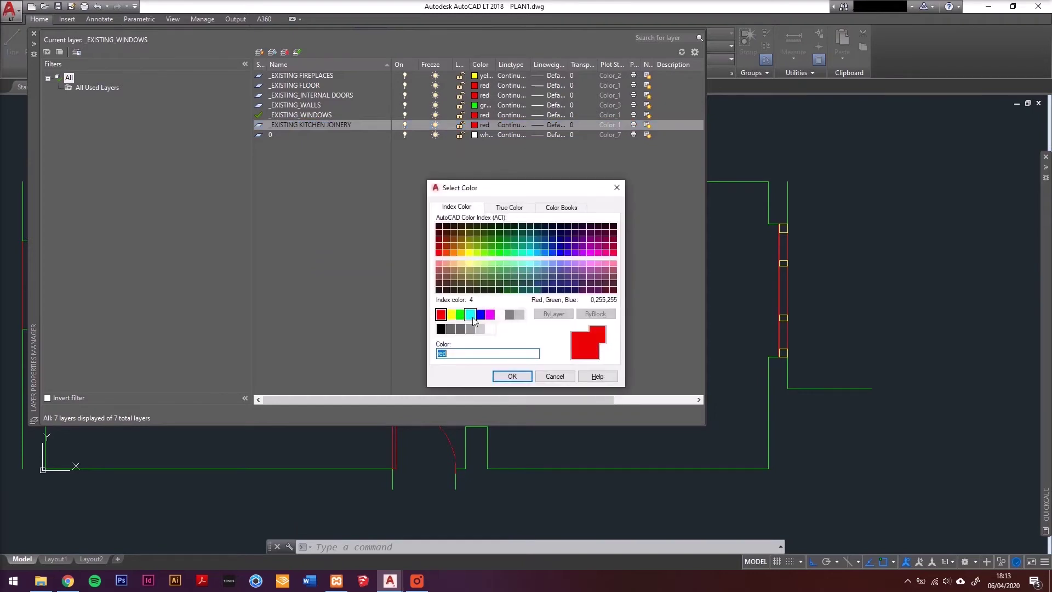
click(500, 314)
click(512, 376)
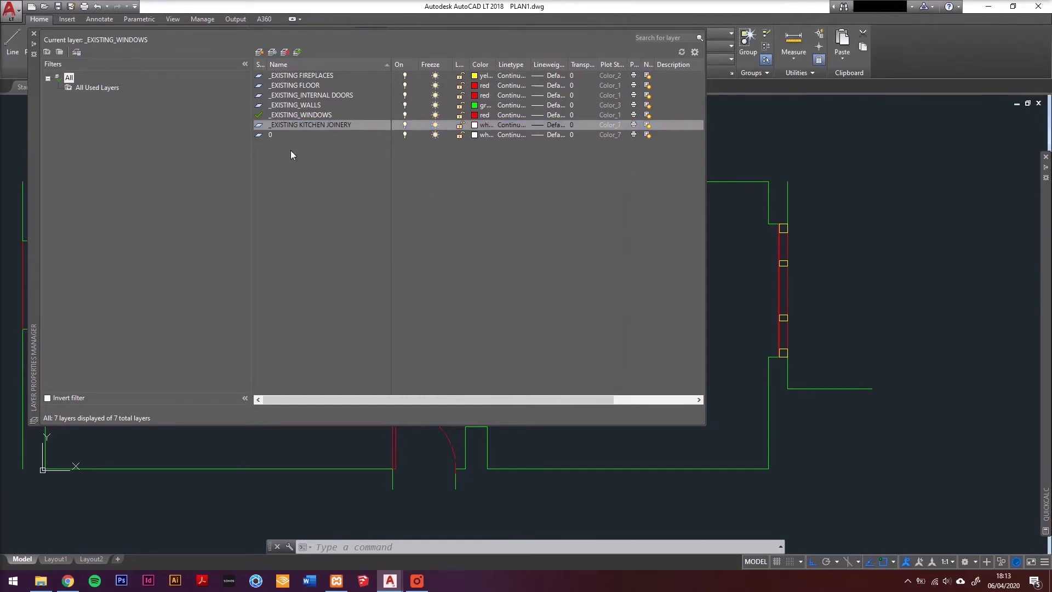
Make _EXISTING KITCHEN JOINERY the current layer, close the layer manager and save the drawing.
double_click(260, 125)
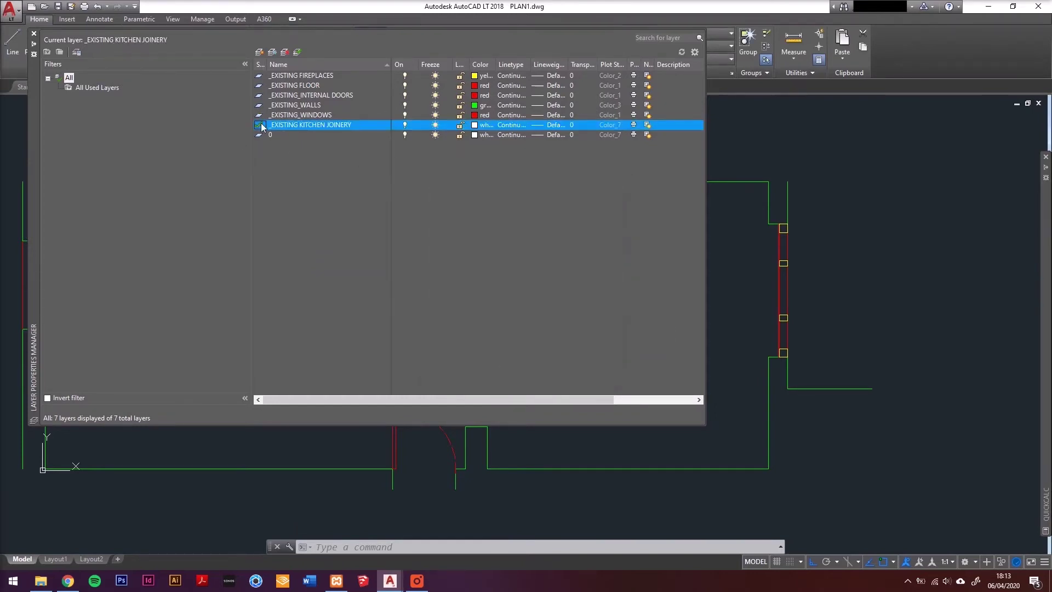
click(34, 34)
middle_drag(620, 268, 521, 282)
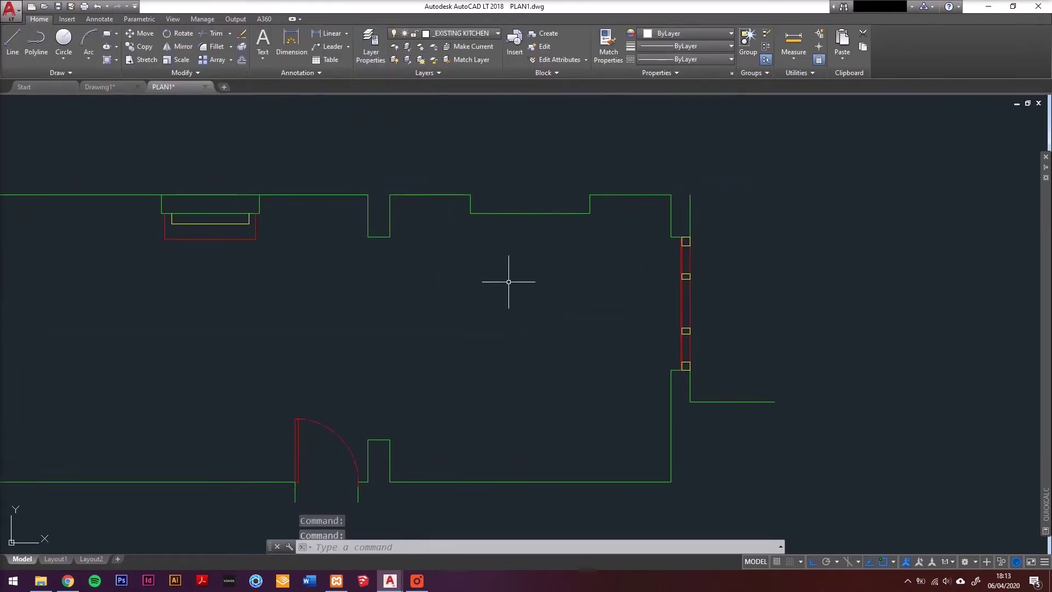
click(509, 282)
key(ctrl+s)
scroll(472, 245, up, 2)
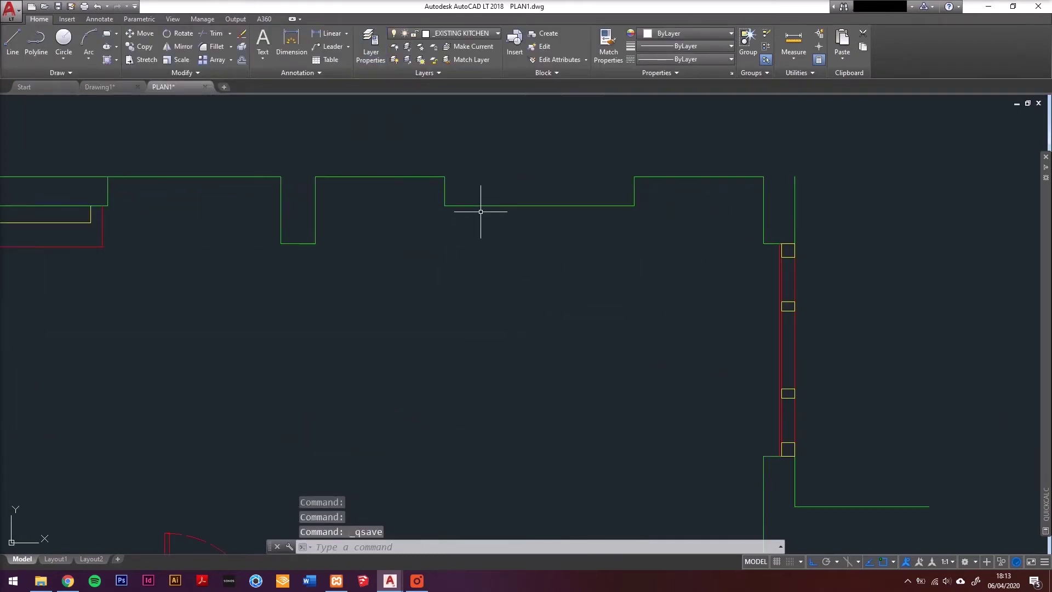
Start the kitchen counter outline as a polyline at the pier's inner corner on the upper wall and draw its end 600 mm into the room.
middle_drag(457, 228, 439, 247)
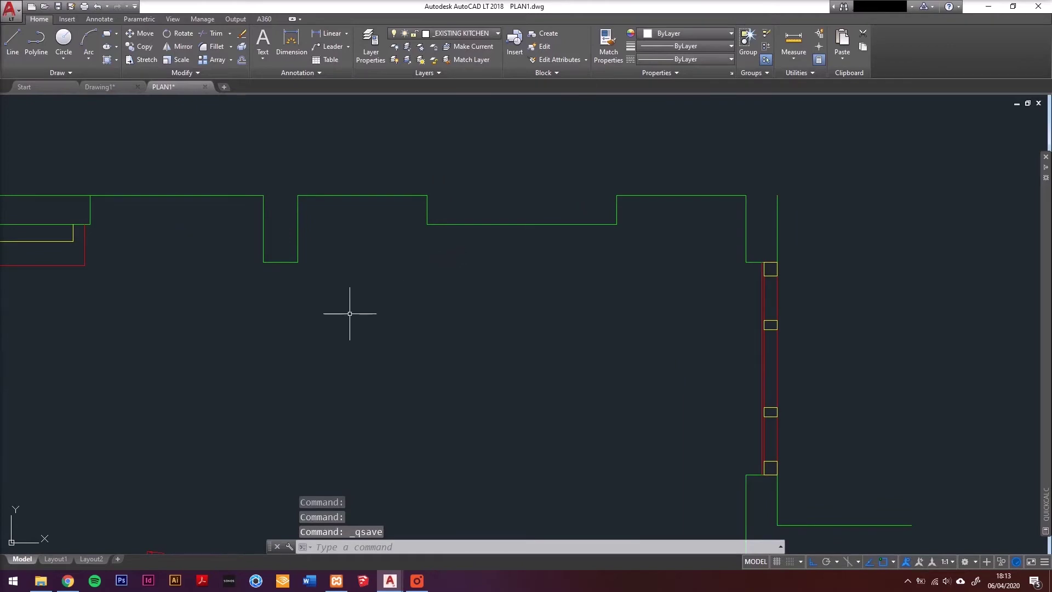
text(pl)
key(Return)
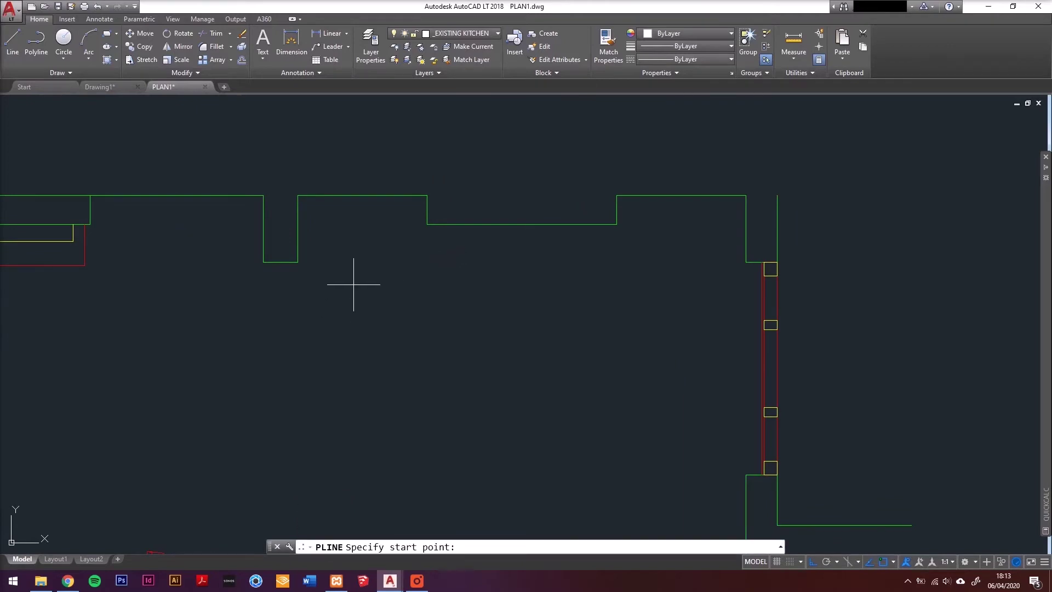
click(298, 195)
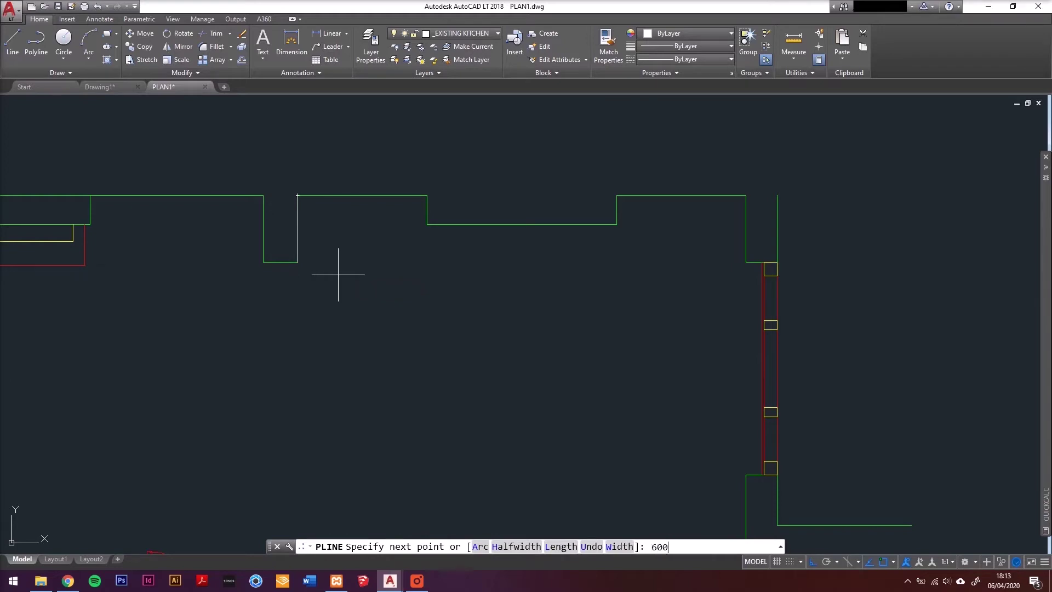
text(600)
key(Return)
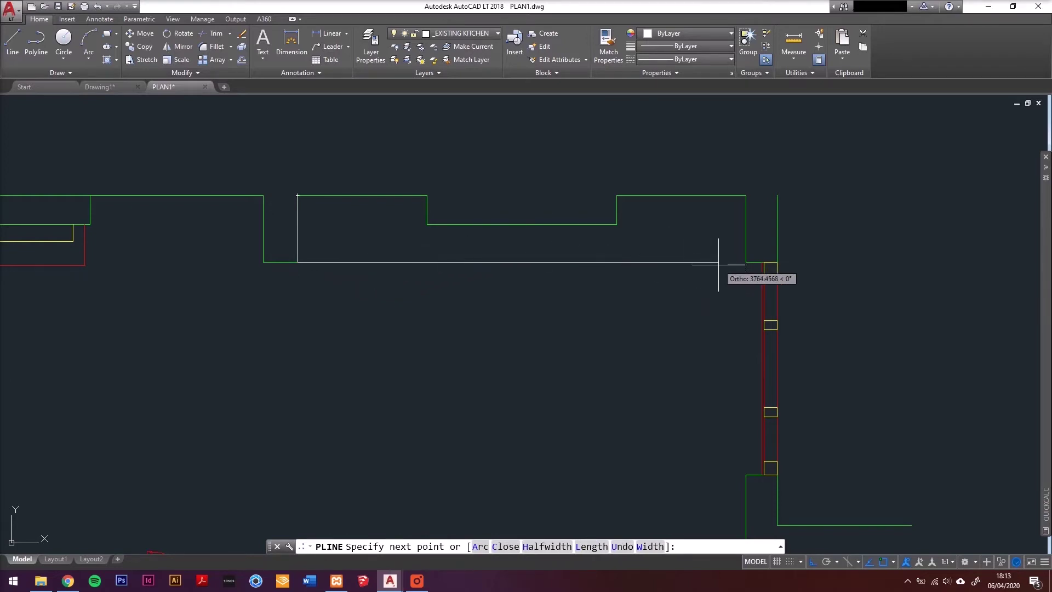
Extend the counter outline horizontally toward the window wall, ending 600 mm short of that wall's corner.
middle_drag(719, 265, 598, 210)
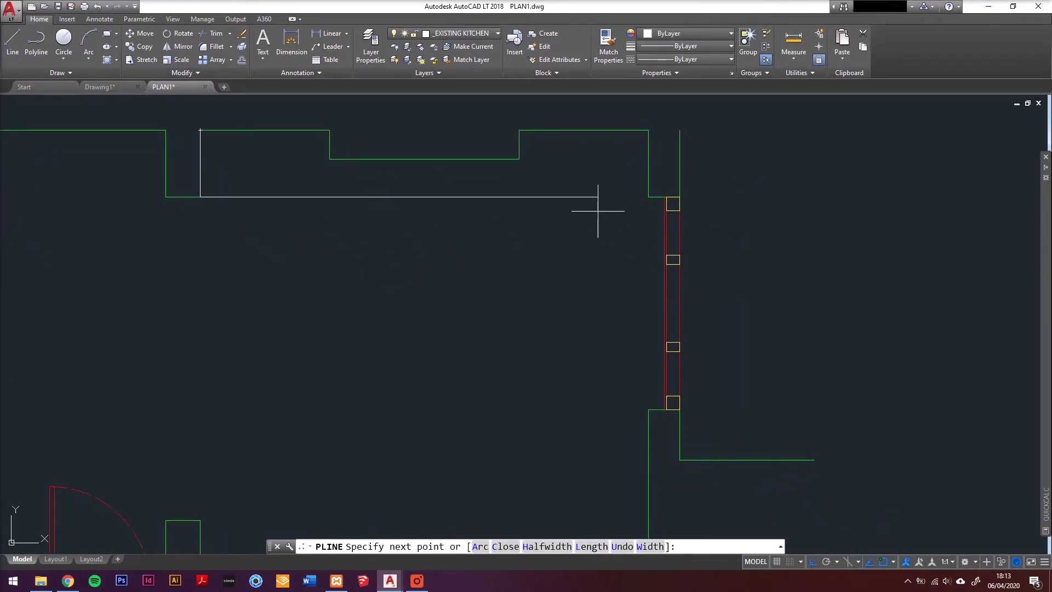
shift+right_click(625, 196)
click(655, 213)
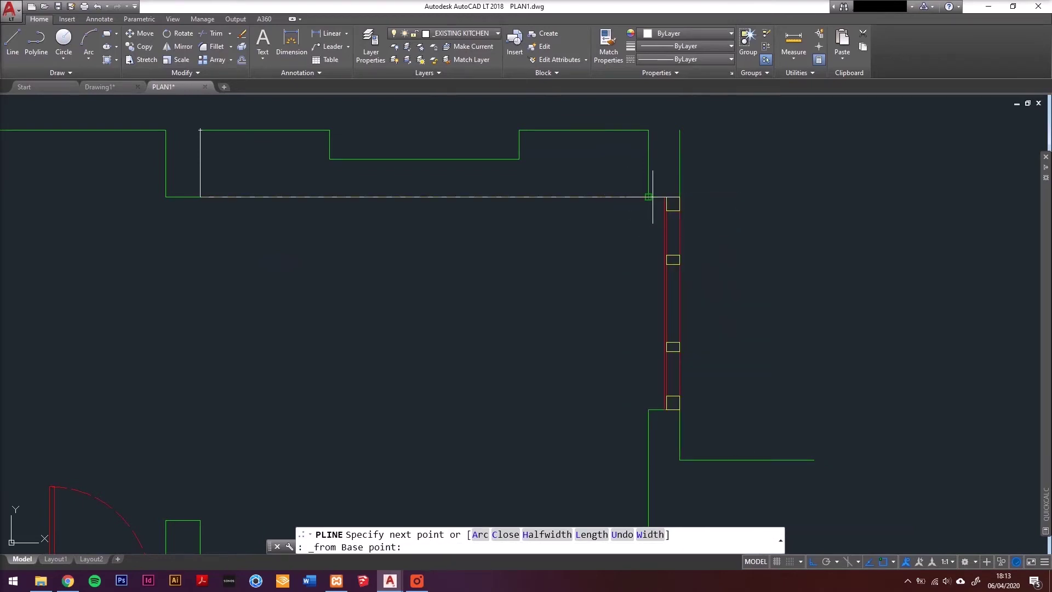
click(649, 197)
text(6)
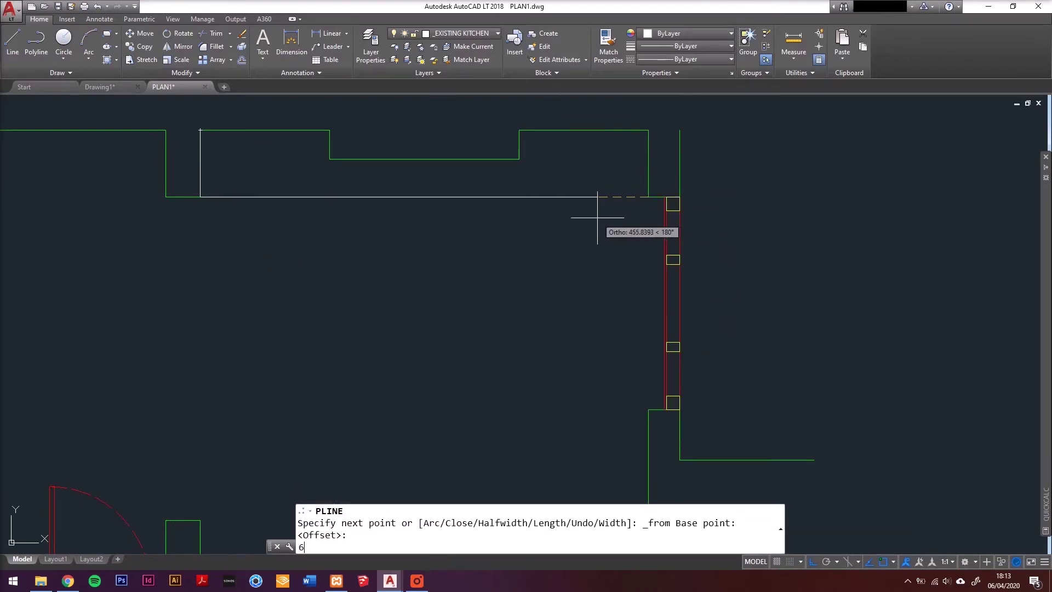
text(00)
key(Return)
Continue the counter outline down past the window, across to the wall and back up to the window's upper corner, then save the drawing.
scroll(575, 237, down, 3)
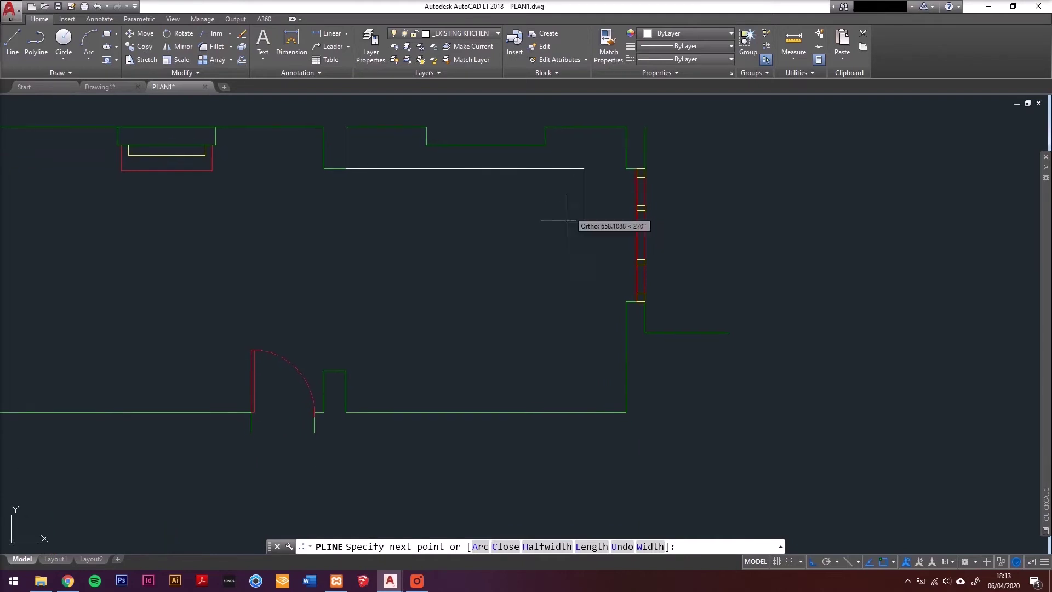
scroll(584, 309, up, 4)
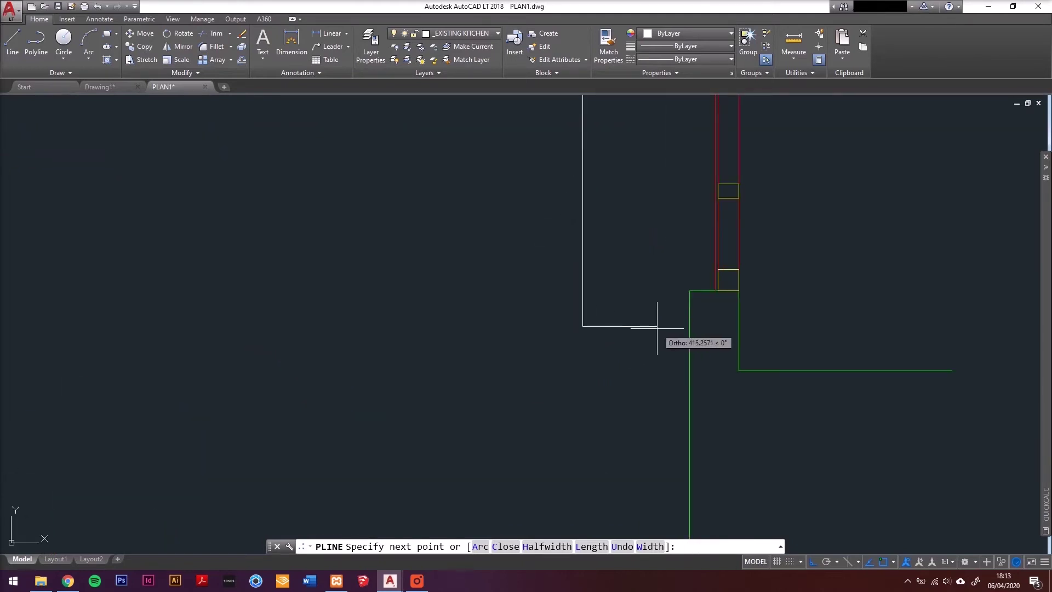
click(689, 326)
scroll(657, 285, down, 3)
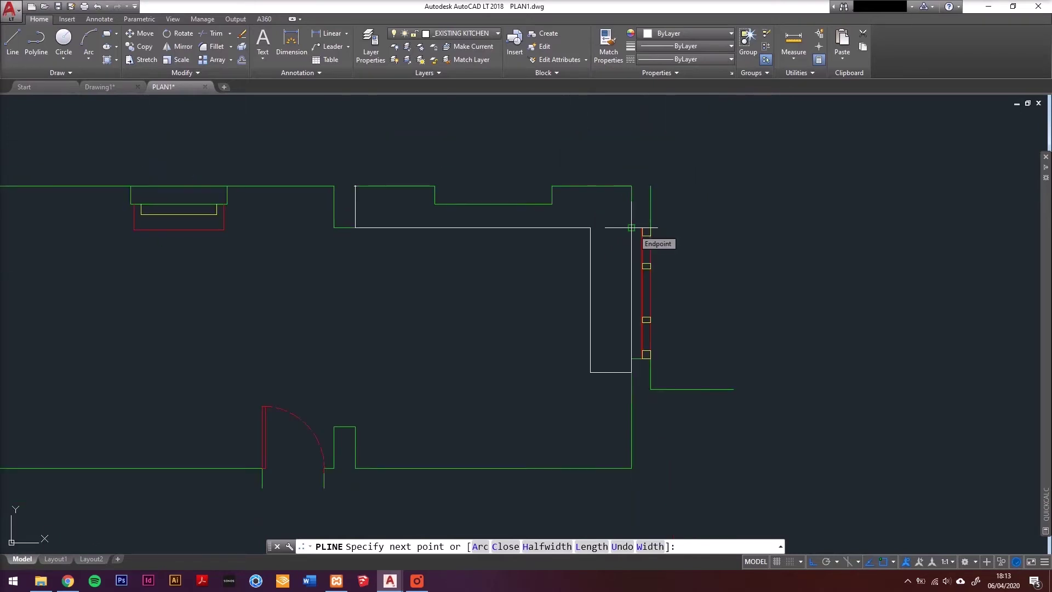
click(631, 227)
key(Escape)
key(ctrl+s)
Shift the left end of the counter outline along the upper wall, away from the pier.
scroll(364, 241, up, 4)
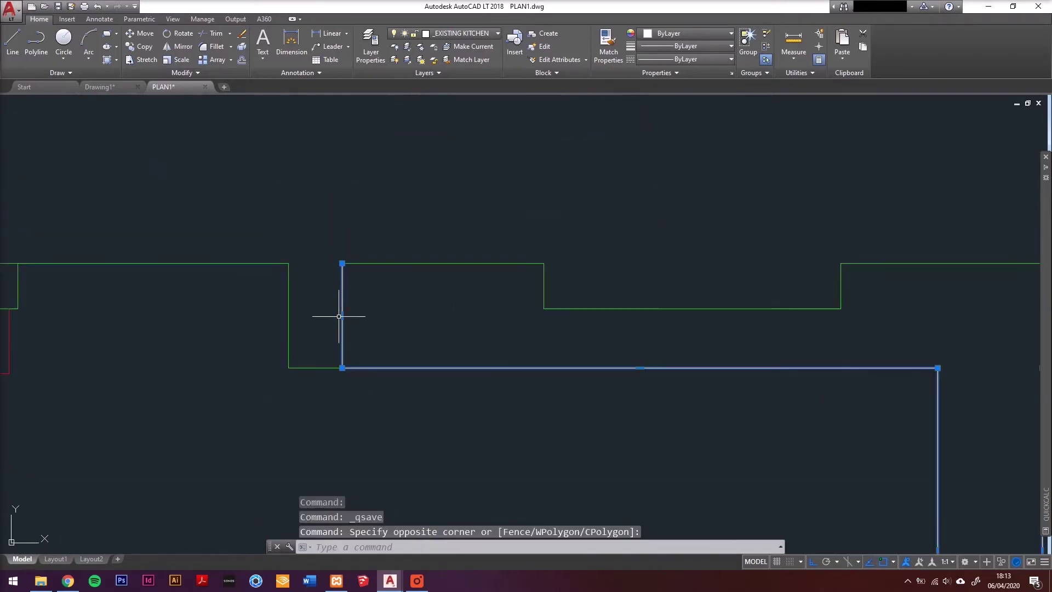
click(367, 246)
click(453, 245)
scroll(442, 212, down, 4)
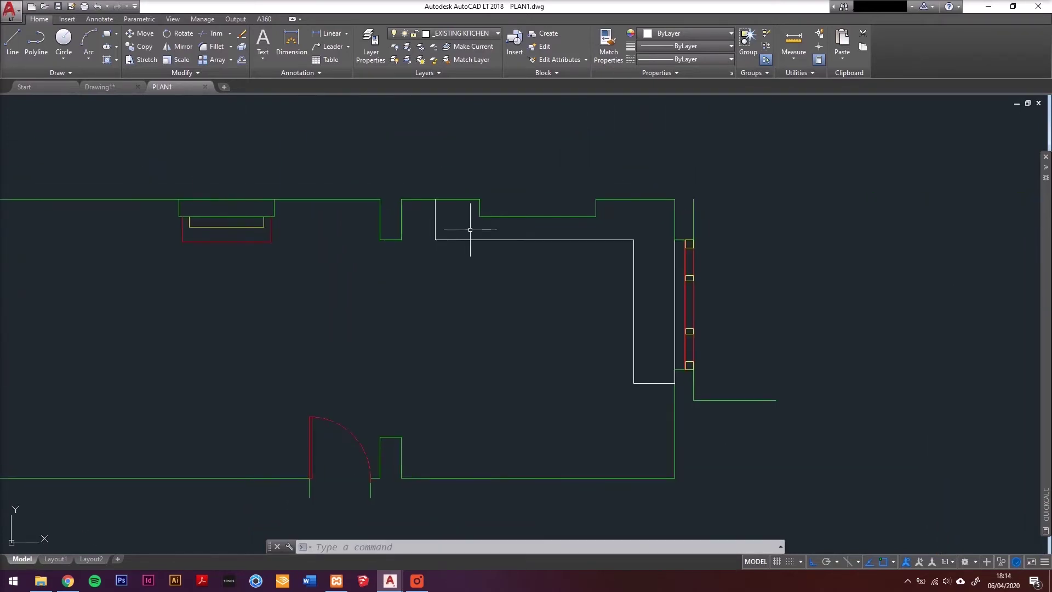
Stretch the upper counter's front edge and the adjoining pier end to 600 mm from the chimney breast face.
scroll(499, 252, up, 2)
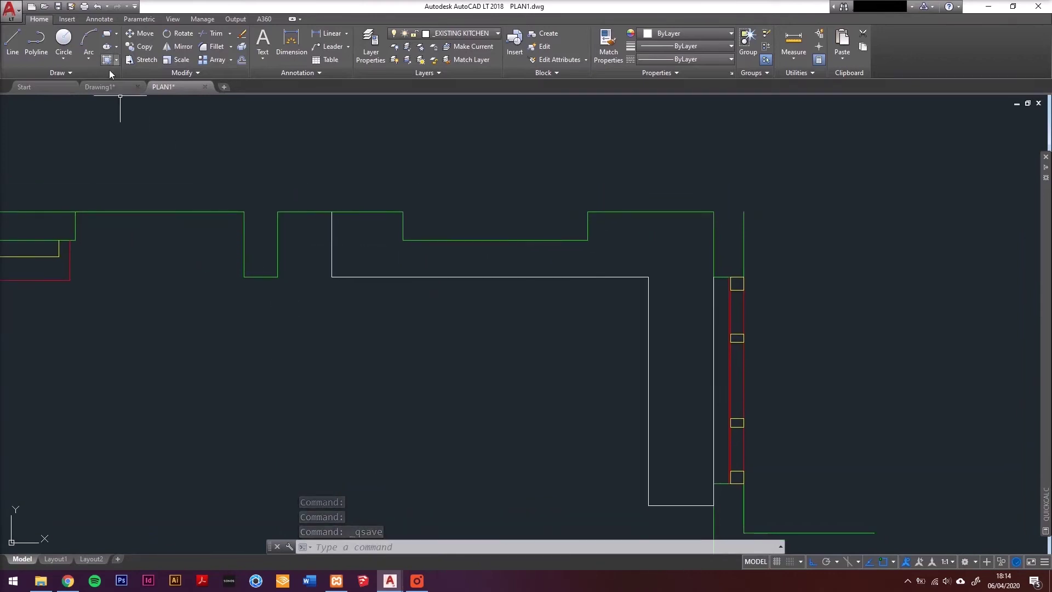
click(146, 60)
click(670, 256)
click(219, 298)
click(486, 277)
shift+right_click(494, 266)
click(548, 287)
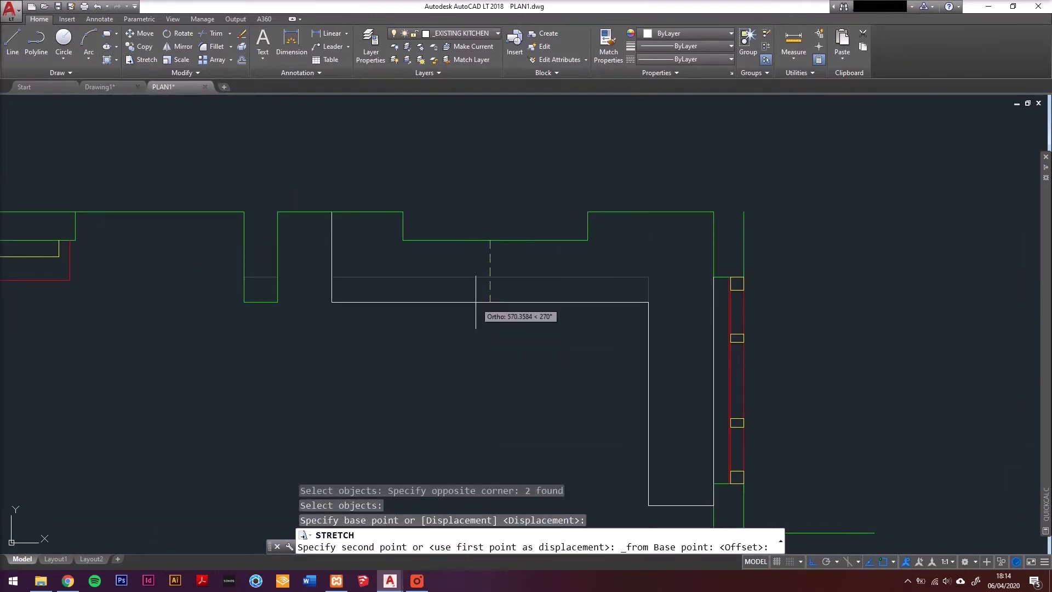
text(600)
scroll(265, 259, down, 3)
key(Return)
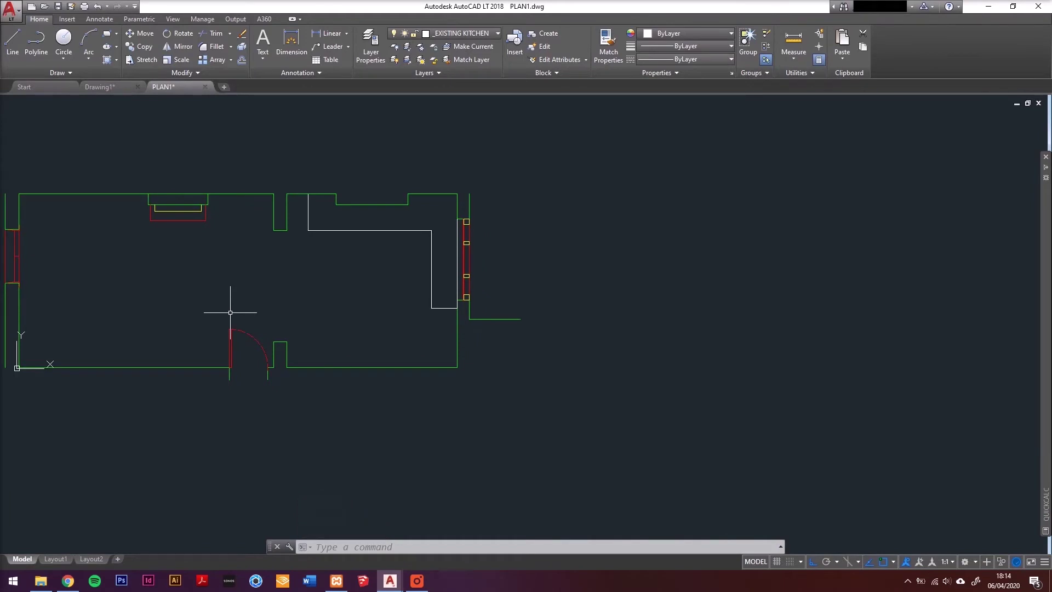
Select the kitchen chimney breast and the counter outline for another stretch.
scroll(231, 301, up, 3)
key(Return)
scroll(747, 200, up, 2)
click(661, 294)
click(364, 271)
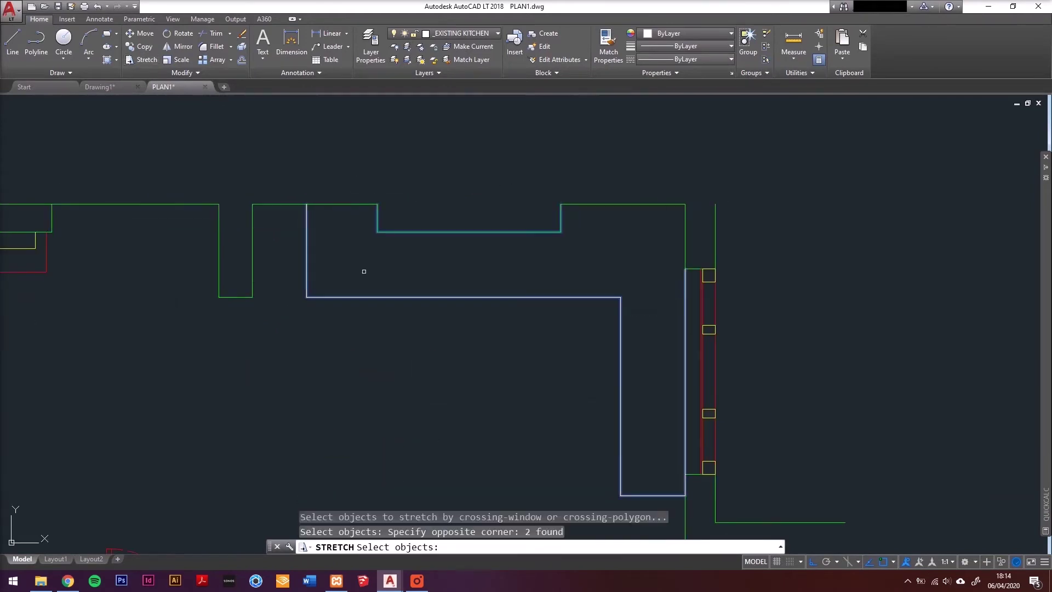
Stretch the shallow projection on the kitchen's upper wall to a depth of 120 and save the drawing.
key(Return)
click(377, 204)
shift+right_click(374, 204)
click(395, 215)
click(377, 204)
text(120)
key(Return)
scroll(336, 287, down, 3)
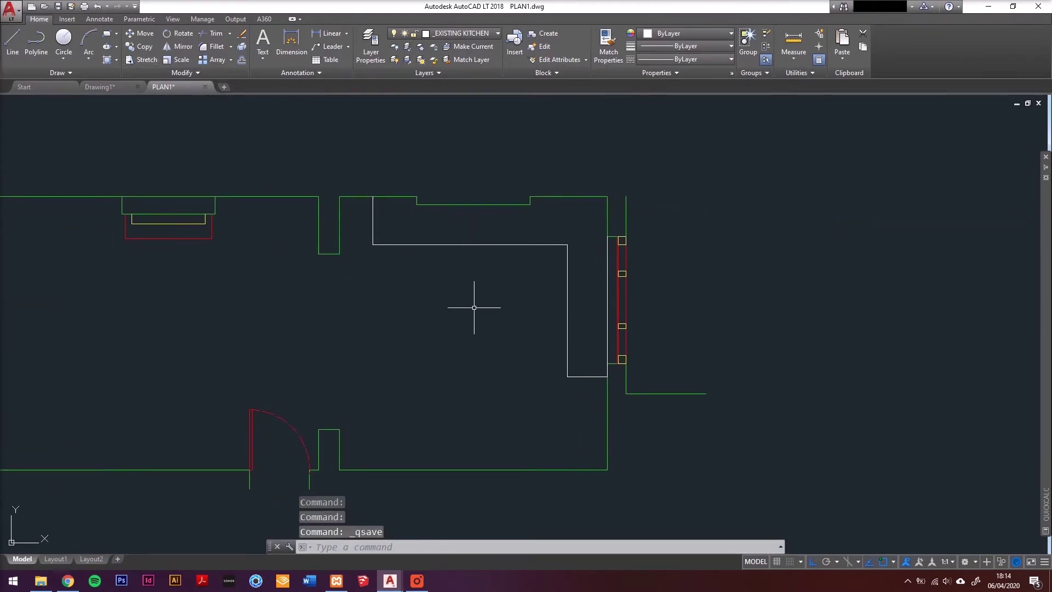
key(ctrl+s)
Draw a rectangle 1800 wide and 300 deep inside the upper run of the kitchen worktop.
middle_drag(452, 286, 401, 278)
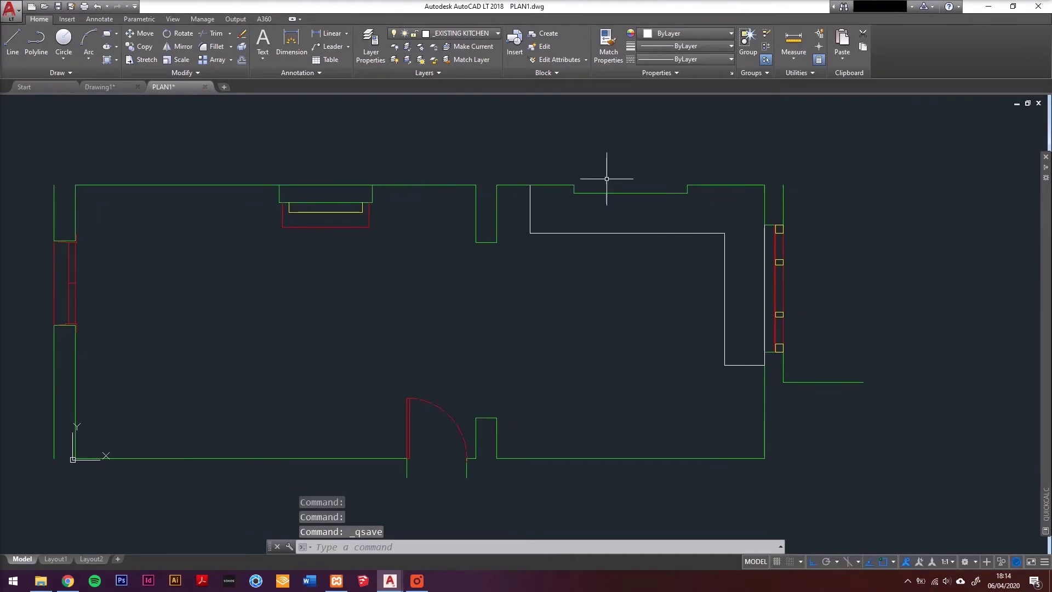
scroll(583, 208, up, 4)
scroll(505, 226, down, 2)
middle_drag(505, 226, 390, 232)
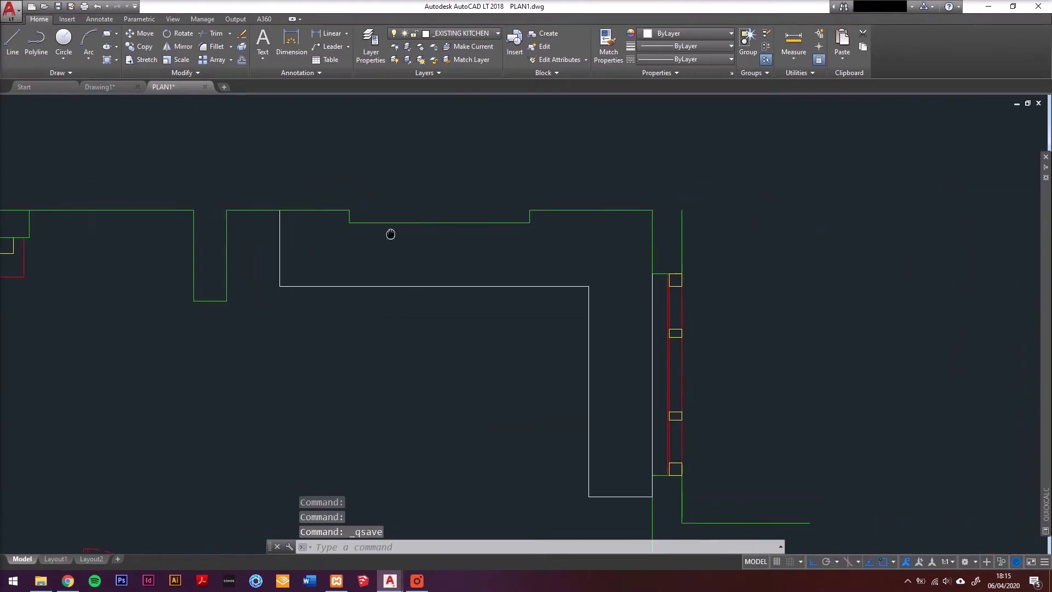
scroll(323, 221, up, 2)
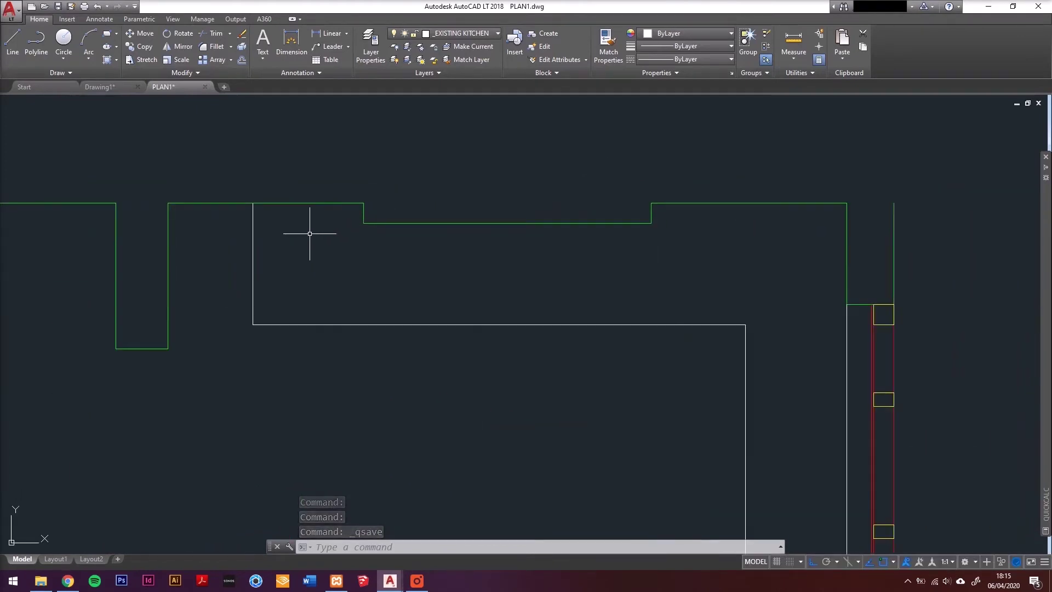
middle_drag(352, 225, 324, 231)
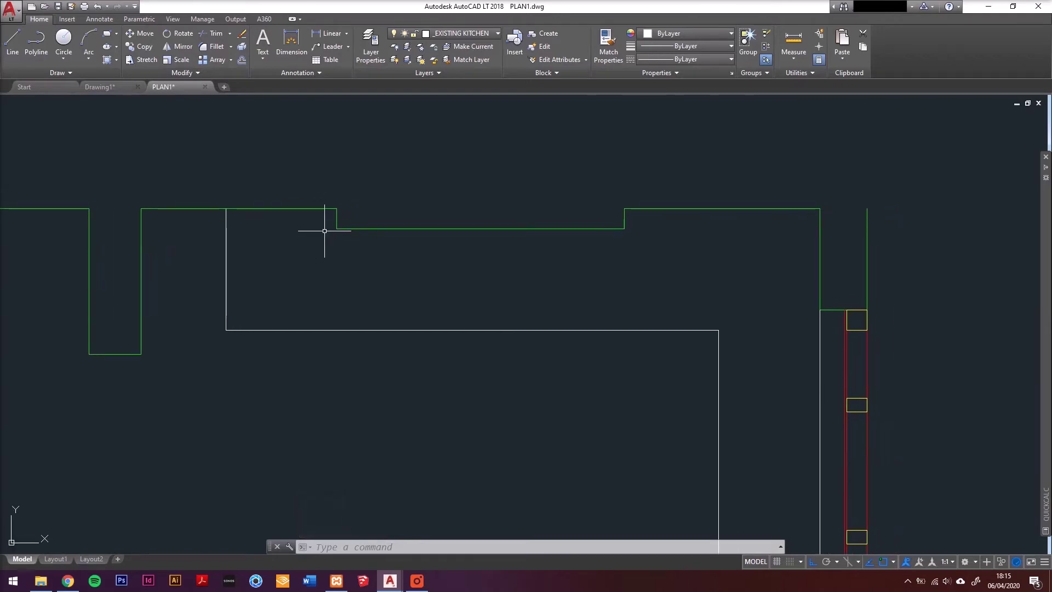
text(REC)
key(Return)
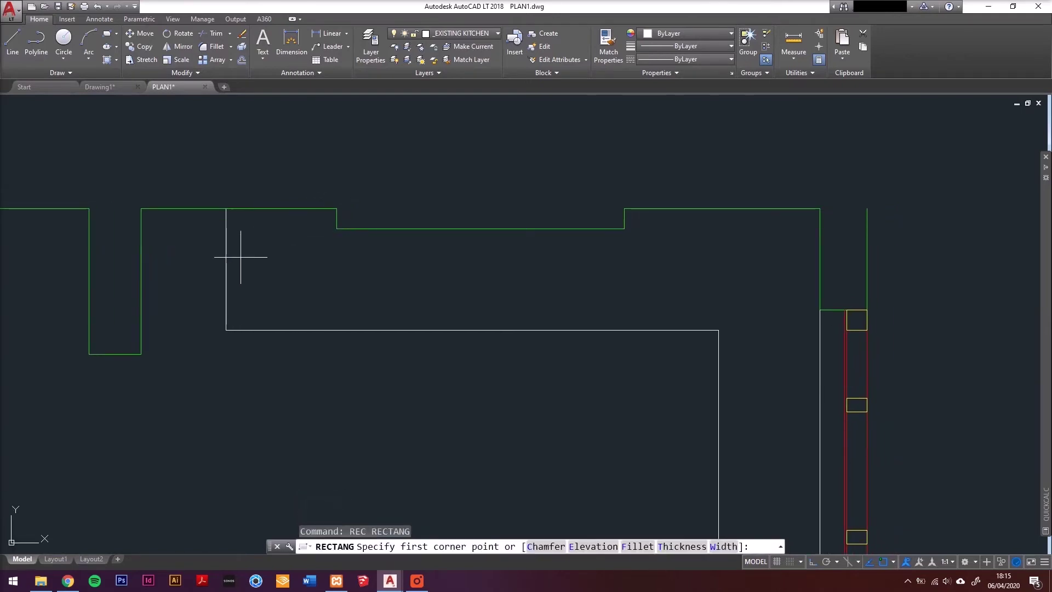
click(251, 243)
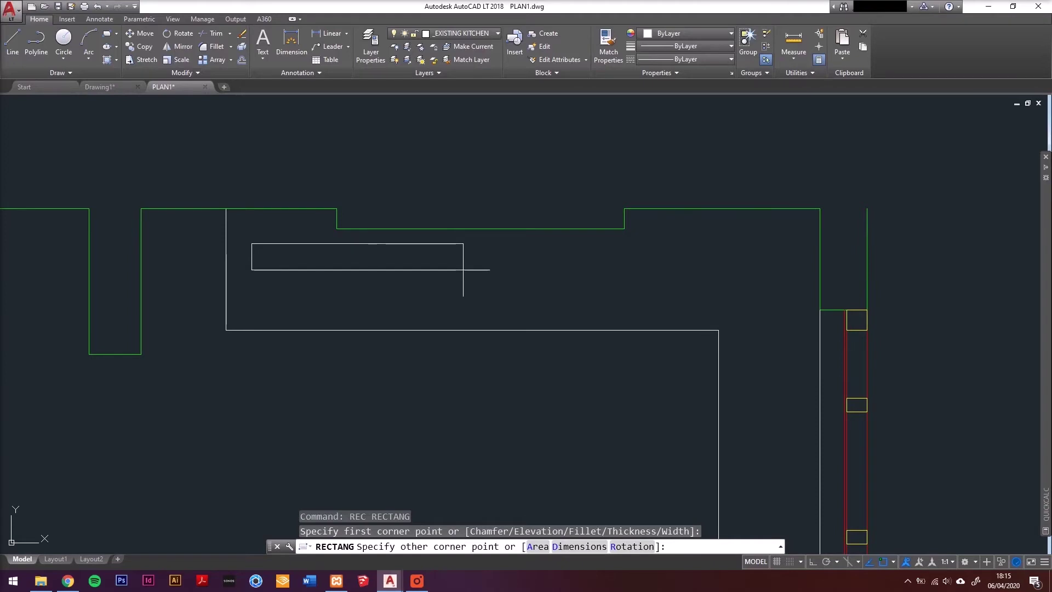
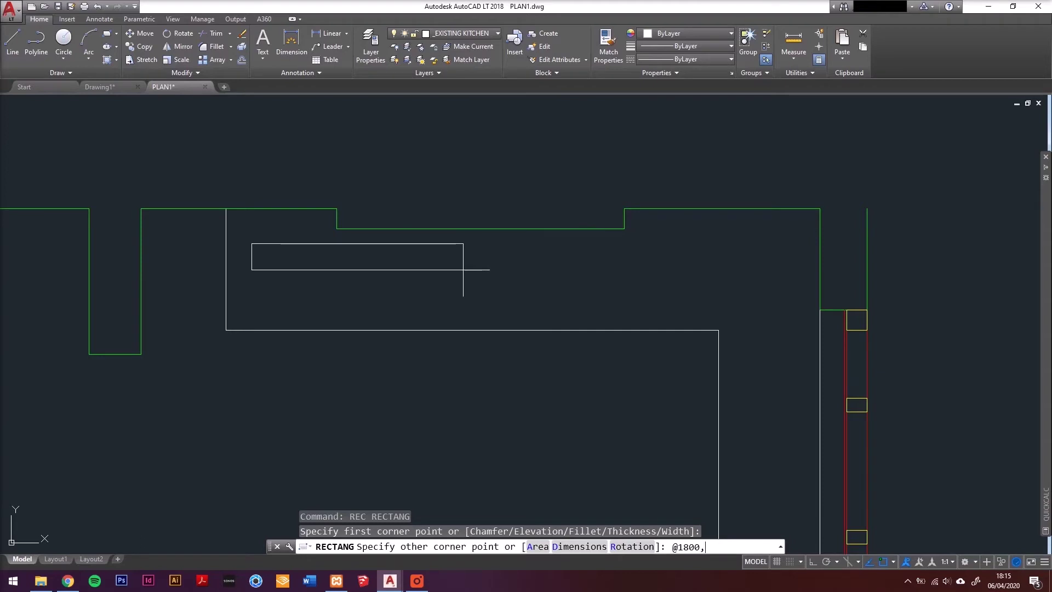
text(300)
key(Return)
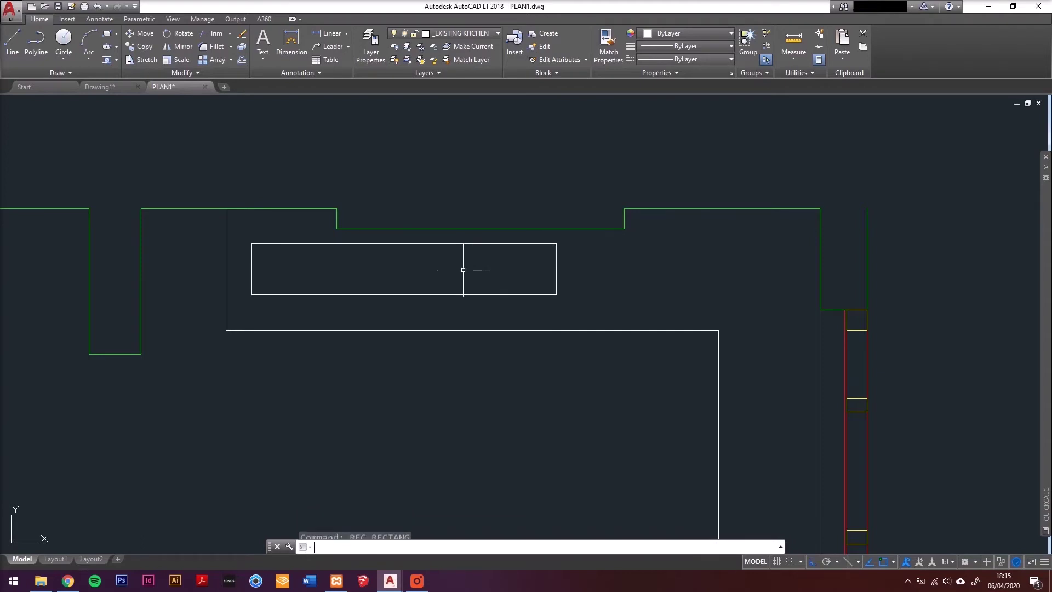
Move the rectangle so its upper-right corner meets the lower-right corner of the wall projection.
drag(465, 270, 423, 300)
text(m)
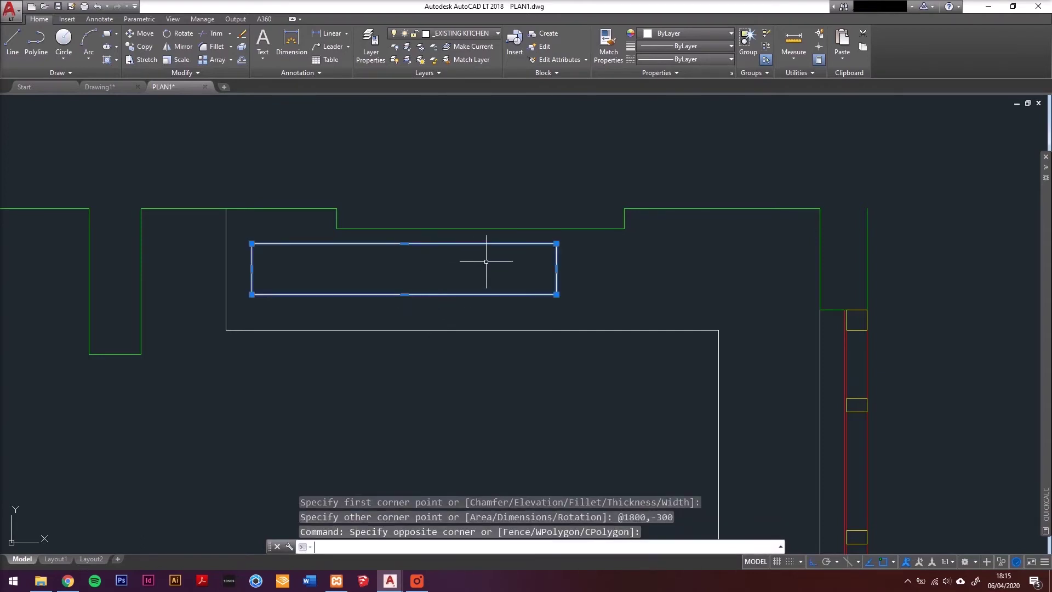
key(Return)
click(556, 243)
click(619, 233)
click(619, 233)
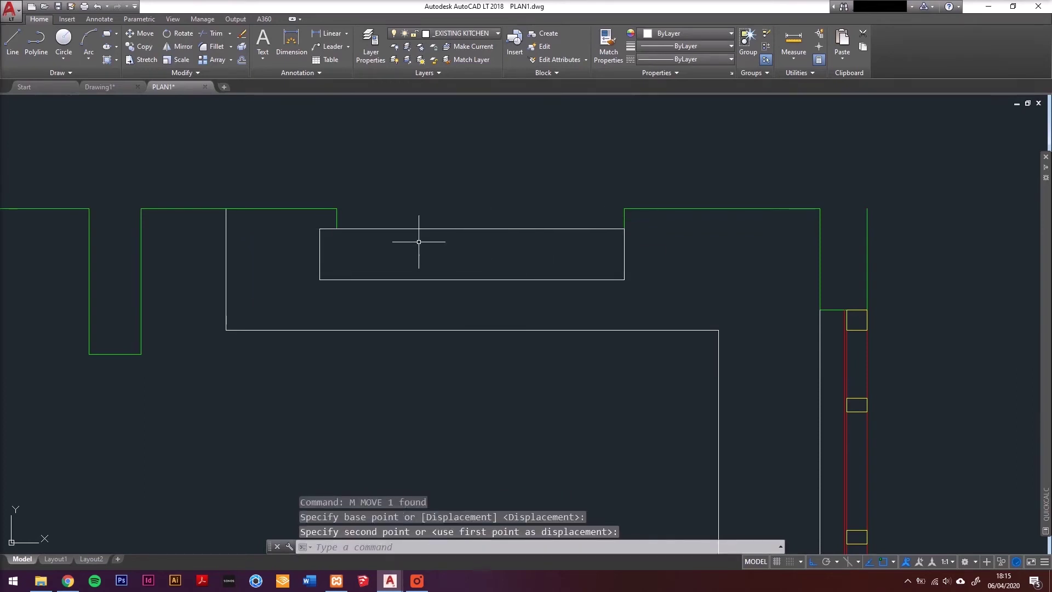
Draw a short line from the rectangle's upper-left corner up to the kitchen wall.
middle_drag(418, 235, 435, 216)
middle_drag(367, 211, 379, 226)
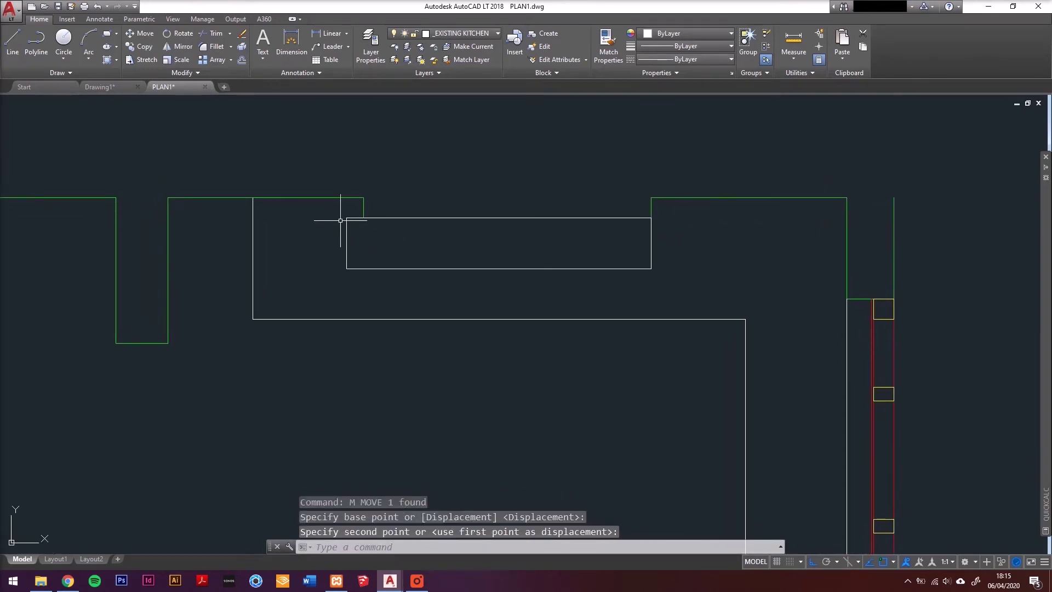
text(l)
key(Return)
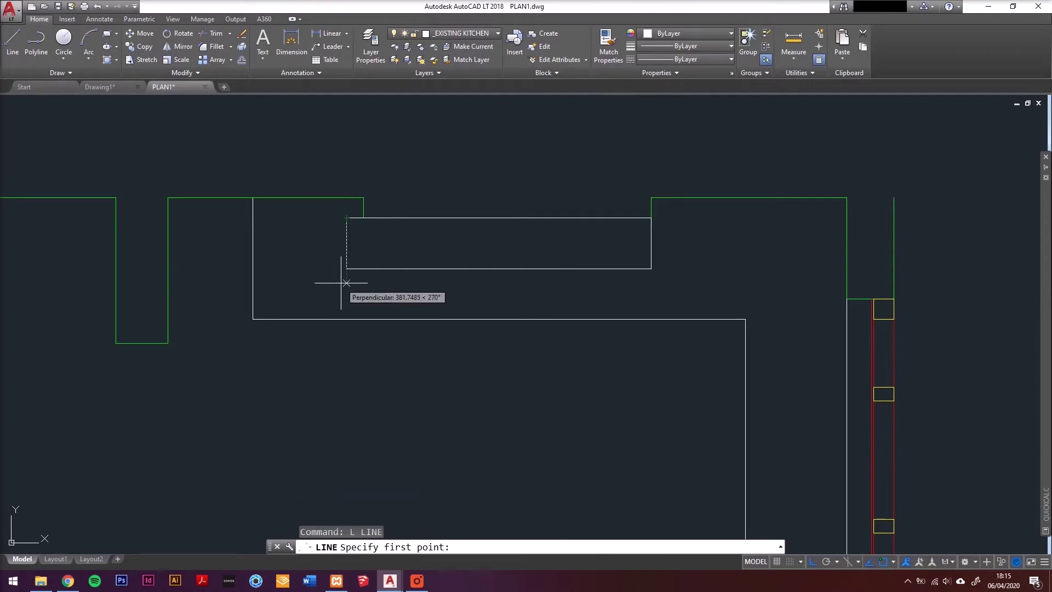
click(347, 217)
click(347, 198)
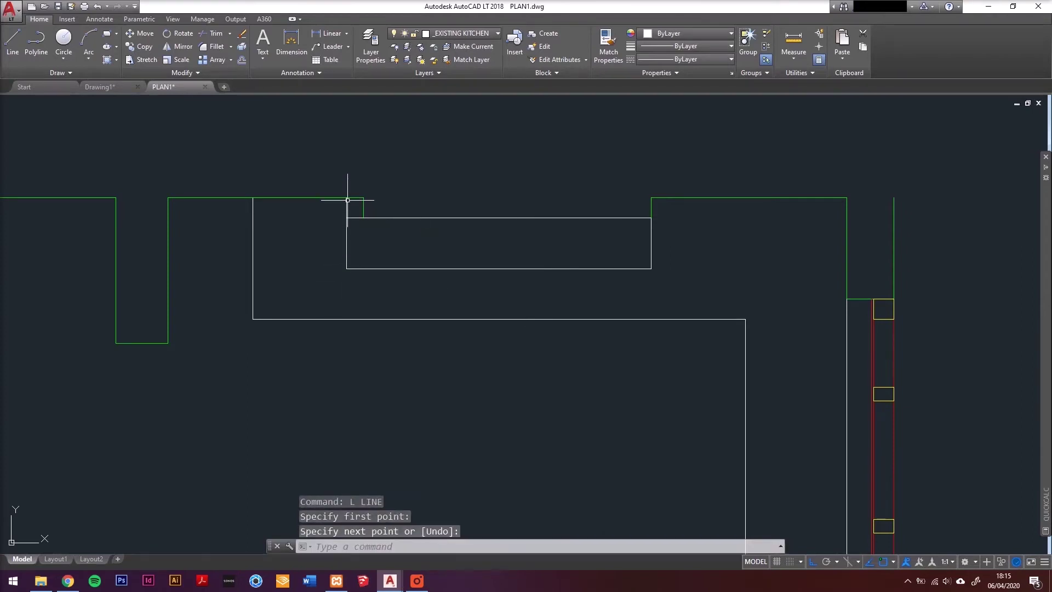
key(Escape)
click(609, 46)
click(356, 197)
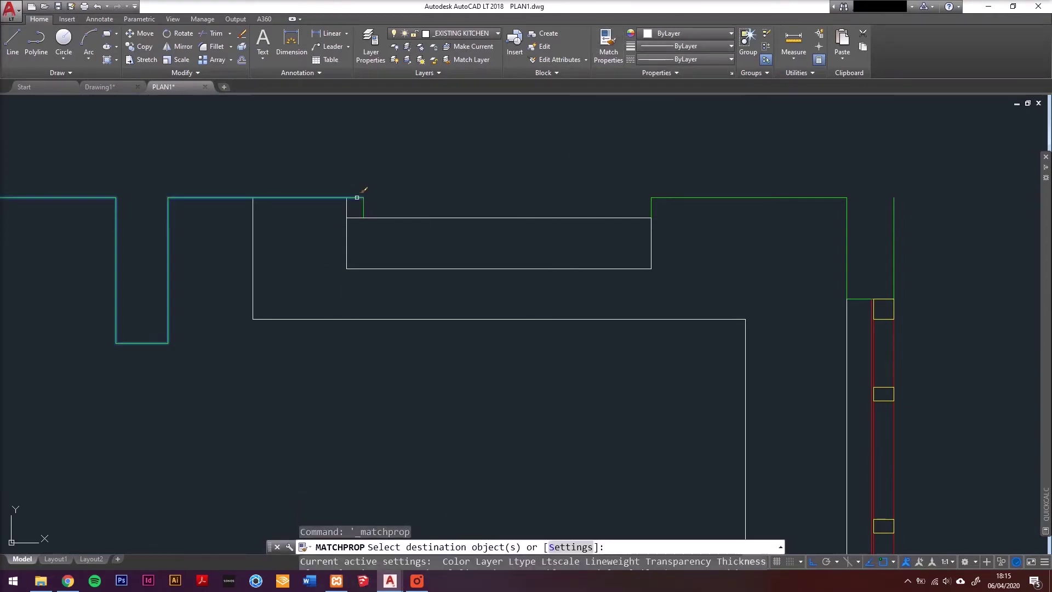
key(Escape)
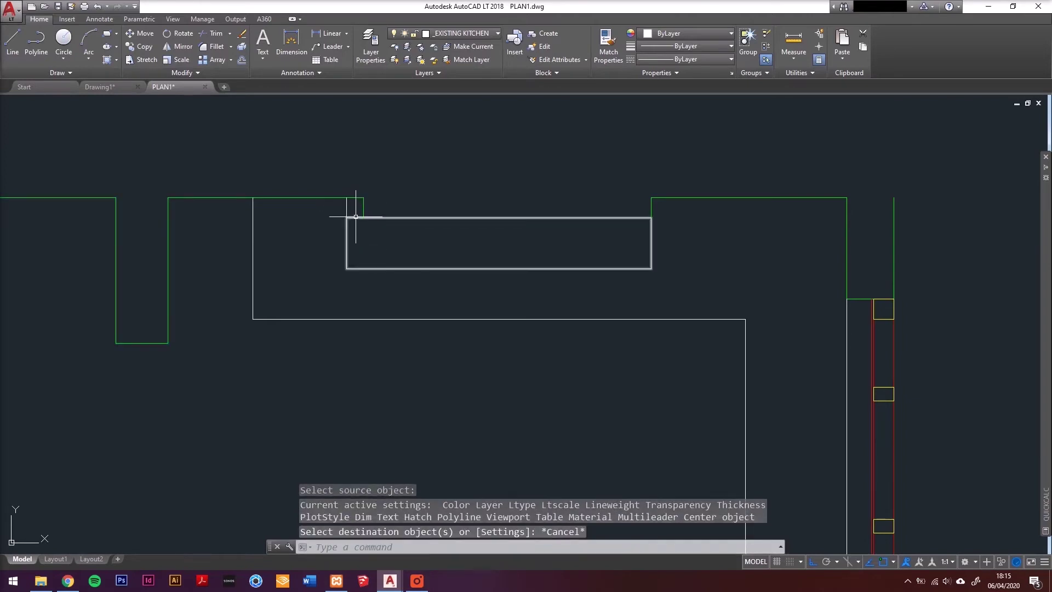
click(352, 209)
key(Escape)
Try to trim the rectangle's upper edge beside the wall projection, using the short line and rectangle as cutting edges.
text(TR)
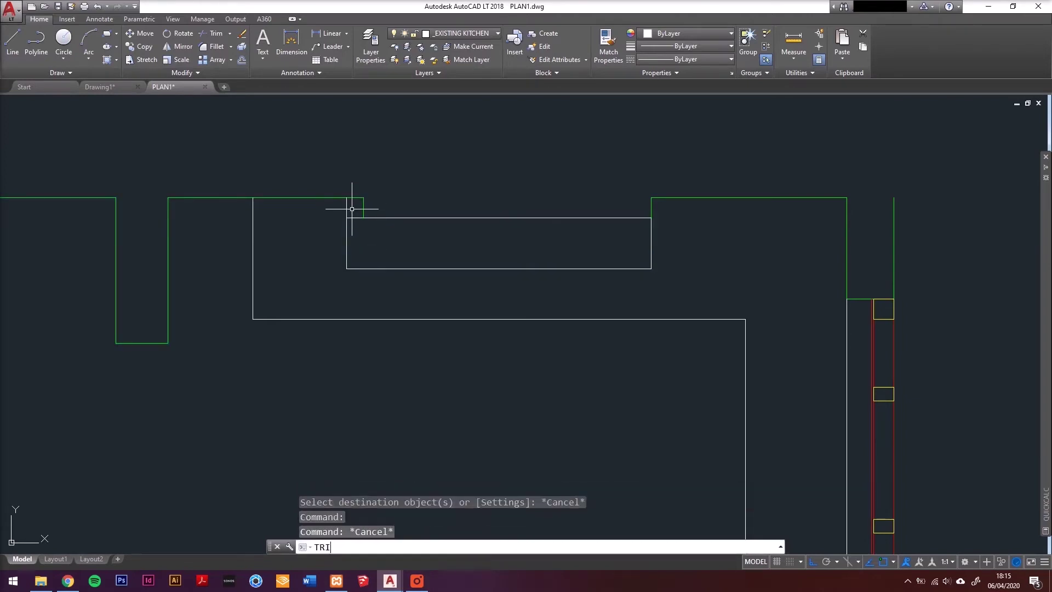
text(I)
key(Return)
scroll(352, 209, up, 4)
click(352, 219)
click(331, 237)
key(Return)
click(359, 216)
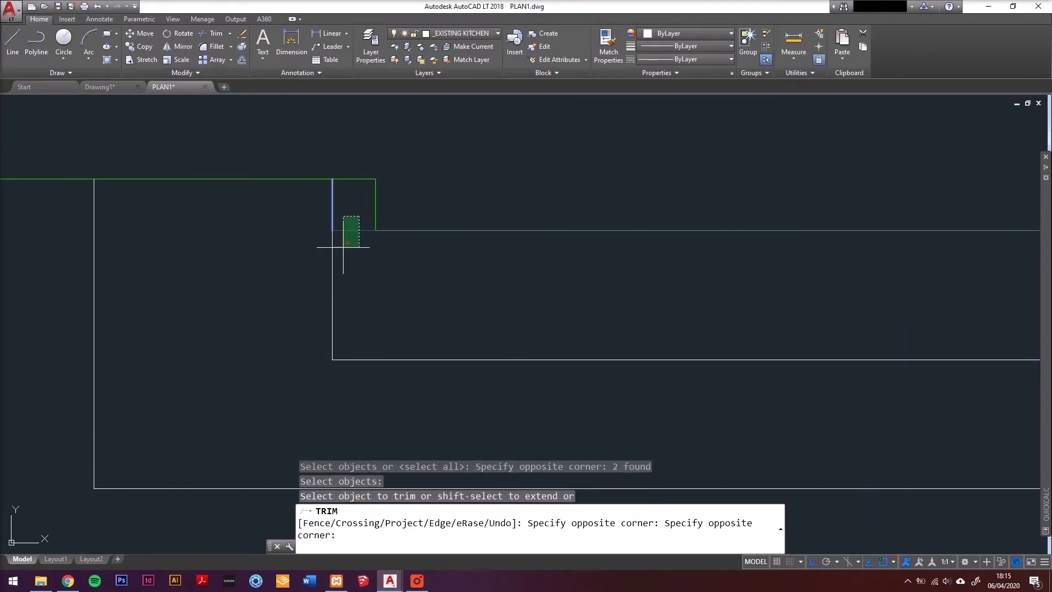
key(Escape)
Trim the rectangle's upper edge between the short line and the projection, using that line and the wall as cutting edges.
key(Return)
click(402, 170)
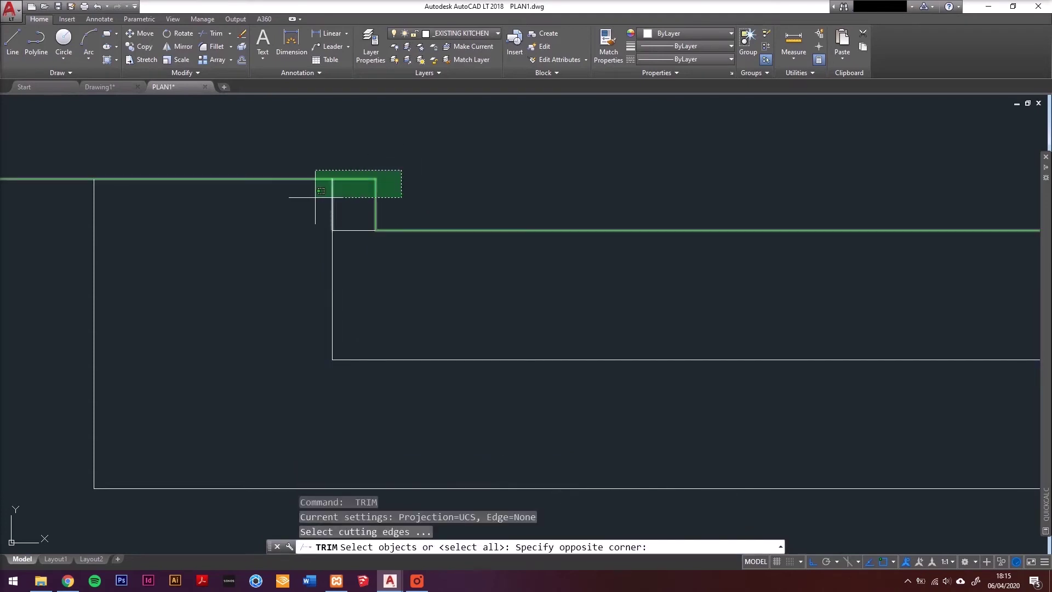
click(321, 190)
key(Return)
click(347, 216)
click(340, 237)
key(Escape)
scroll(345, 228, down, 3)
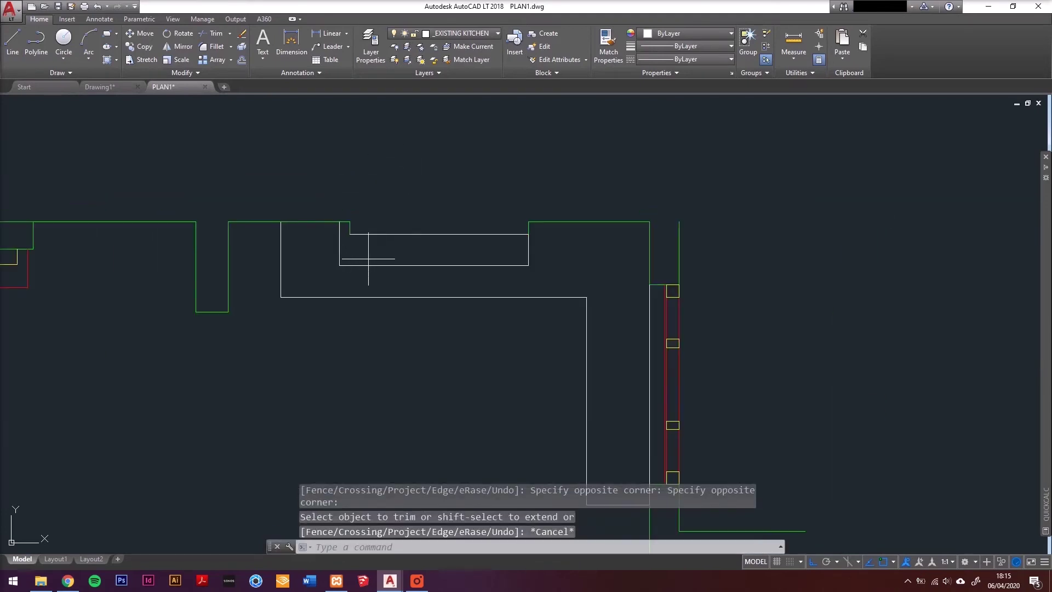
Join the short line and the trimmed rectangle into one polyline and save the drawing.
drag(369, 258, 350, 260)
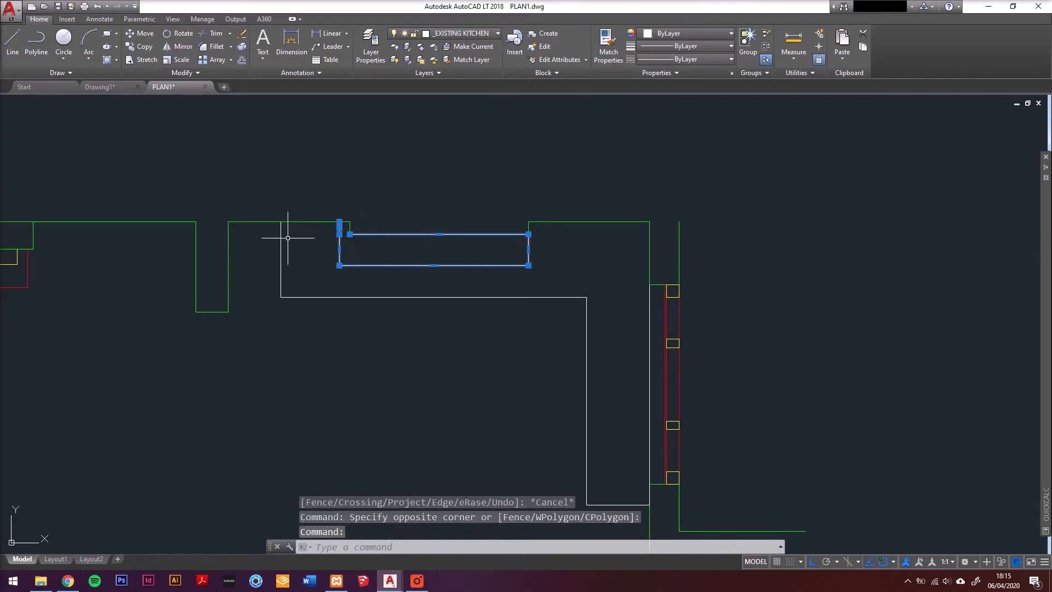
text(j)
key(Return)
scroll(380, 223, down, 5)
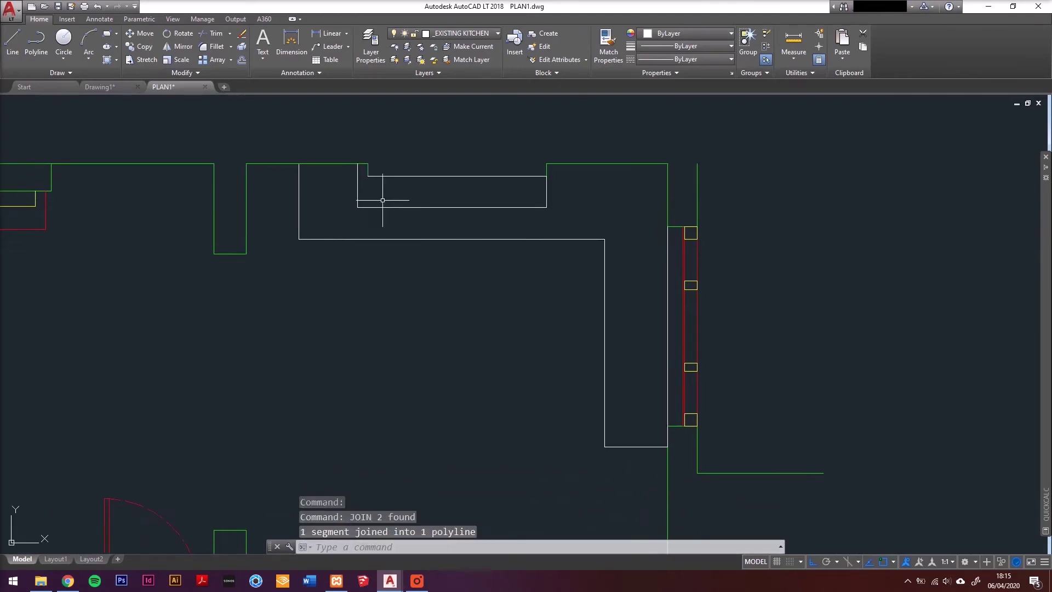
key(ctrl+s)
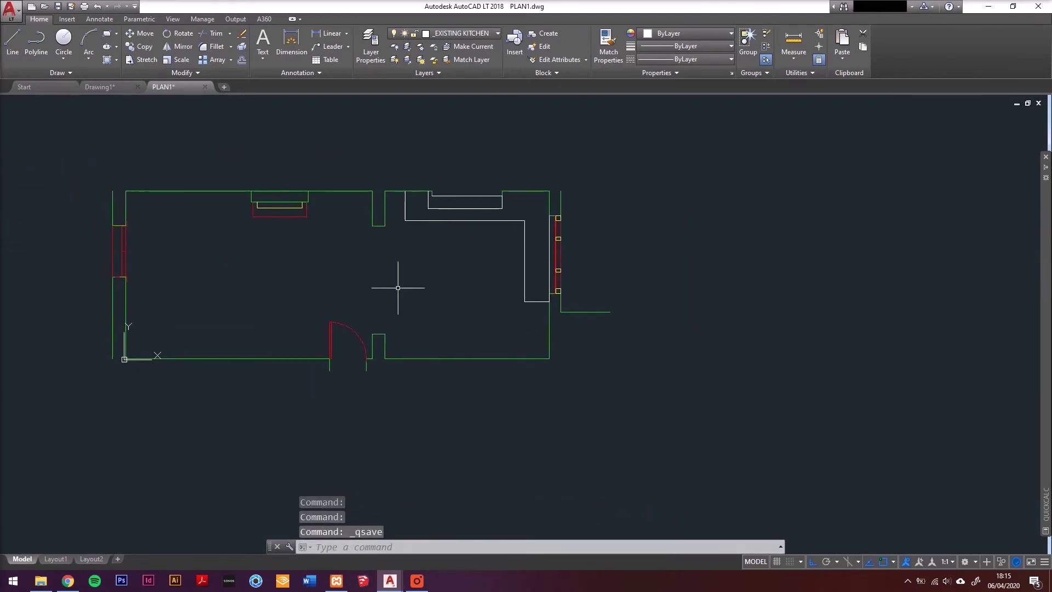
scroll(364, 294, up, 3)
mouse_move(363, 294)
middle_down()
mouse_move(521, 305)
mouse_move(461, 275)
middle_up()
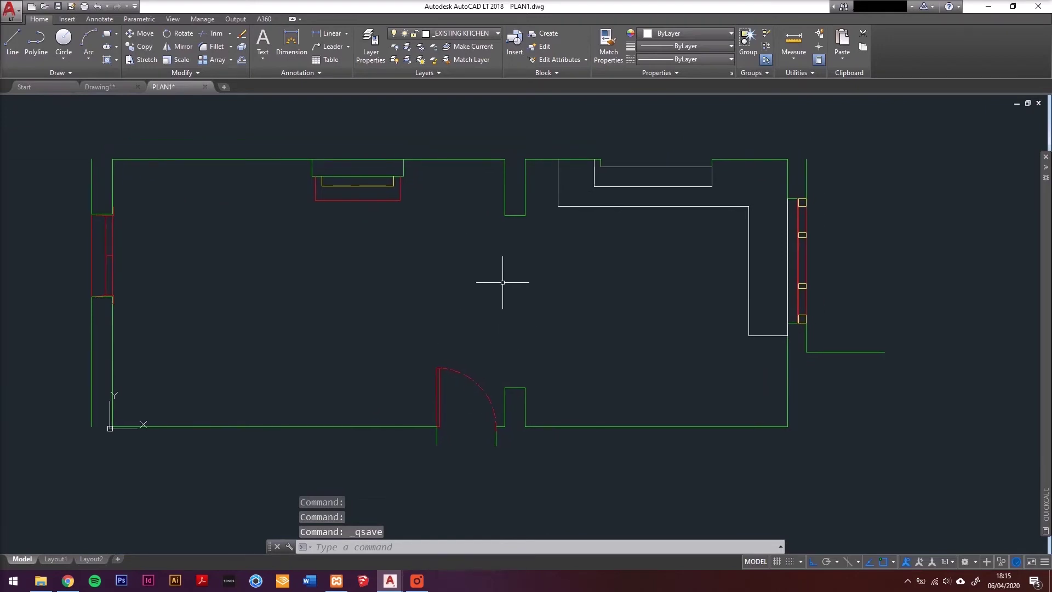
click(418, 583)
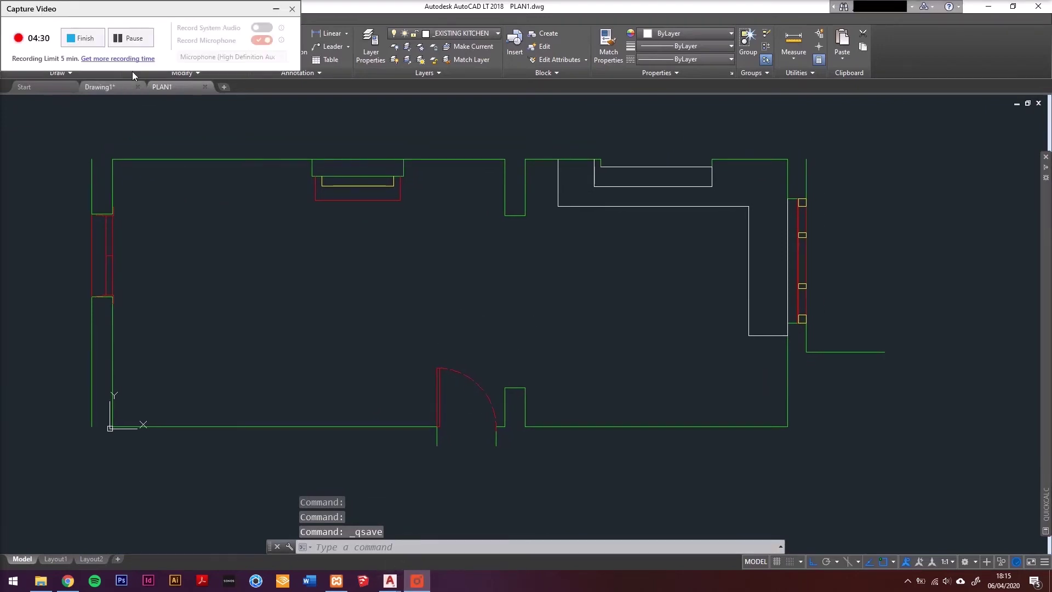
click(83, 38)
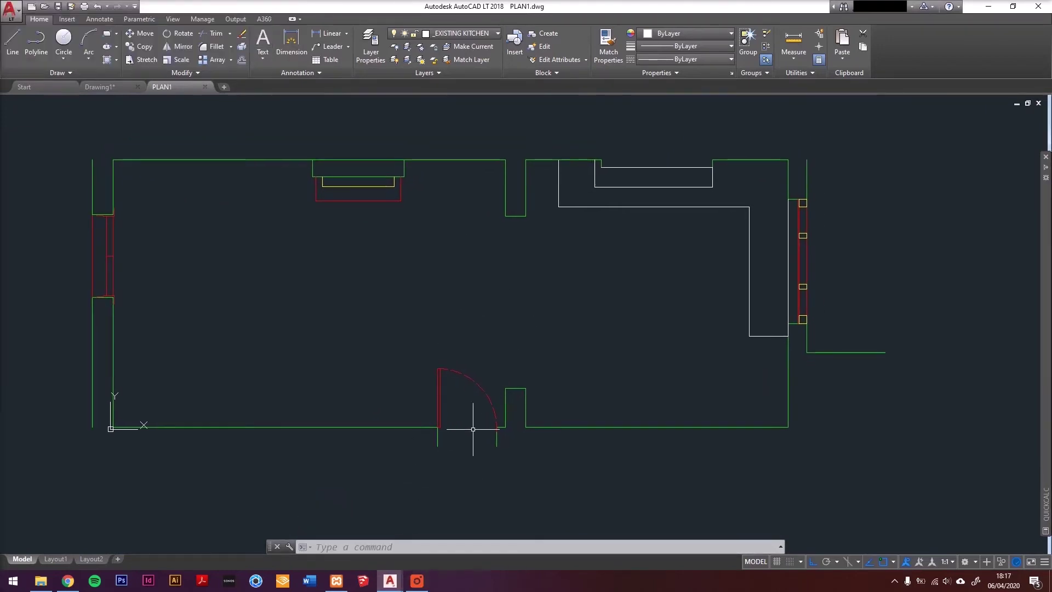
Mirror the door leaf and swing arc about the vertical line midway between the doorway's jambs, removing the original.
scroll(458, 436, up, 4)
click(464, 248)
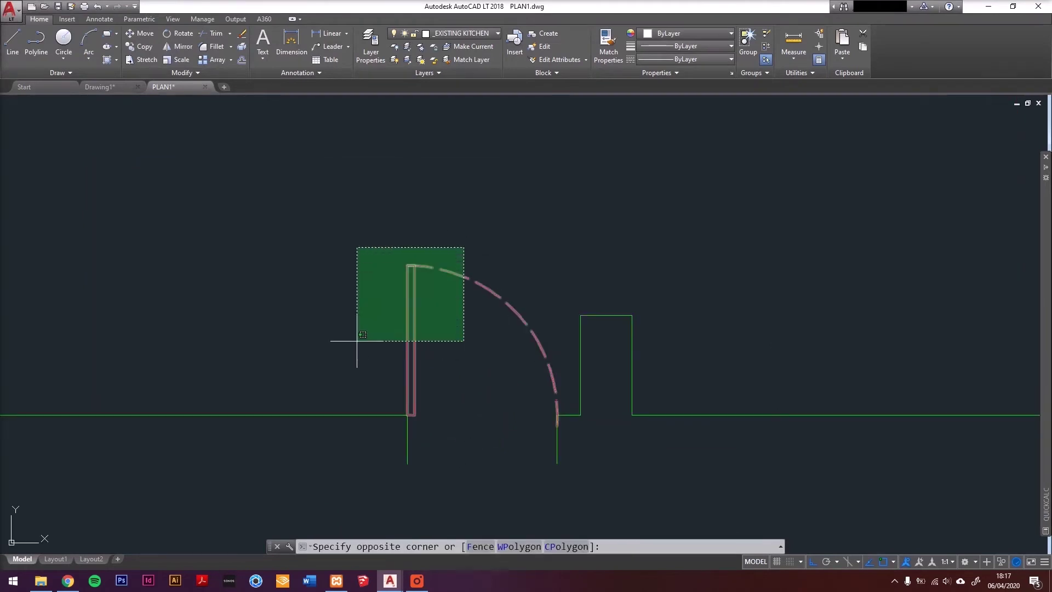
click(354, 342)
text(mi)
key(Return)
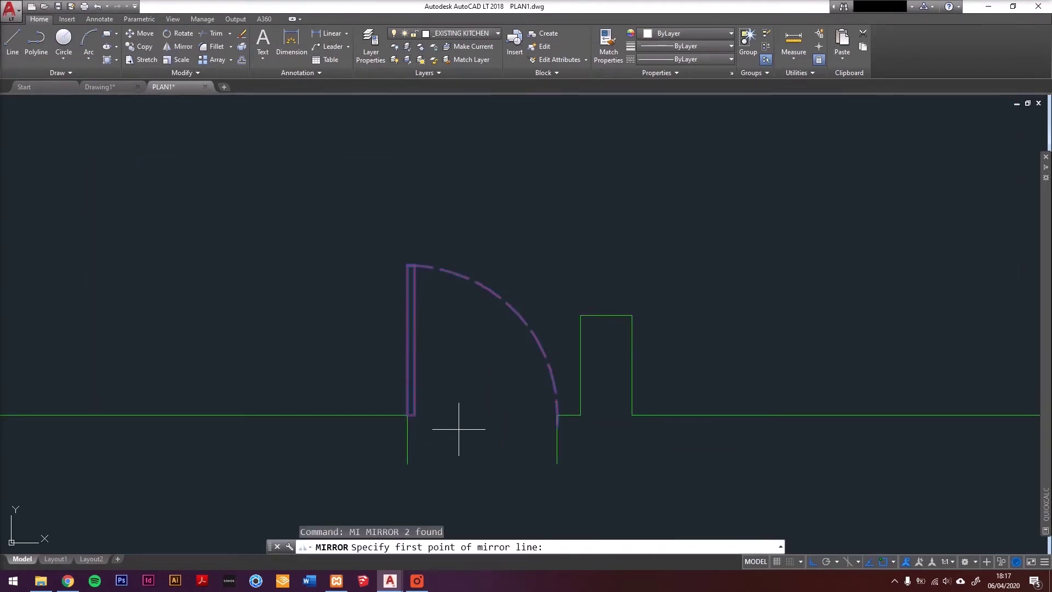
shift+right_click(458, 432)
click(482, 204)
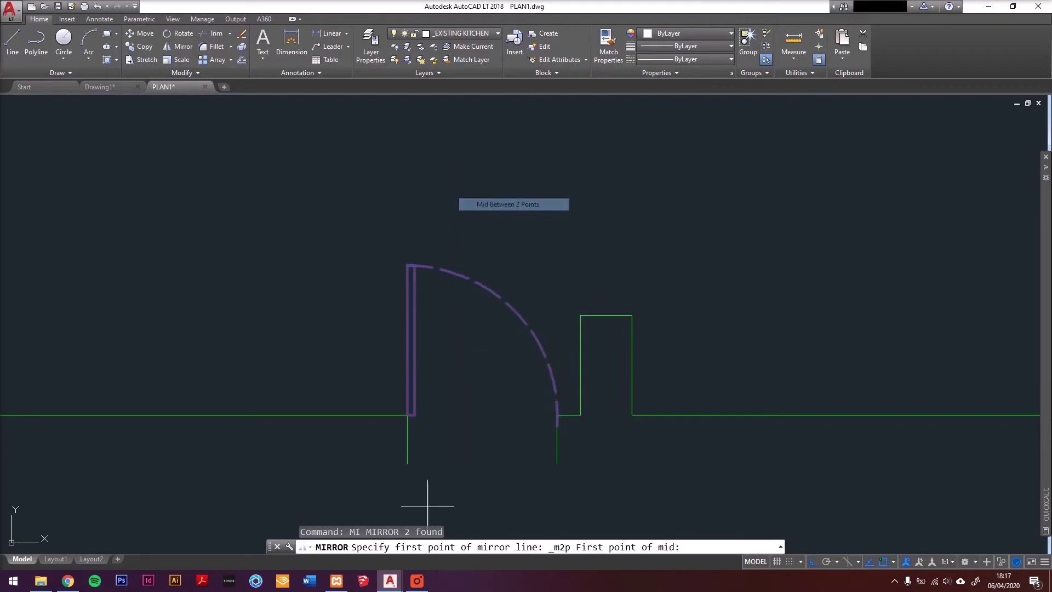
click(408, 466)
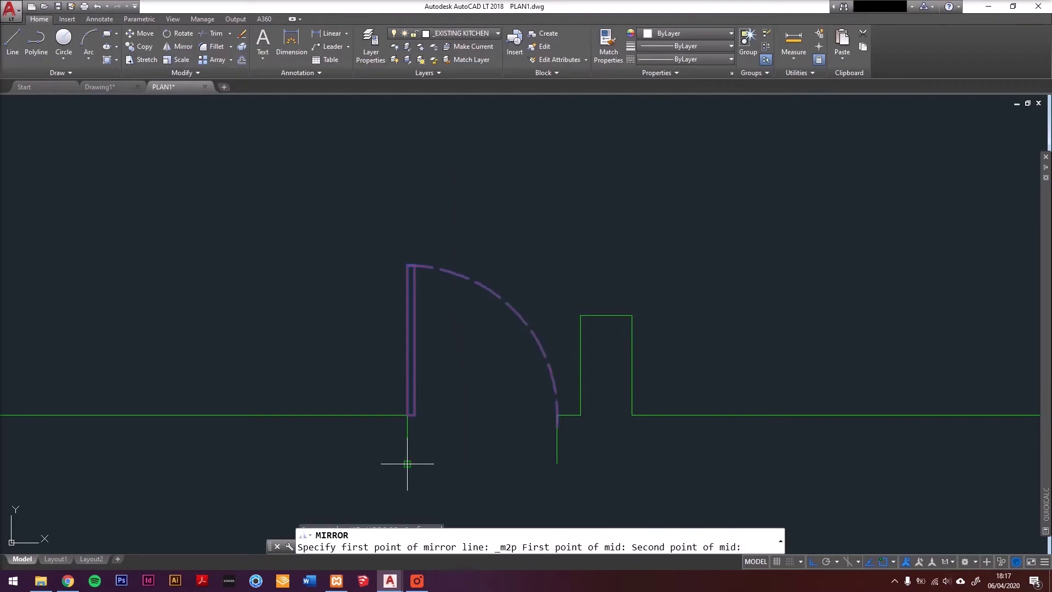
click(557, 464)
scroll(557, 465, down, 8)
click(463, 373)
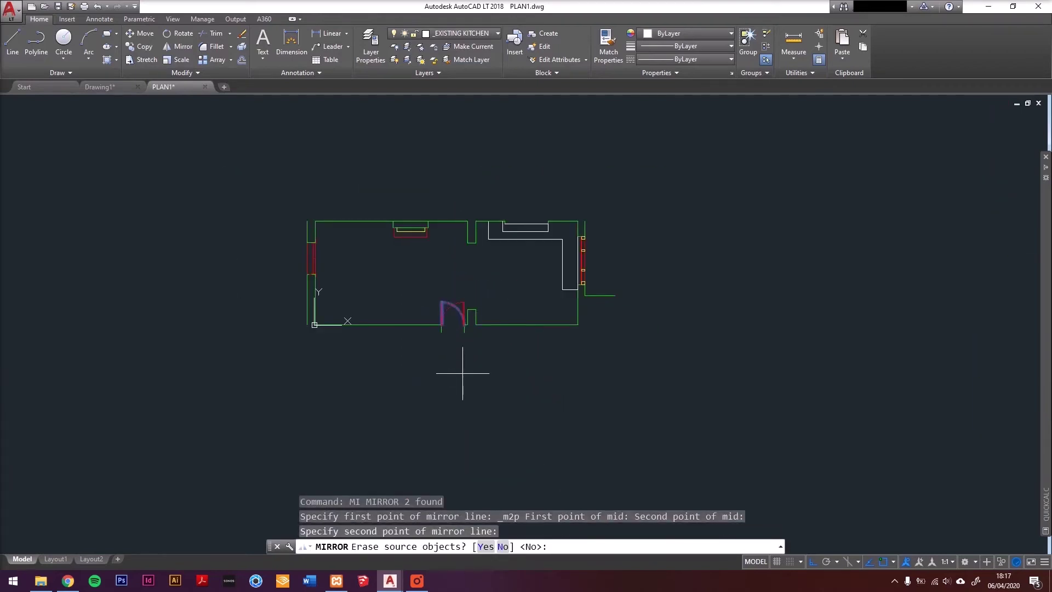
text(yn)
key(Return)
key(Return)
scroll(466, 336, up, 6)
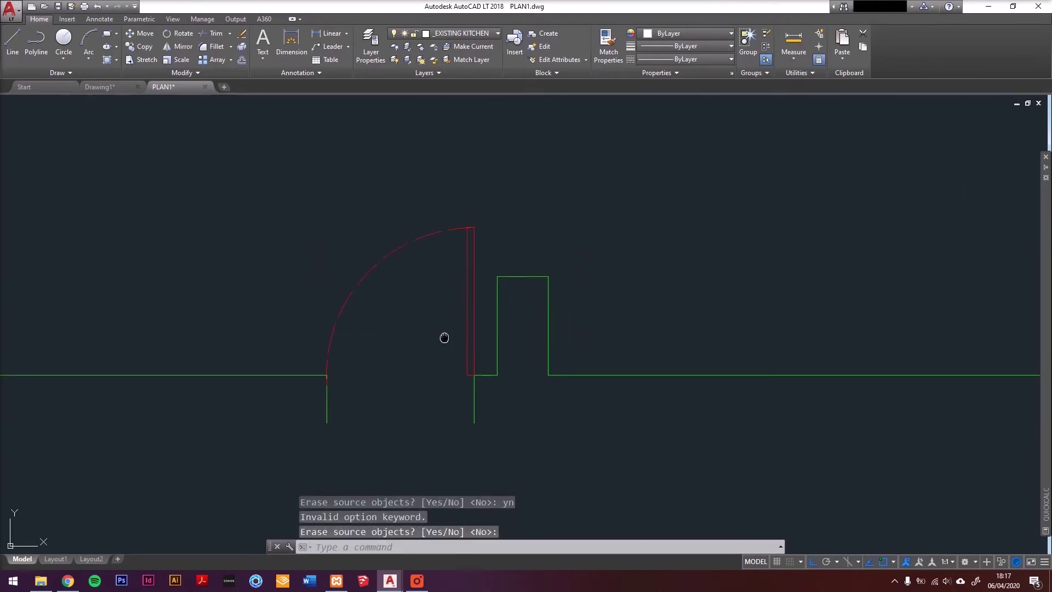
click(473, 222)
click(433, 245)
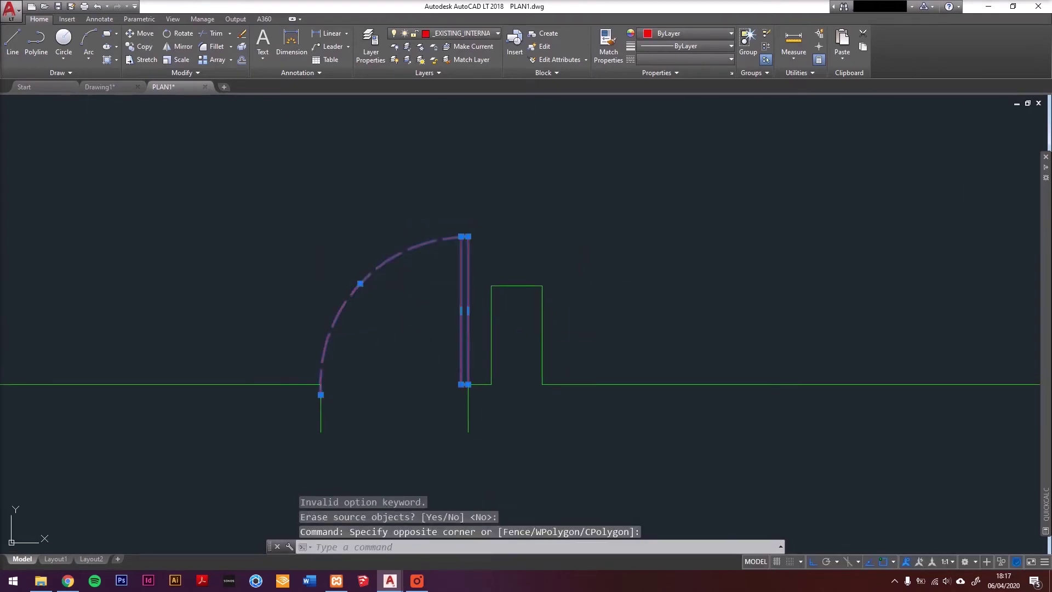
click(1030, 288)
click(255, 427)
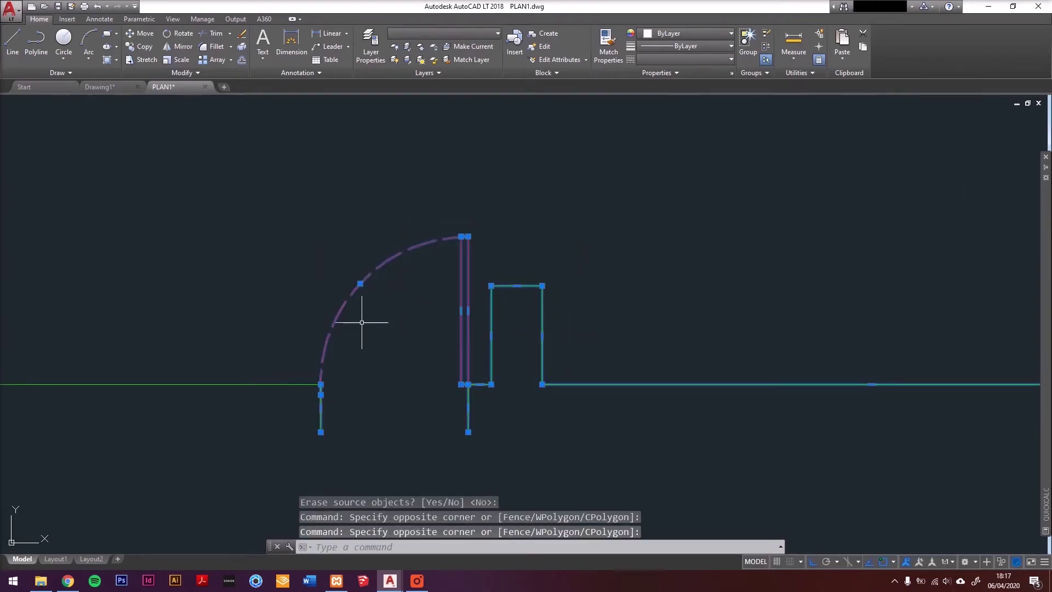
key(Escape)
Copy the mirrored door leaf, its swing arc and the jamb line at the arc's end to empty space outside the plan's lower-right corner.
click(477, 223)
click(383, 281)
click(329, 422)
click(319, 403)
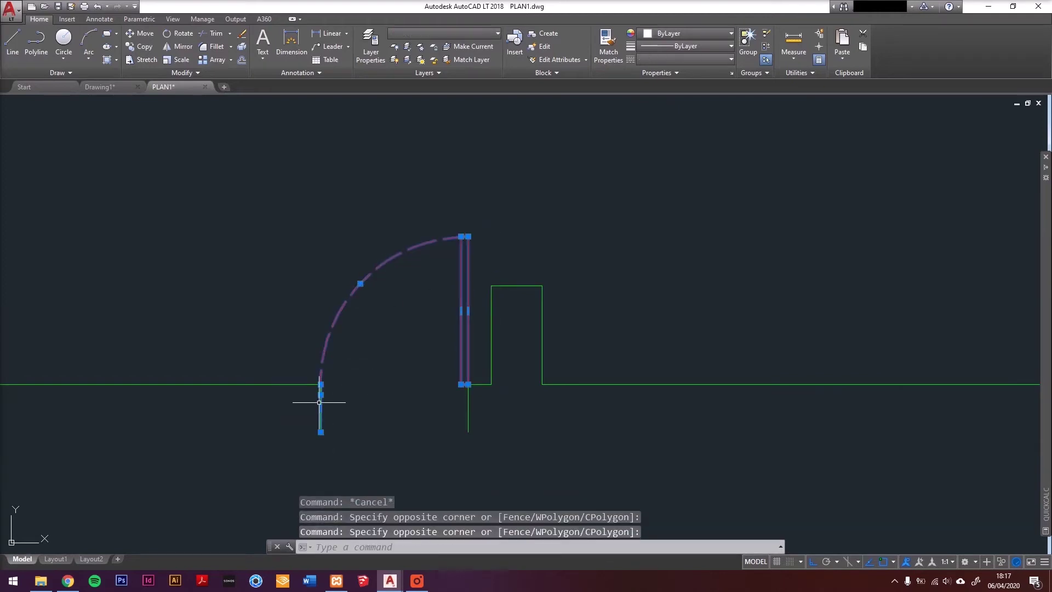
scroll(319, 402, up, 6)
scroll(265, 375, down, 6)
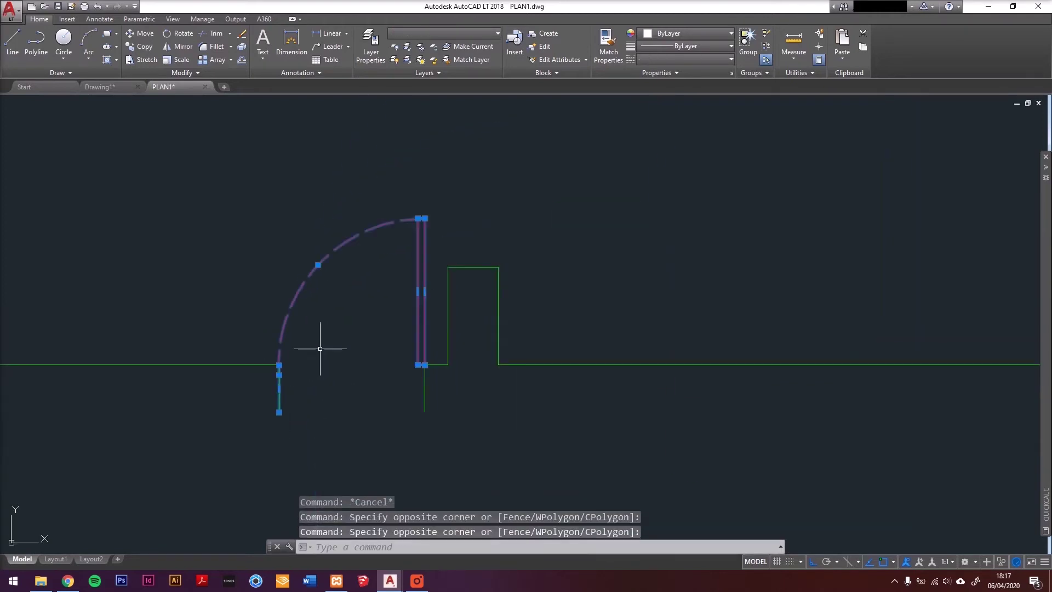
text(co)
key(Return)
click(279, 364)
scroll(350, 369, down, 8)
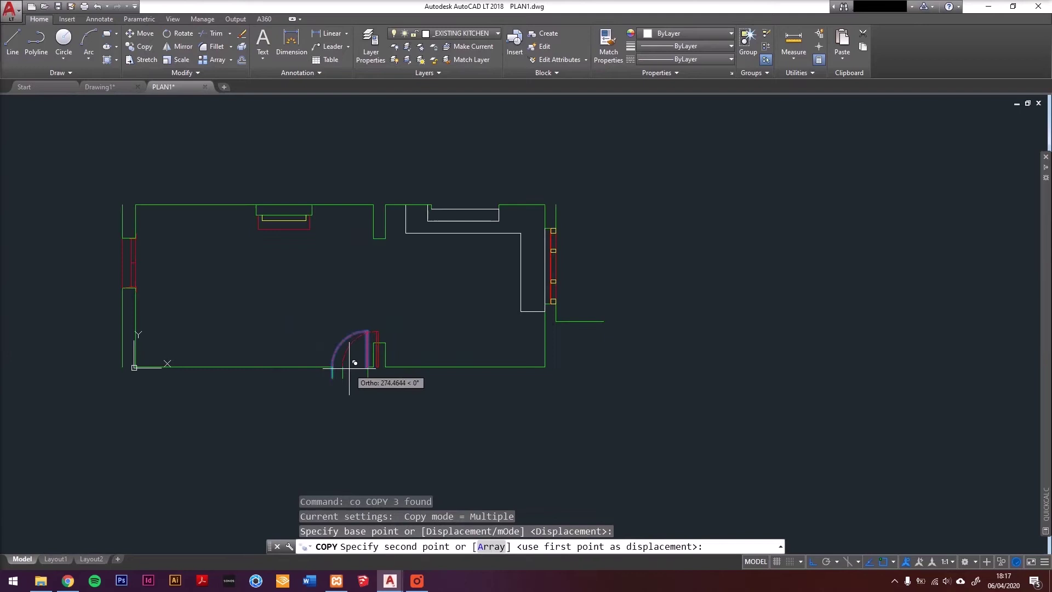
click(510, 393)
scroll(524, 383, up, 6)
key(Escape)
Rotate the copied door leaf, swing arc and jamb line by -90 degrees.
click(596, 222)
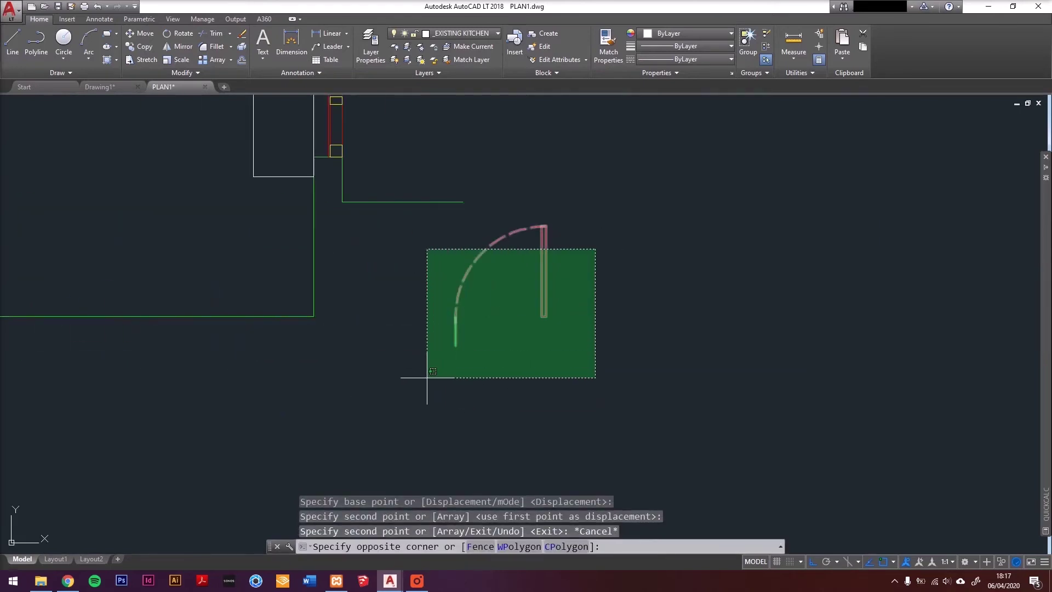
click(422, 392)
text(ro)
key(Return)
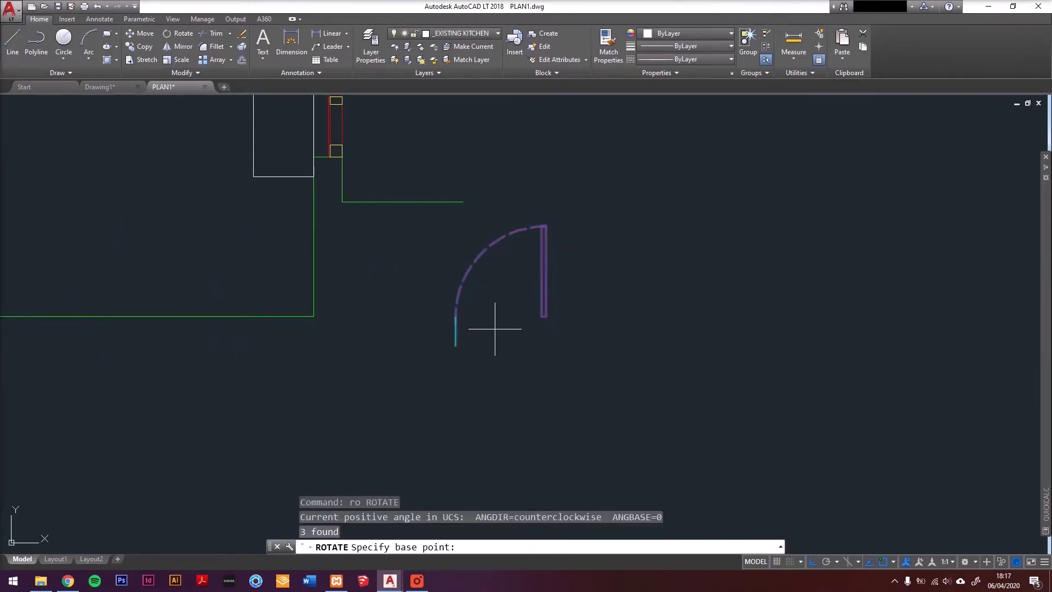
click(502, 321)
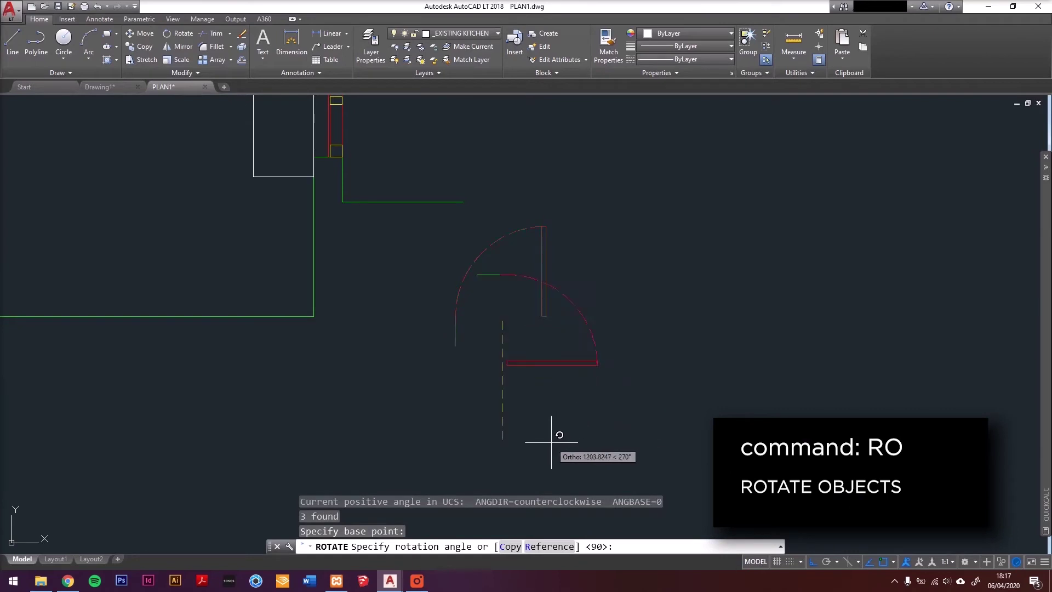
text(-90)
key(Return)
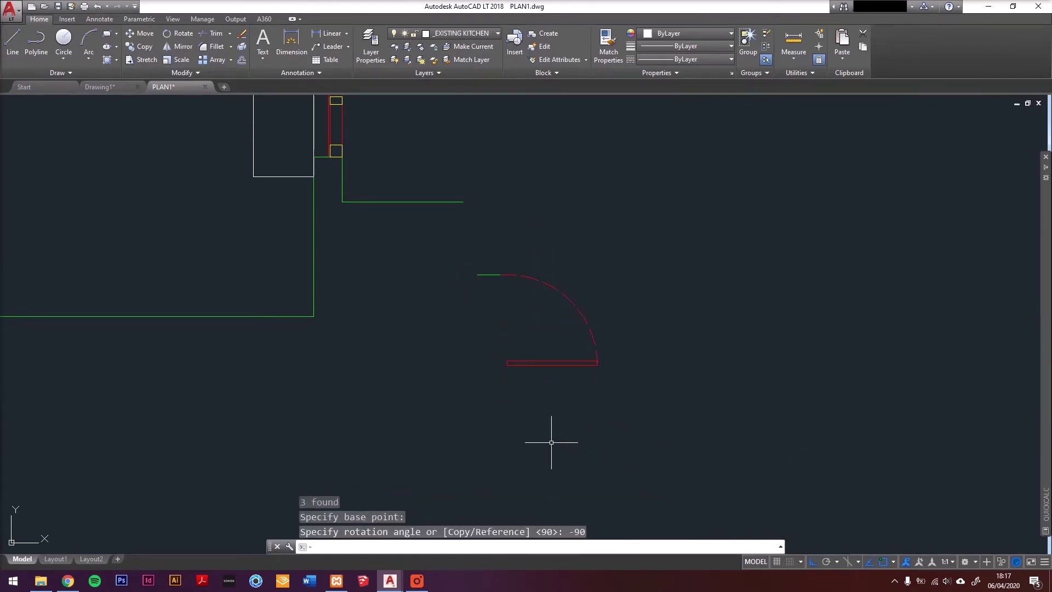
Copy the rotated door's jamb line straight down by 900 to form the opposite jamb.
scroll(548, 329, up, 4)
click(560, 227)
click(542, 241)
text(co)
key(Return)
click(471, 216)
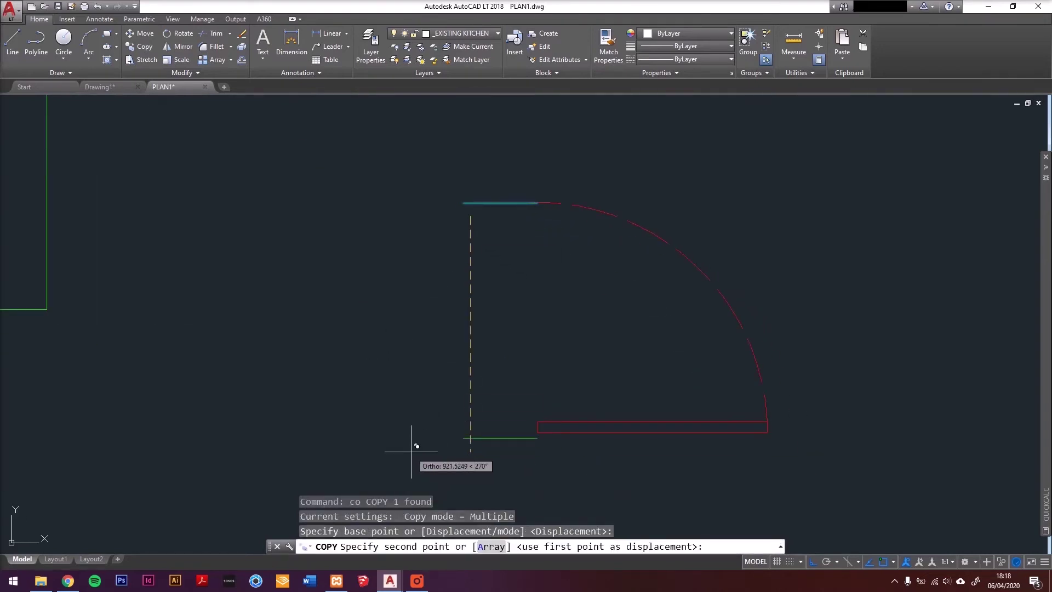
text(900)
key(Return)
key(Escape)
Move the door assembly by its lower jamb's inner end to a point 100 above the kitchen's lower-right inner corner.
scroll(512, 376, down, 3)
click(700, 340)
click(446, 493)
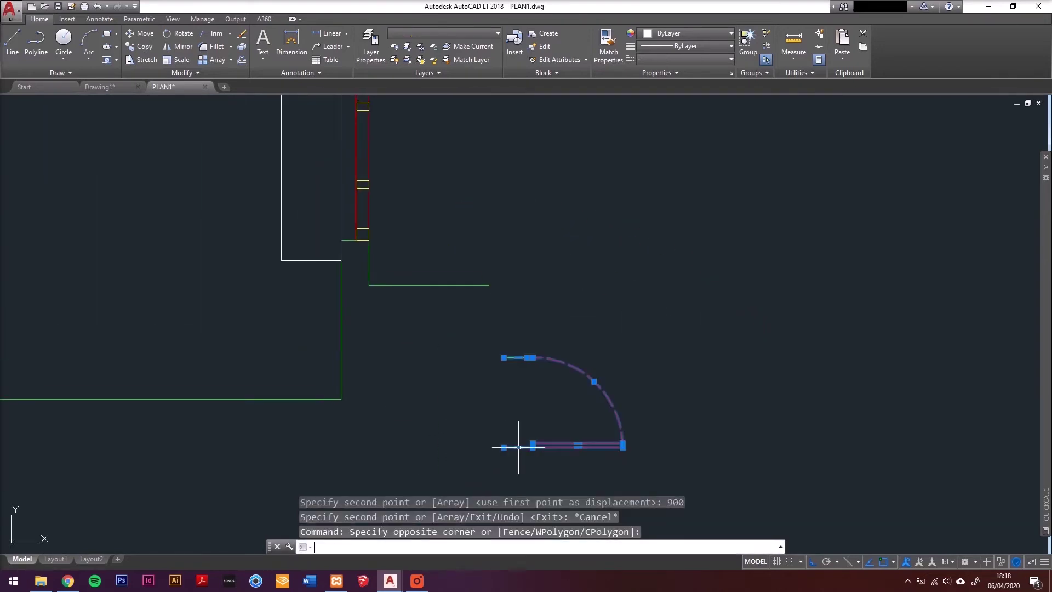
text(m)
key(Return)
click(503, 447)
shift+right_click(427, 387)
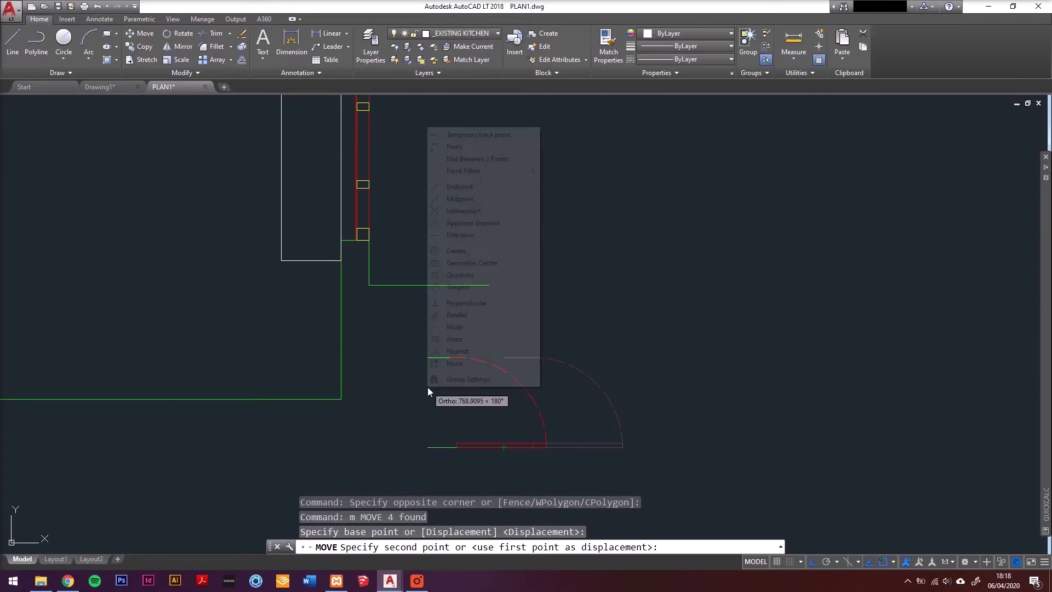
click(468, 147)
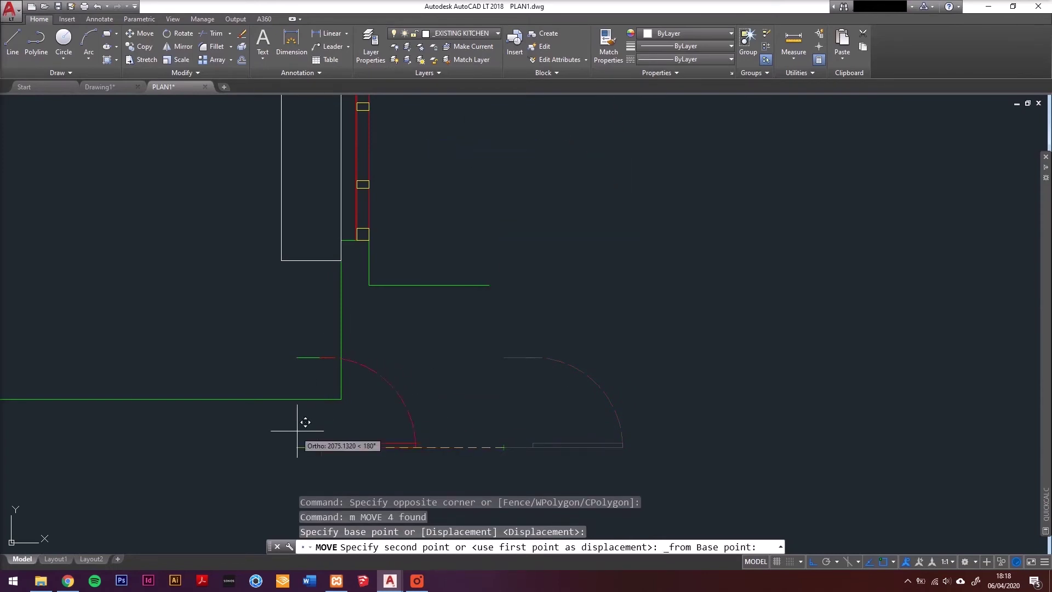
click(345, 396)
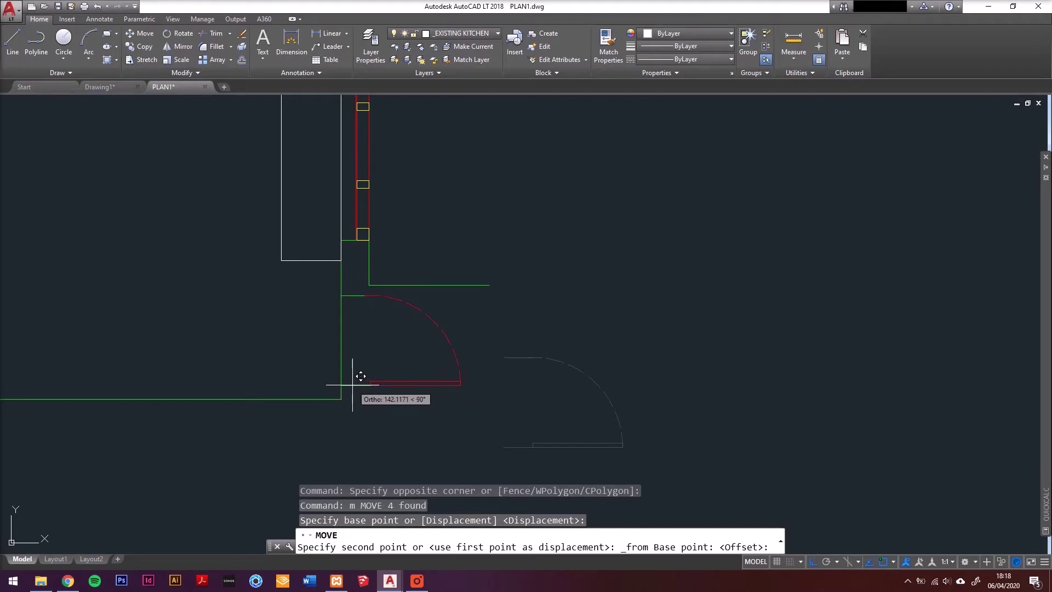
text(100)
key(Return)
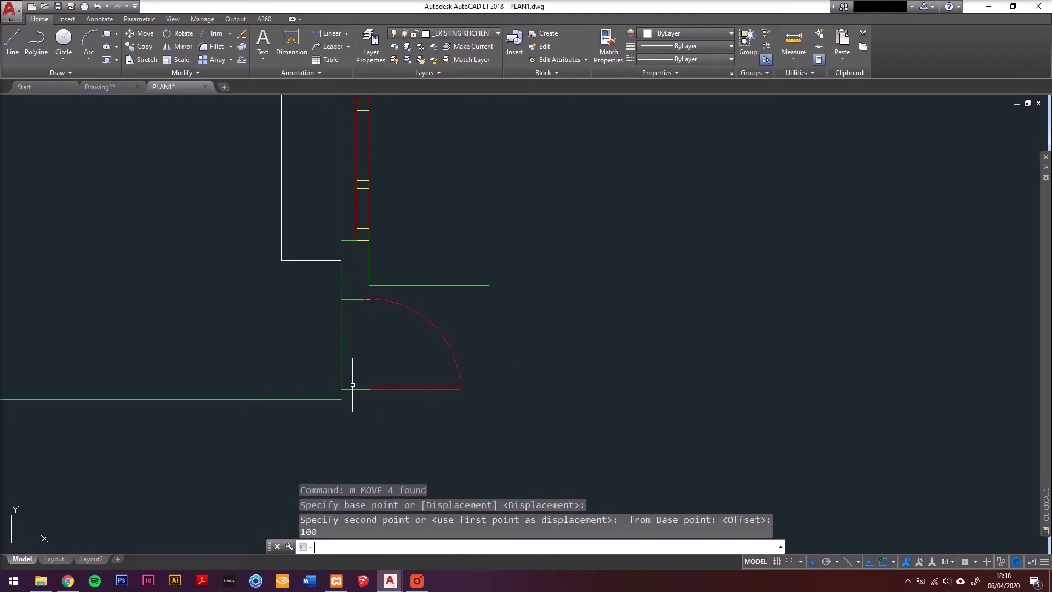
key(Escape)
Stretch the upper jamb line outward until it ends level with the horizontal outer wall line above it.
middle_drag(342, 389, 345, 400)
scroll(361, 338, up, 4)
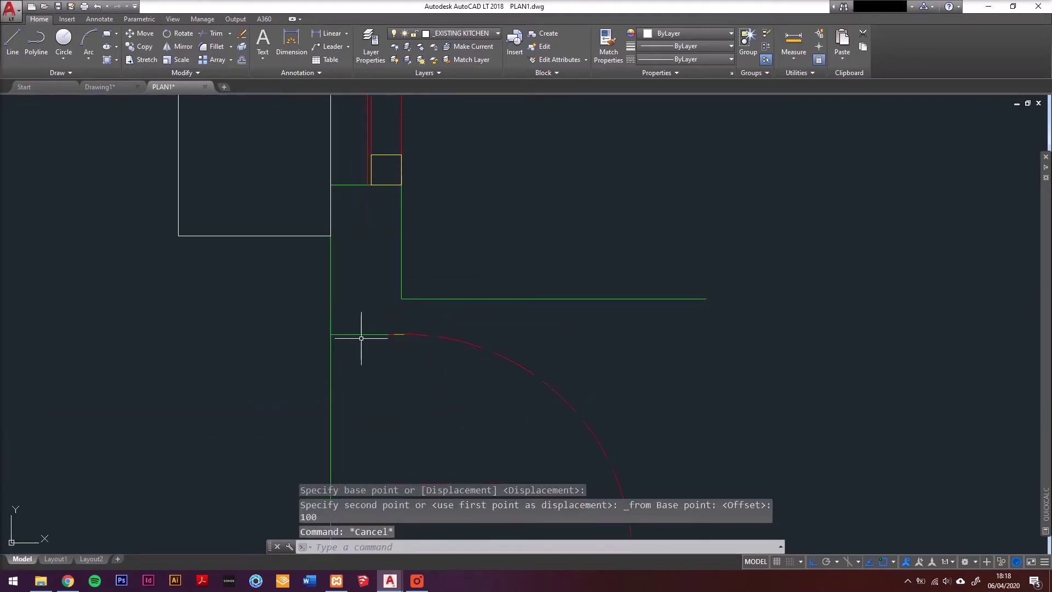
click(360, 335)
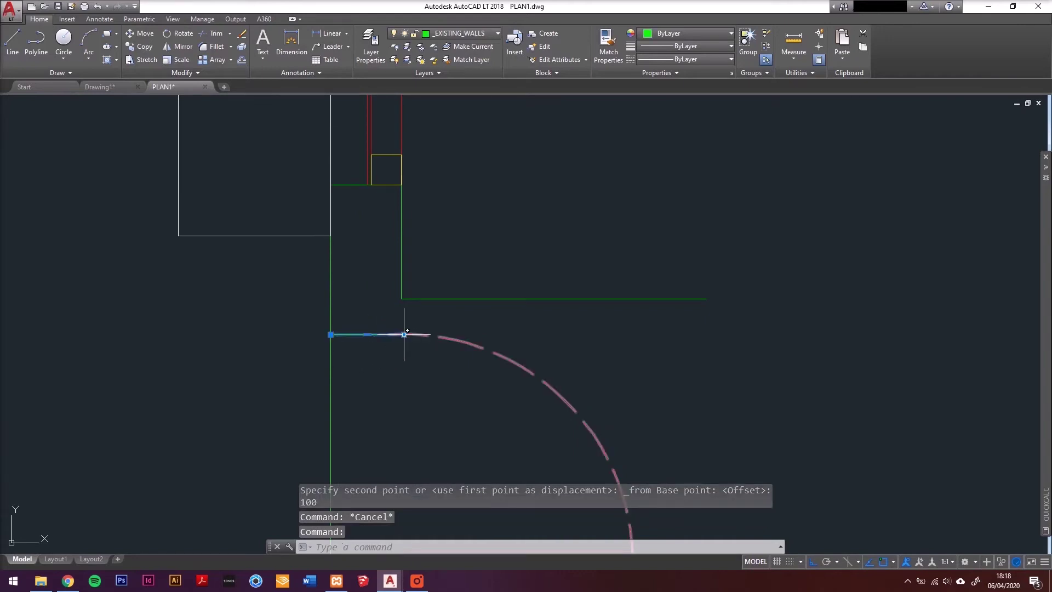
click(404, 334)
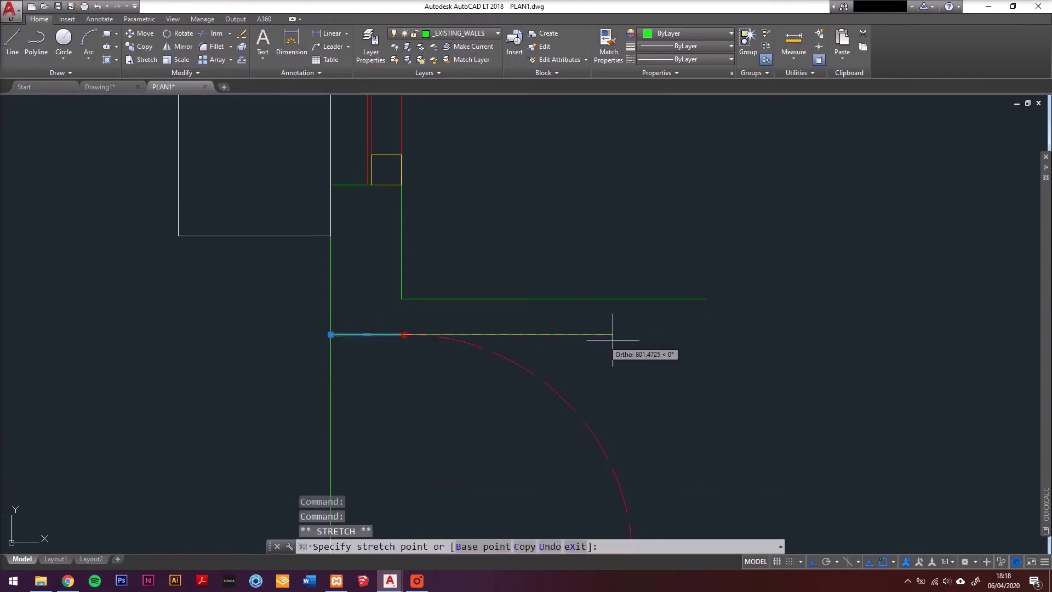
click(705, 334)
key(Escape)
middle_drag(404, 270, 426, 287)
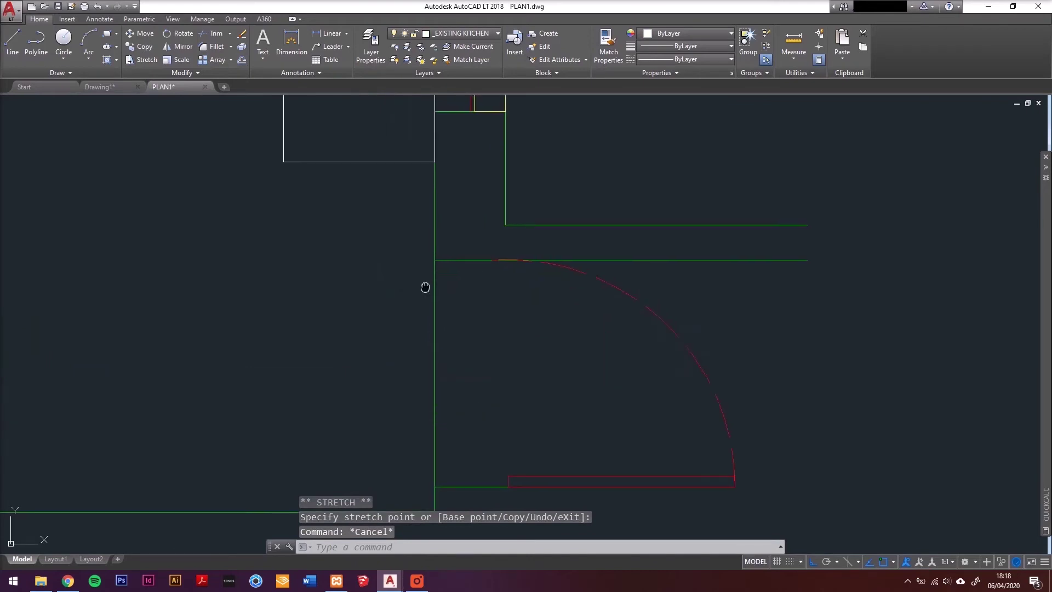
scroll(425, 287, down, 5)
middle_drag(392, 381, 396, 270)
scroll(383, 220, up, 5)
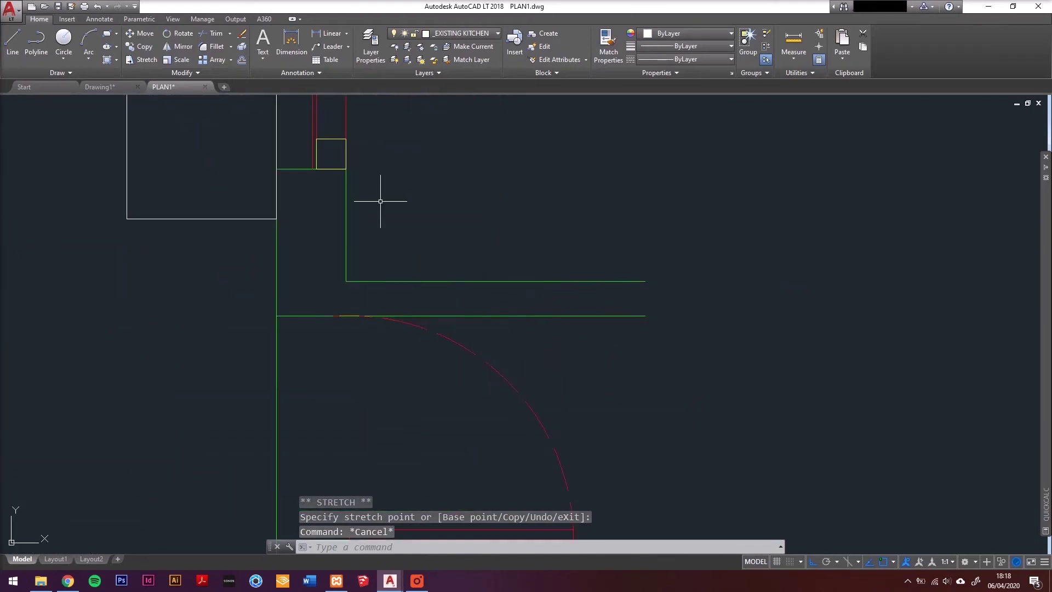
click(134, 61)
click(665, 268)
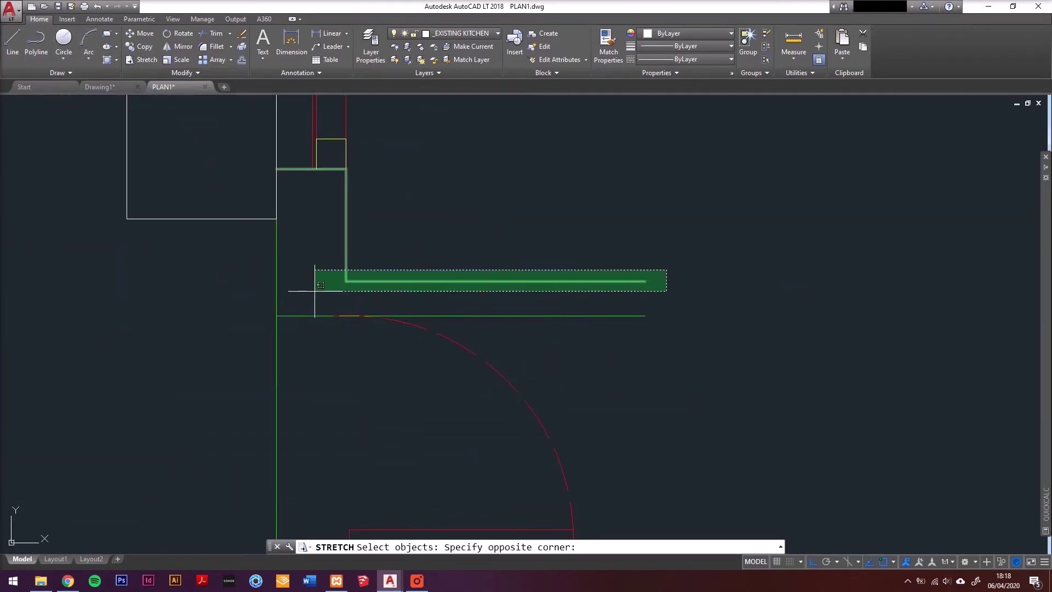
key(Escape)
key(Escape)
Measure the distance between the ends of the extended jamb line and the horizontal wall line above it.
text(di)
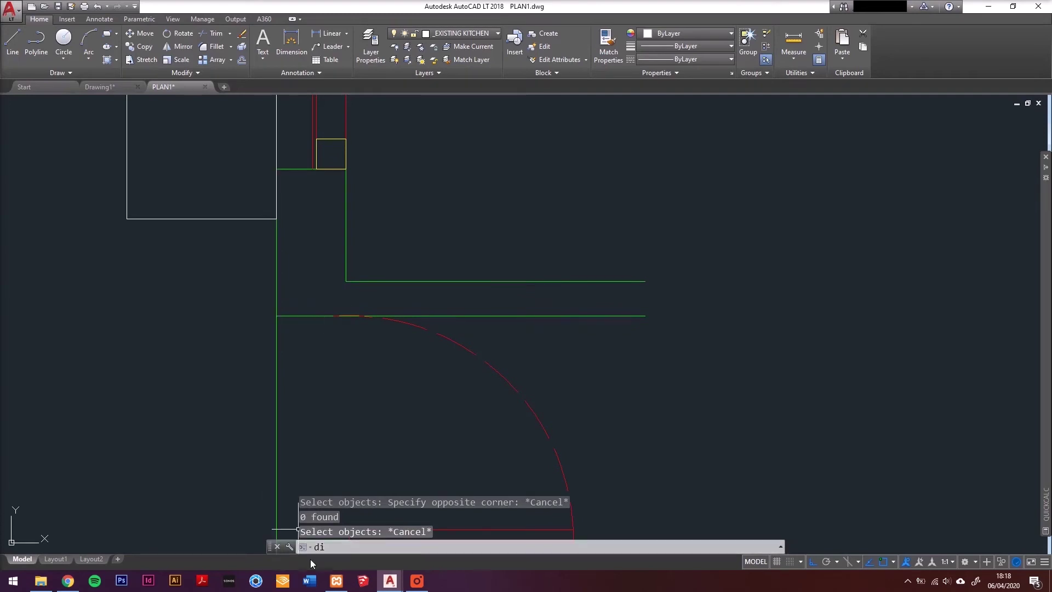
key(Return)
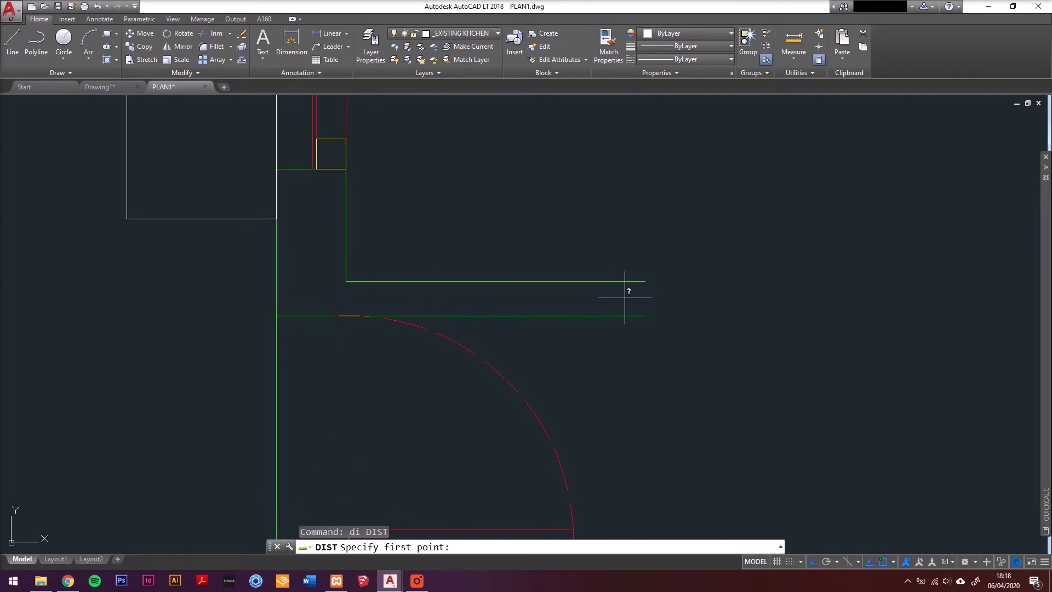
click(639, 313)
click(648, 280)
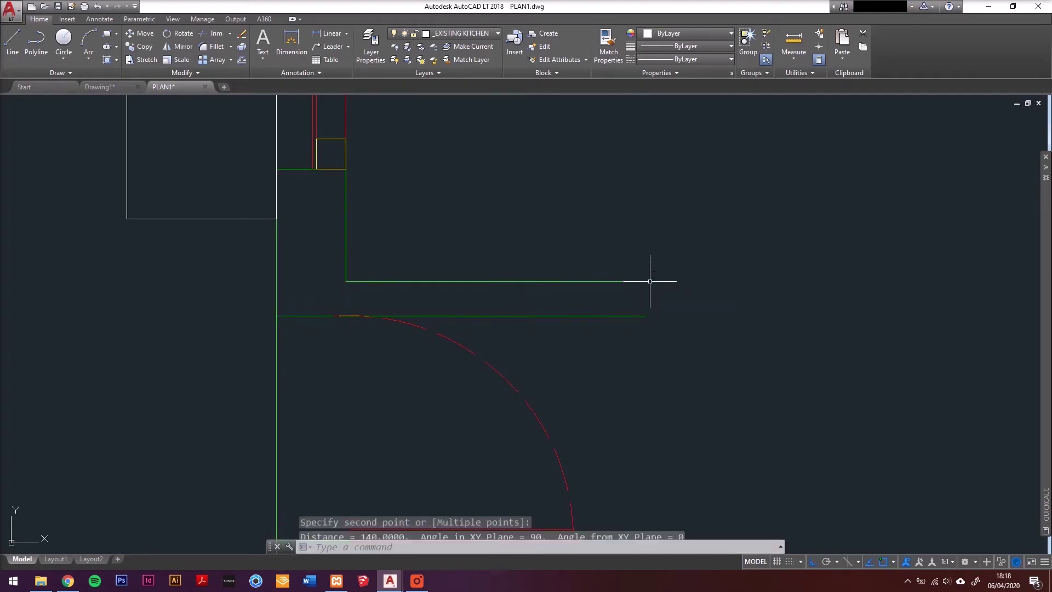
Stretch the horizontal outer wall line above the door upward by 60.
click(140, 60)
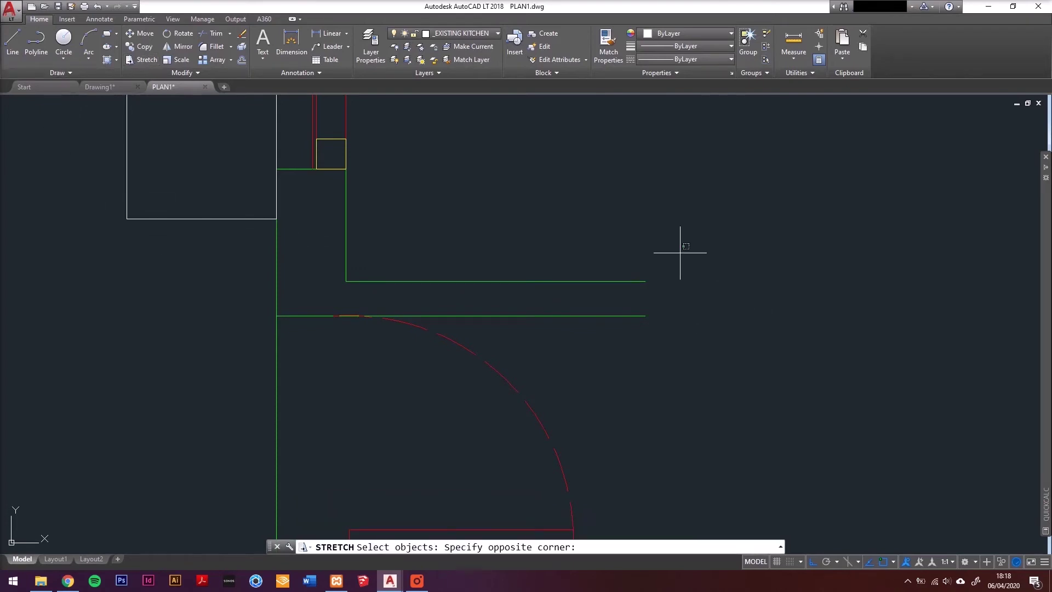
click(230, 292)
key(Return)
click(222, 309)
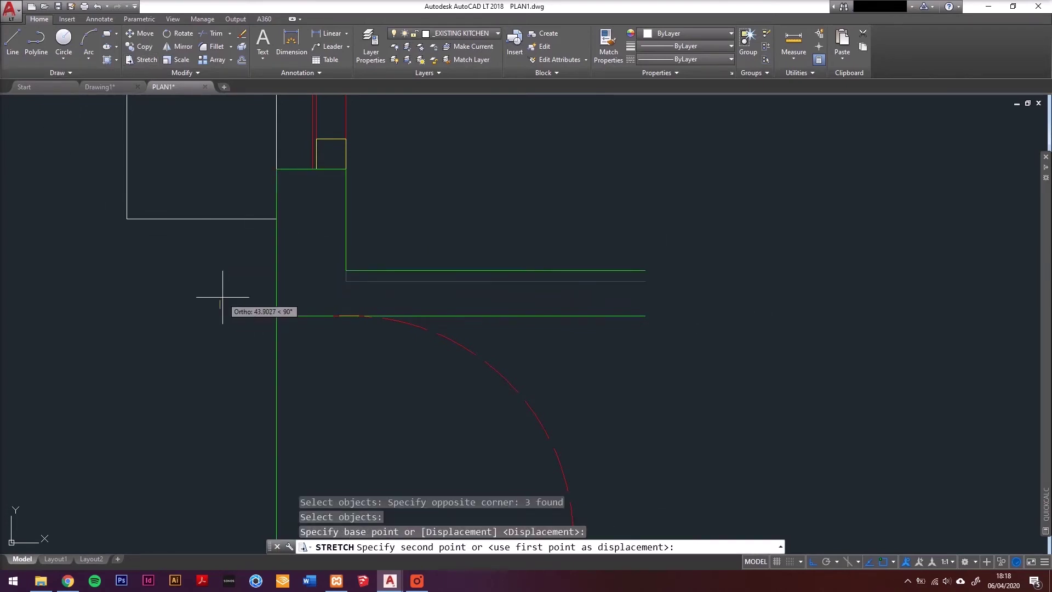
text(60)
key(Return)
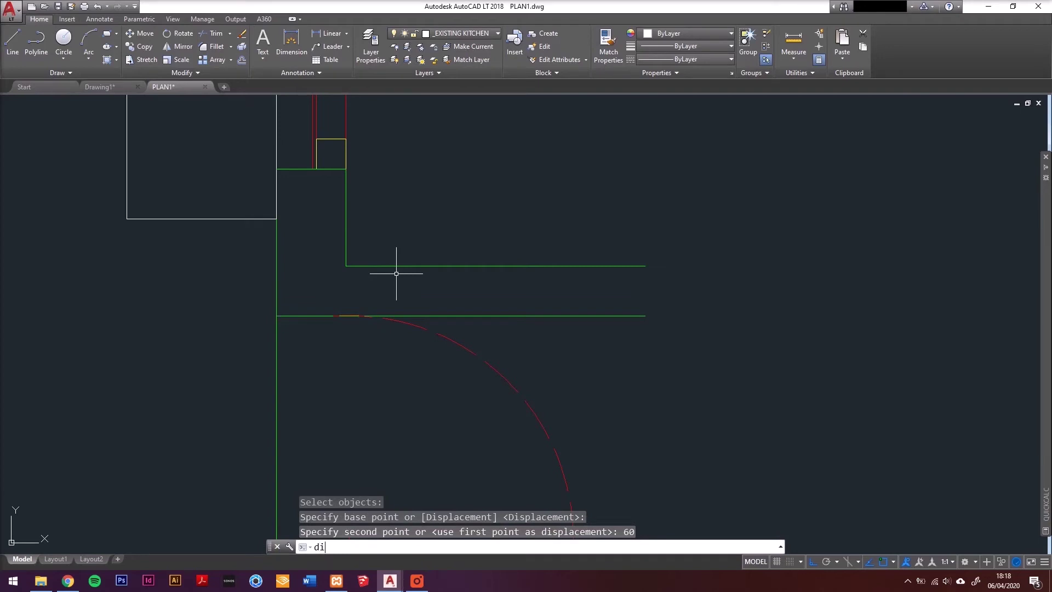
Measure the wall thickness again between the extended jamb line and the stretched outer wall line.
key(Return)
click(645, 315)
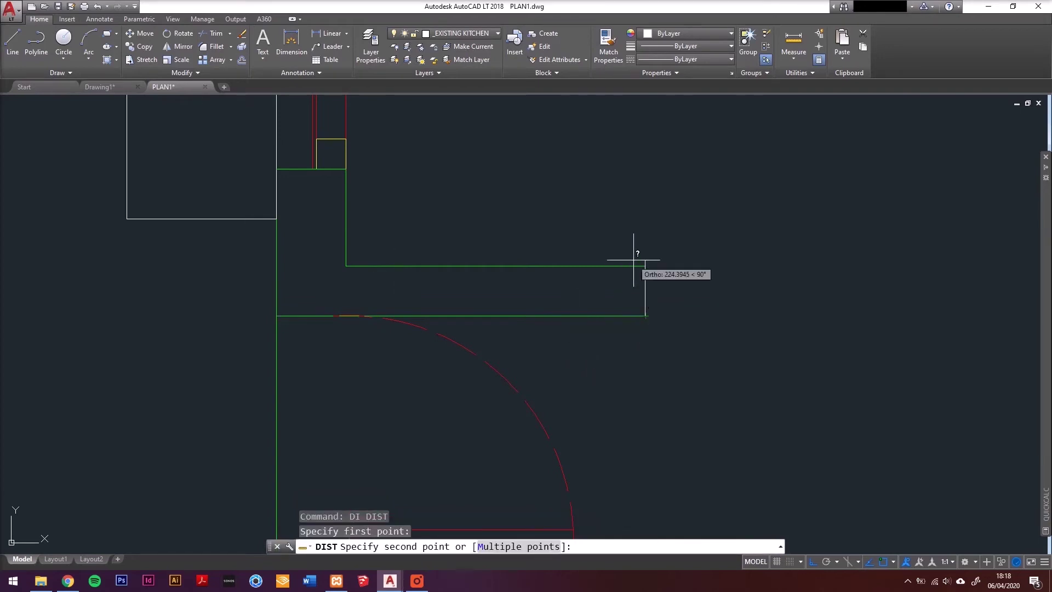
click(645, 266)
scroll(551, 287, down, 4)
scroll(450, 306, up, 4)
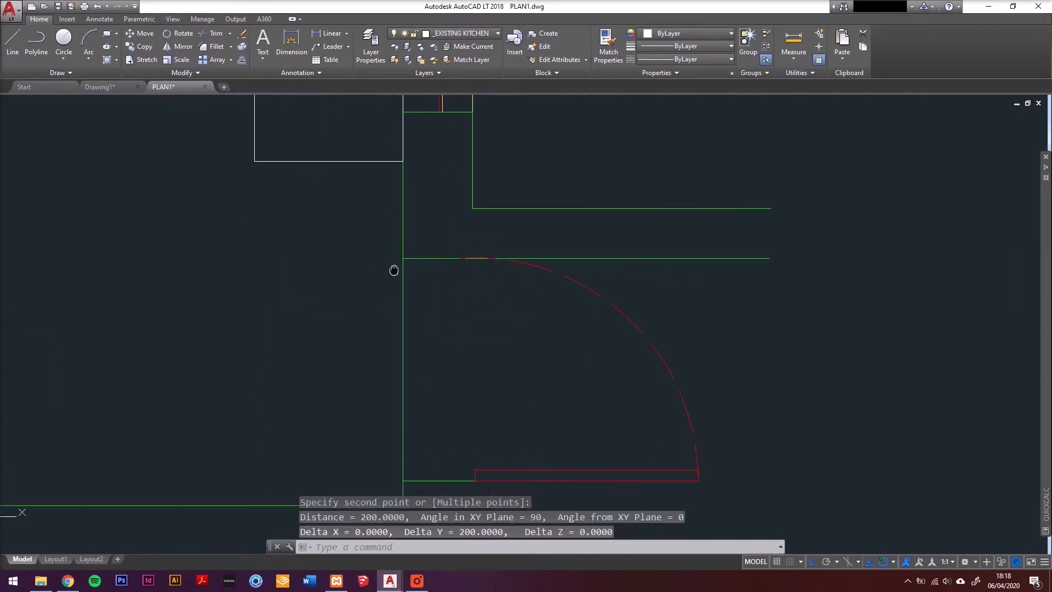
scroll(395, 270, down, 2)
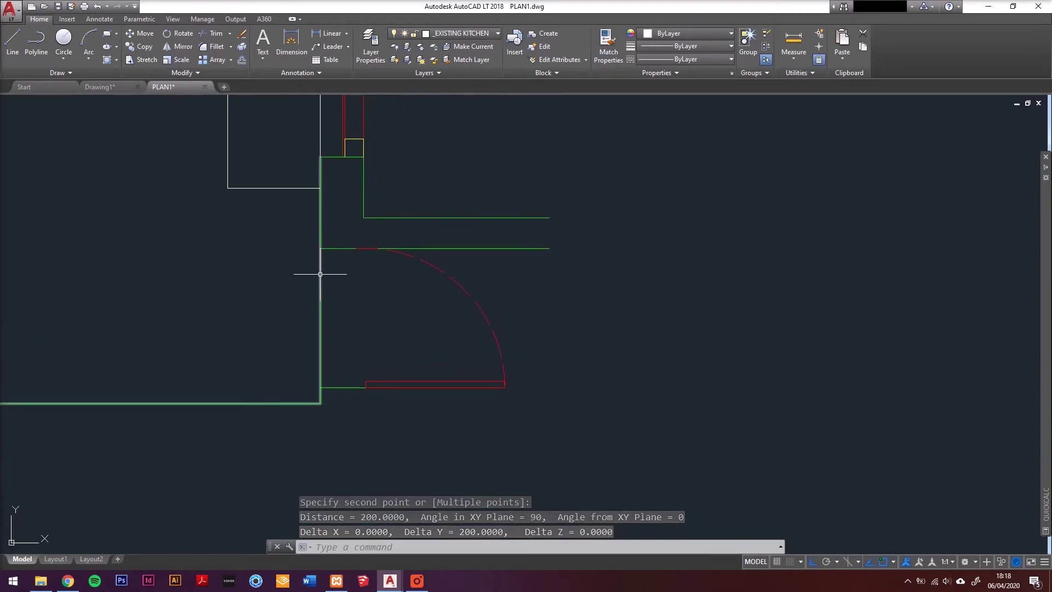
scroll(423, 299, up, 1)
scroll(417, 265, down, 1)
click(463, 282)
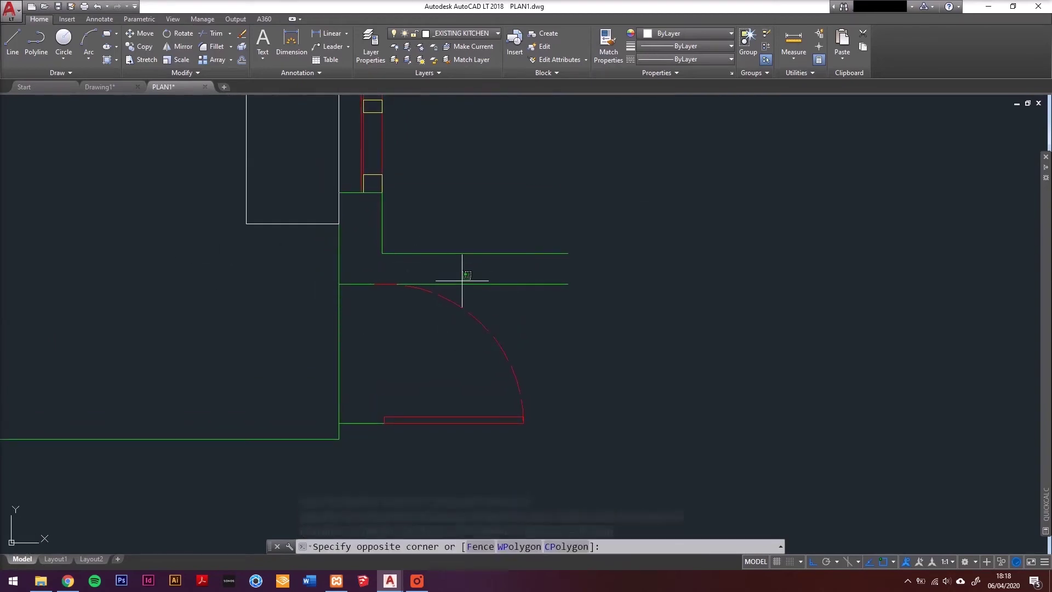
click(462, 283)
scroll(402, 263, up, 1)
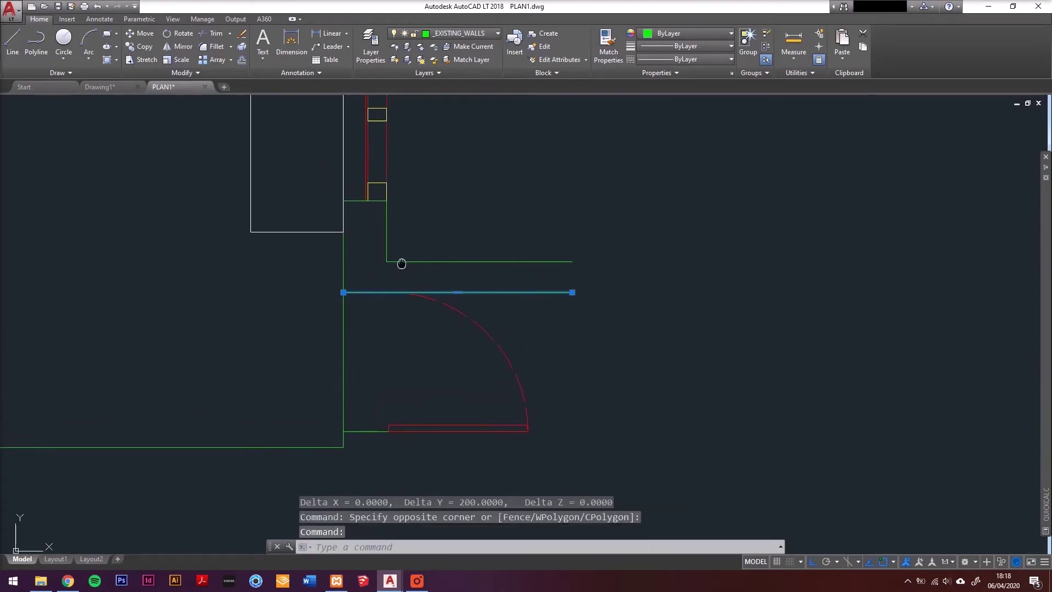
scroll(377, 281, down, 1)
key(Escape)
scroll(400, 242, up, 1)
scroll(393, 267, down, 1)
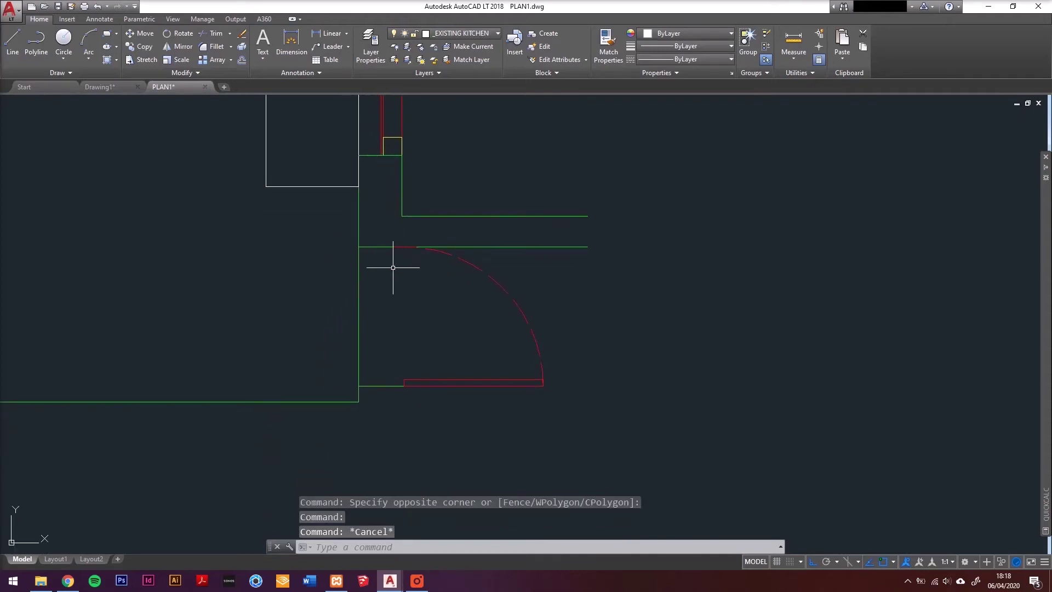
Trim the kitchen wall line between the two jamb lines to open the doorway, using both jambs as cutting edges.
text(tr)
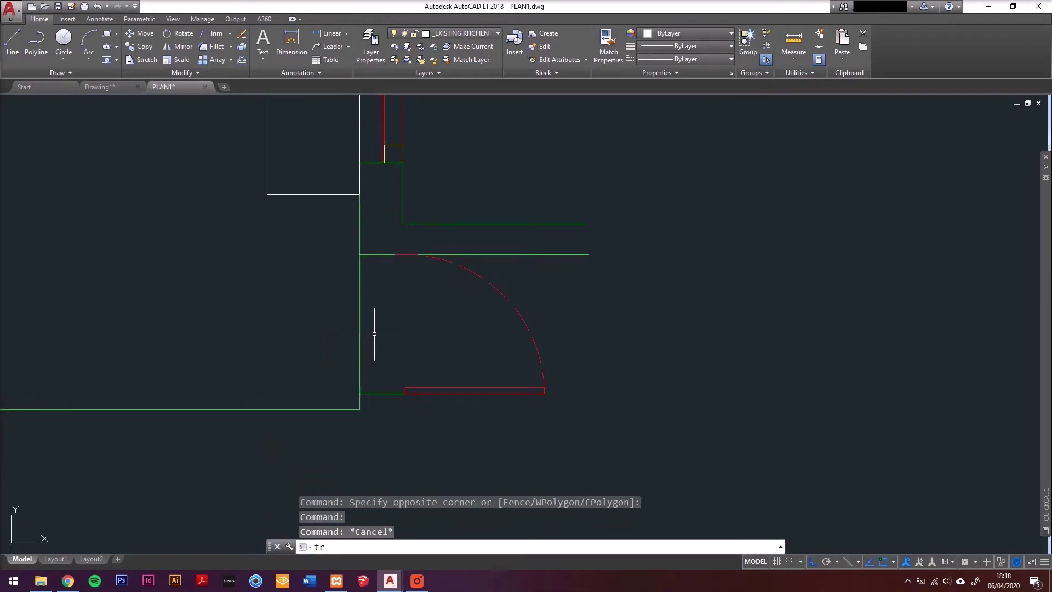
key(Return)
click(388, 241)
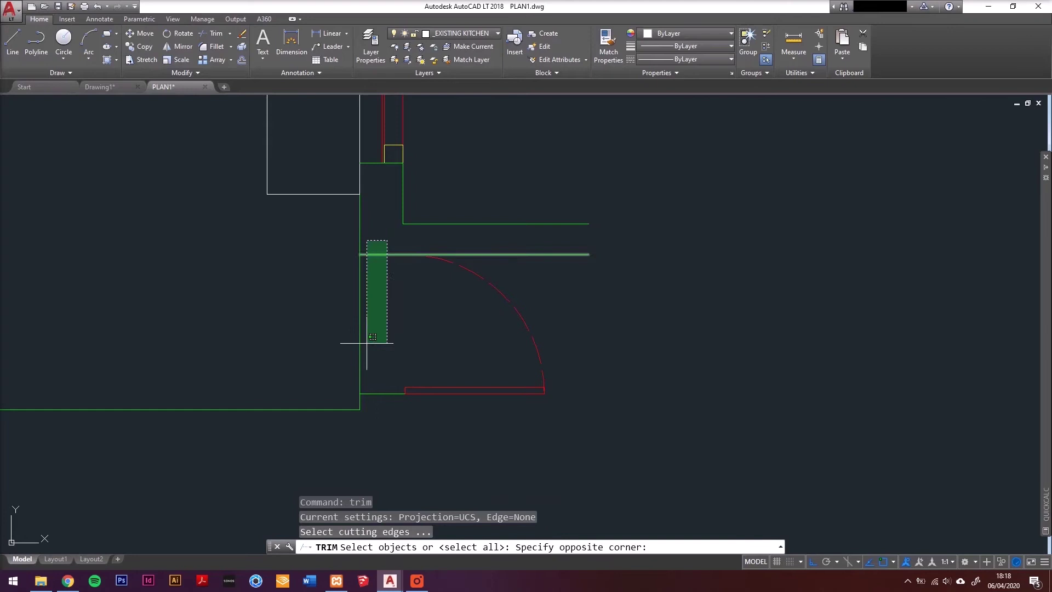
click(363, 412)
key(Return)
click(396, 257)
click(347, 336)
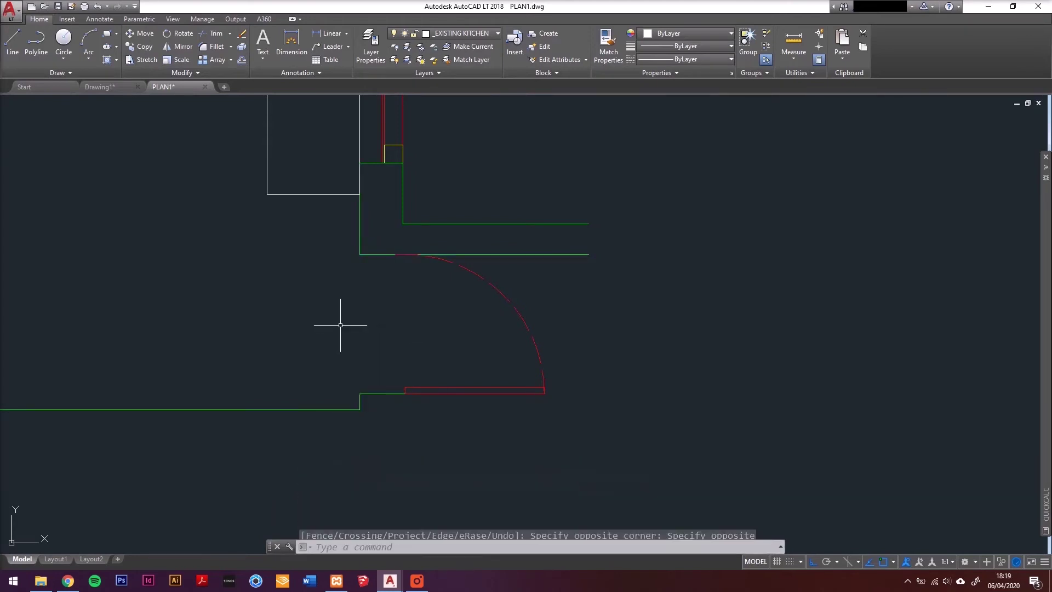
key(Escape)
click(586, 340)
click(512, 399)
text(m)
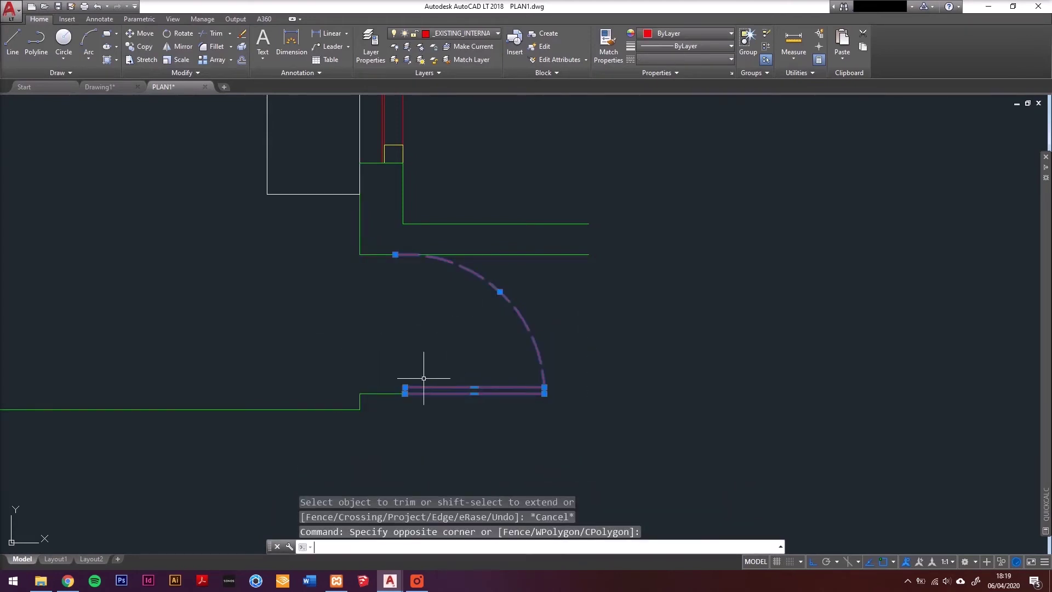
key(Return)
click(410, 393)
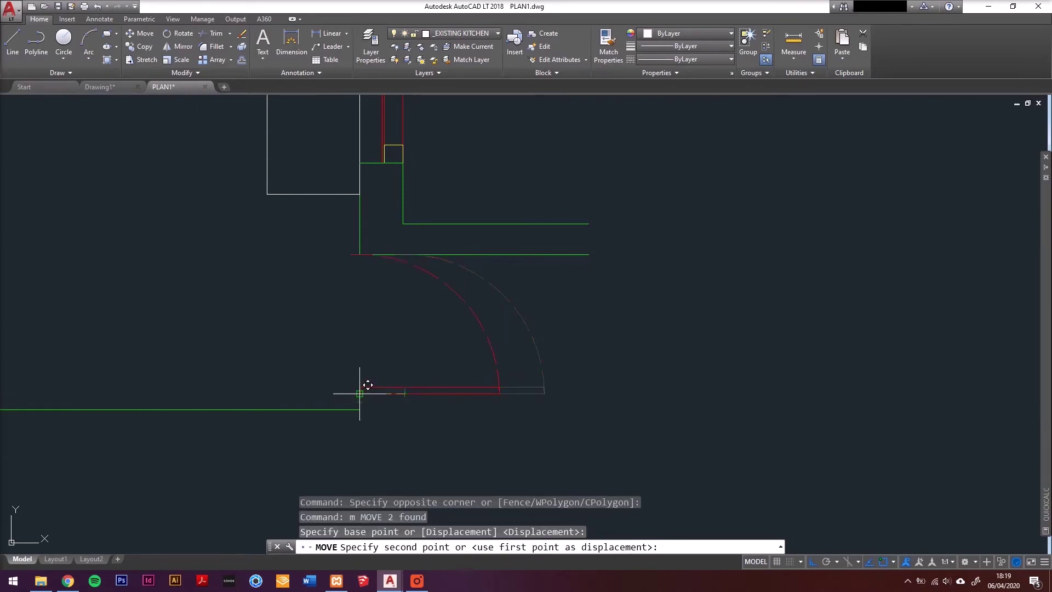
key(Escape)
Save the drawing with the newly opened kitchen doorway.
middle_drag(352, 333, 411, 360)
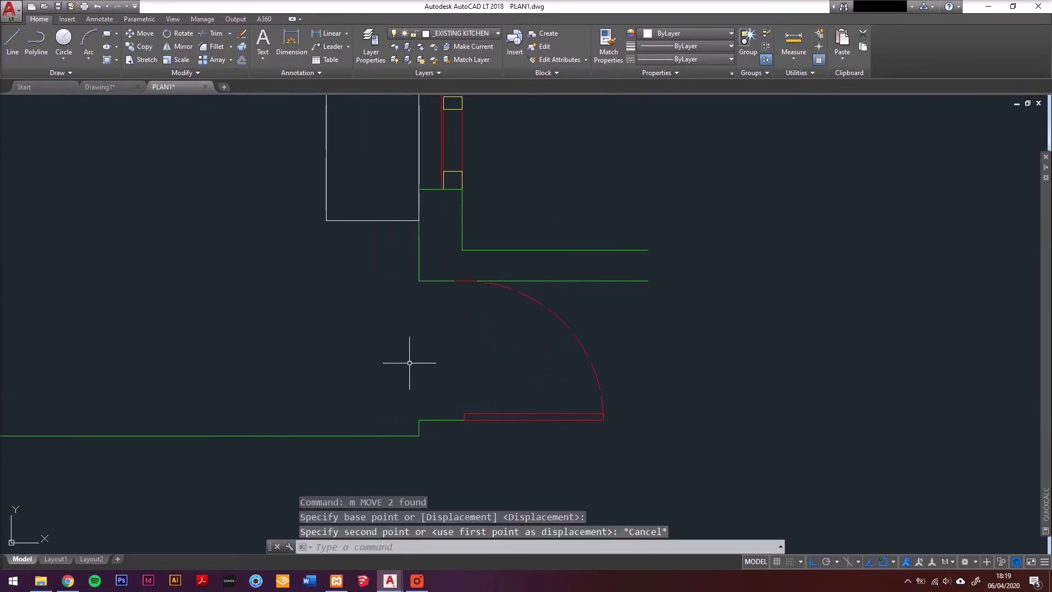
key(ctrl+s)
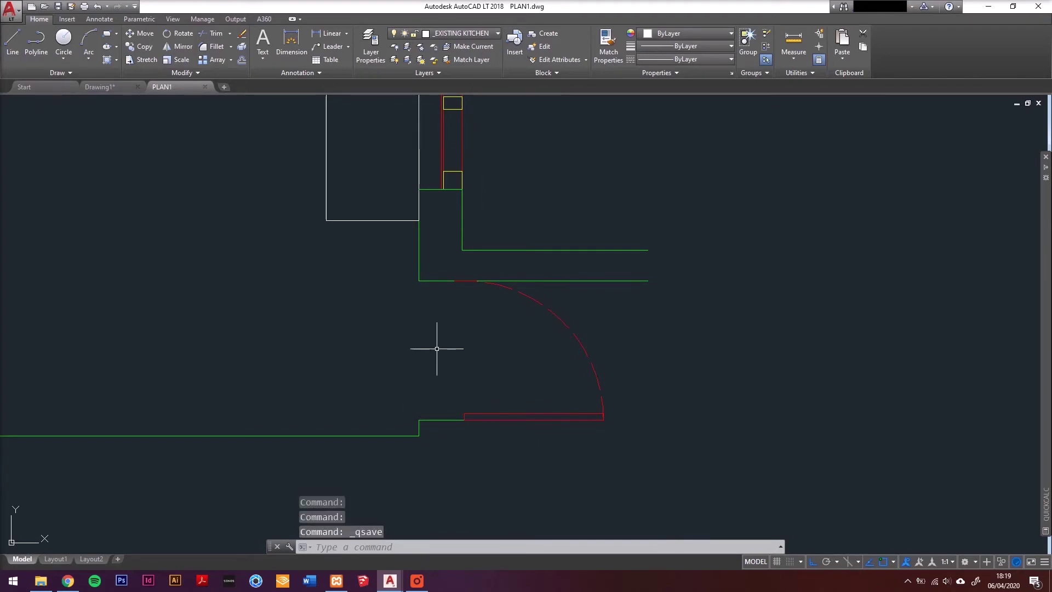
scroll(436, 349, down, 3)
middle_drag(470, 329, 739, 368)
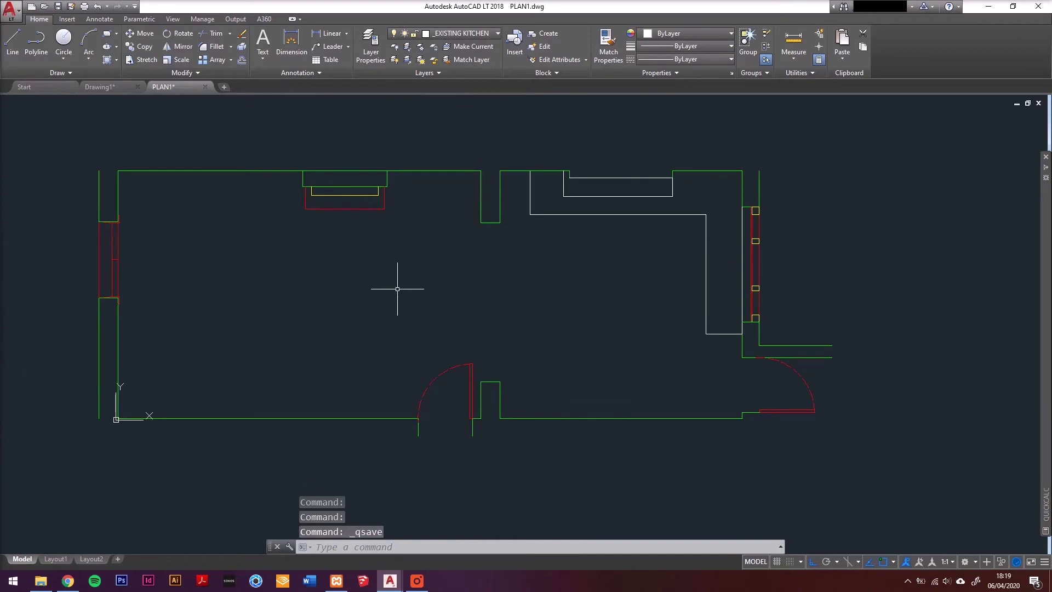
Draw a polyline from the door's hinge corner down to the kitchen's lower wall level, and right to align with the upper wall's end.
scroll(736, 390, up, 5)
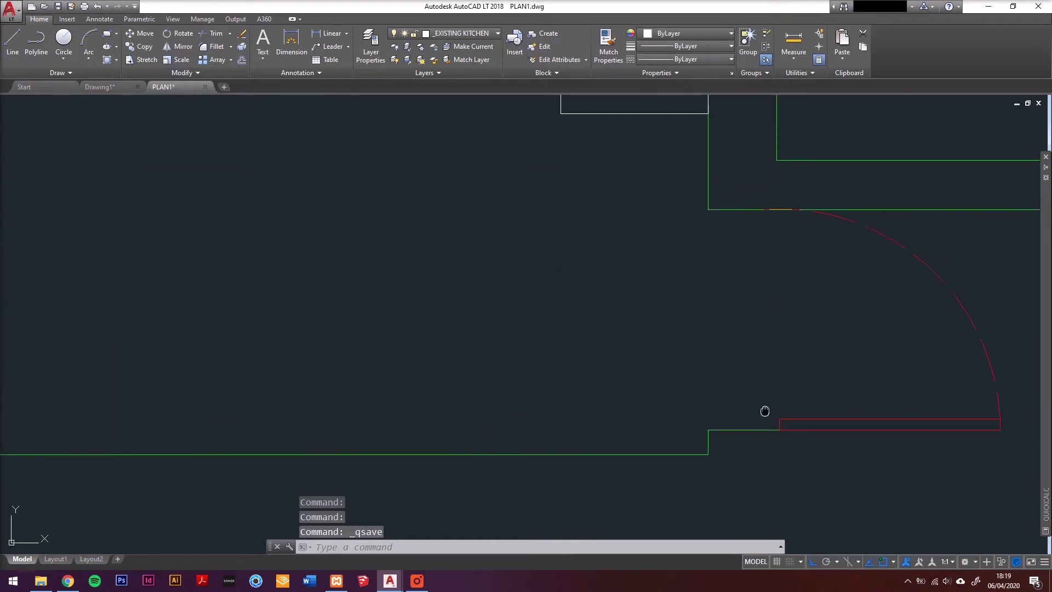
text(pl)
key(Return)
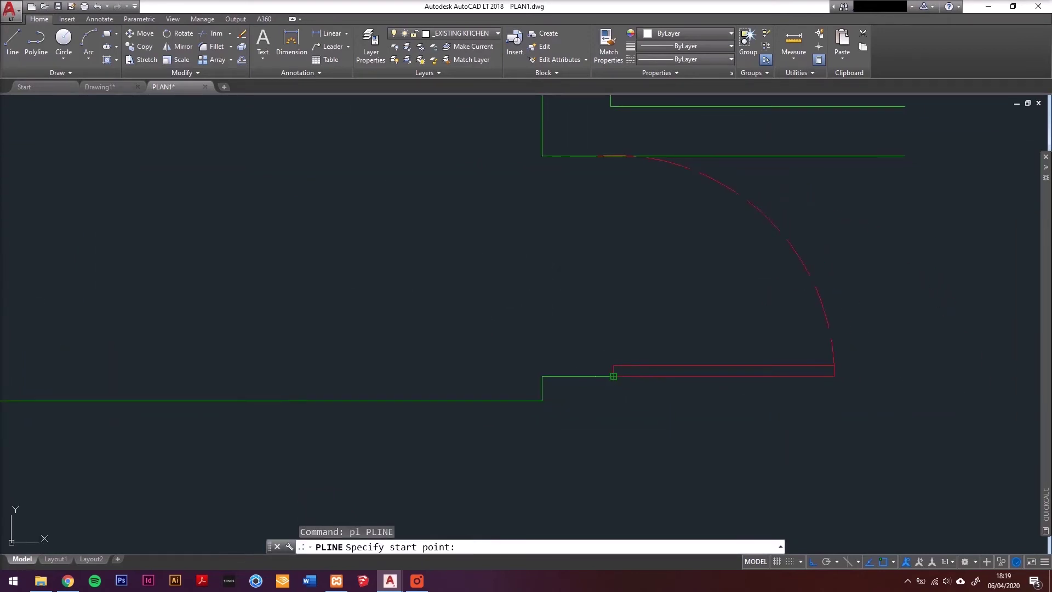
click(613, 376)
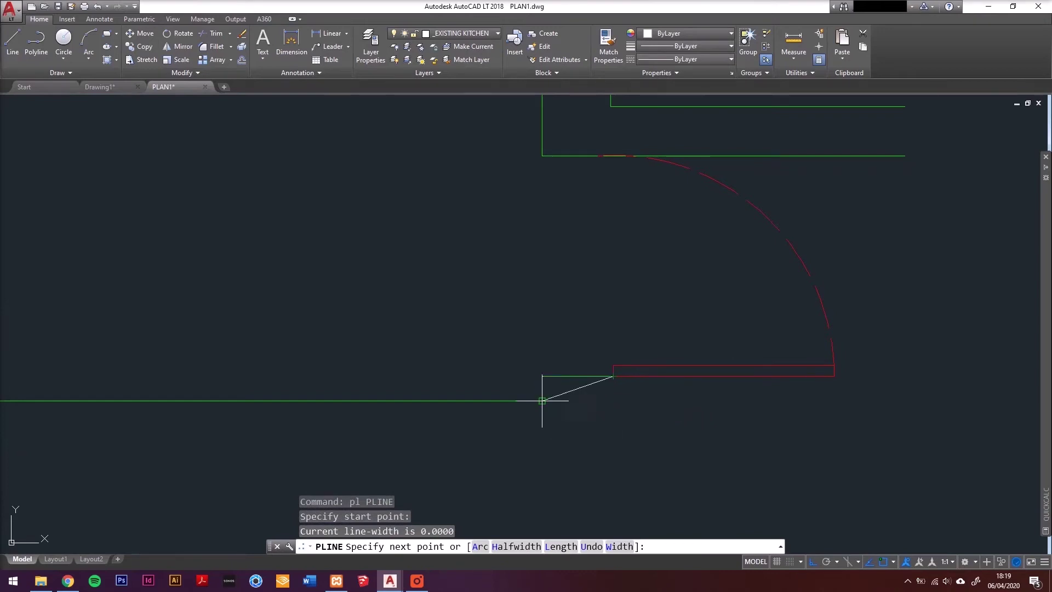
click(612, 401)
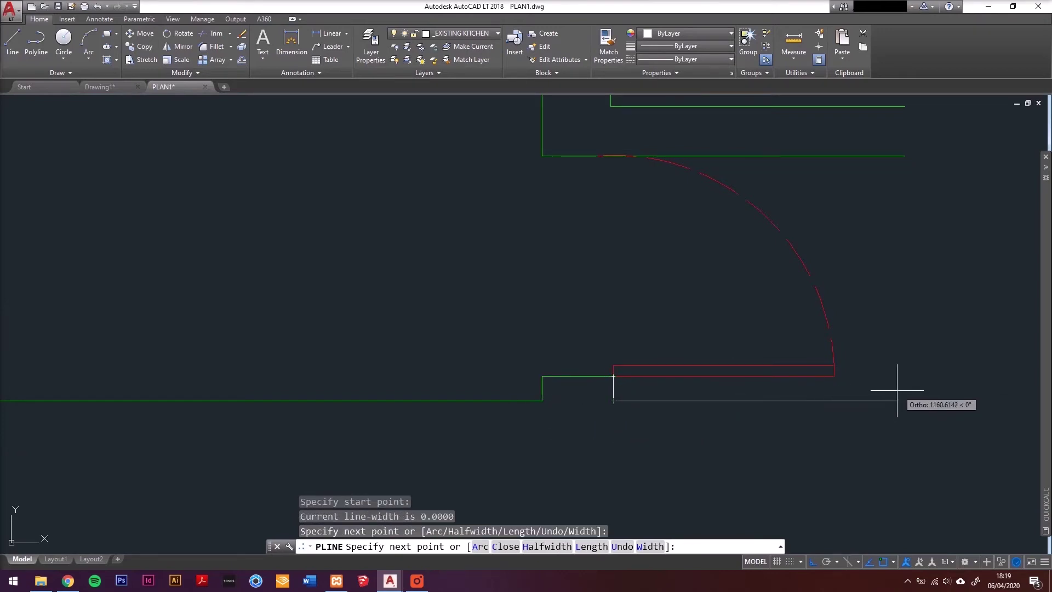
click(904, 450)
key(Escape)
Match the new polyline's properties to the green jamb line beside the door and save the drawing.
click(609, 47)
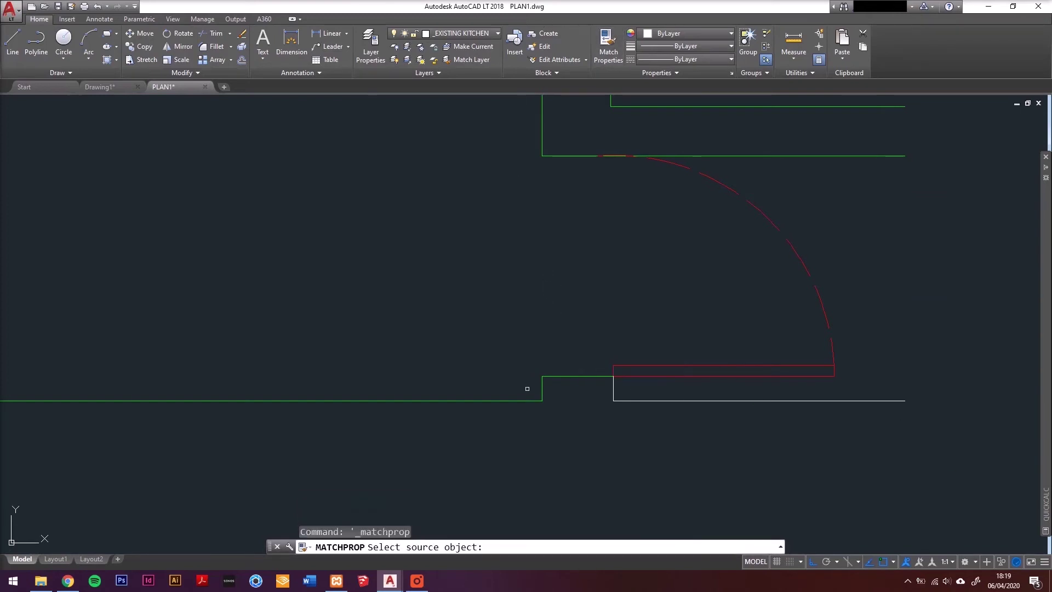
click(556, 376)
click(629, 371)
click(580, 423)
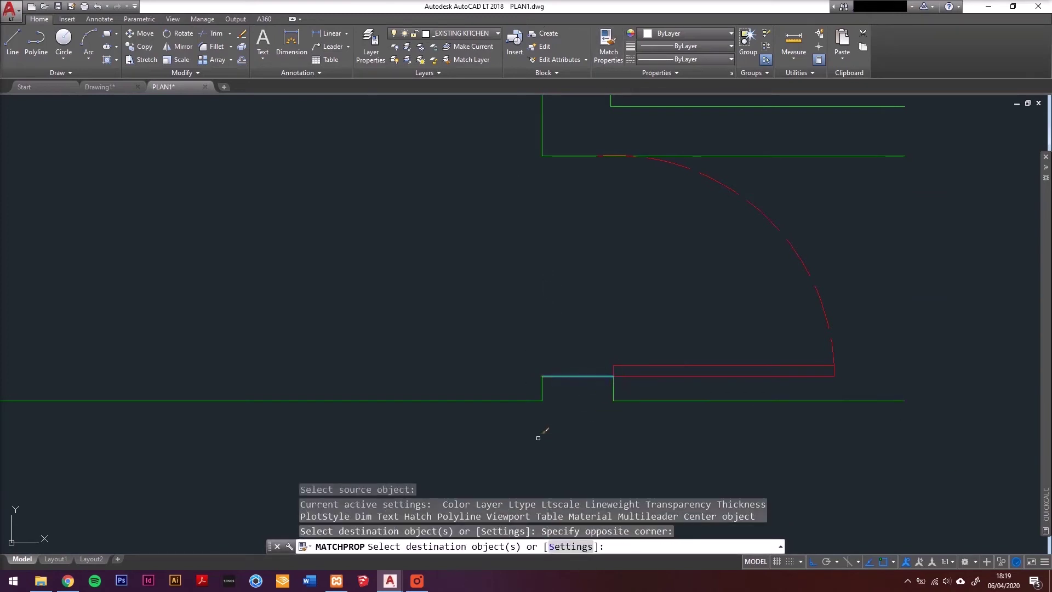
scroll(543, 425, down, 10)
key(Escape)
middle_drag(411, 365, 493, 371)
key(ctrl+s)
scroll(515, 359, up, 3)
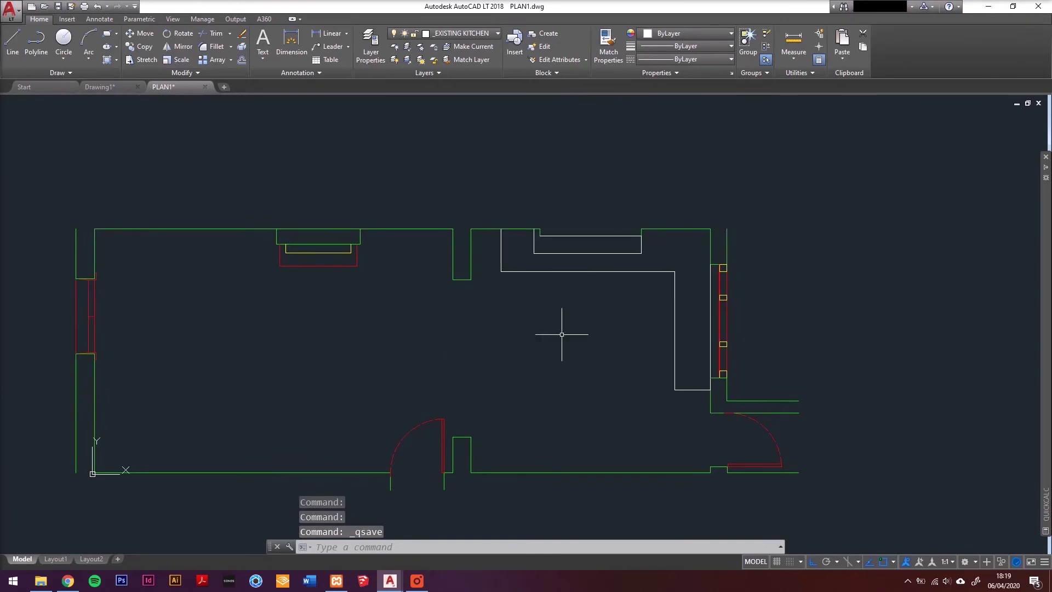
middle_drag(378, 370, 400, 364)
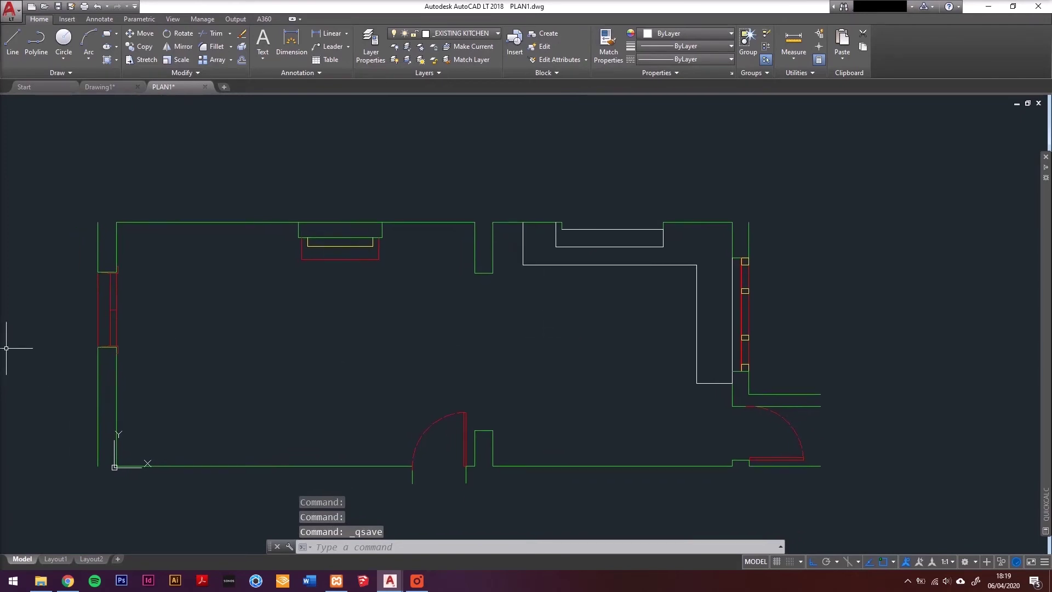
middle_drag(149, 329, 141, 329)
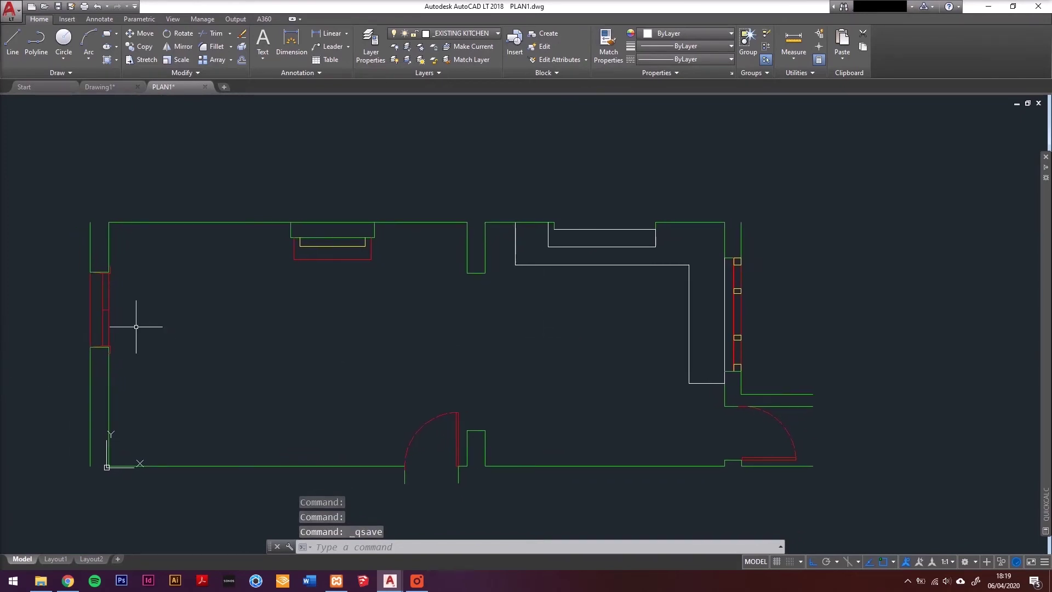
middle_drag(425, 359, 410, 333)
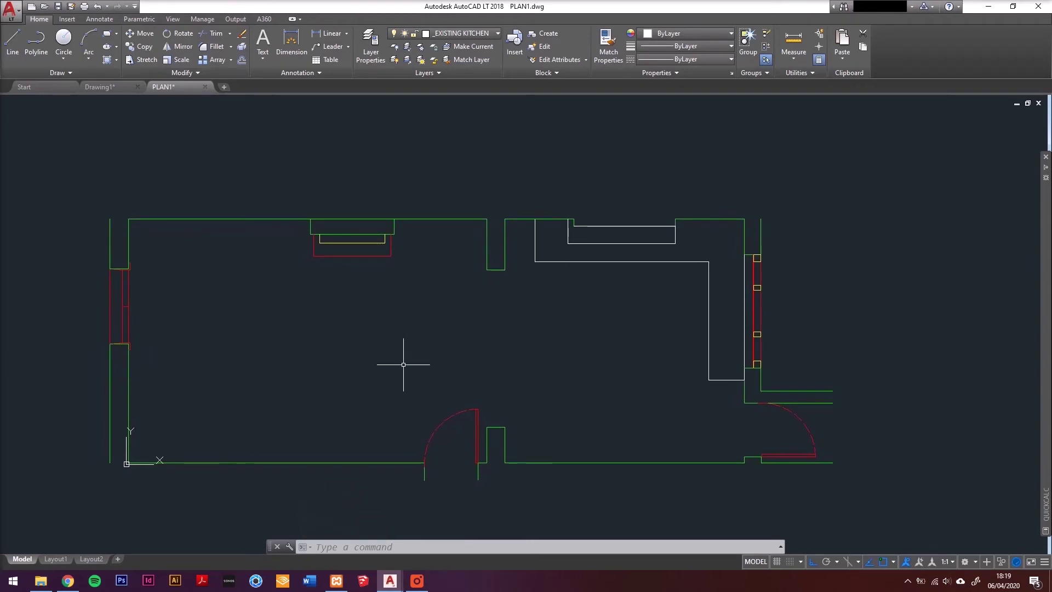
Create a new layer named _EXISTING FLOOR FINISHES.
text(la)
key(Return)
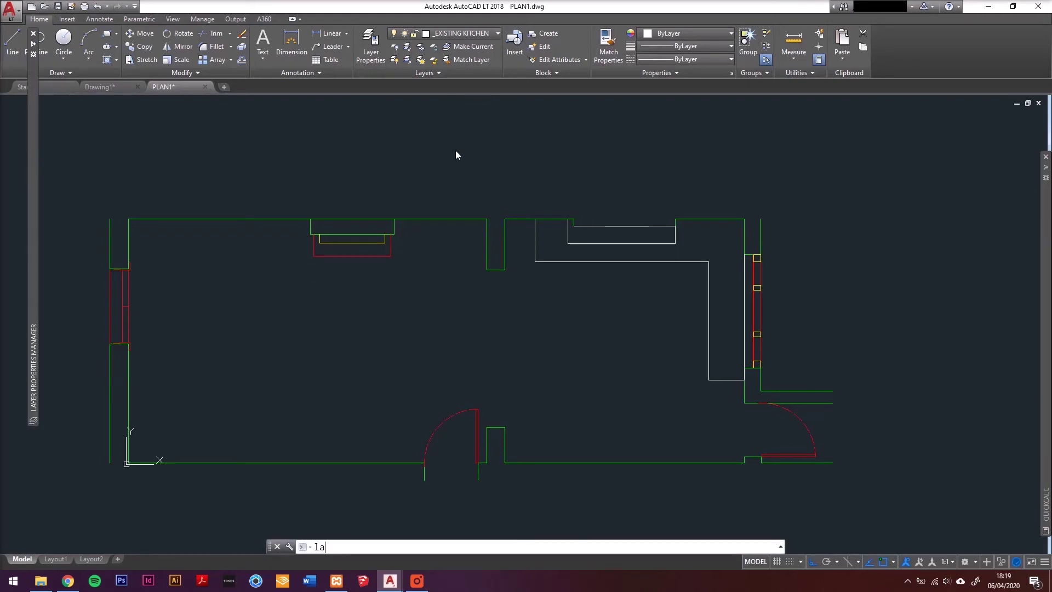
key(Return)
click(260, 53)
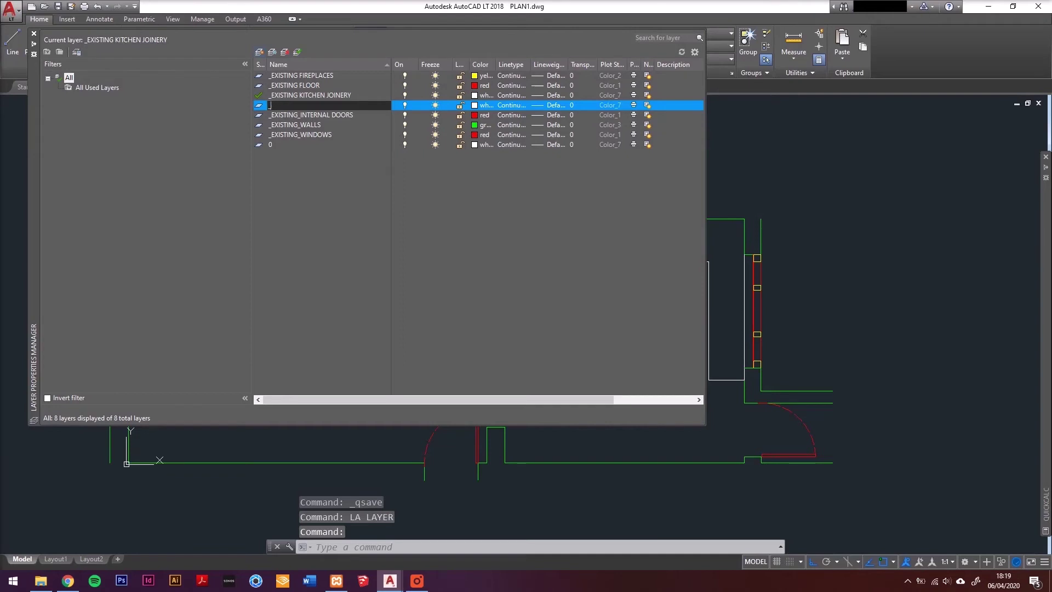
text(_EXISTING FLOOR FINI)
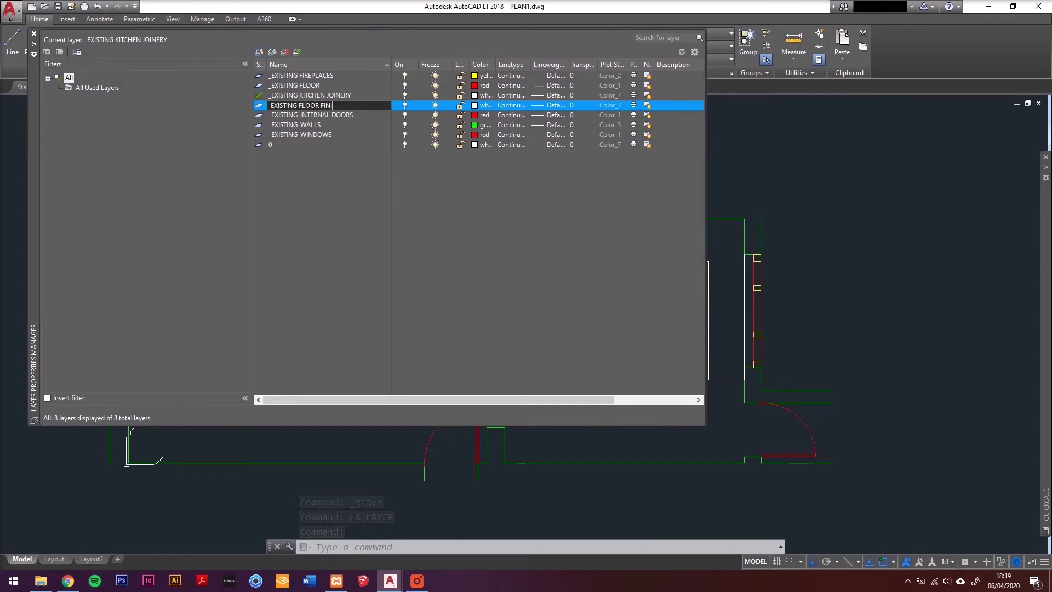
key(Return)
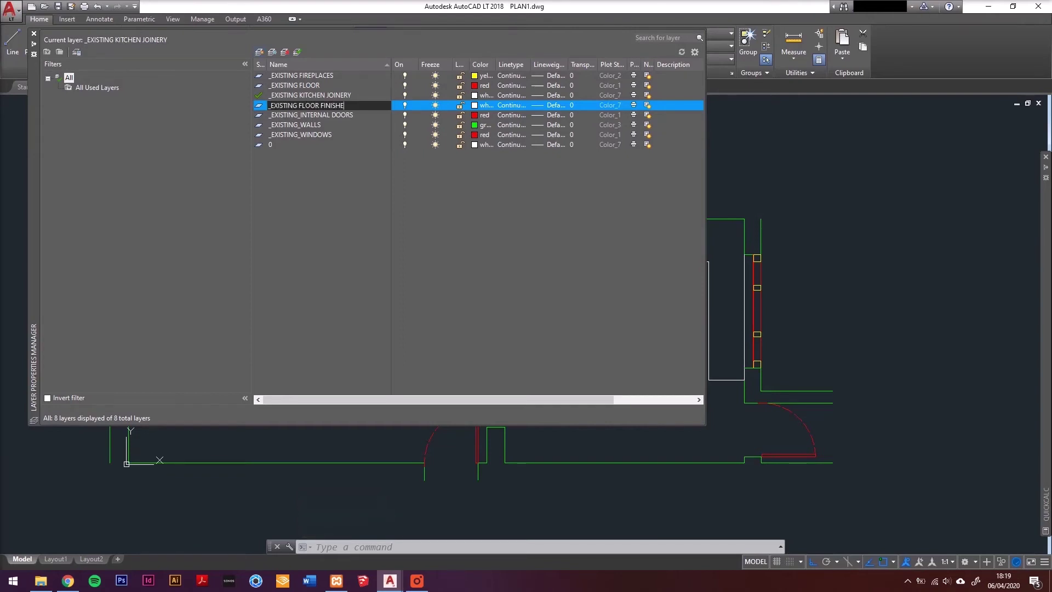
key(Return)
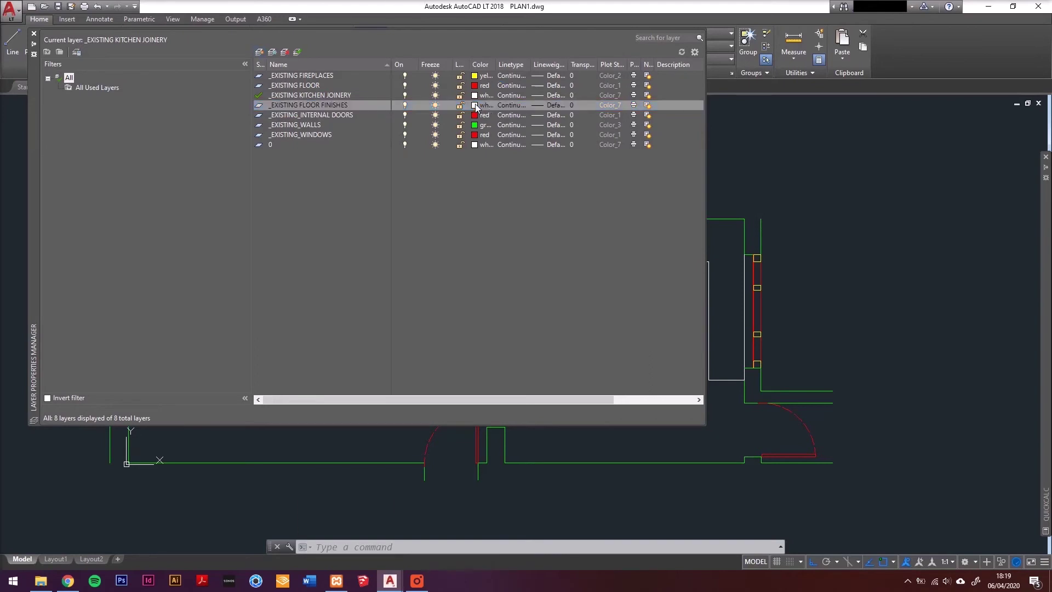
Set the _EXISTING FLOOR FINISHES layer's colour to grey index 8 and close the layer manager.
click(475, 105)
click(510, 314)
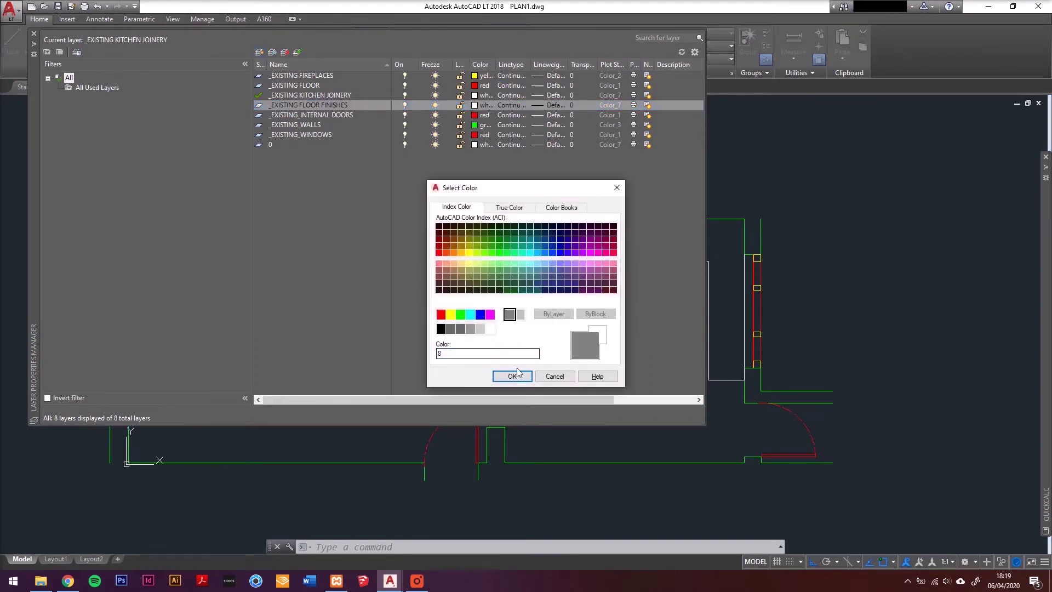
click(515, 375)
click(33, 34)
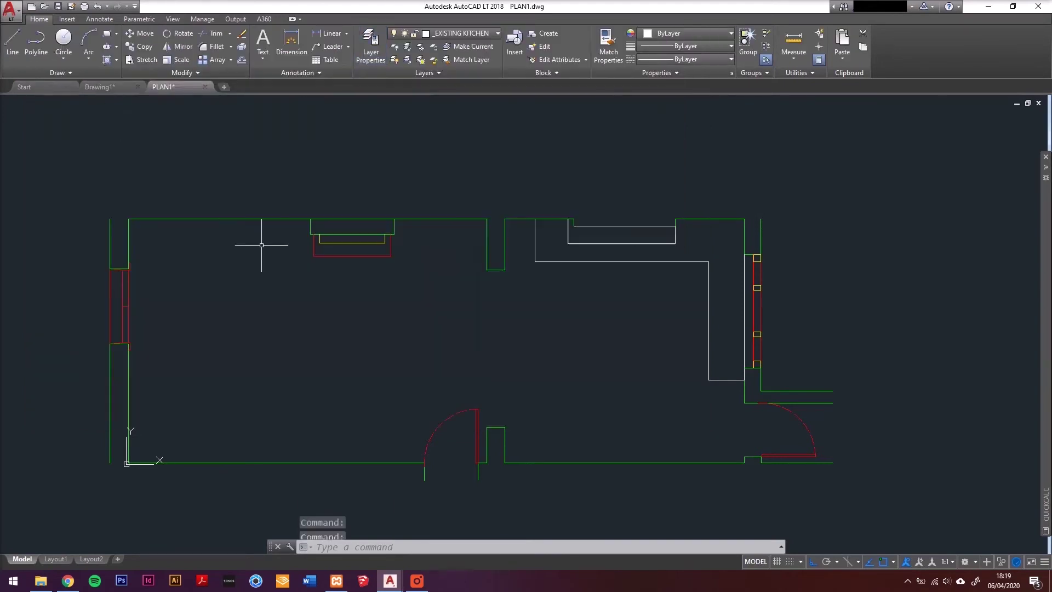
On the _EXISTING FLOOR FINISHES layer, start a polyline at the worktop's lower end and trace its front edge up to the upper wall.
middle_drag(262, 317, 257, 301)
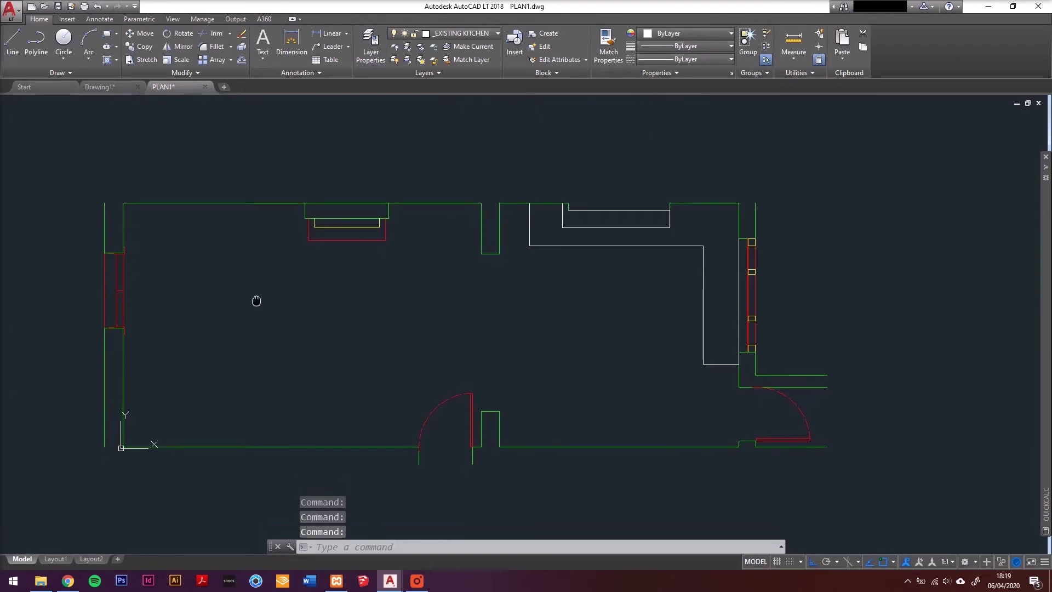
click(479, 33)
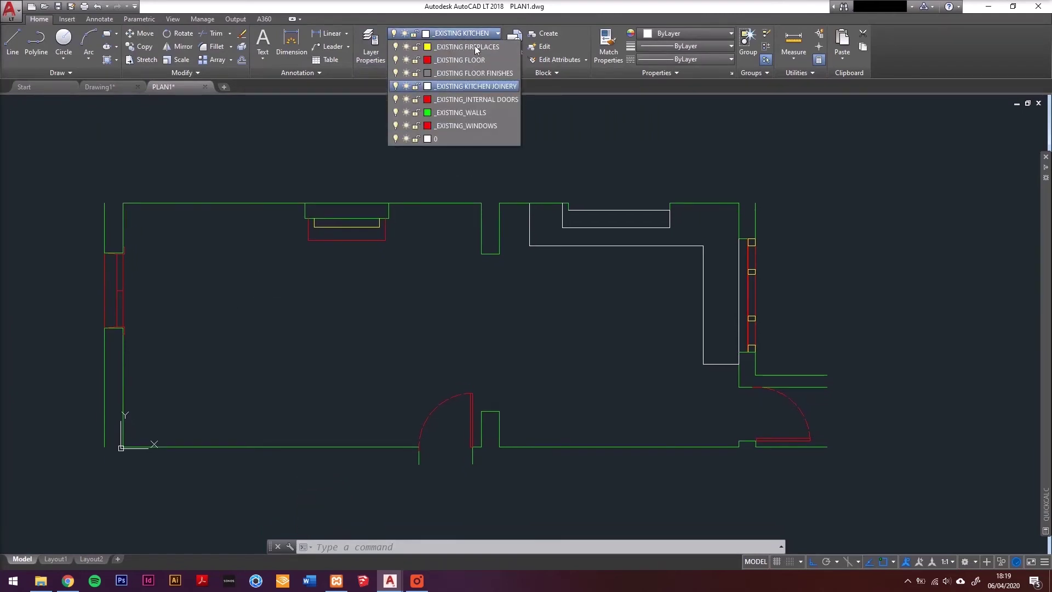
click(474, 74)
text(pl)
key(Return)
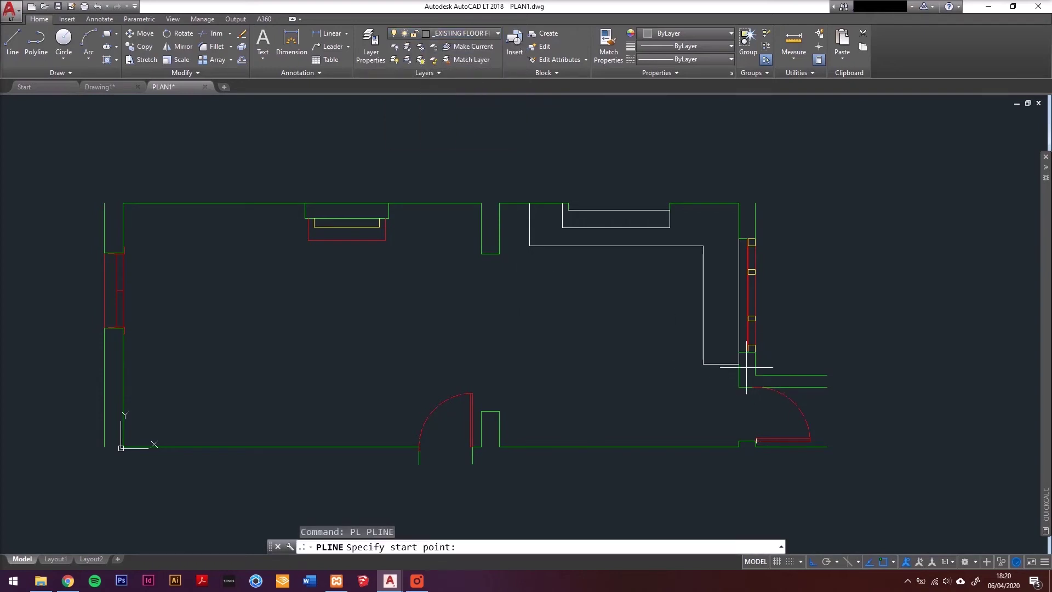
click(703, 363)
click(703, 245)
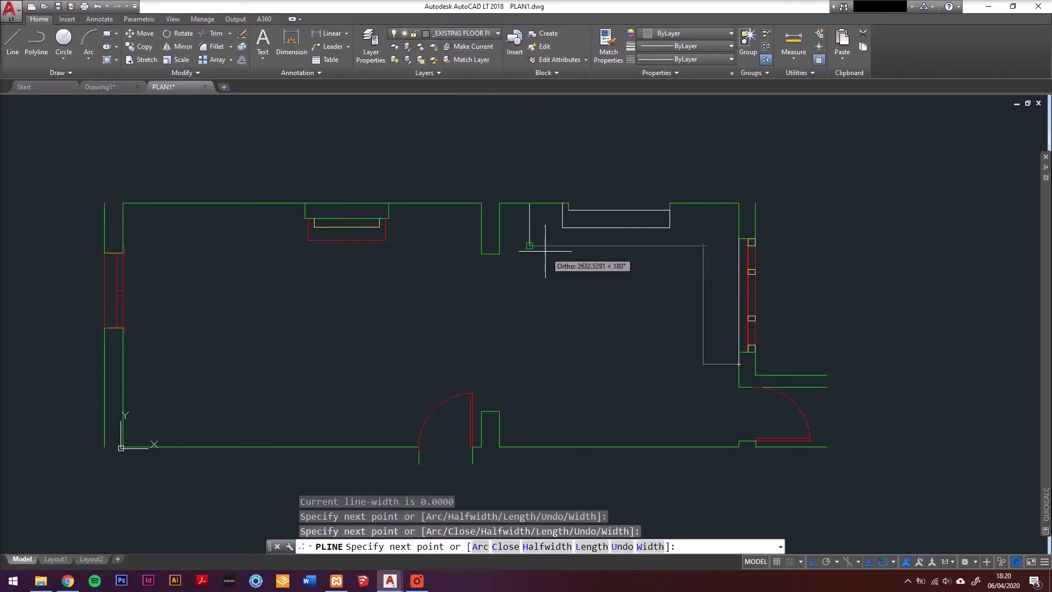
click(529, 245)
click(530, 203)
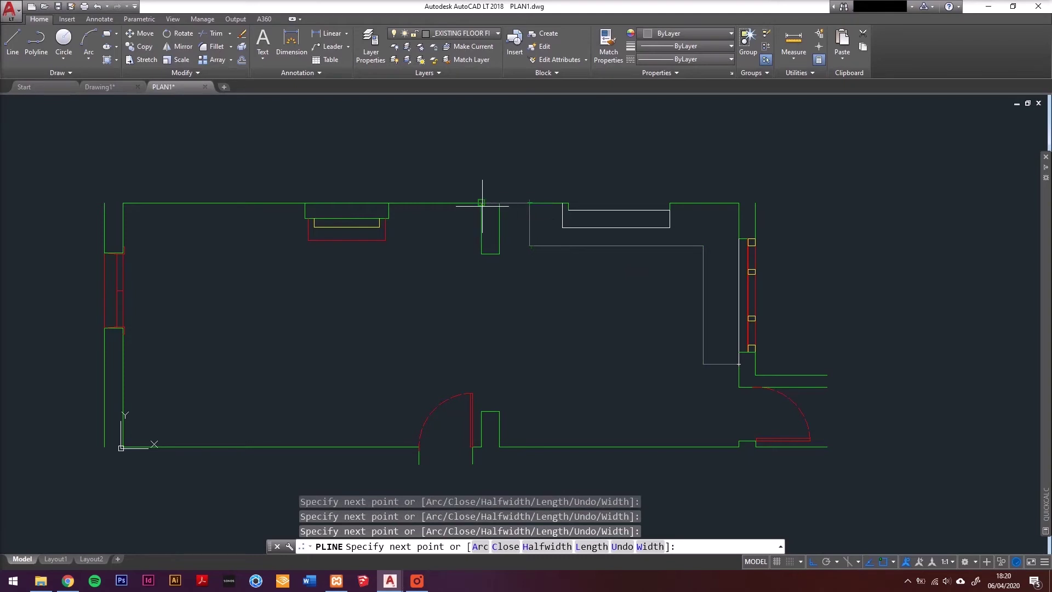
Continue the floor polyline around the upper wall pier, the chimney breast and the fireplace hearth.
click(499, 253)
click(482, 253)
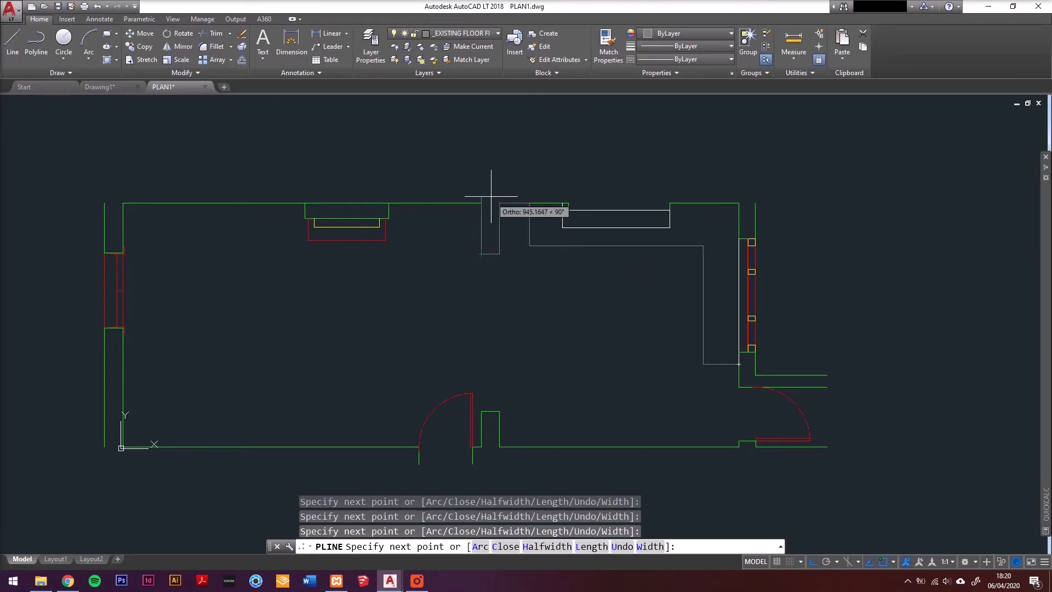
click(482, 203)
scroll(392, 215, up, 4)
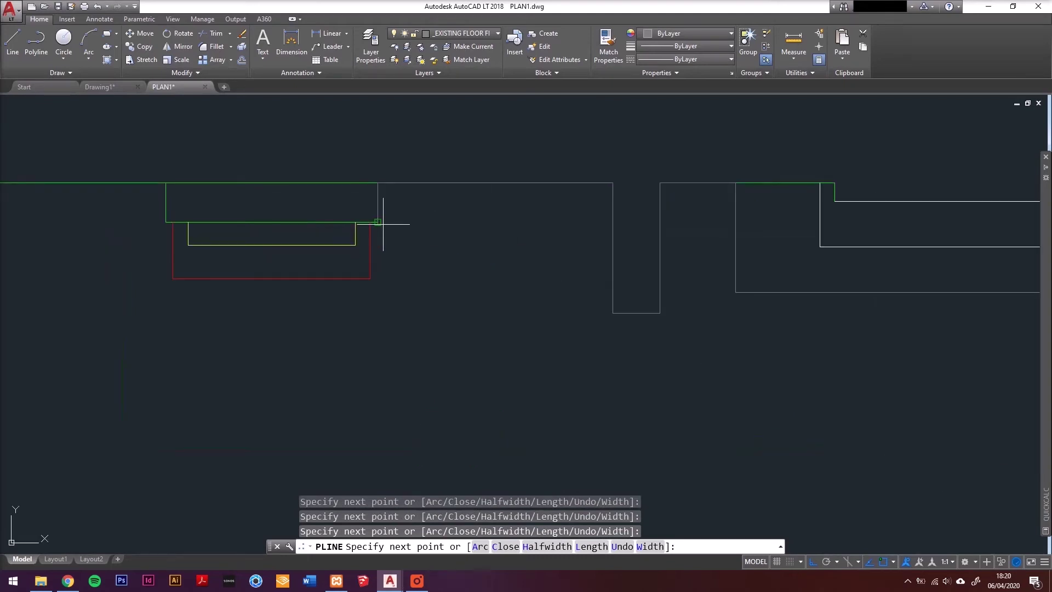
key(ctrl+z)
middle_drag(158, 278, 680, 262)
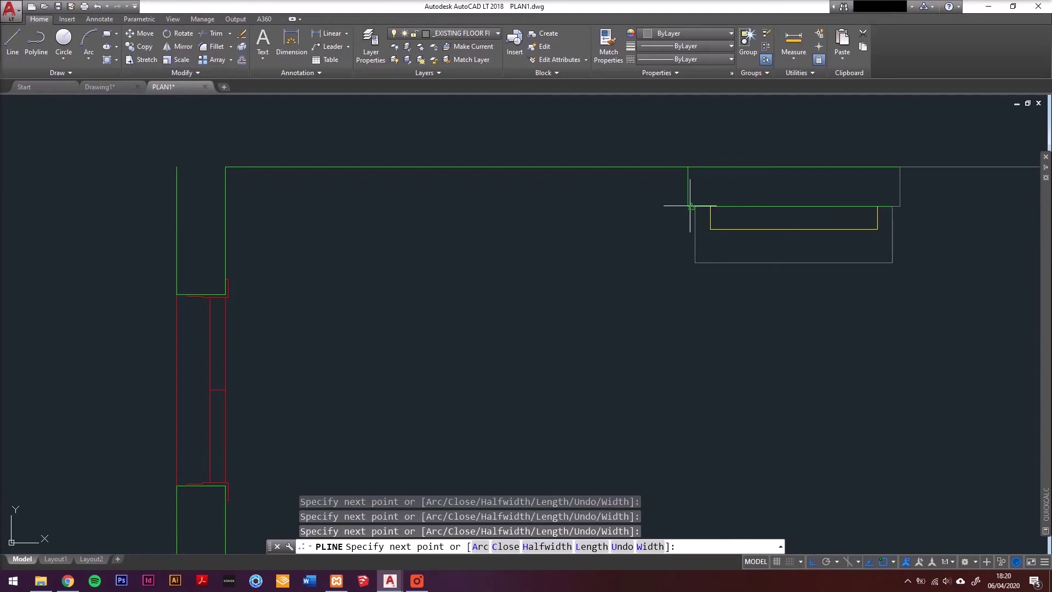
Continue the floor polyline along the upper wall to the room's upper-left corner and down to its lower-left corner.
click(225, 167)
scroll(227, 171, down, 2)
middle_drag(253, 385, 301, 195)
scroll(280, 367, up, 6)
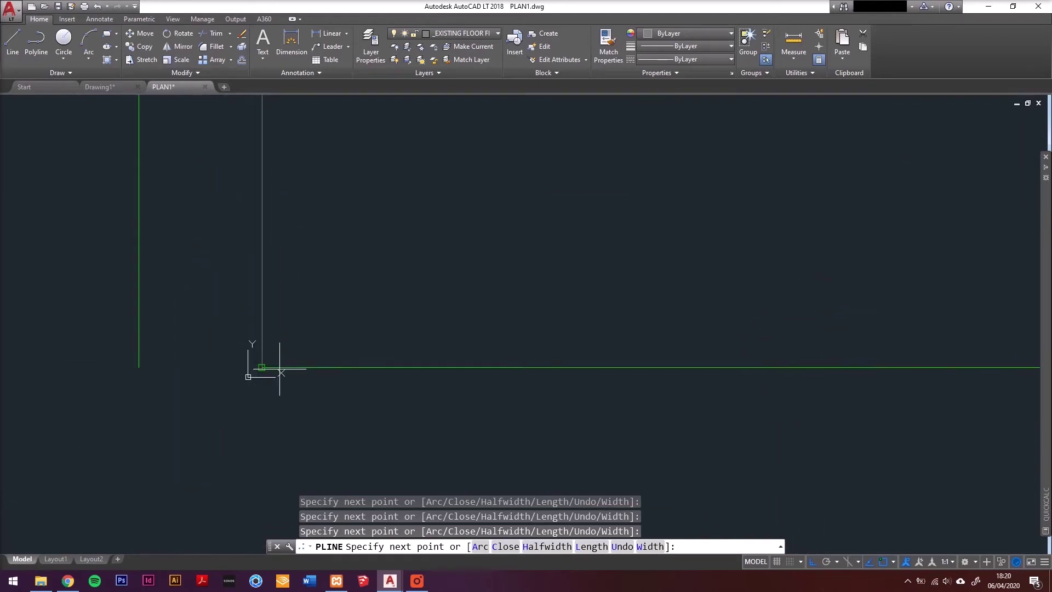
click(272, 370)
Continue the floor polyline along the lower wall, across the door opening, and around the lower wall pier.
scroll(254, 364, down, 2)
middle_drag(254, 364, 113, 392)
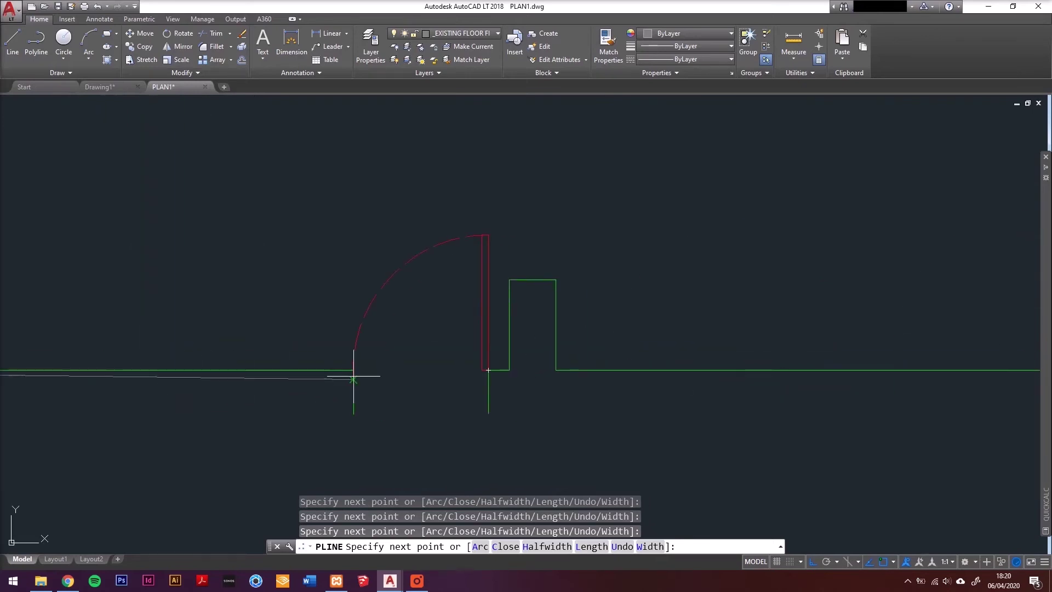
click(509, 370)
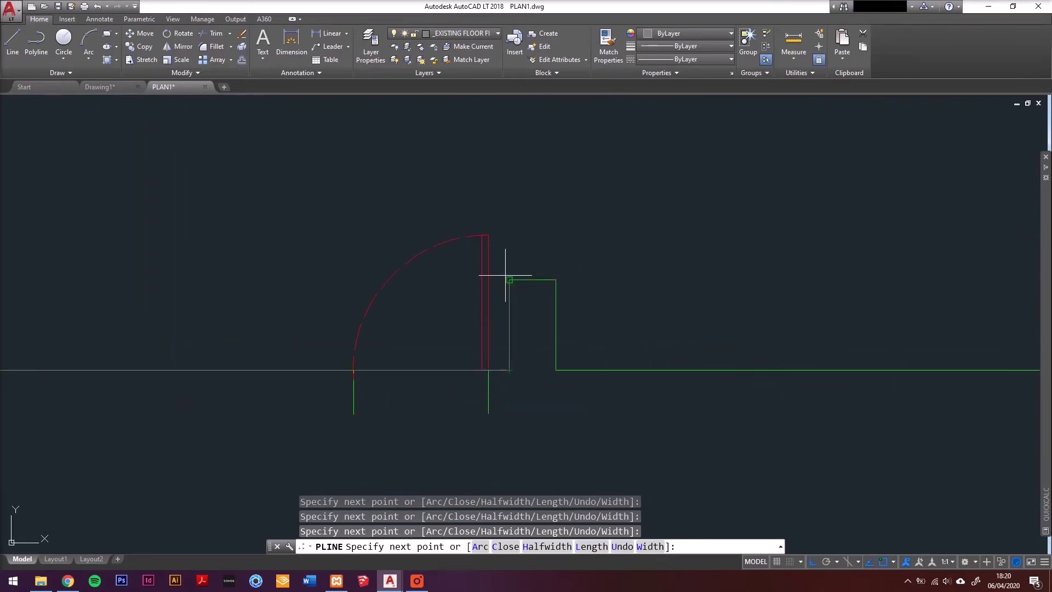
click(555, 279)
click(556, 370)
scroll(556, 370, down, 2)
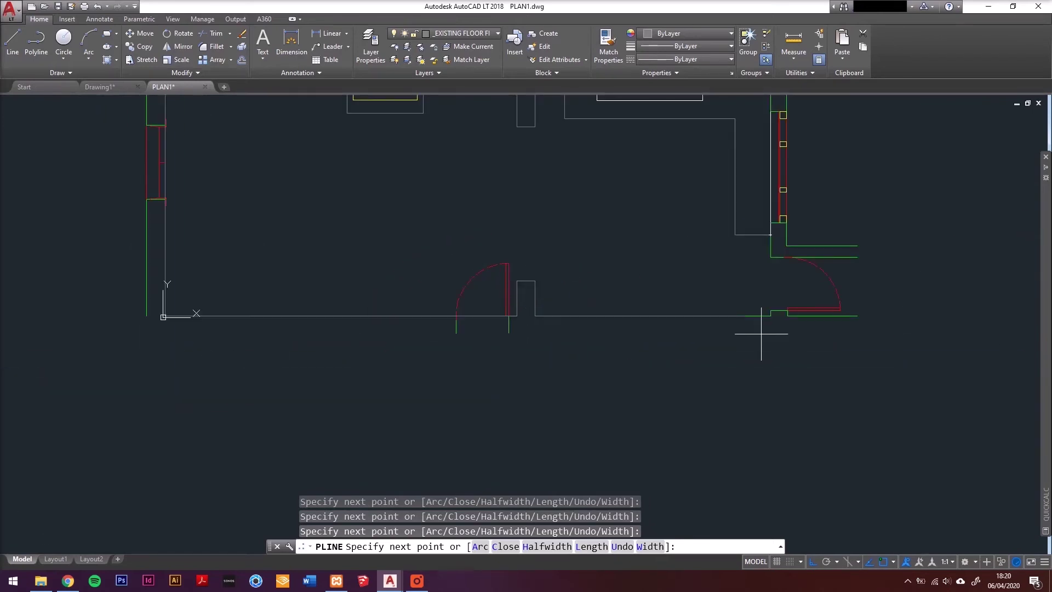
Trace the floor polyline along the rest of the lower wall and around the kitchen's external doorway recess, then close it.
scroll(767, 324, up, 3)
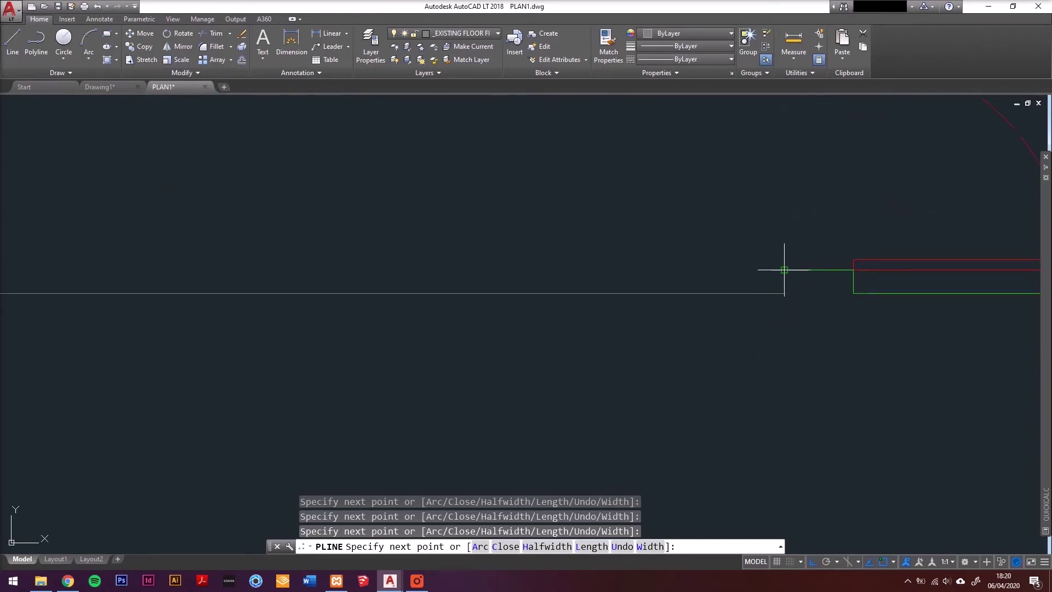
scroll(417, 463, down, 2)
scroll(488, 326, up, 2)
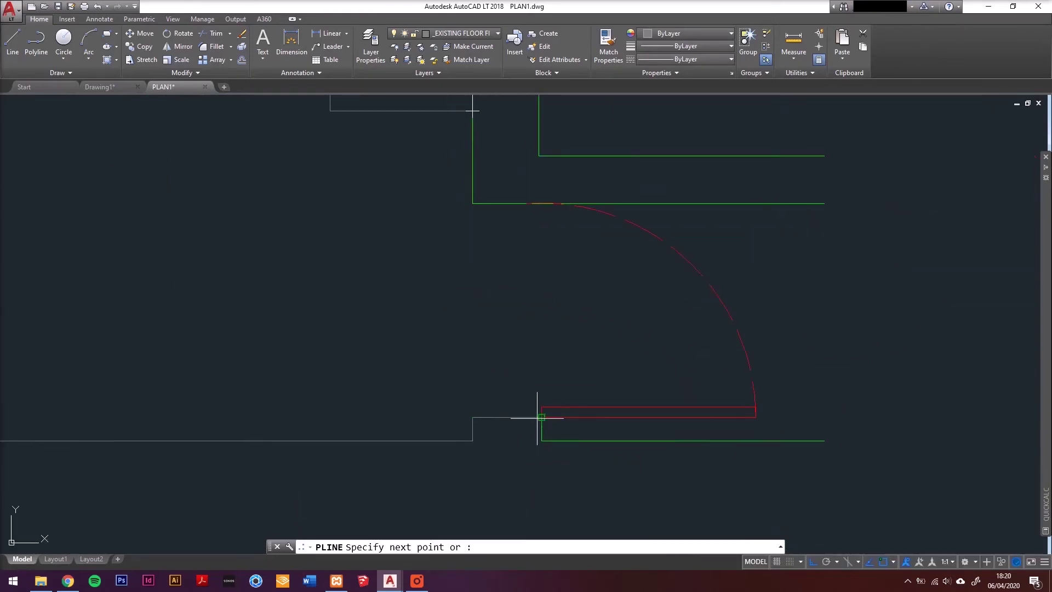
click(538, 419)
click(541, 203)
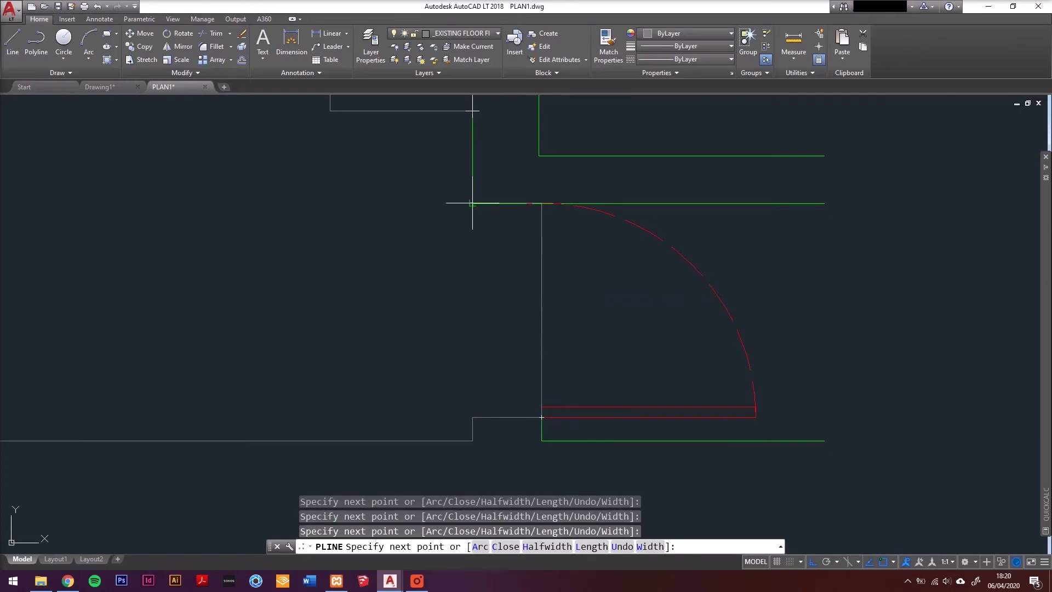
text(c)
key(Return)
scroll(623, 274, down, 3)
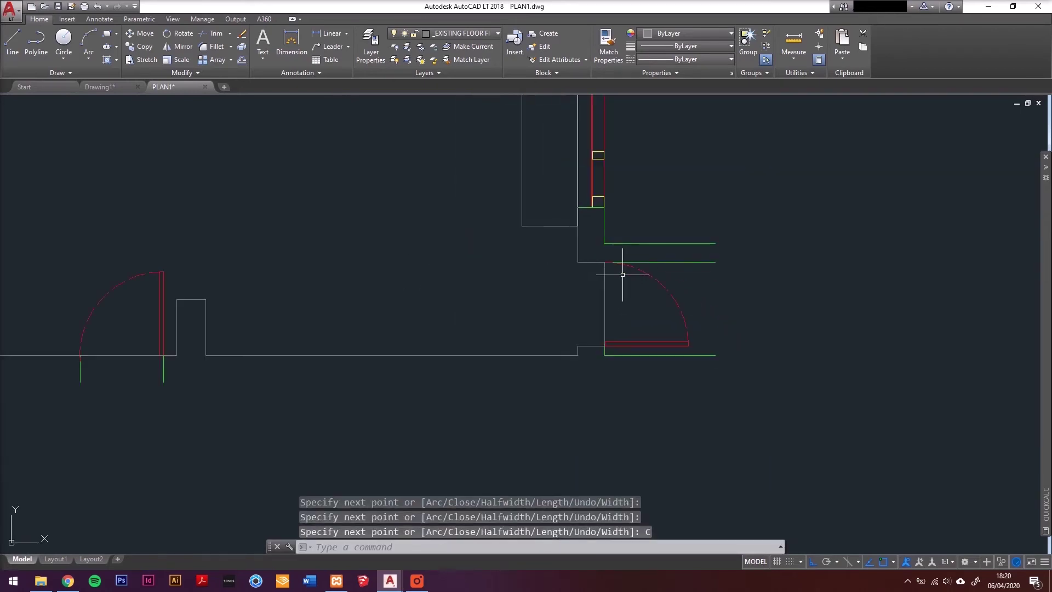
Isolate the layer of the closed floor outline and restore the other layers.
click(606, 299)
scroll(607, 299, down, 2)
scroll(412, 173, up, 2)
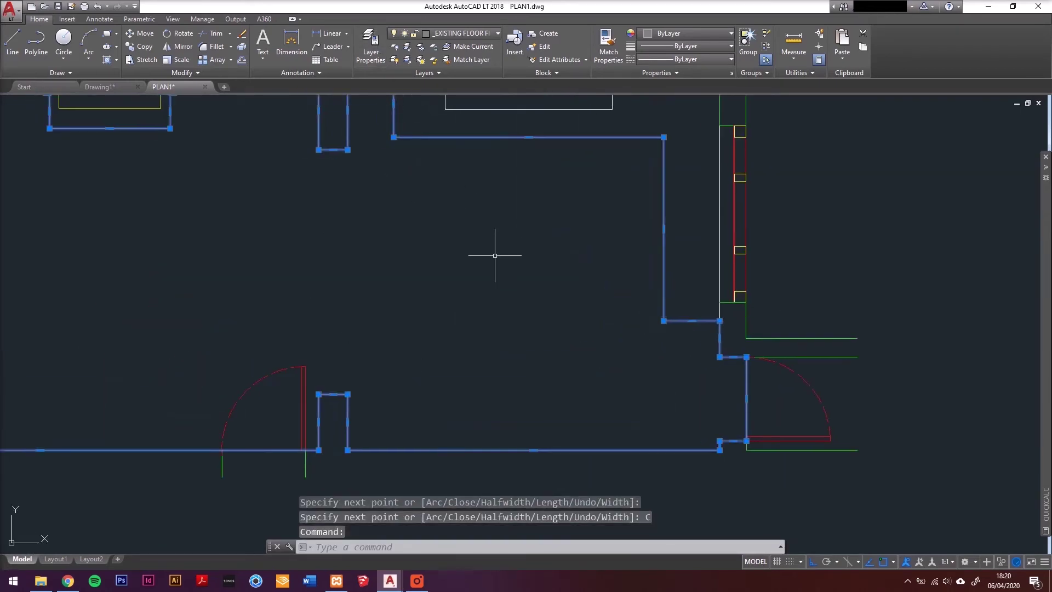
scroll(495, 255, down, 3)
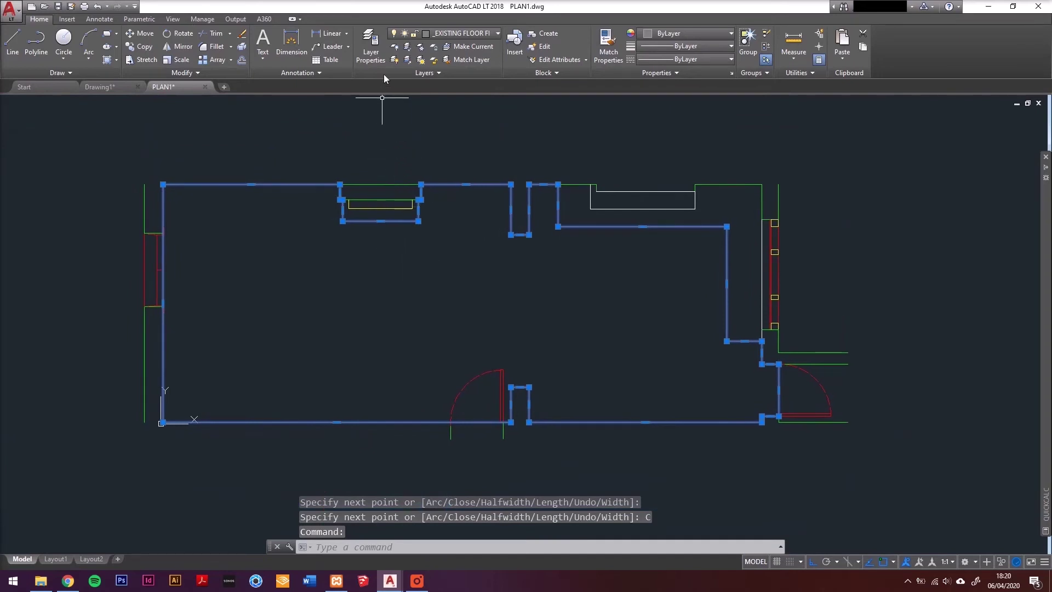
click(406, 48)
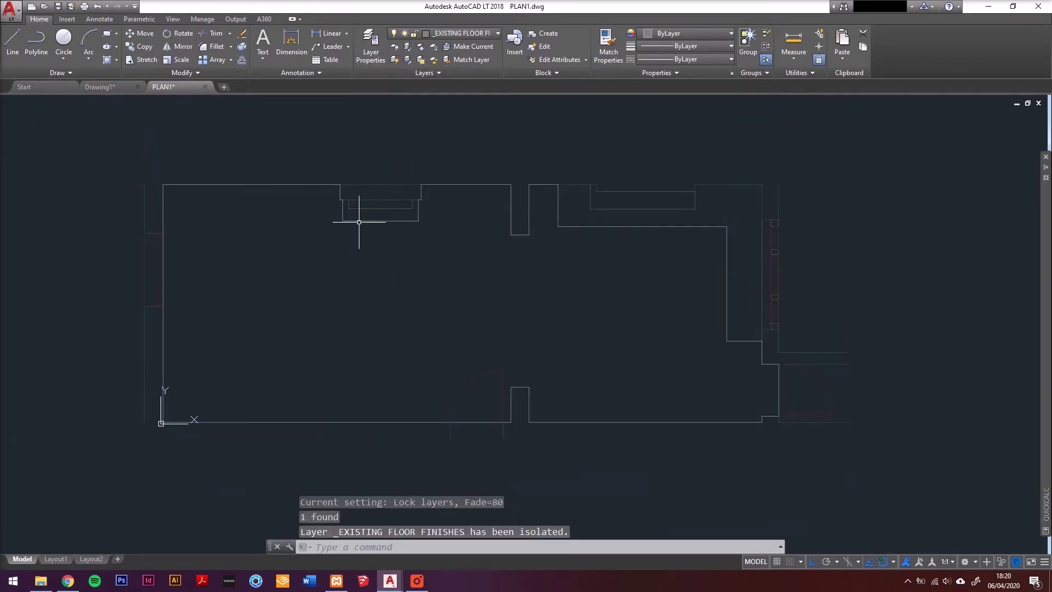
click(407, 59)
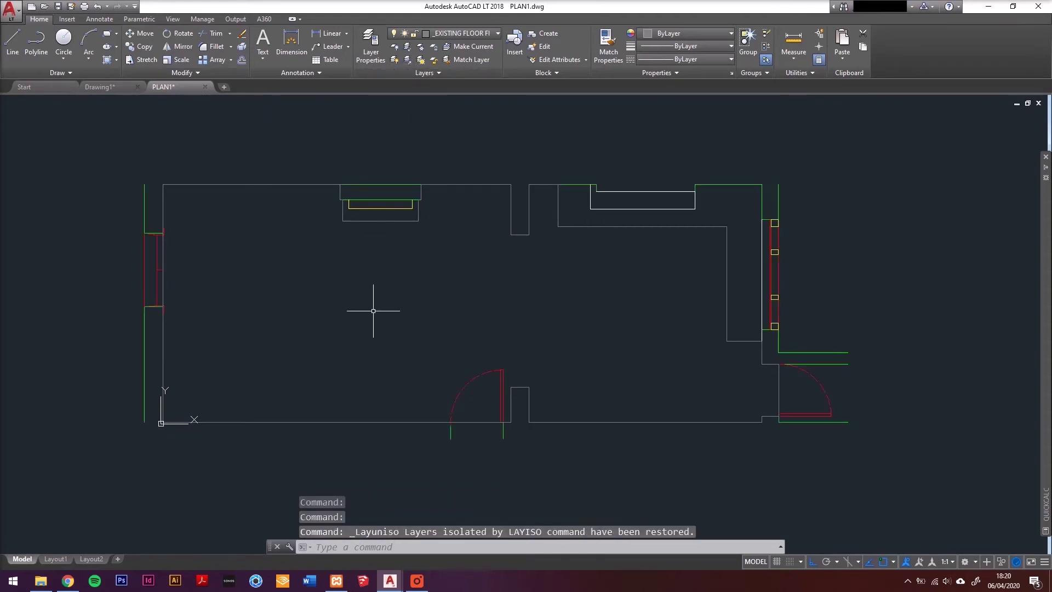
Select the floor outline and isolate the _EXISTING FLOOR FINISHES layer again.
click(404, 222)
click(469, 262)
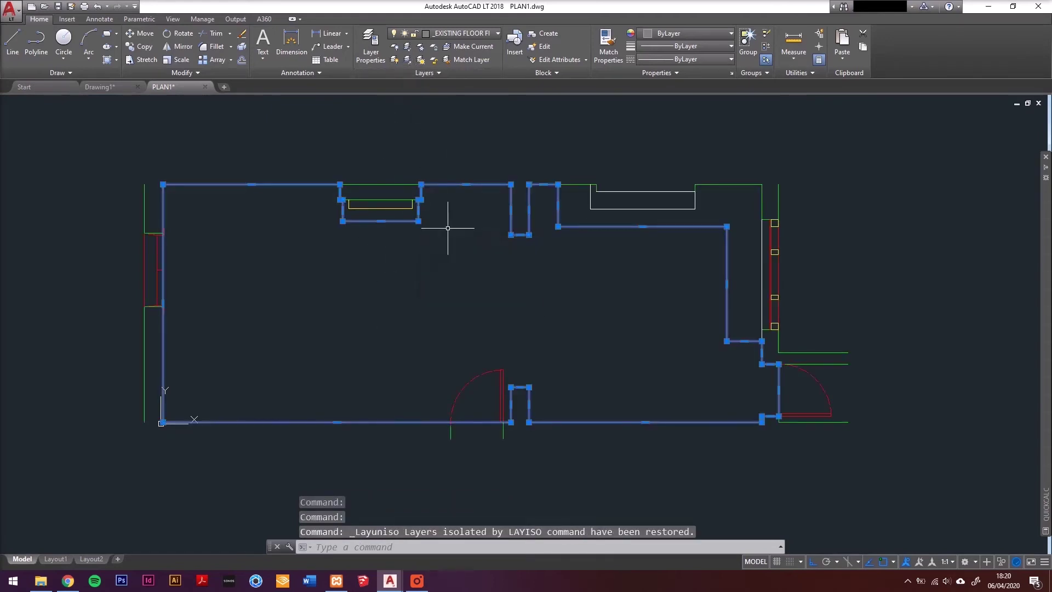
click(407, 46)
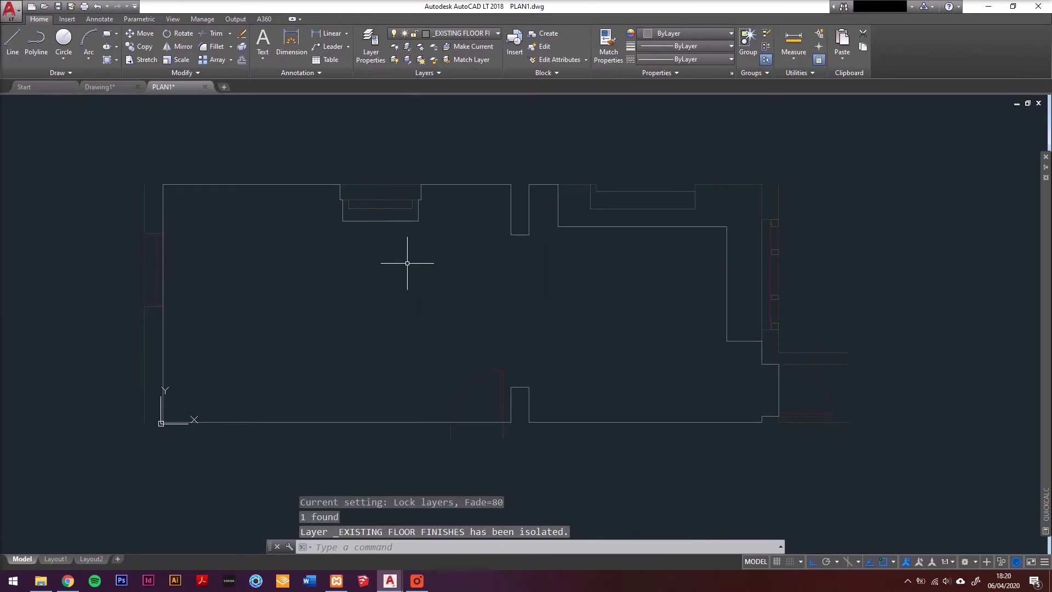
Start a Solid hatch inside the floor outline, adding the lower door's swing area and door leaf to the hatched regions.
text(HATCH)
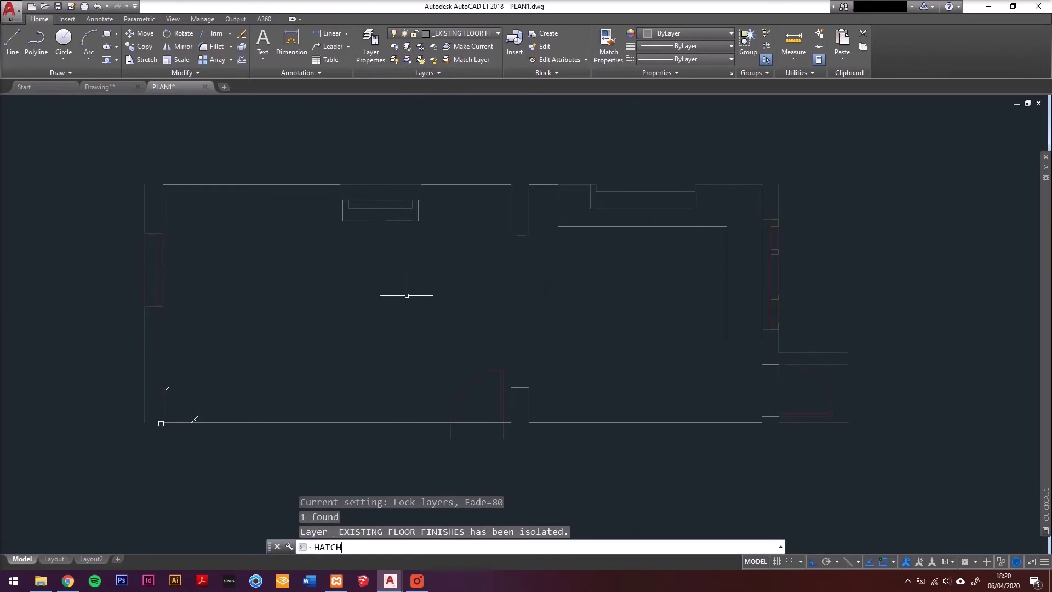
key(Return)
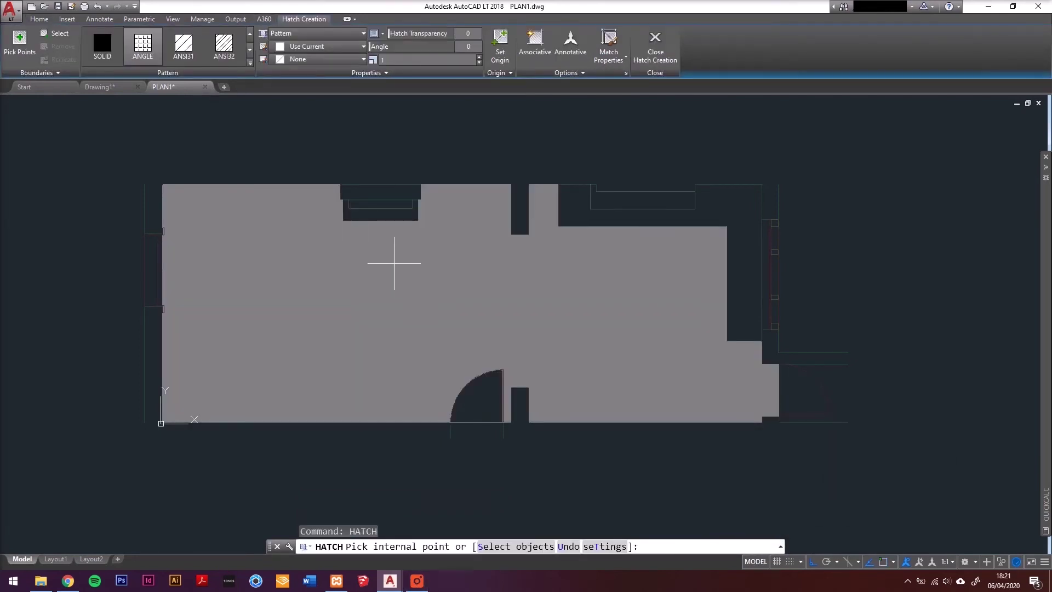
click(105, 46)
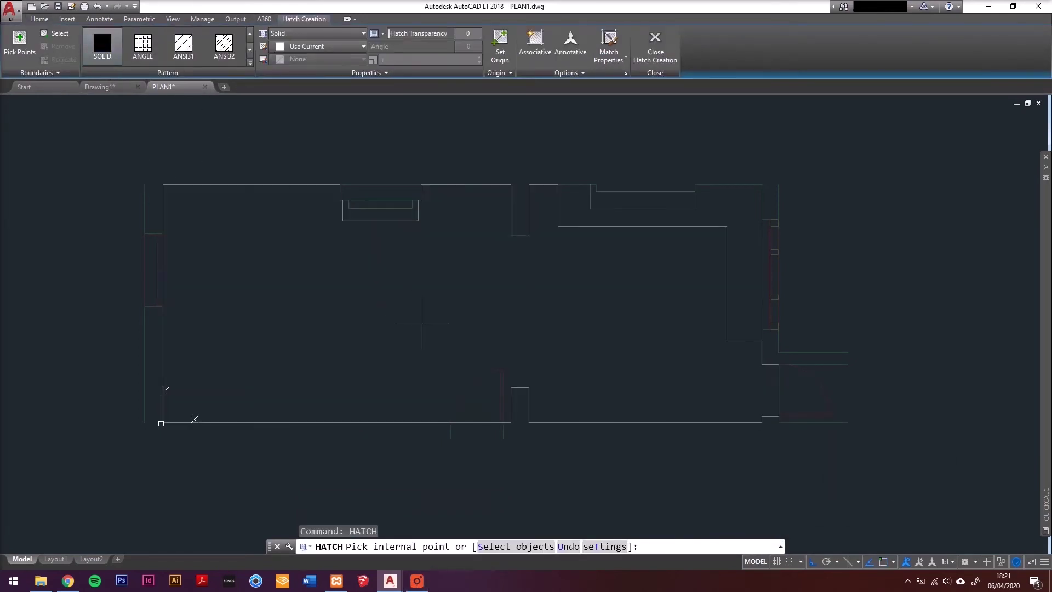
click(422, 319)
click(474, 399)
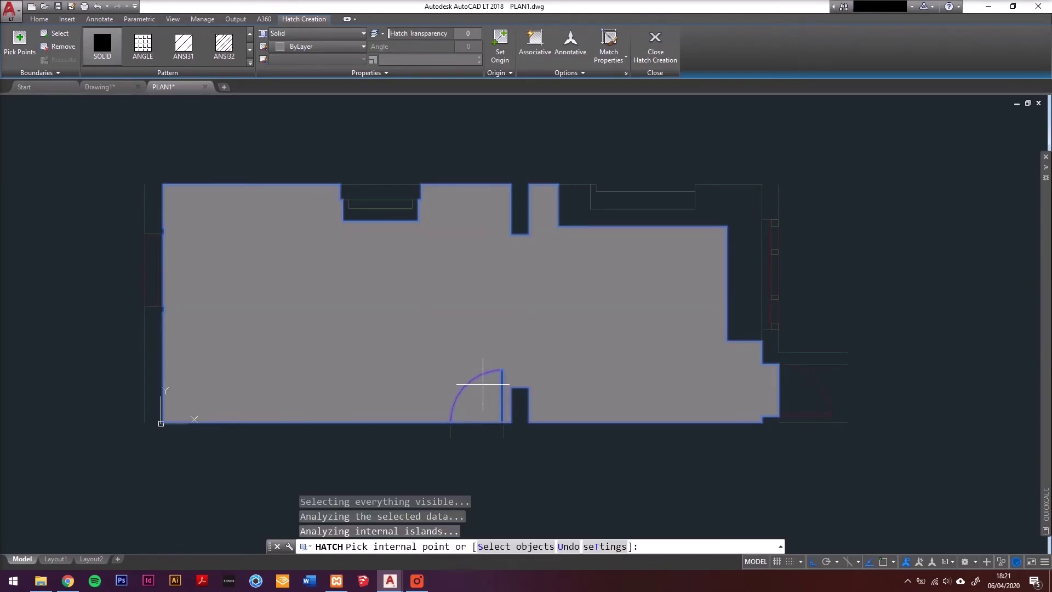
scroll(483, 383, up, 8)
scroll(569, 294, down, 4)
scroll(531, 301, up, 4)
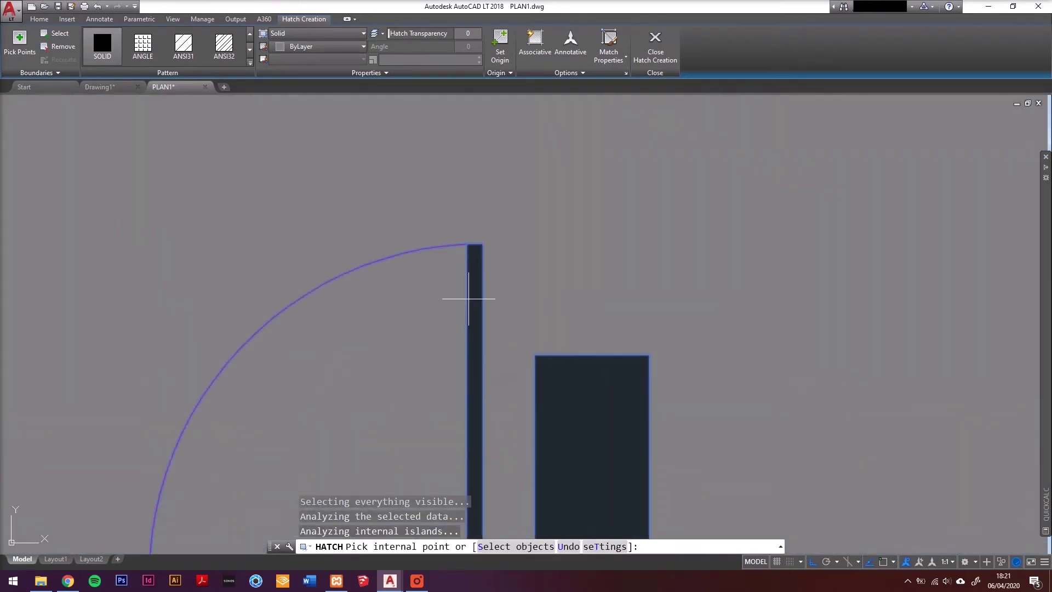
click(470, 299)
scroll(447, 312, down, 5)
middle_drag(383, 294, 404, 329)
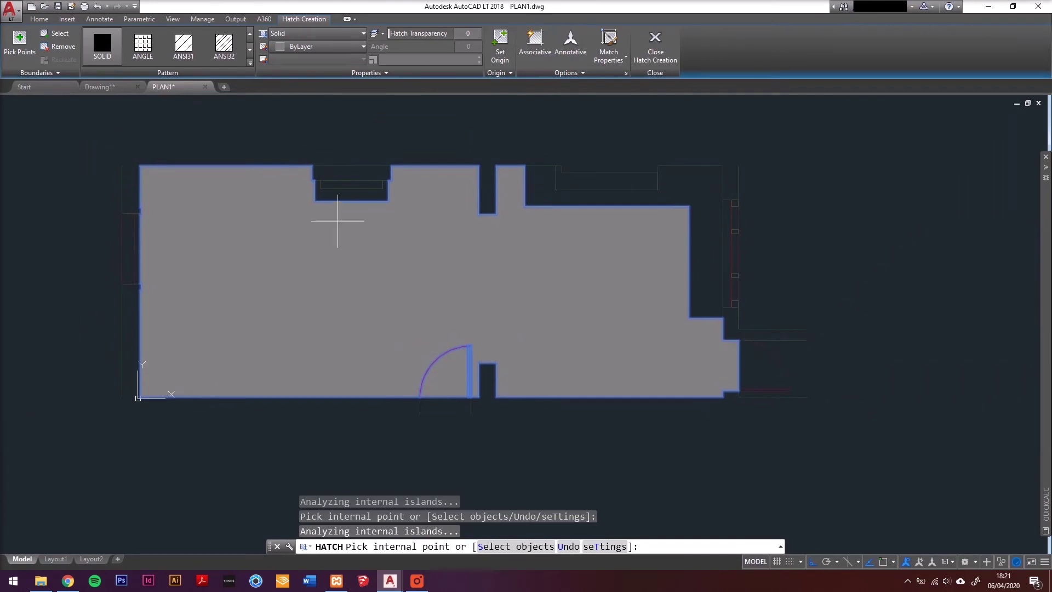
Change the floor hatch to the ANSI31 pattern with scale 50 and angle 135.
click(183, 45)
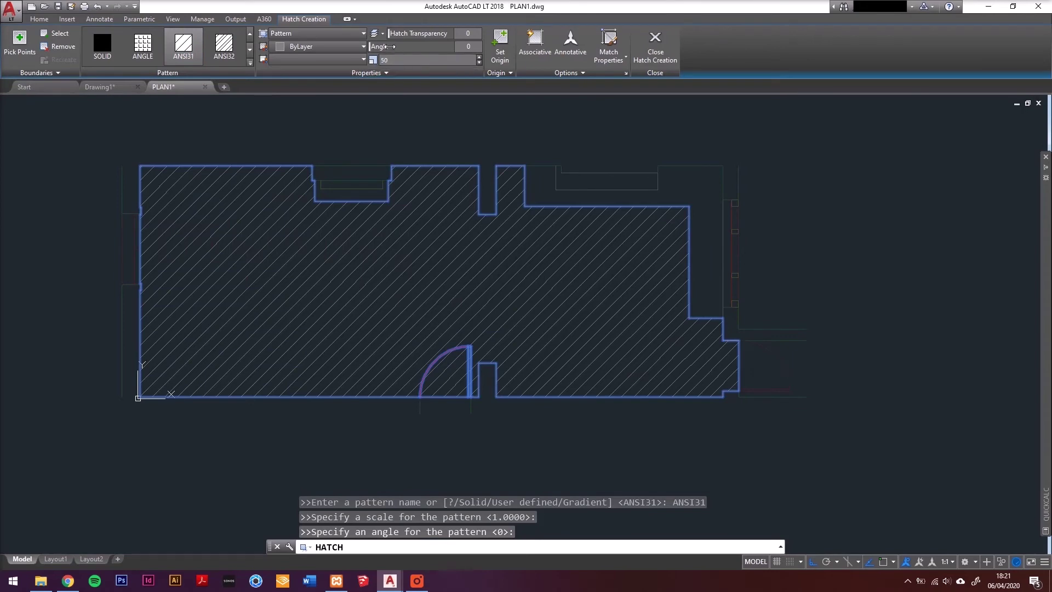
drag(388, 47, 398, 47)
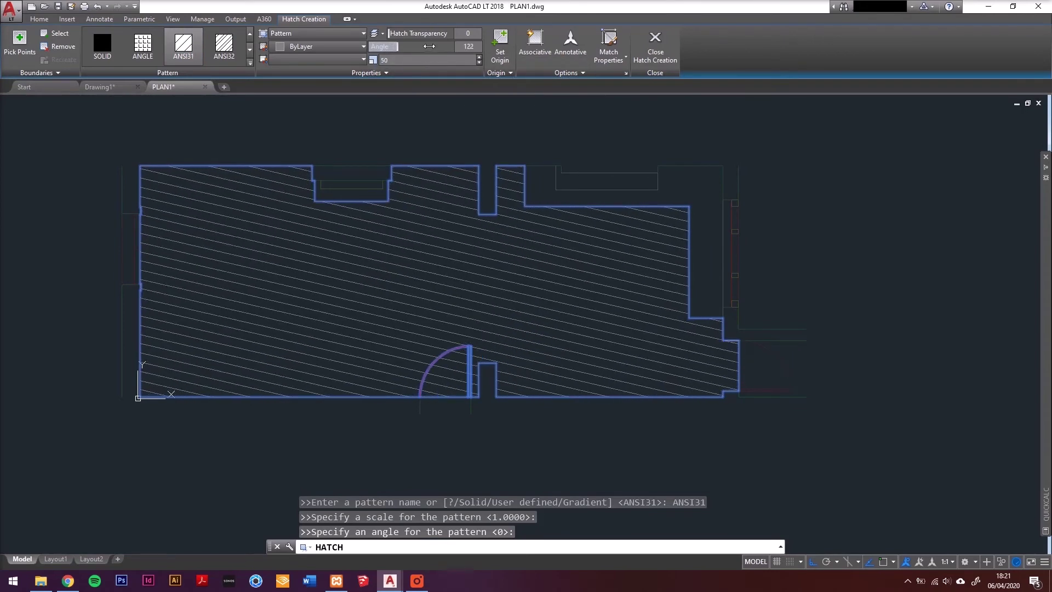
key(Return)
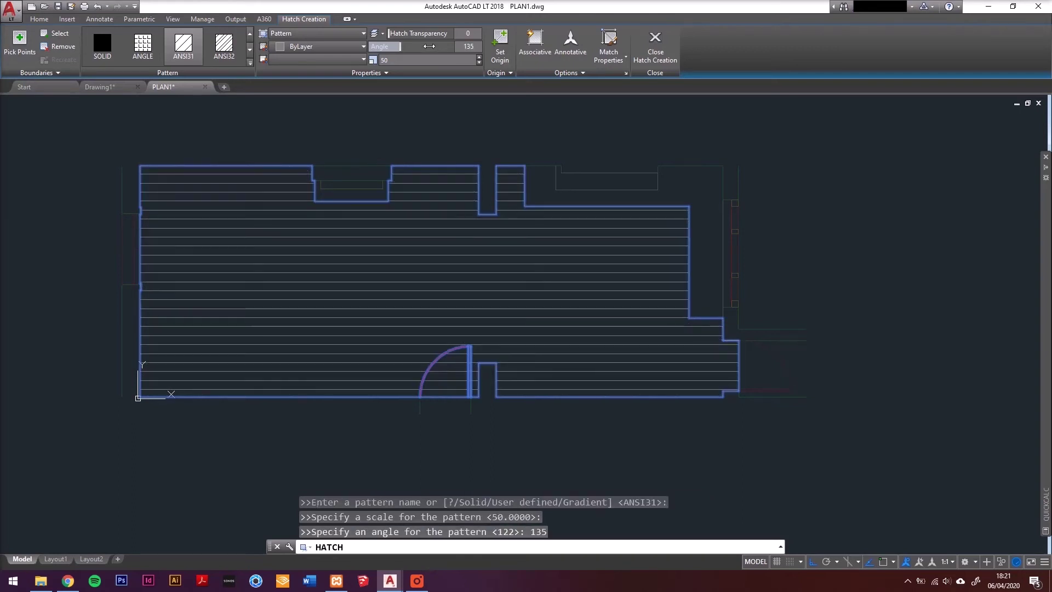
Finish the floor hatch and check the distance between two adjacent hatch lines.
scroll(367, 207, up, 4)
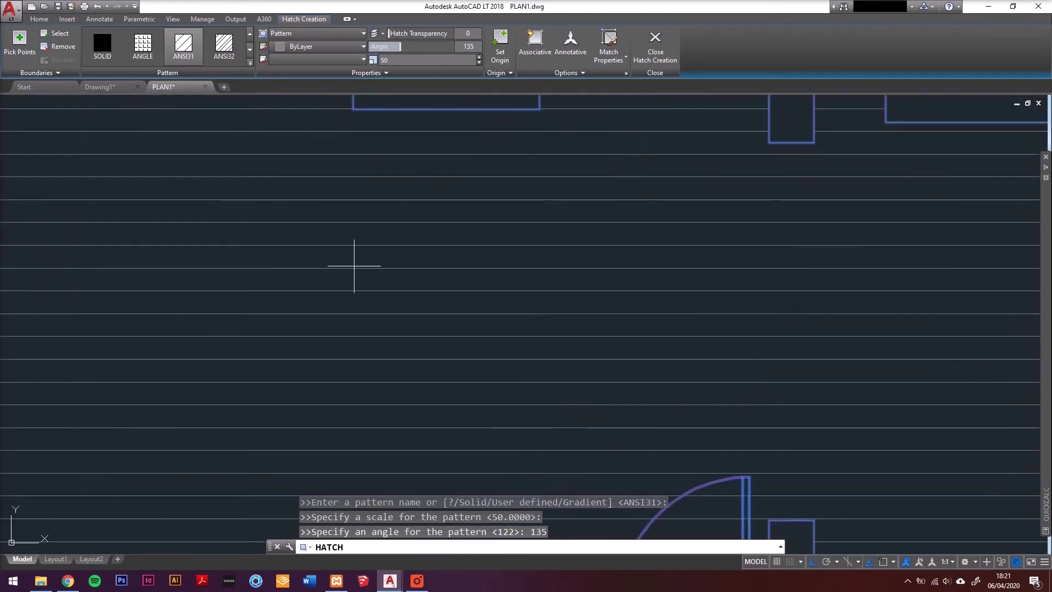
text(DI)
key(Return)
scroll(356, 280, up, 2)
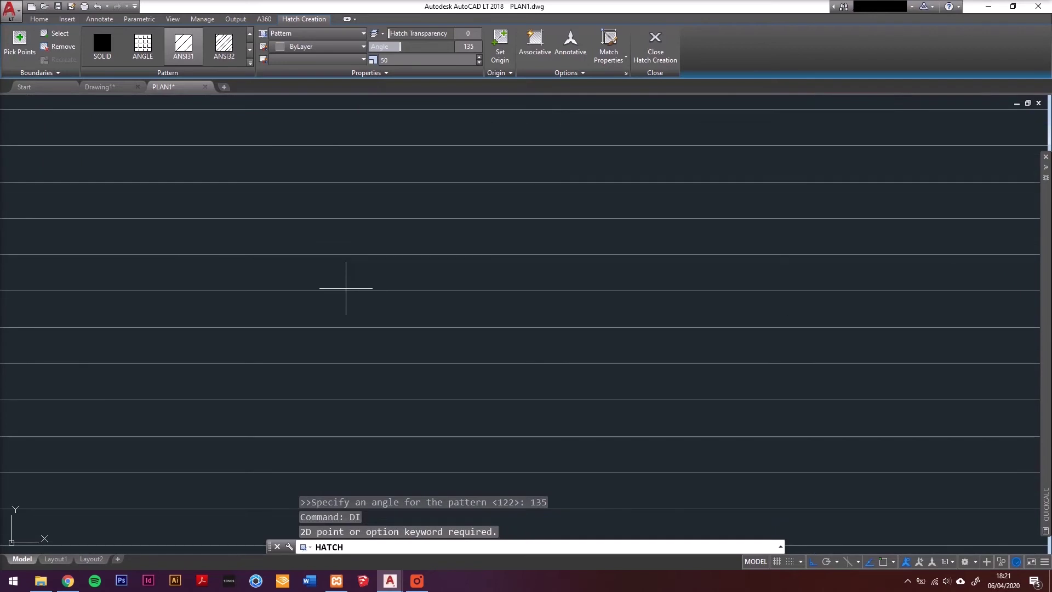
click(350, 268)
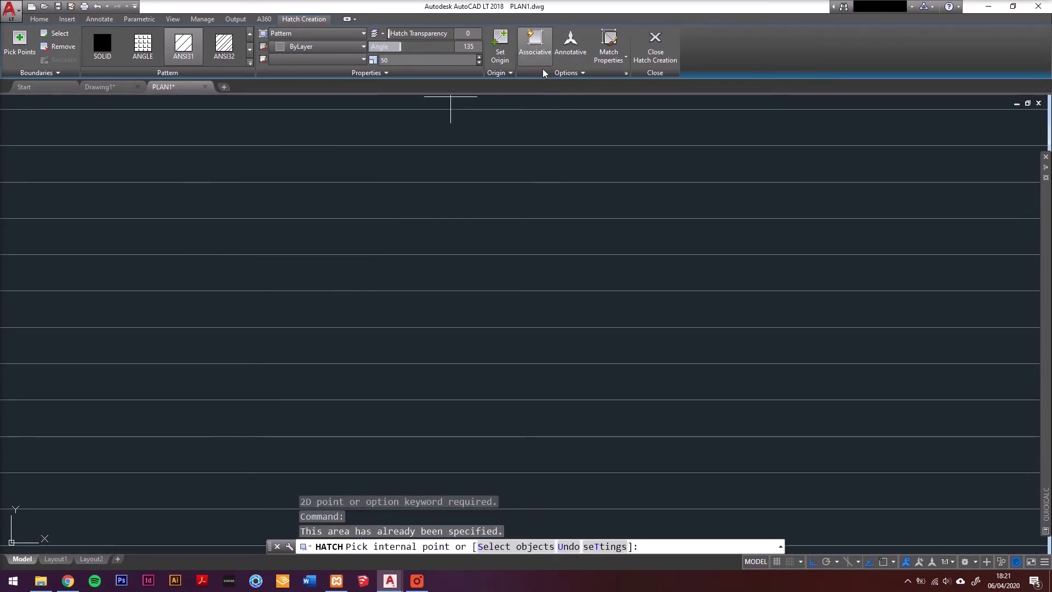
key(Escape)
text(DI)
key(Return)
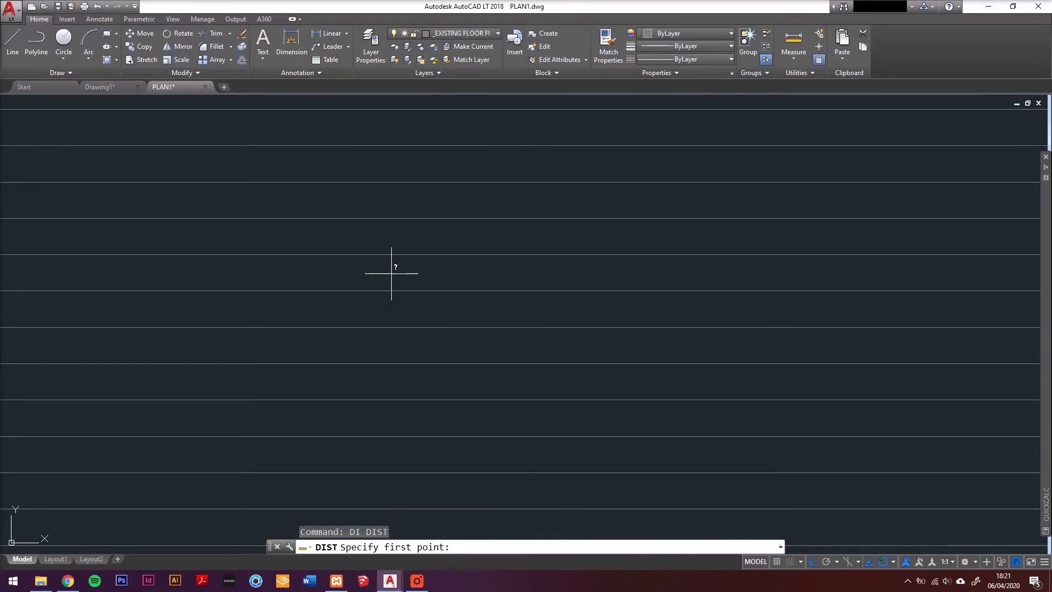
click(358, 327)
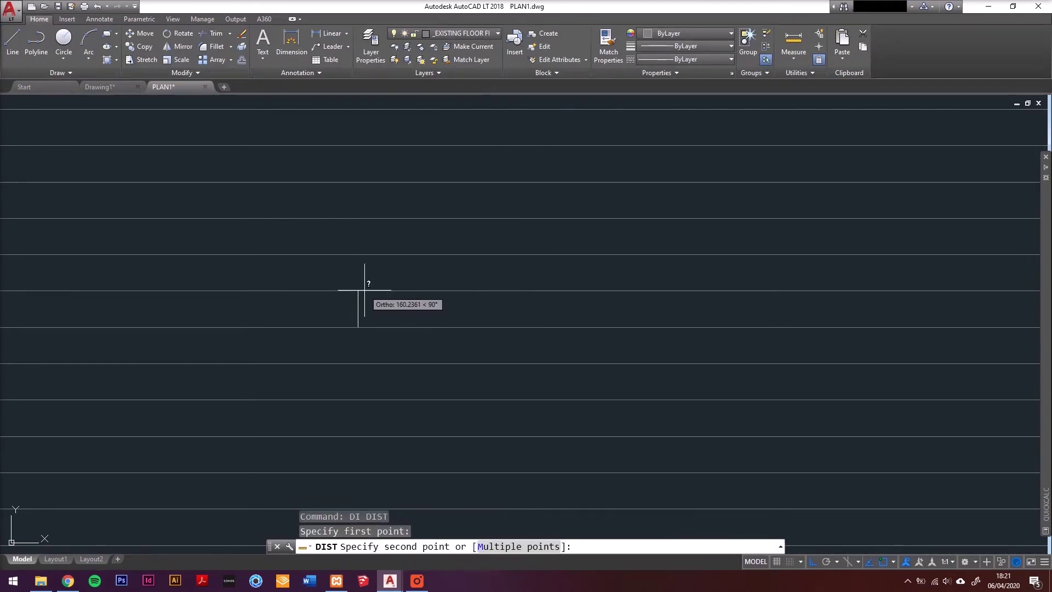
key(Escape)
Set the floor hatch's pattern scale to 35.
scroll(371, 285, down, 4)
click(370, 240)
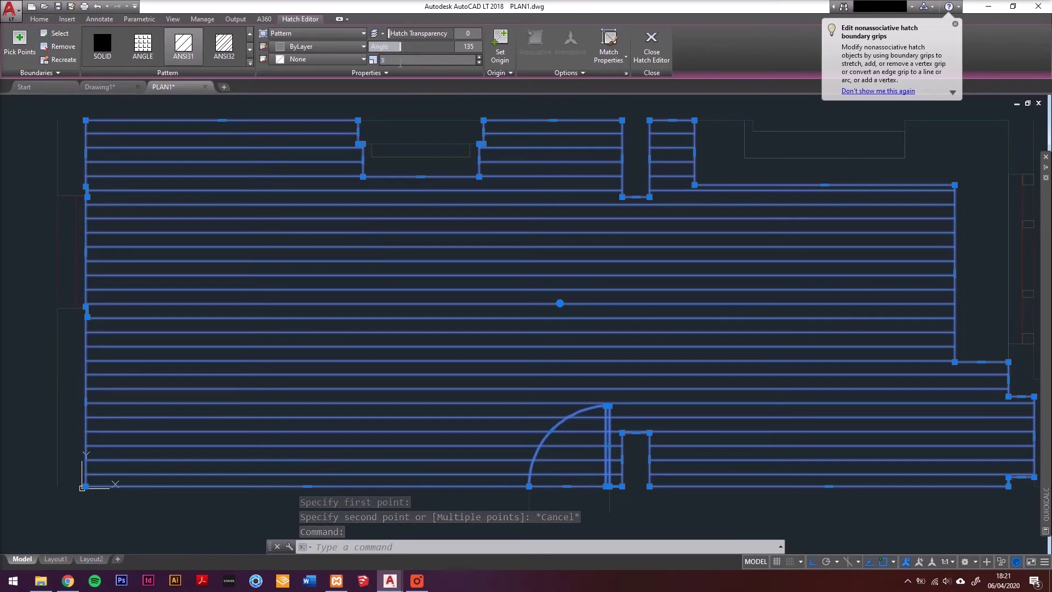
key(Escape)
Measure the spacing between two neighbouring lines of the floor hatch.
text(D)
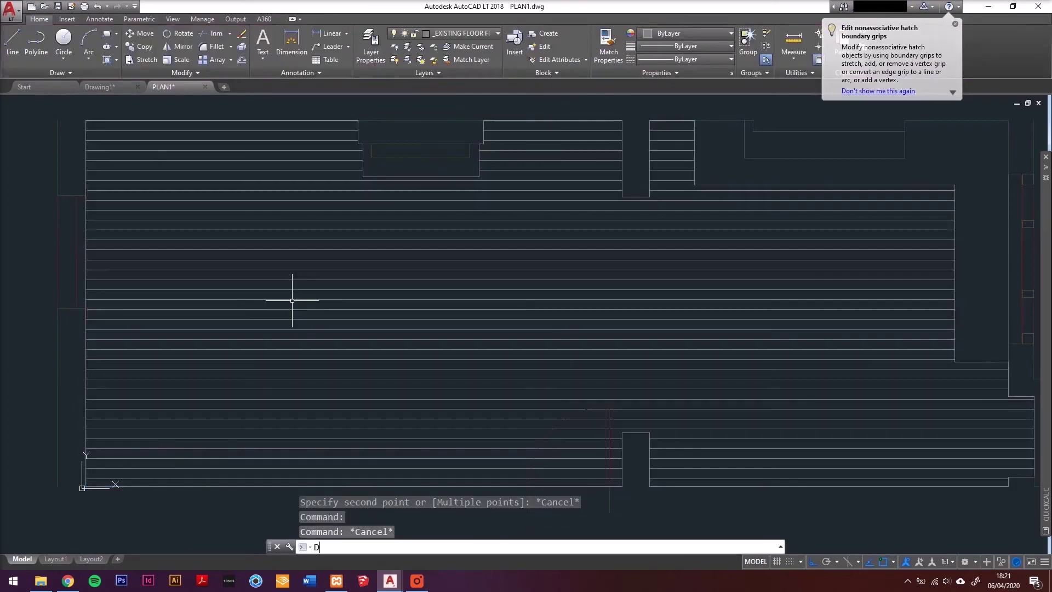
text(I)
key(Return)
scroll(307, 299, up, 8)
click(315, 328)
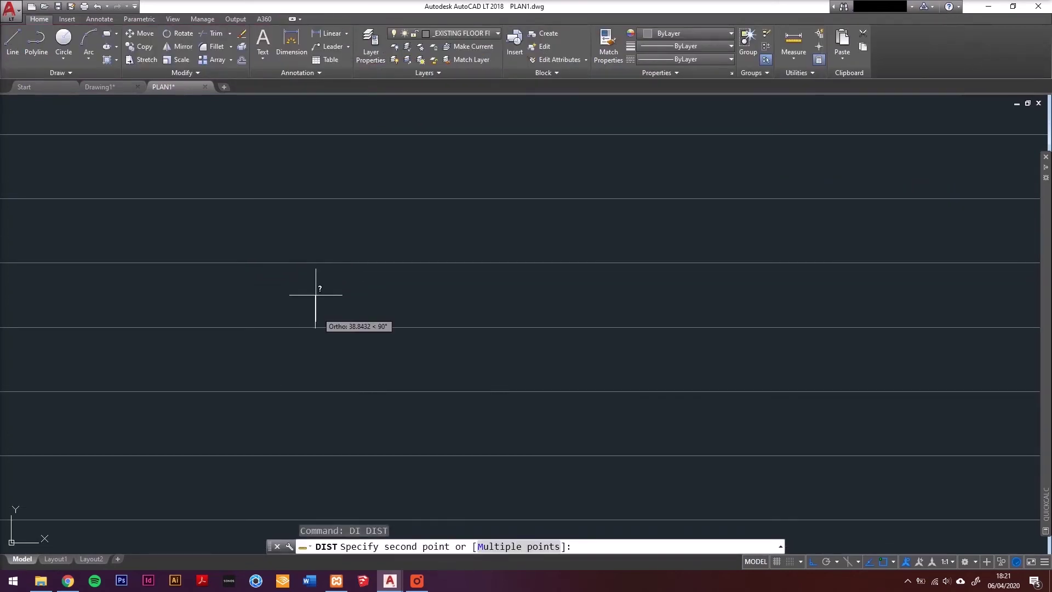
click(317, 264)
scroll(331, 268, down, 7)
scroll(331, 268, down, 5)
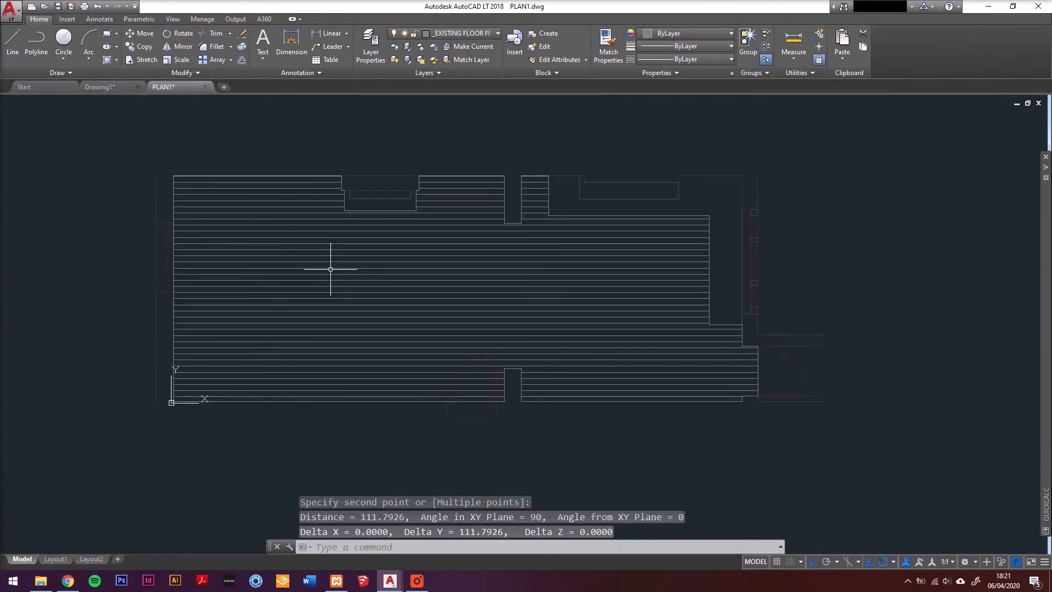
Increase the floor hatch's pattern scale slightly and save the drawing.
click(330, 269)
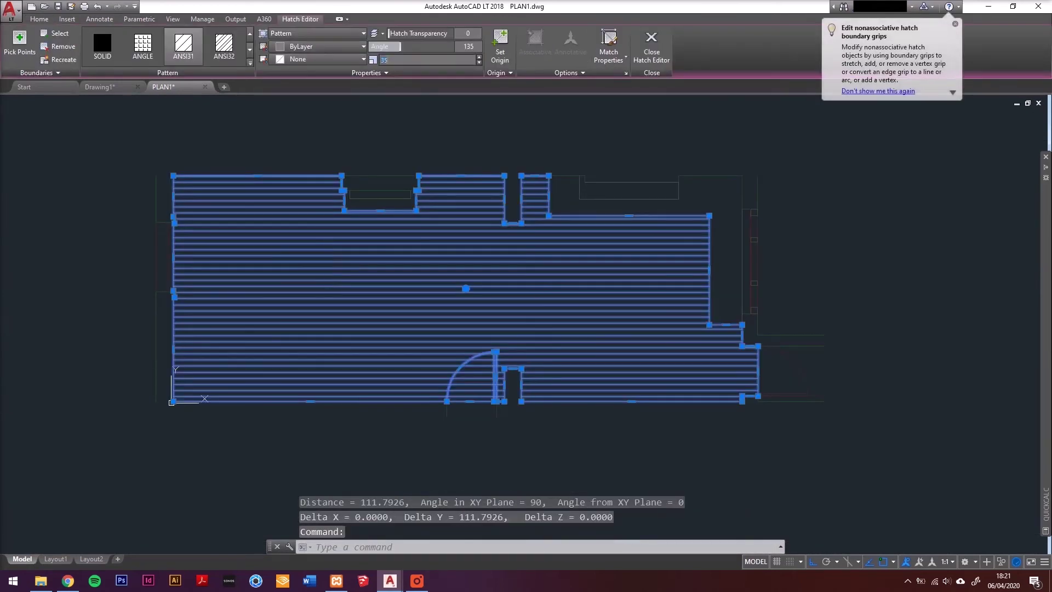
key(Escape)
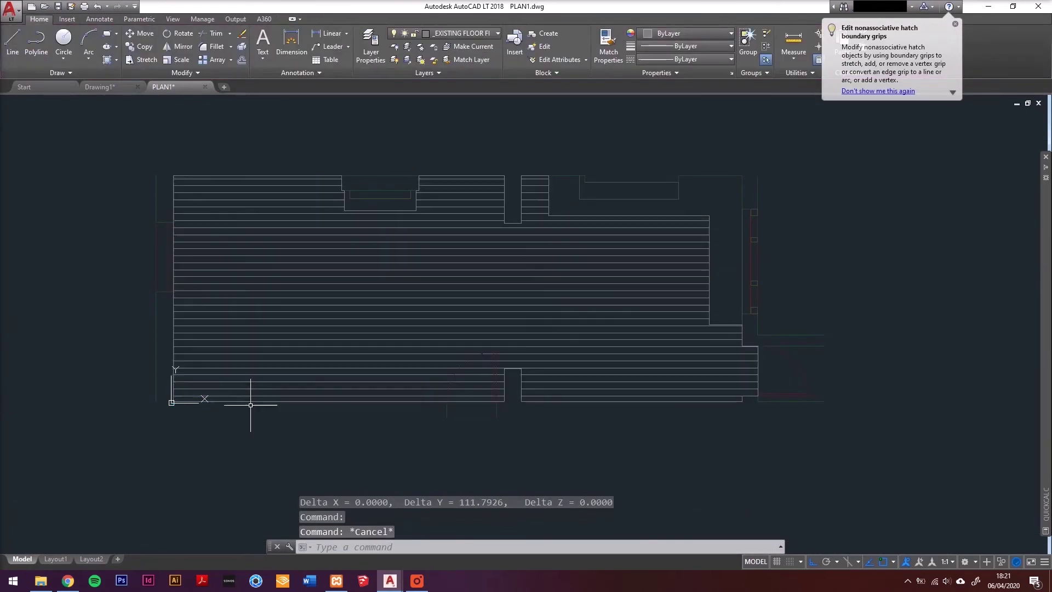
Measure the spacing between two neighbouring lines of the floor hatch.
scroll(332, 288, up, 5)
text(di)
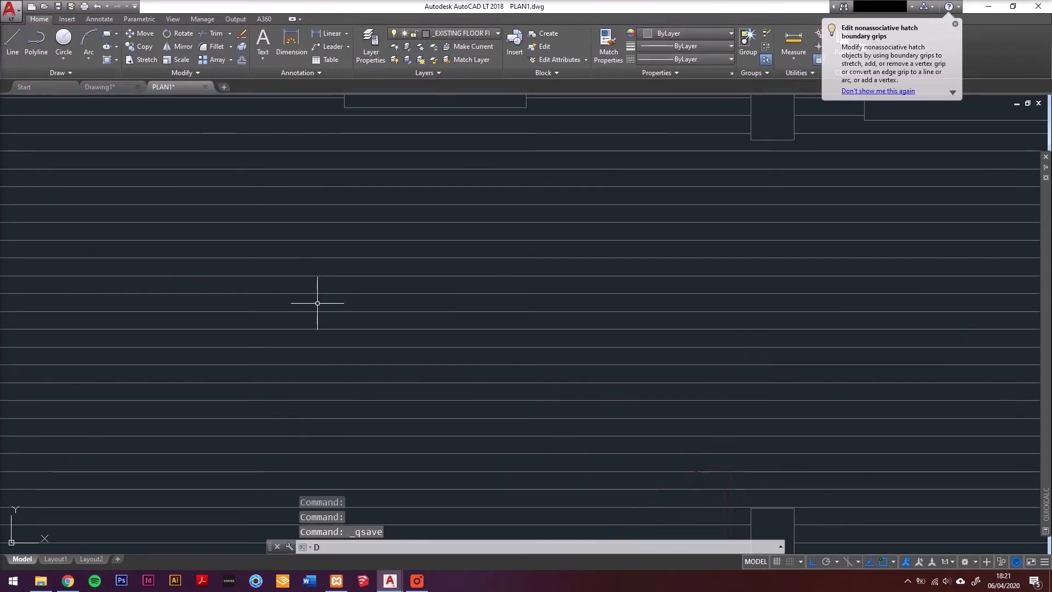
key(Return)
scroll(306, 312, up, 5)
click(317, 426)
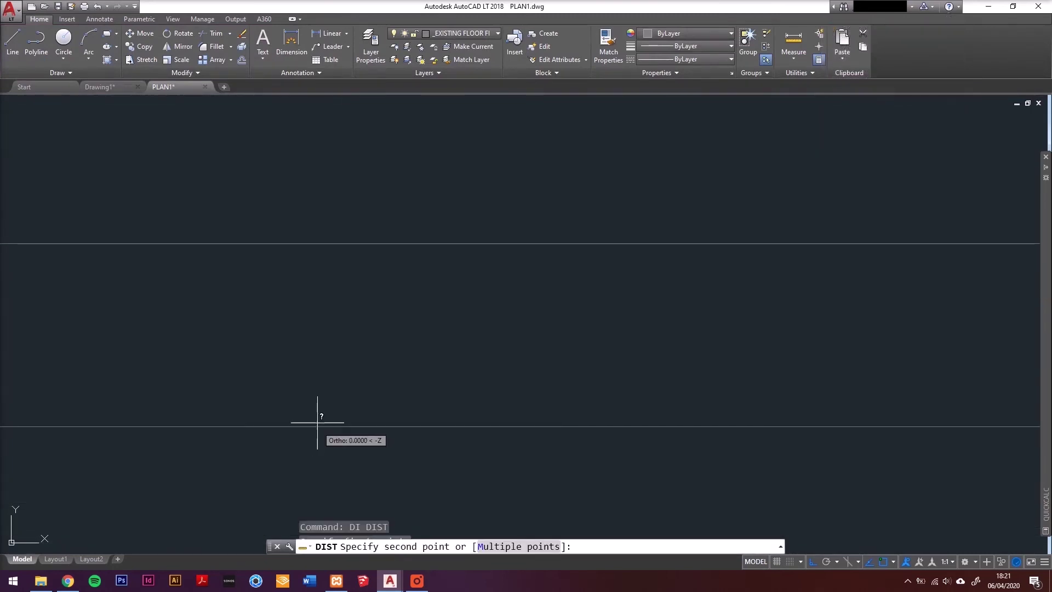
click(330, 242)
scroll(401, 235, down, 5)
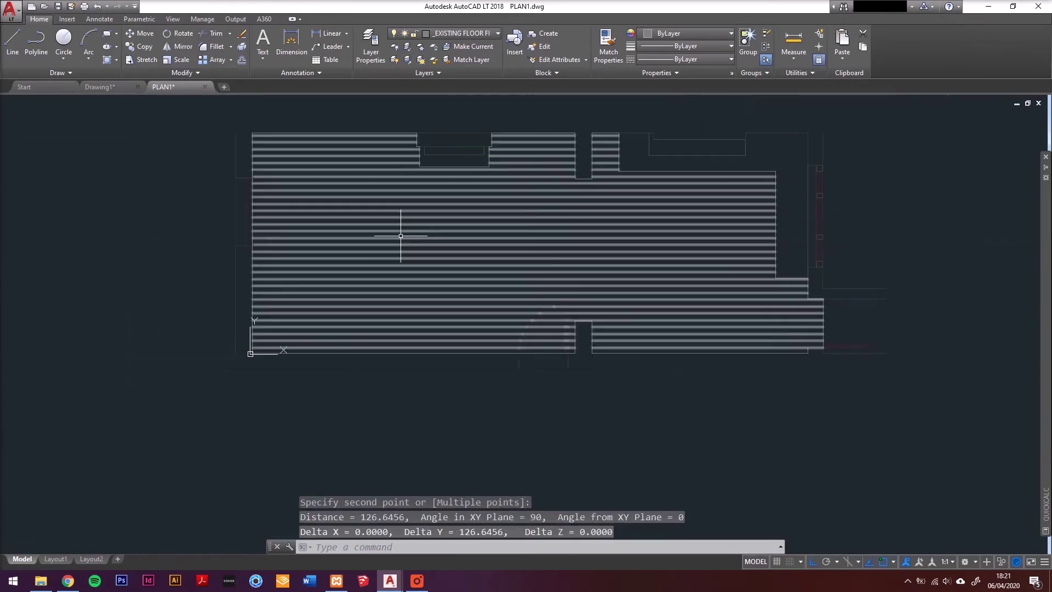
middle_drag(390, 252, 365, 293)
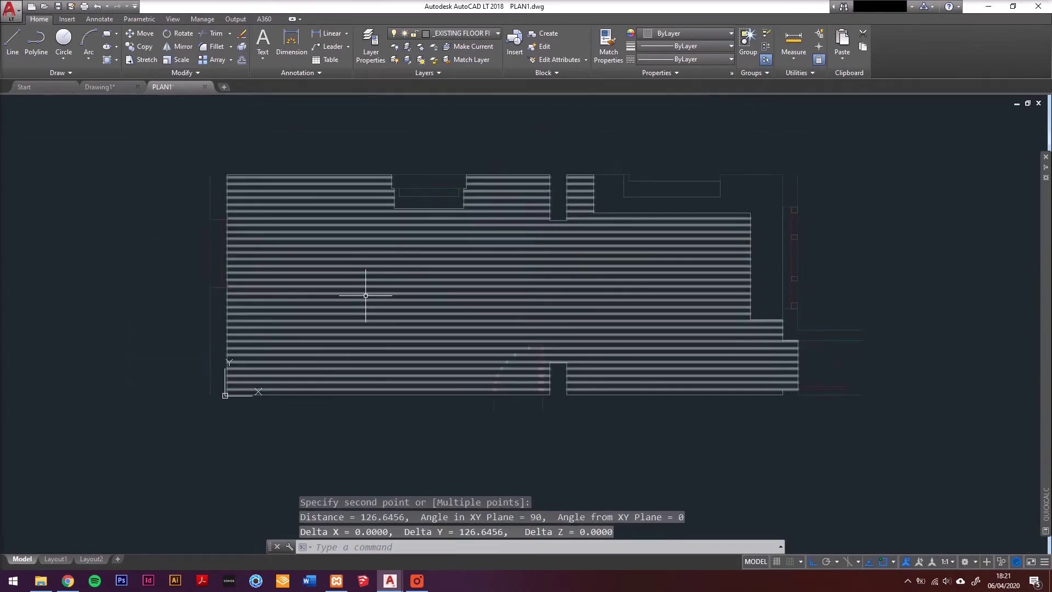
Set the floor hatch's pattern scale to 43 and save the drawing.
key(ctrl+s)
click(366, 297)
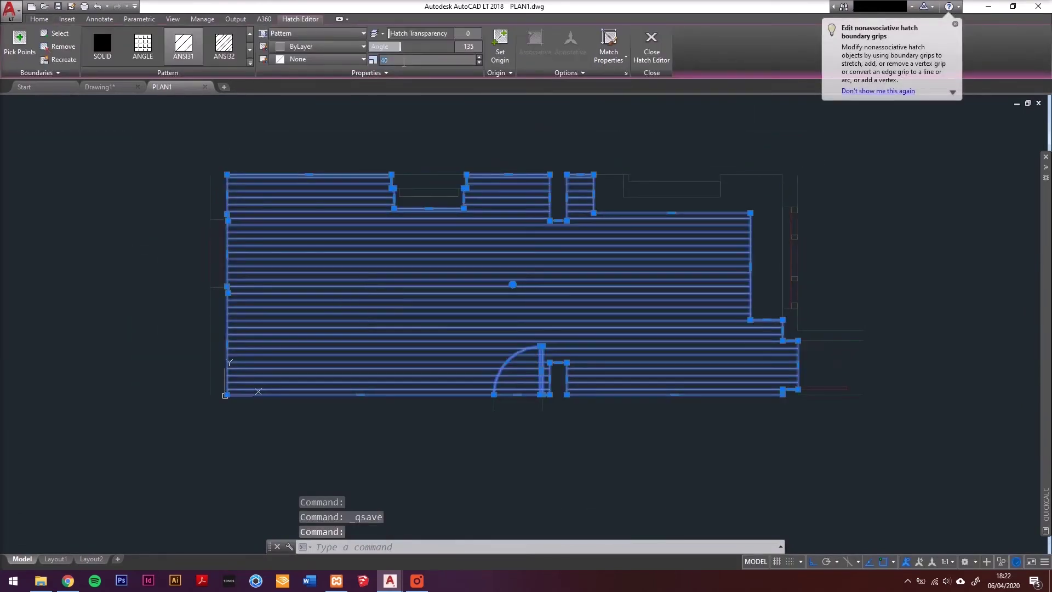
key(Escape)
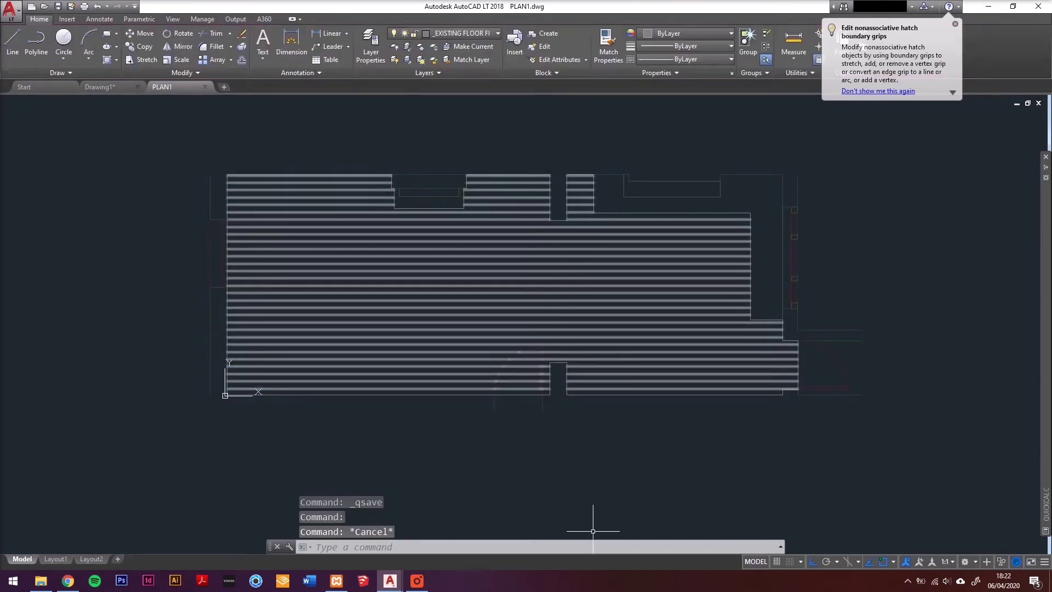
key(ctrl+s)
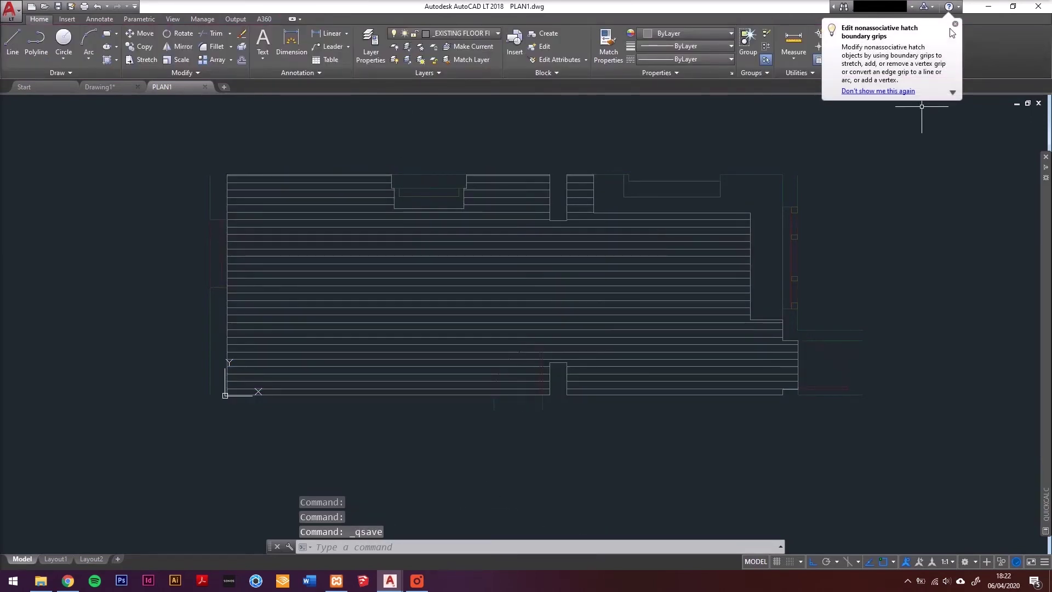
Restore the isolated layers and send the floor finishes outline polyline to the back of the draw order.
click(407, 60)
middle_drag(307, 259, 286, 286)
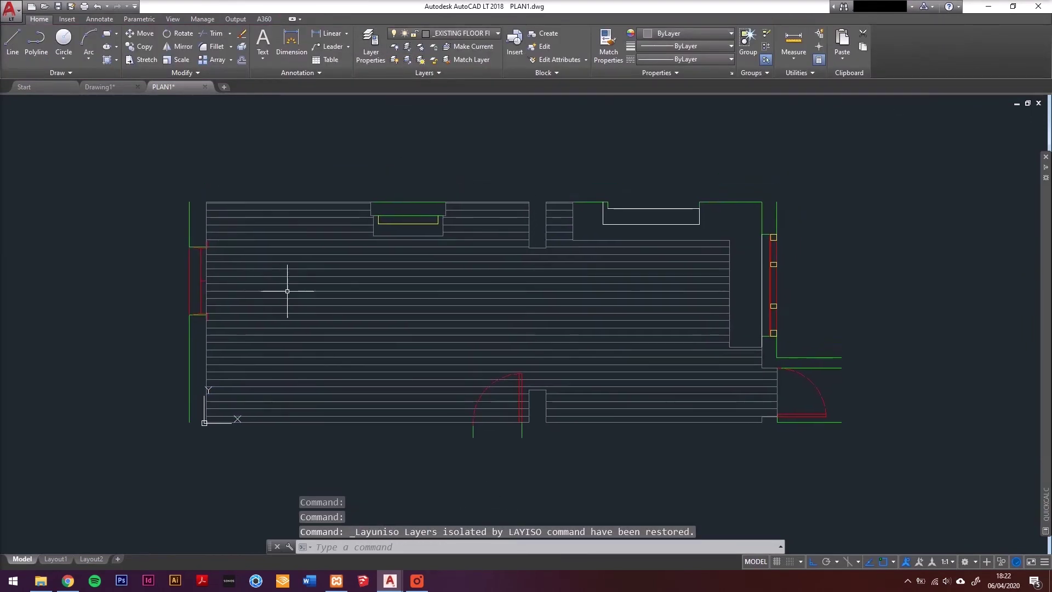
click(287, 202)
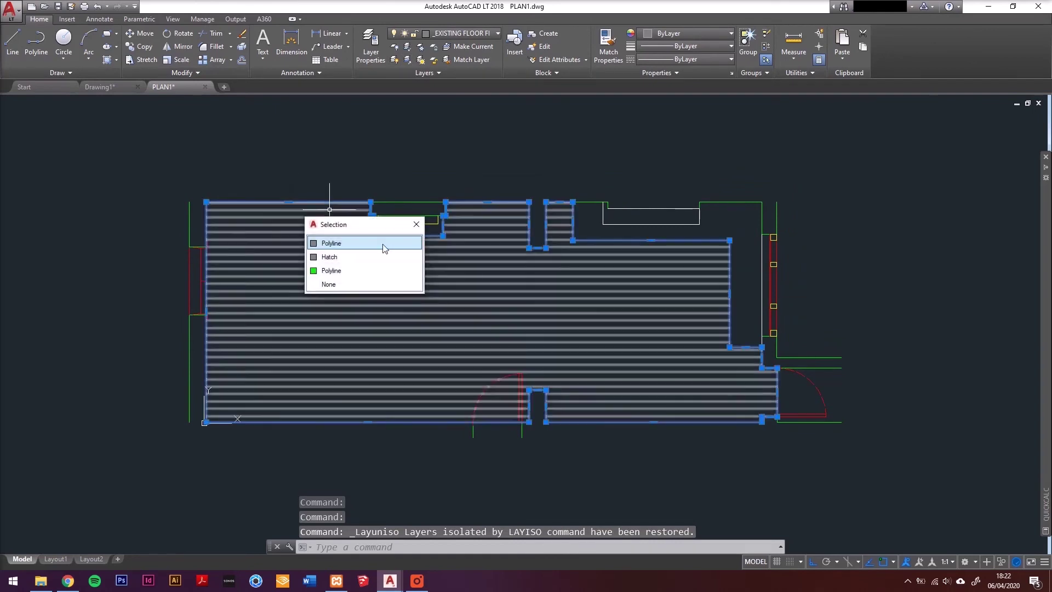
click(361, 241)
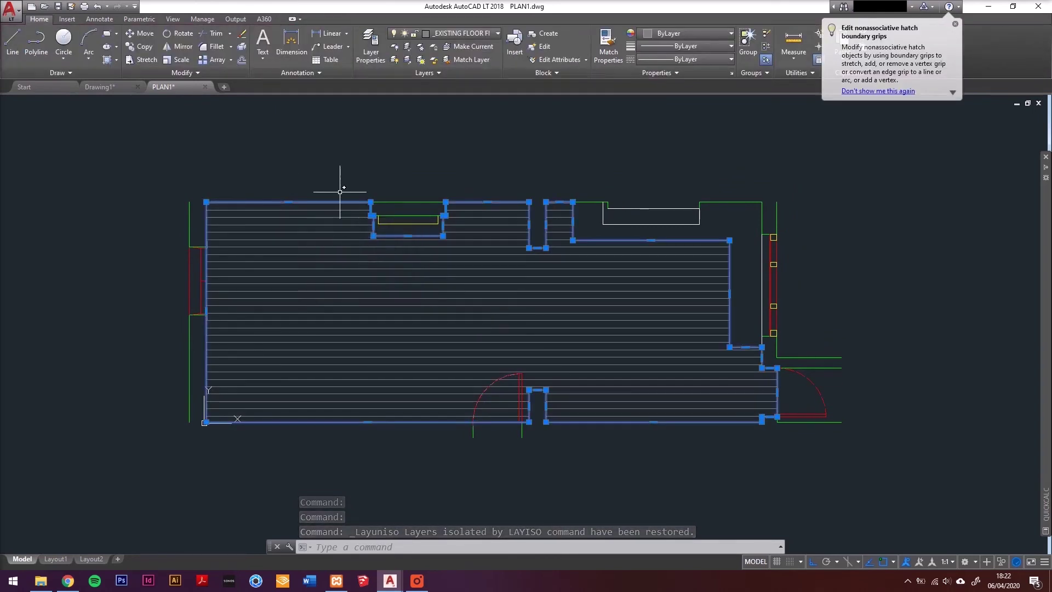
right_click(318, 160)
mouse_move(373, 302)
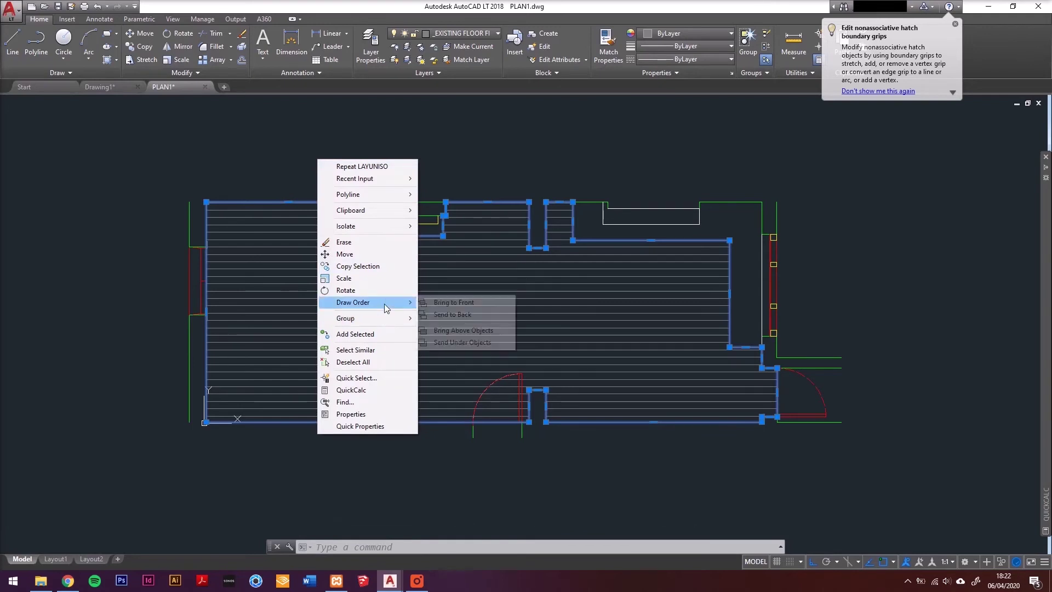
click(438, 315)
Regenerate the drawing to refresh the display order of the walls and the floor finish.
middle_drag(475, 234, 399, 228)
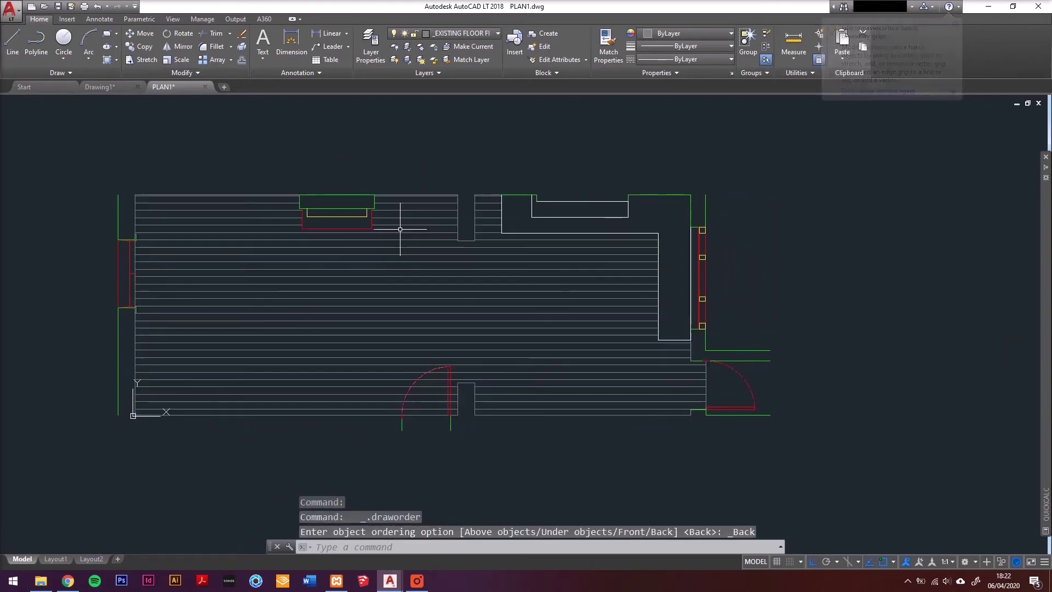
text(REGEN)
key(Return)
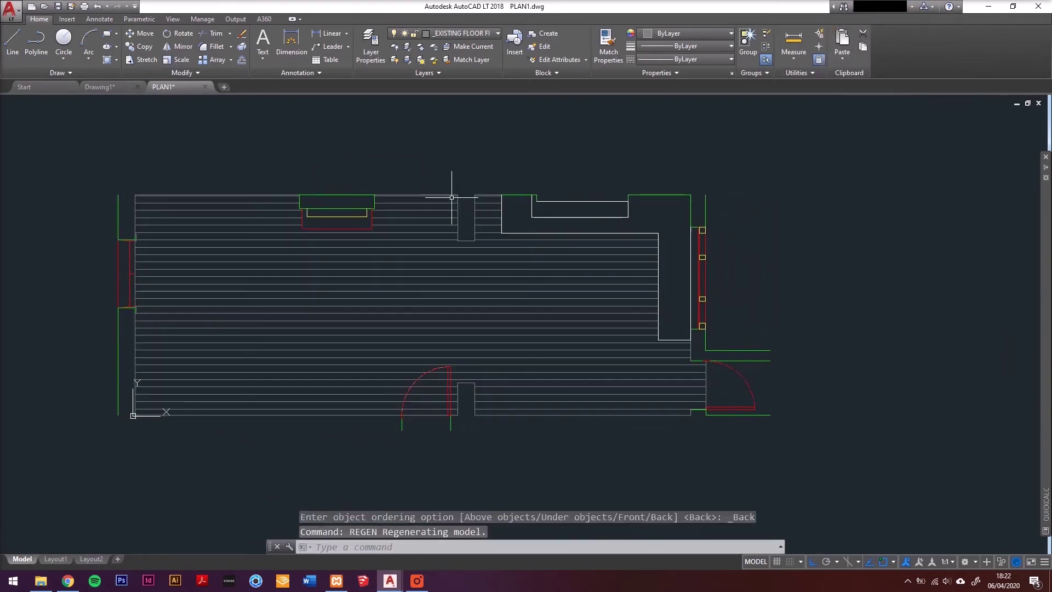
click(454, 195)
key(Escape)
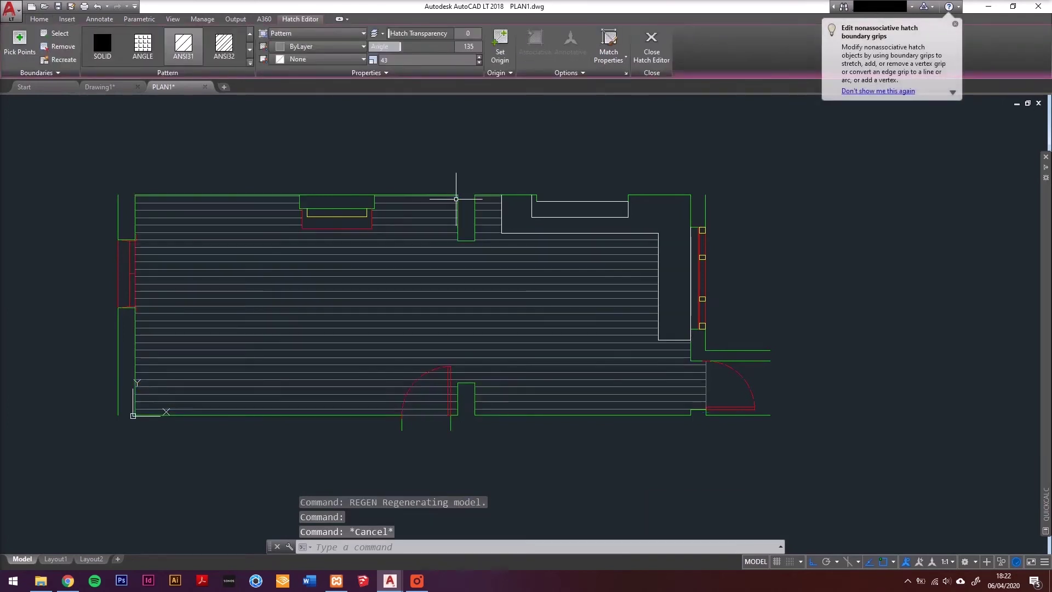
scroll(347, 257, down, 2)
middle_drag(392, 278, 394, 301)
scroll(394, 301, up, 2)
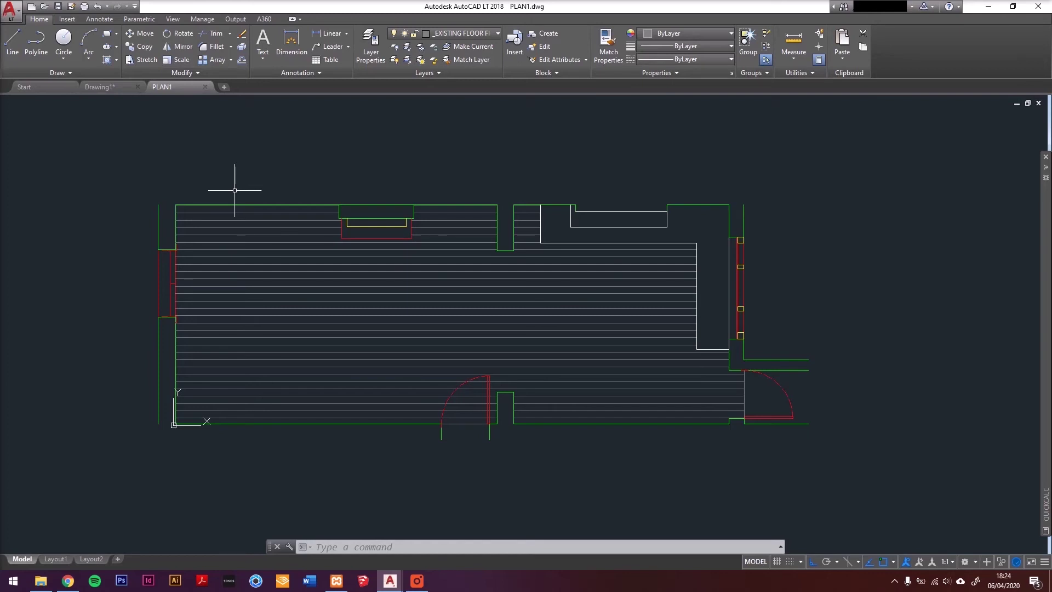
Add a vertex to the existing wall polyline 300 mm below the room corner near the kitchen window.
middle_drag(289, 203, 275, 191)
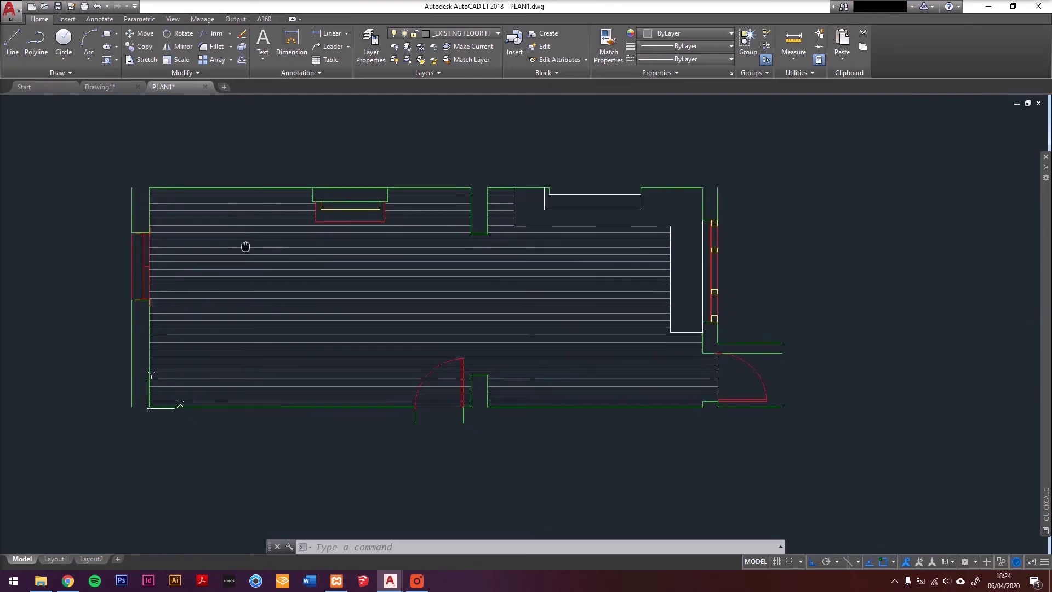
middle_drag(245, 245, 218, 278)
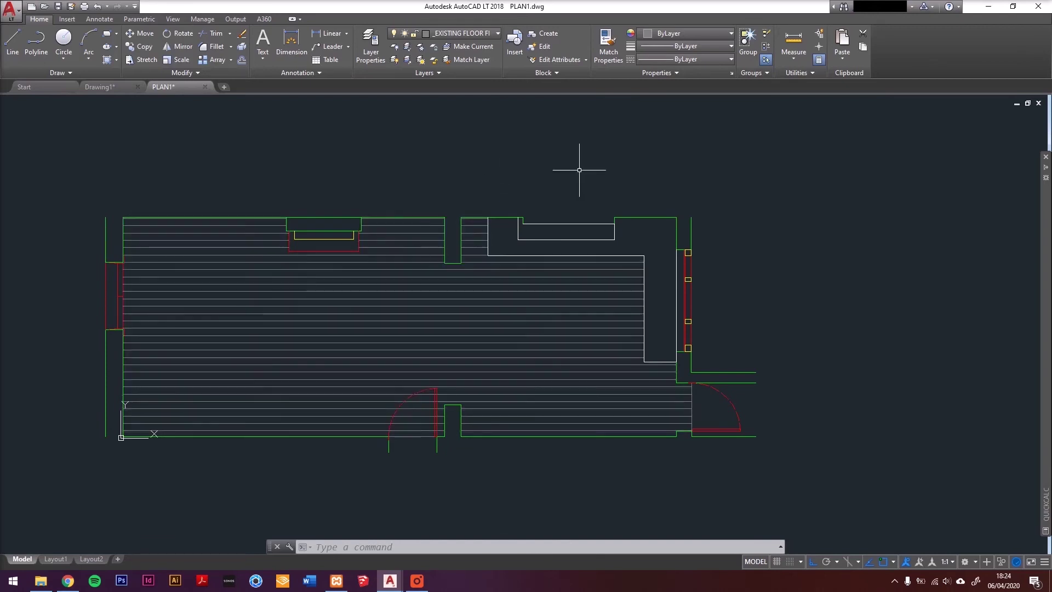
scroll(670, 196, up, 4)
click(668, 254)
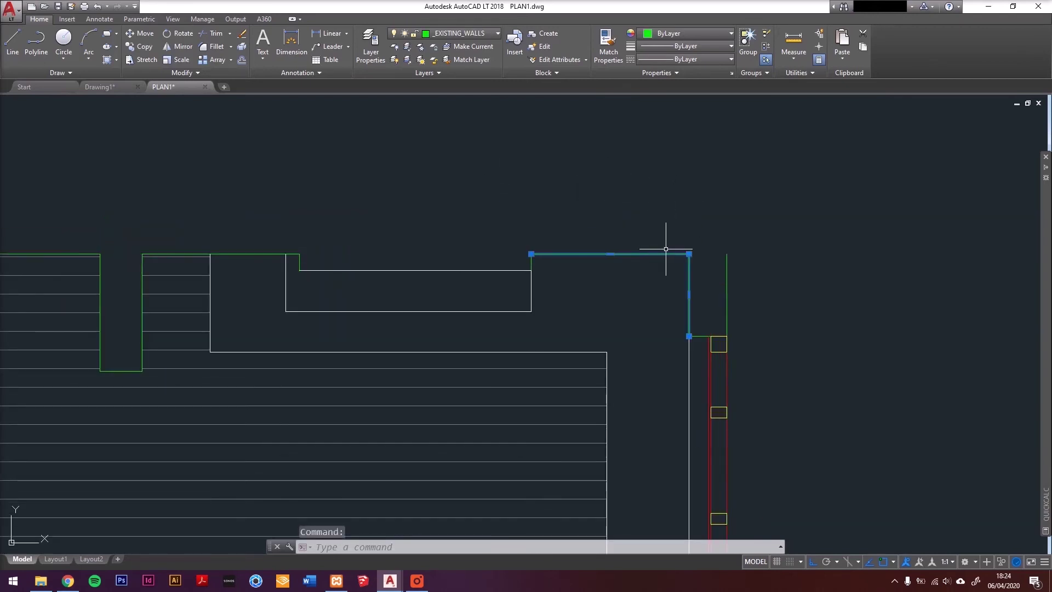
scroll(712, 282, up, 2)
middle_drag(702, 294, 674, 246)
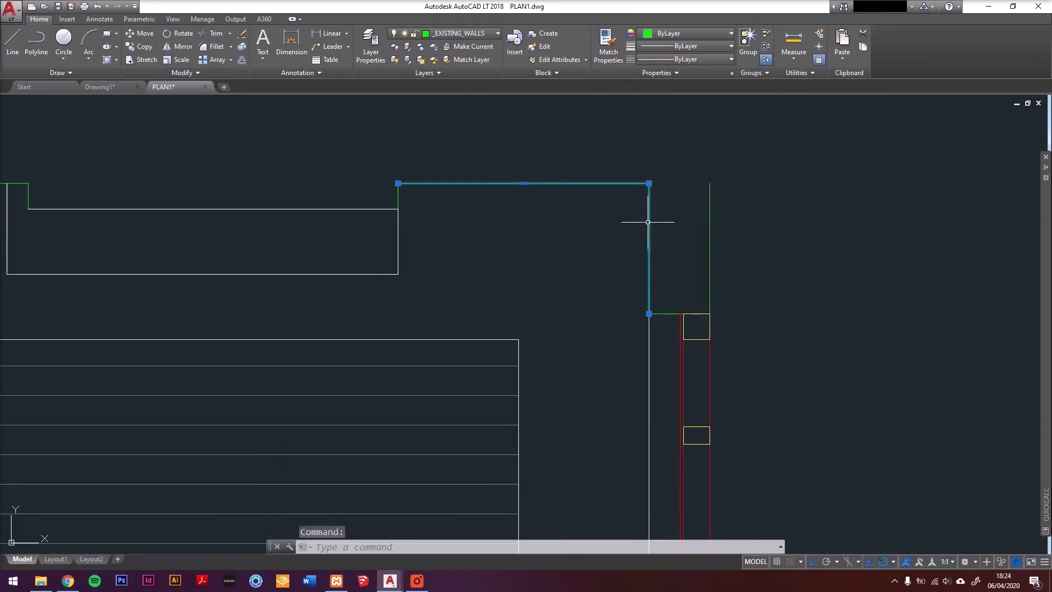
click(649, 248)
key(ctrl)
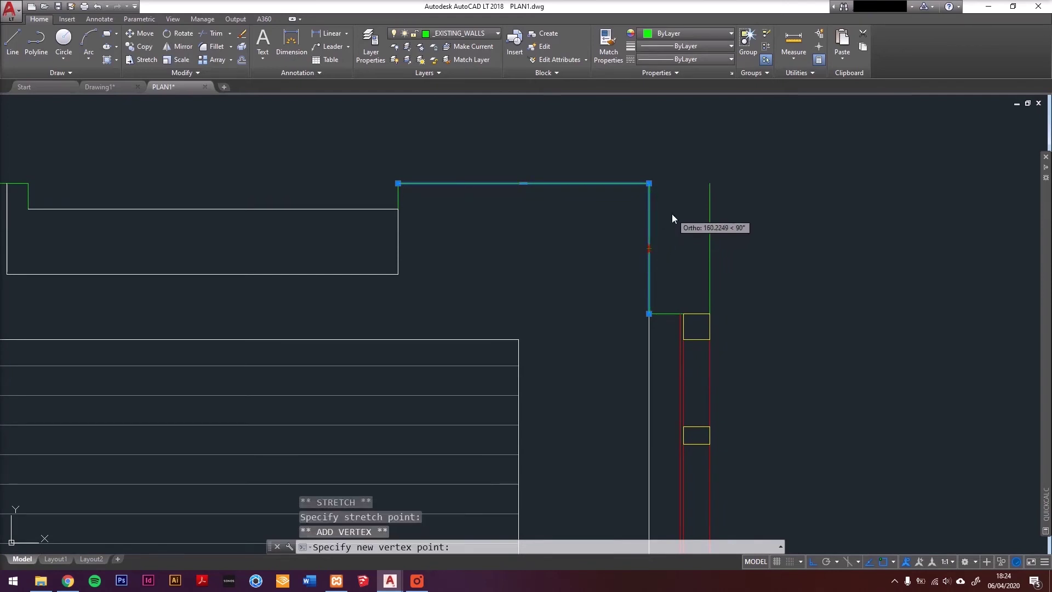
shift+right_click(674, 215)
click(697, 233)
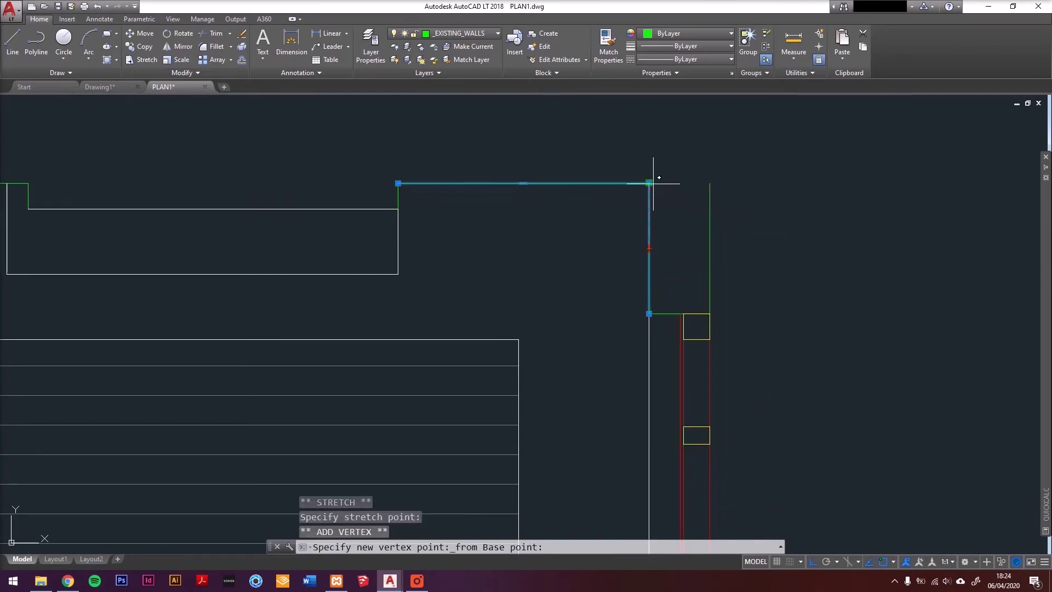
click(673, 243)
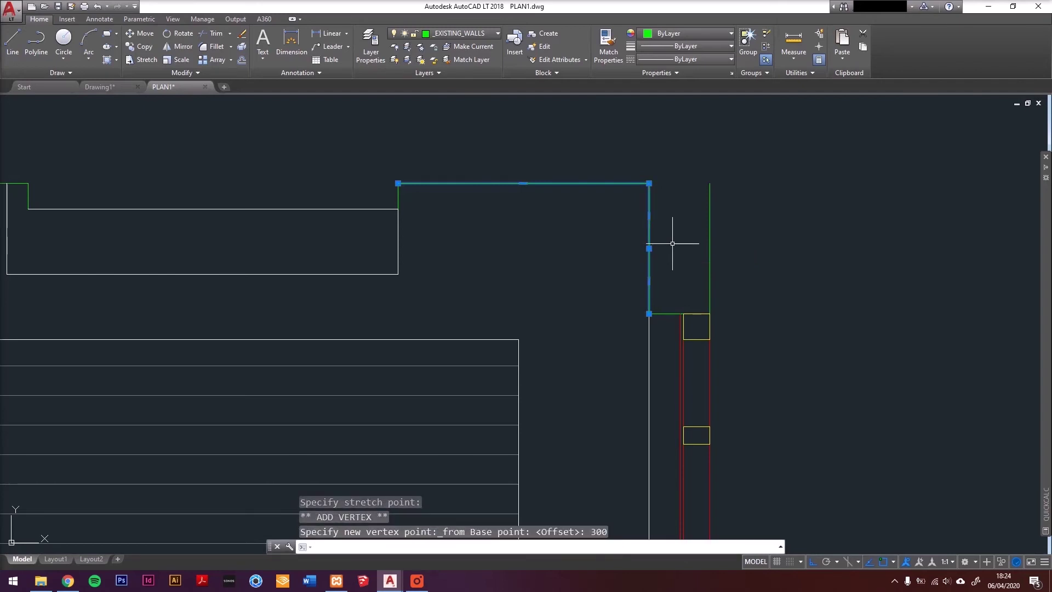
Form a square step in that wall corner by moving the corner vertex along the upper wall and adding an inner vertex, then save the drawing.
click(649, 183)
click(584, 165)
click(617, 215)
key(ctrl)
shift+right_click(576, 218)
click(586, 237)
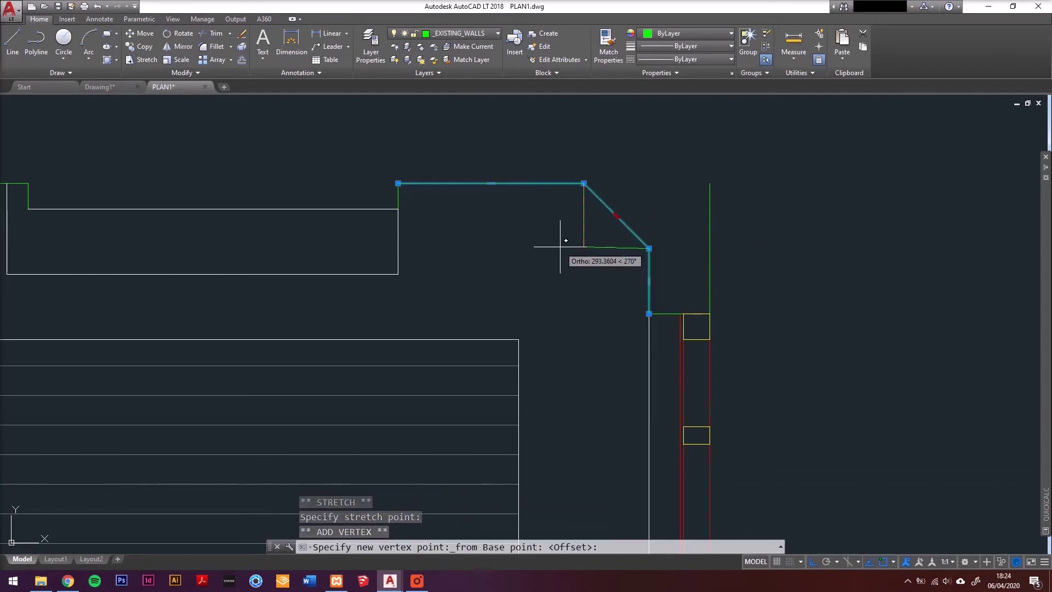
key(Escape)
scroll(606, 170, down, 5)
scroll(564, 179, up, 1)
key(ctrl+s)
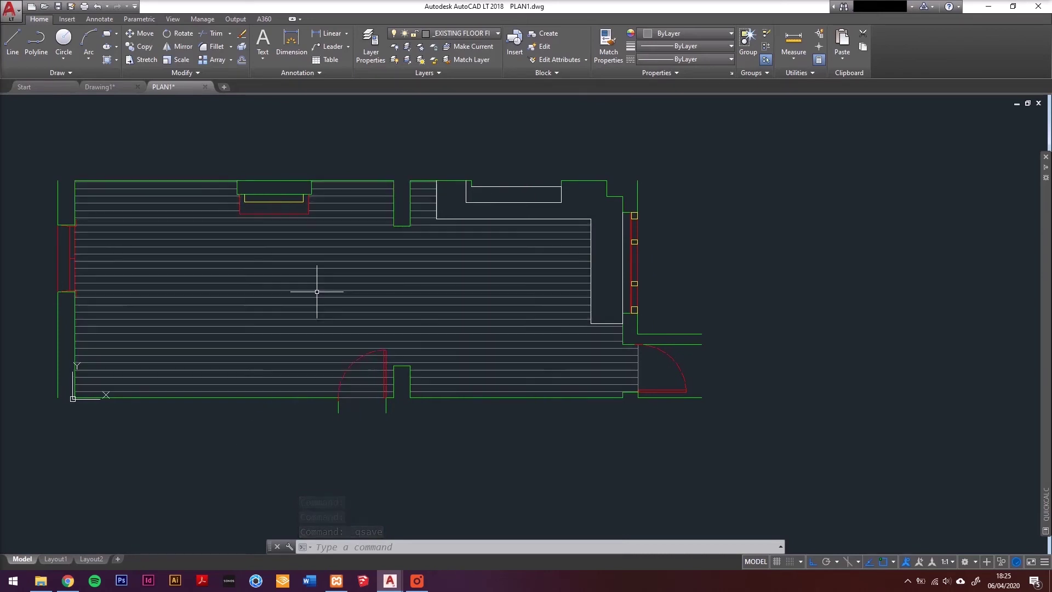
Create a new layer named _EXISTING OVERHEAD and make it current.
text(la)
key(Return)
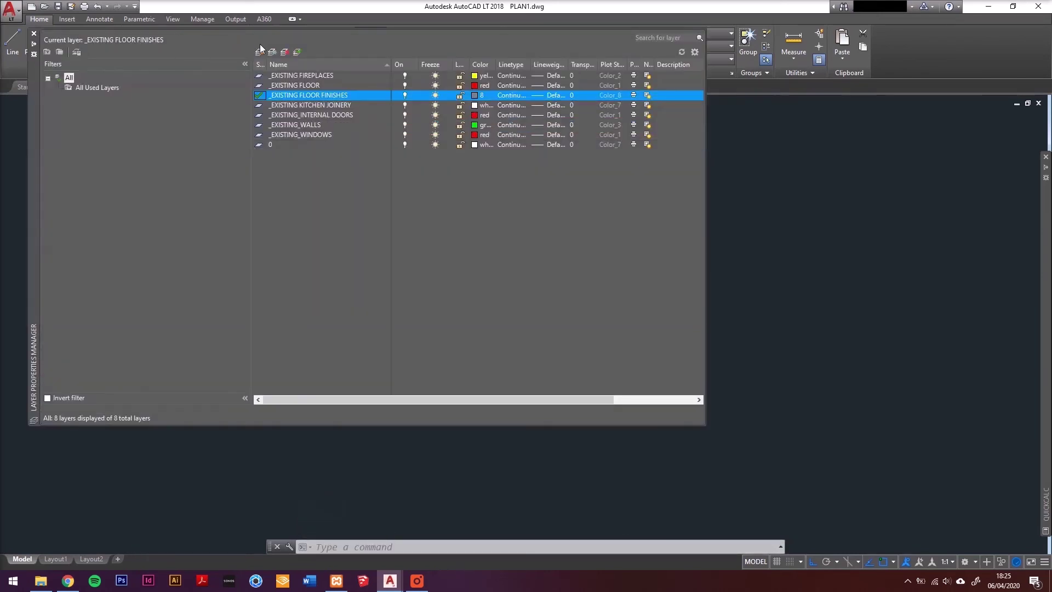
click(260, 51)
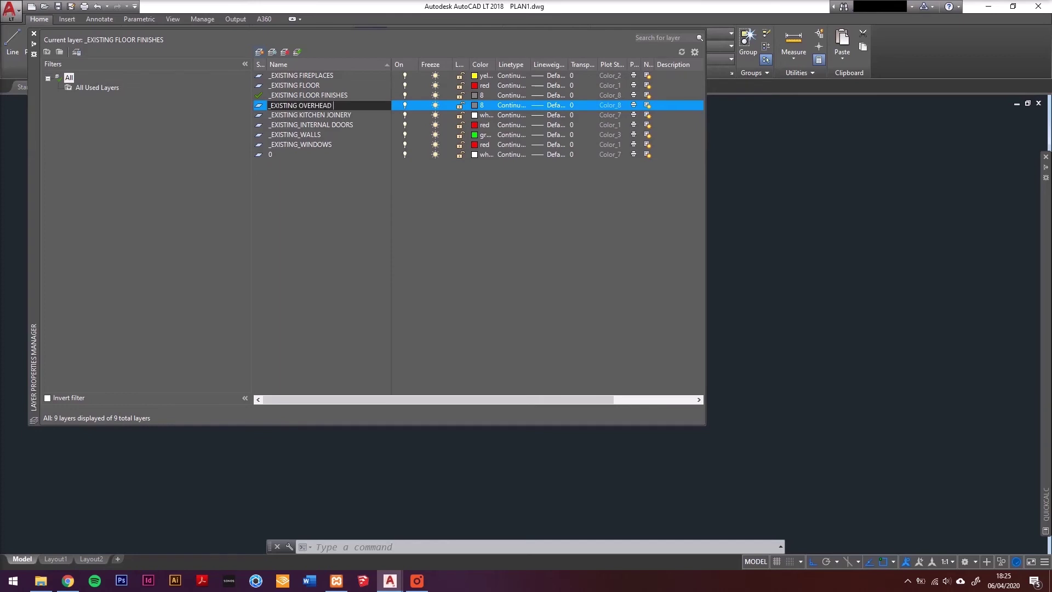
key(Return)
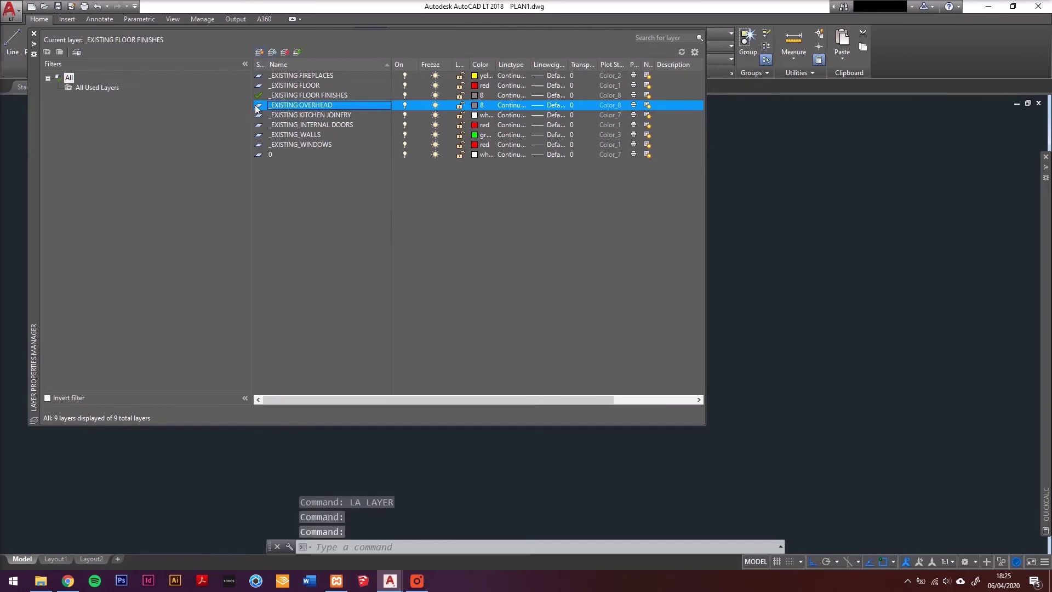
double_click(257, 105)
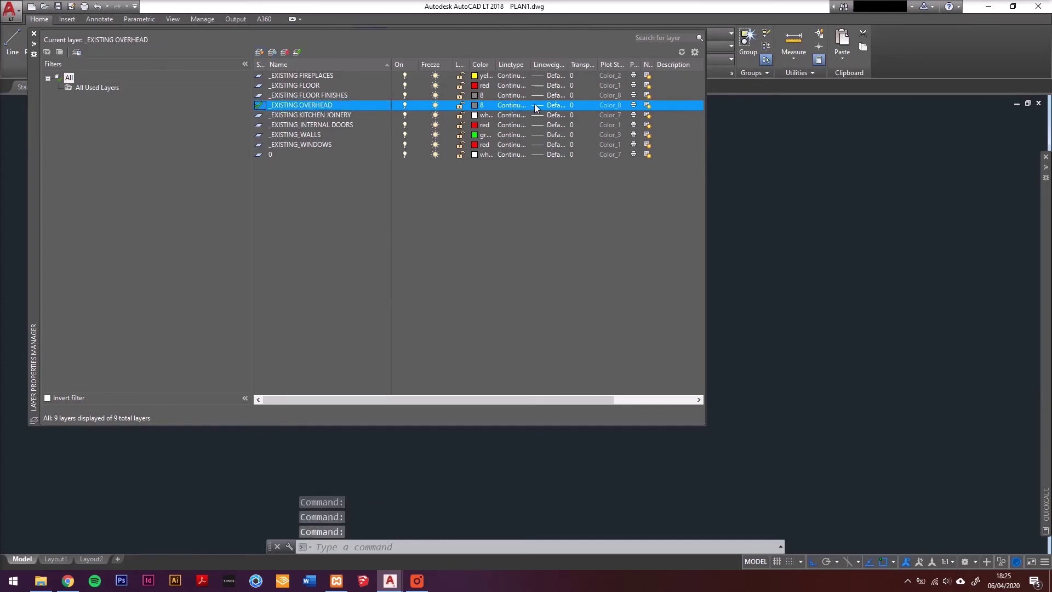
Set the _EXISTING OVERHEAD layer's linetype to ACAD_ISO02W100 and check it in the layer list.
click(517, 104)
click(460, 260)
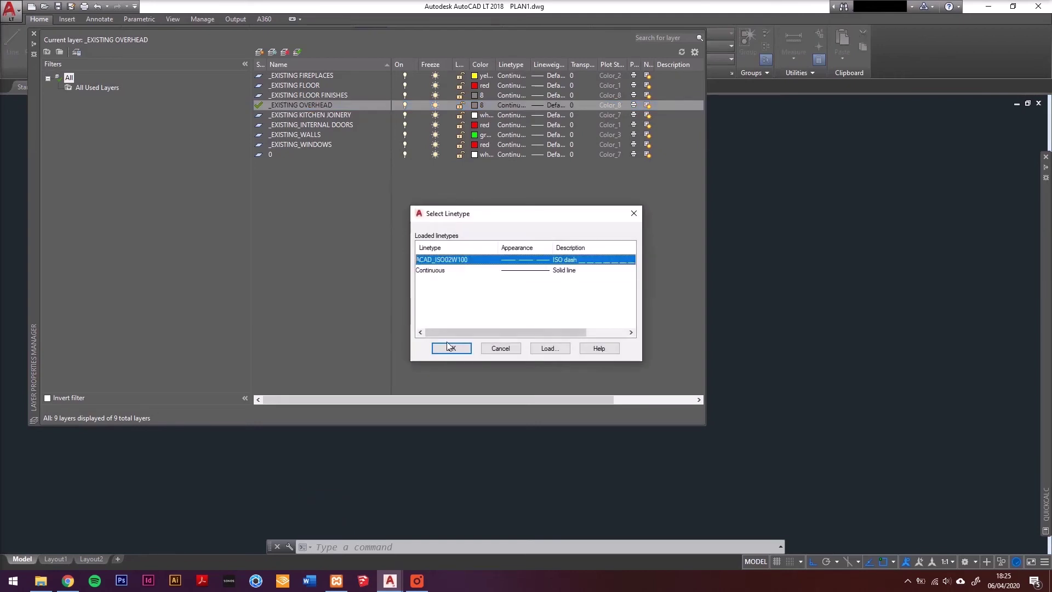
click(451, 349)
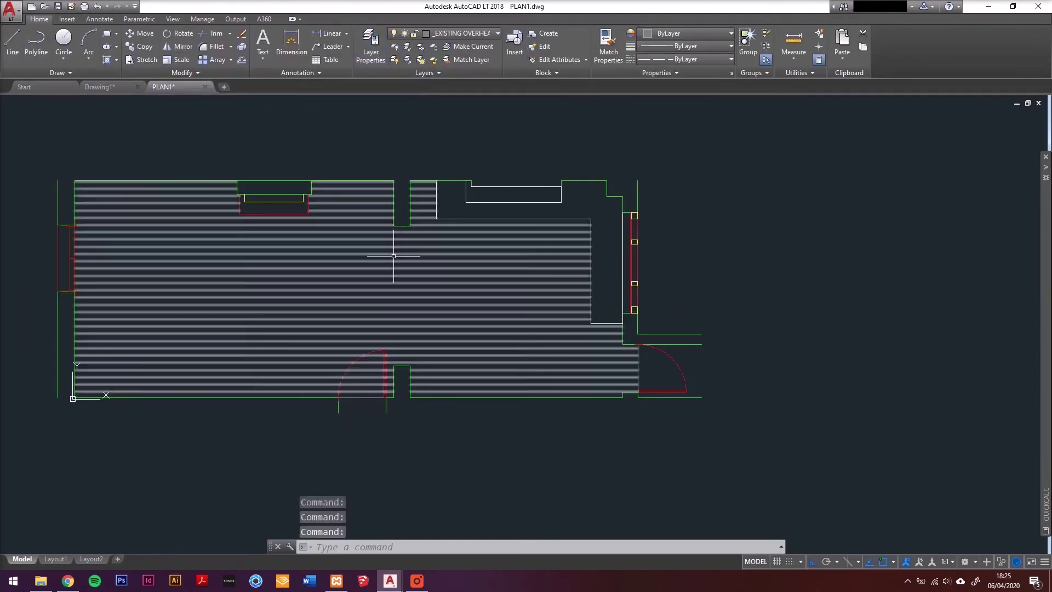
scroll(393, 246, up, 2)
middle_drag(413, 243, 481, 212)
text(LA)
key(Return)
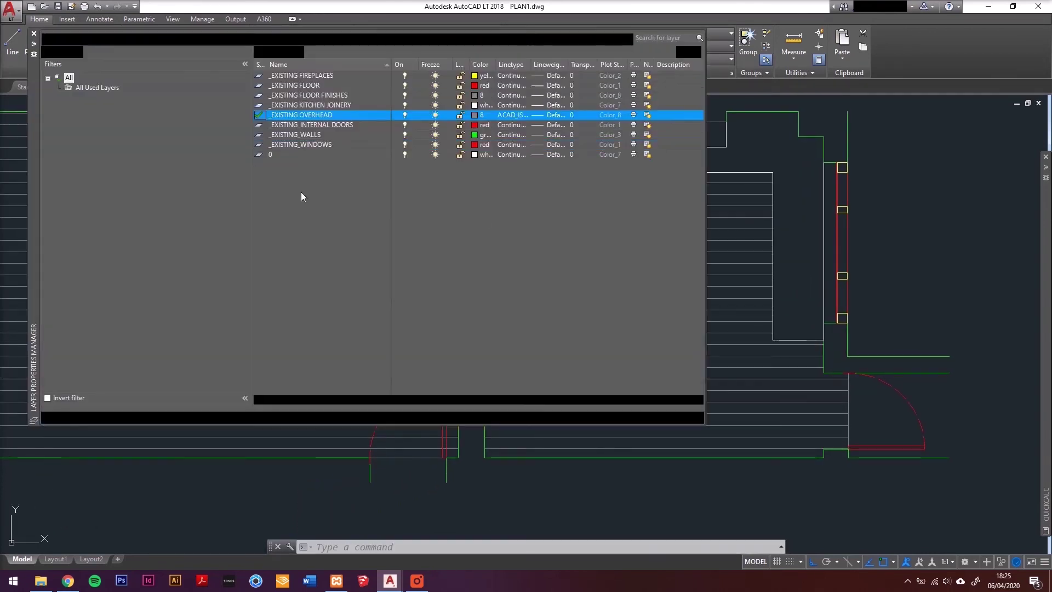
click(34, 34)
Draw an overhead polyline across the opening between the left-hand corners of the two facing wall nibs.
middle_drag(391, 210, 423, 258)
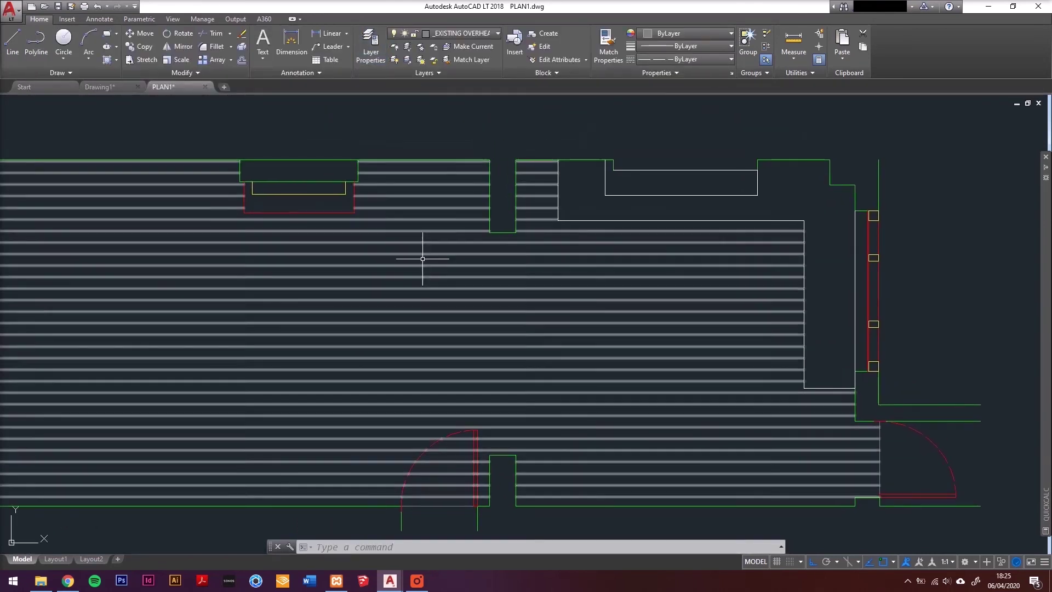
text(pl)
key(Return)
scroll(504, 240, up, 6)
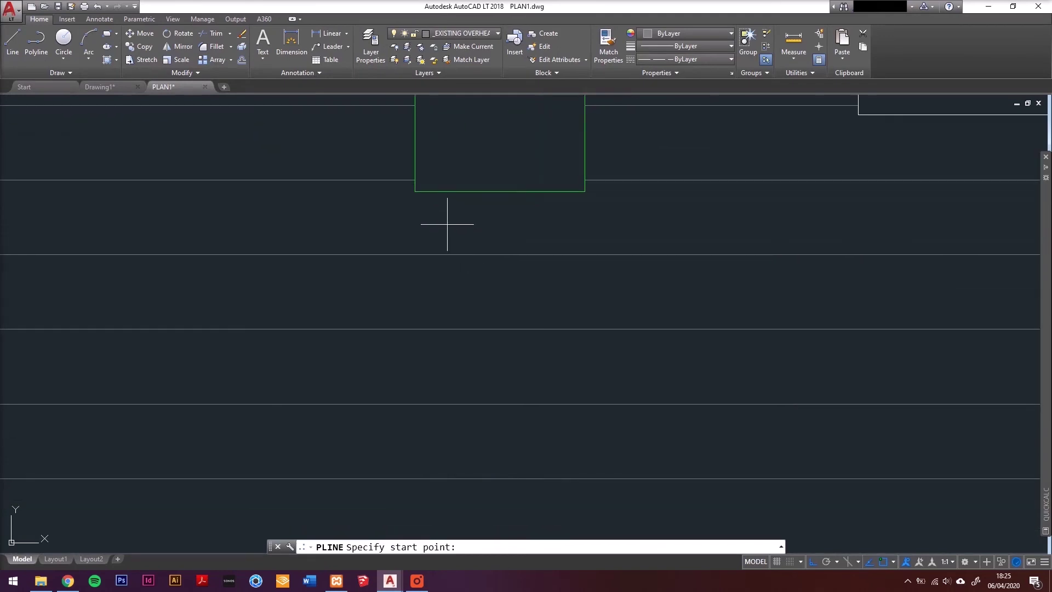
click(417, 194)
scroll(418, 207, down, 4)
scroll(413, 312, up, 6)
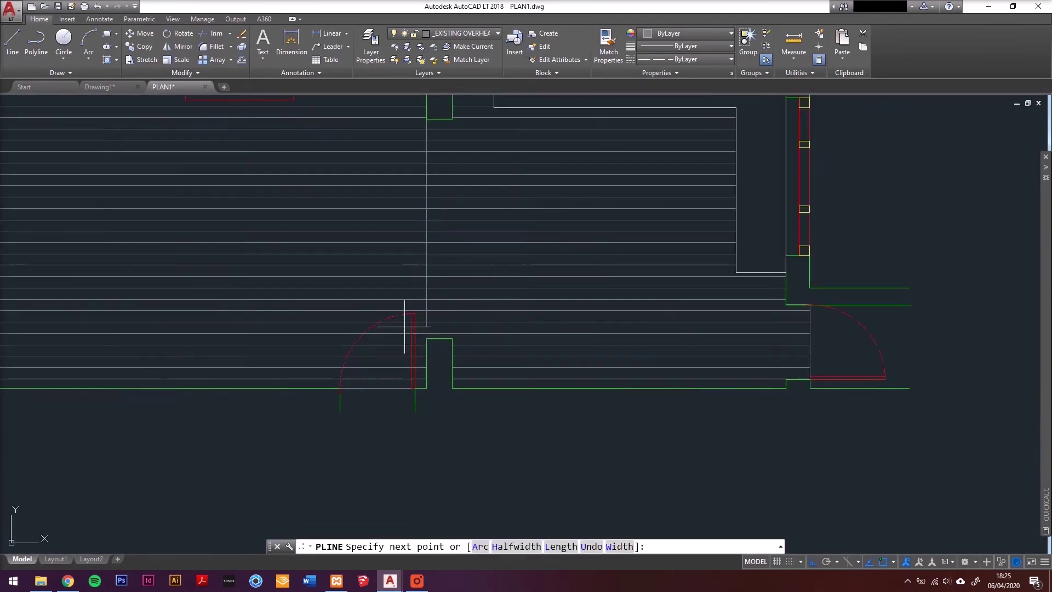
key(Escape)
Draw a second overhead polyline across the opening between the right-hand corners of the two facing wall nibs.
key(Return)
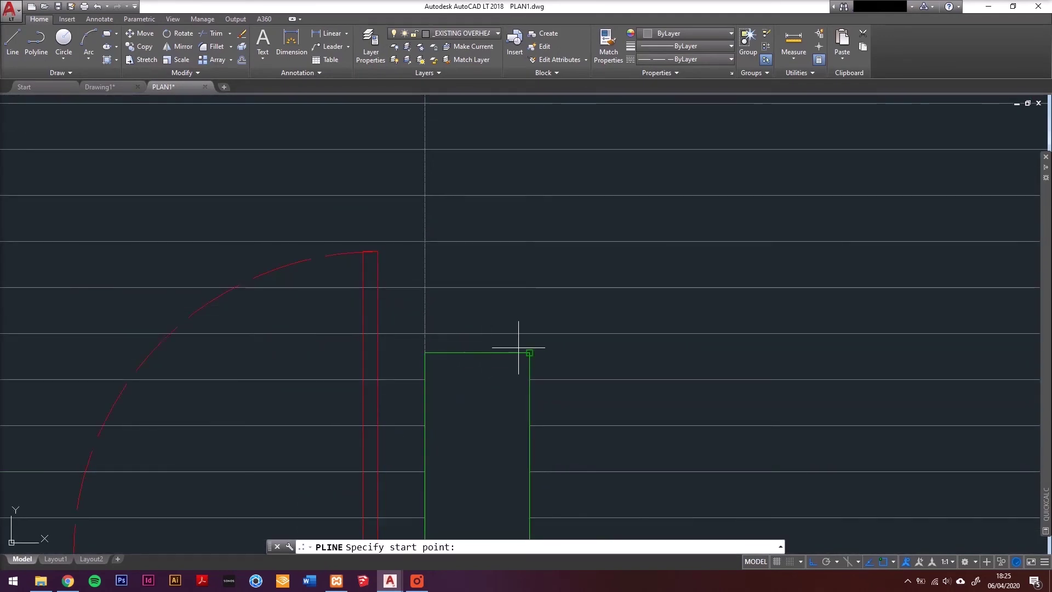
click(530, 352)
scroll(512, 176, down, 6)
scroll(521, 123, up, 6)
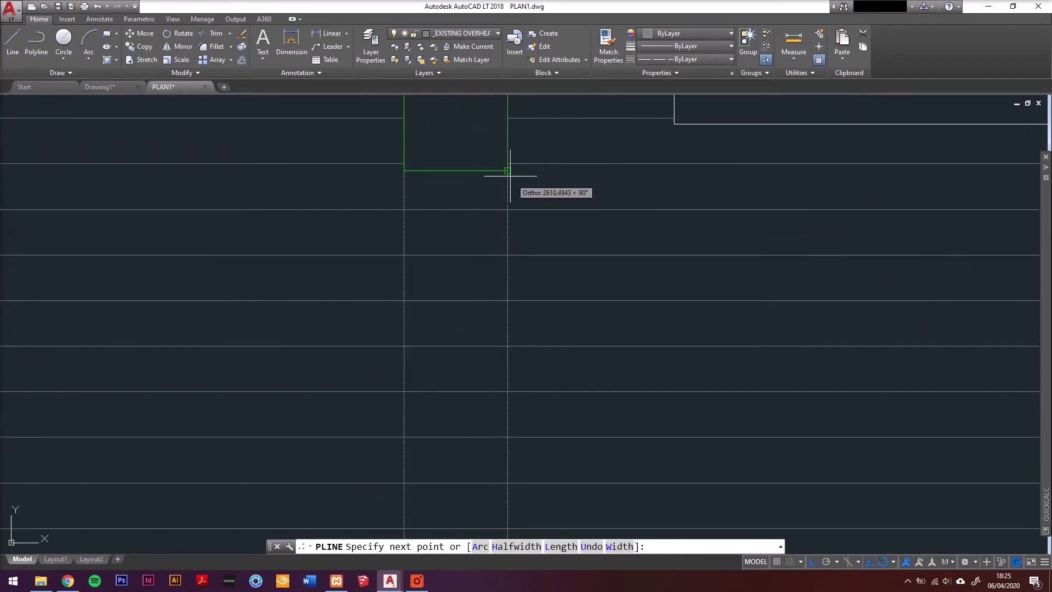
key(Escape)
Set the linetype scale of both overhead polylines in the opening to 15 and close their properties.
click(517, 184)
click(364, 191)
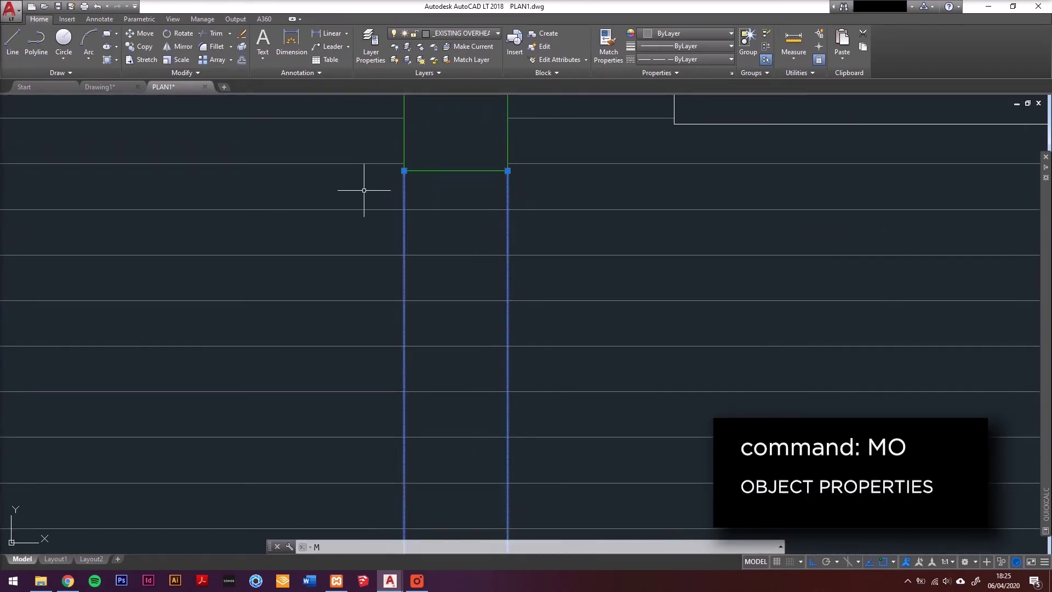
text(mo)
key(Return)
click(138, 92)
text(15)
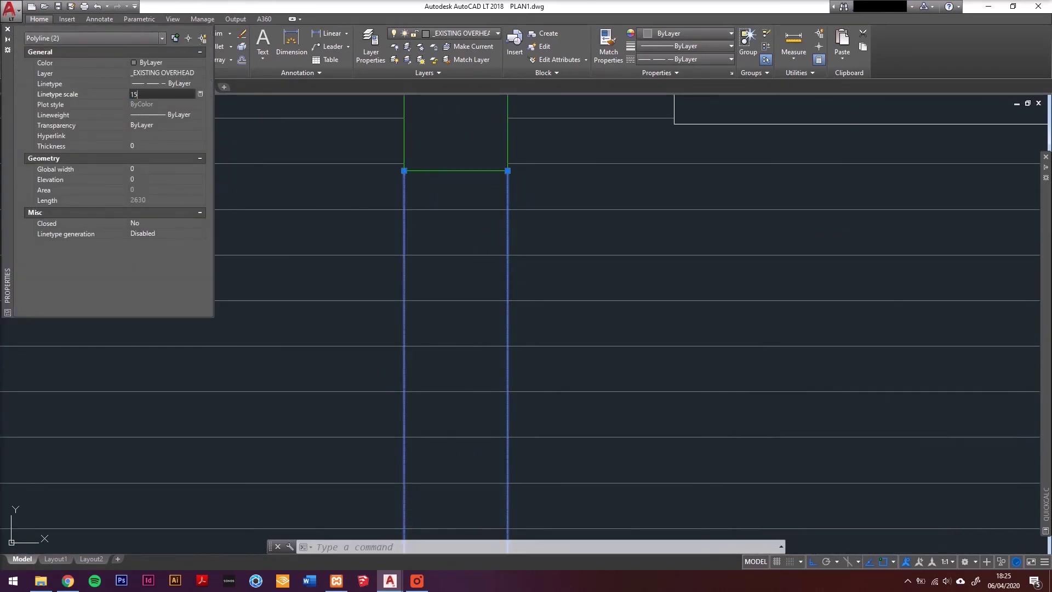
key(Return)
scroll(411, 164, down, 8)
key(Escape)
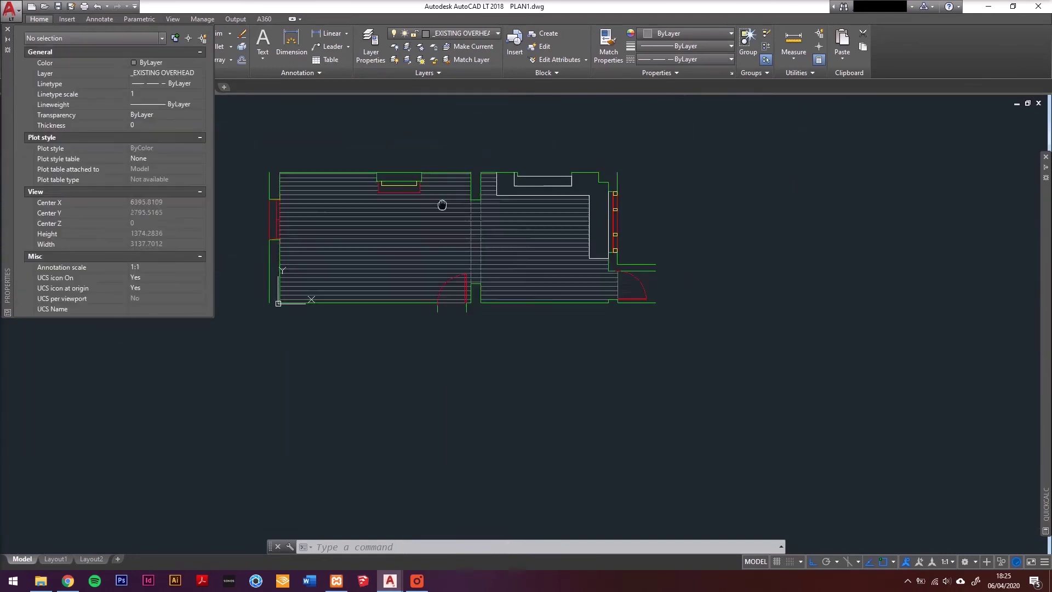
click(7, 30)
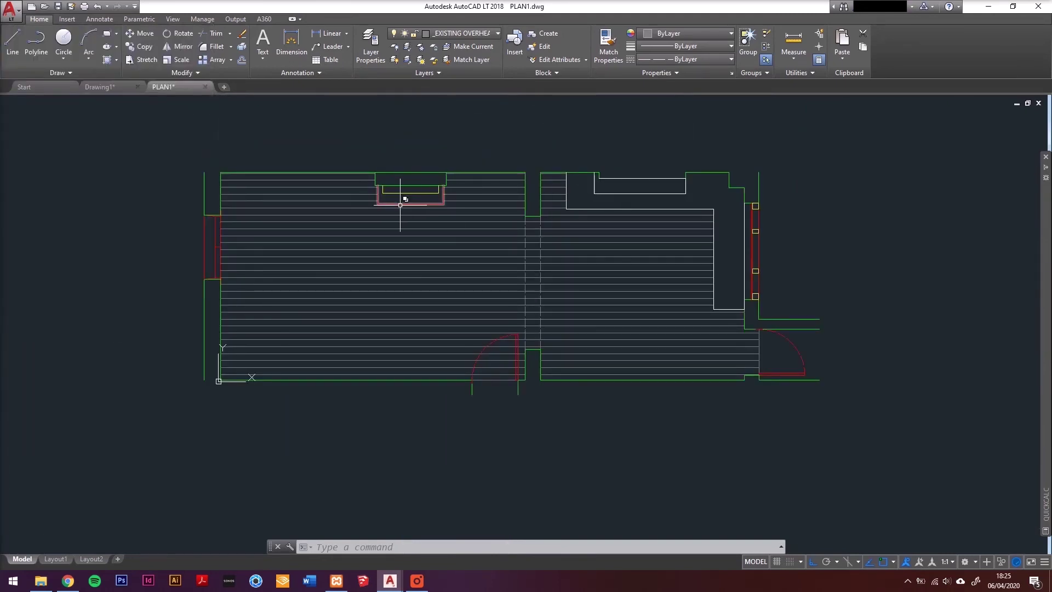
middle_drag(400, 206, 380, 224)
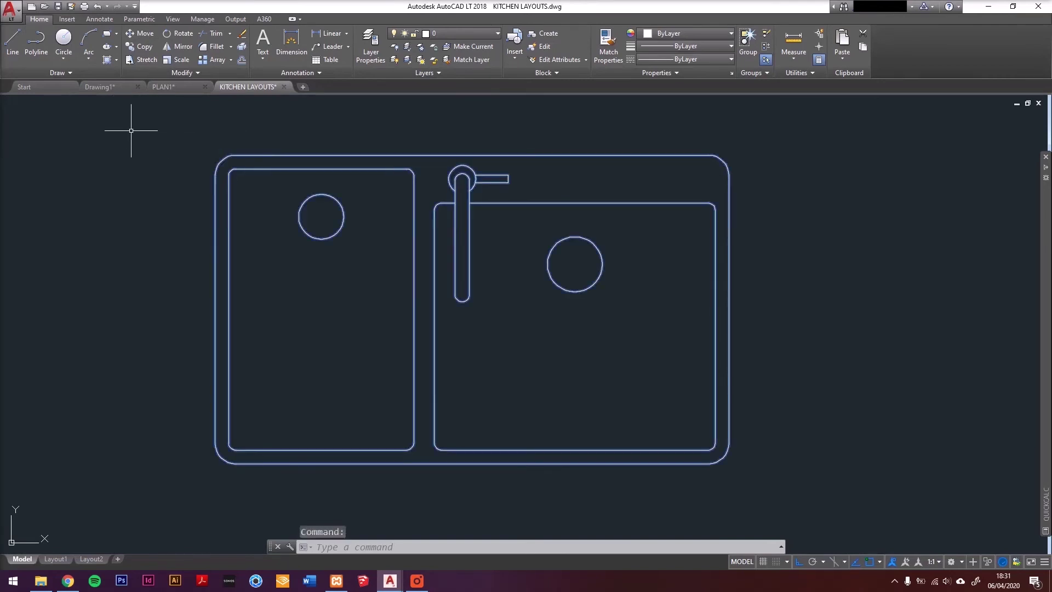
Copy the double-bowl sink block in the KITCHEN LAYOUTS drawing to the clipboard.
text(COPY)
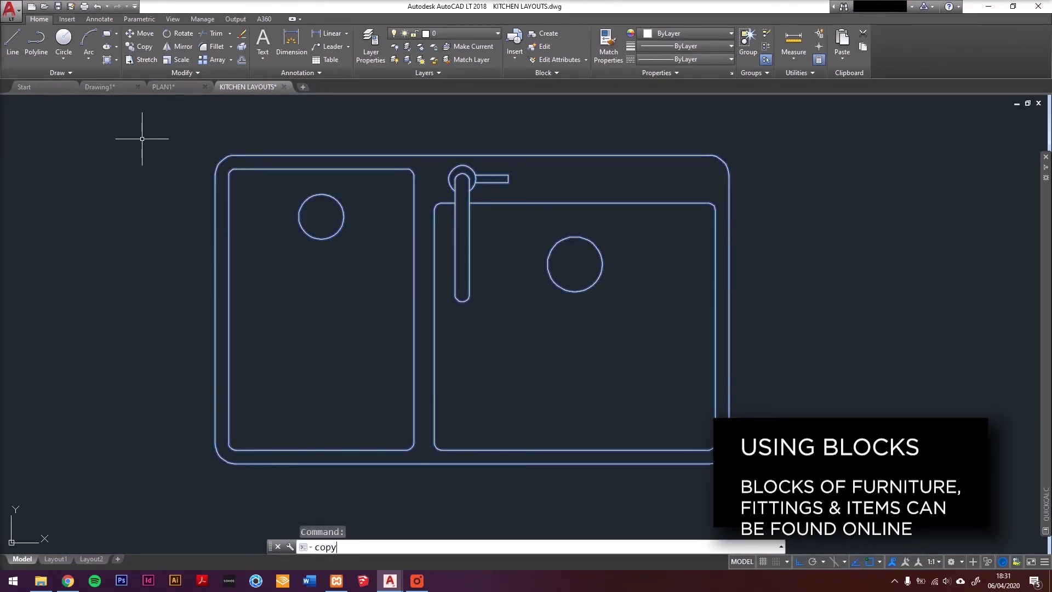
key(Down)
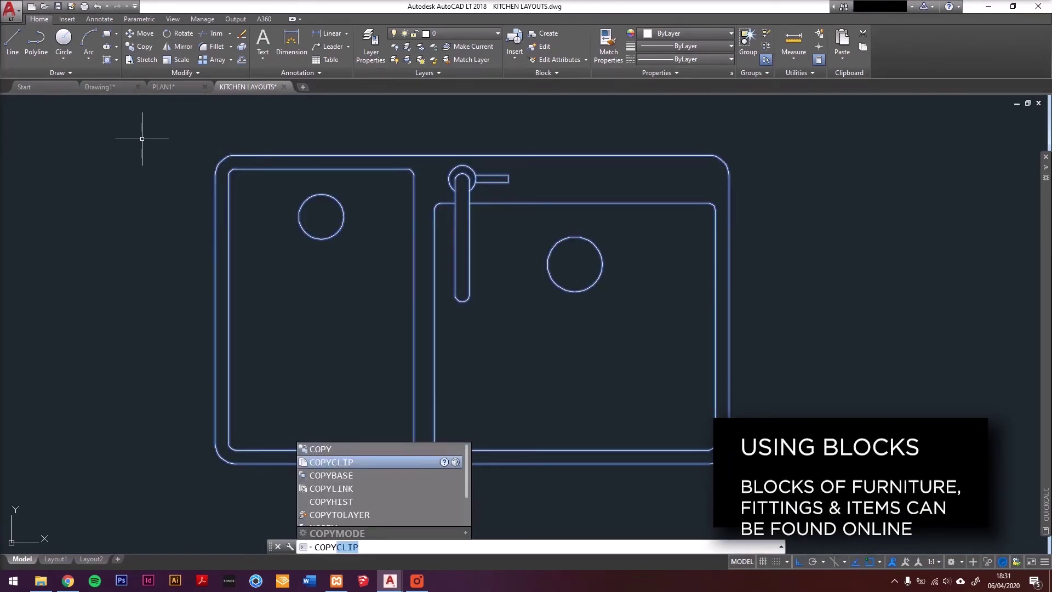
key(Return)
key(Escape)
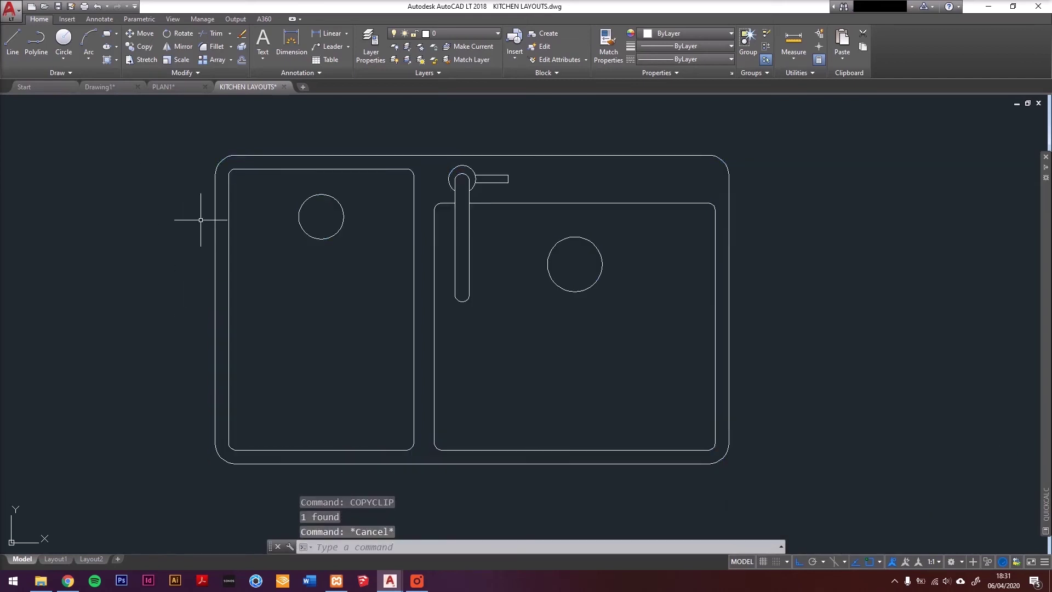
click(247, 173)
click(280, 247)
key(ctrl+c)
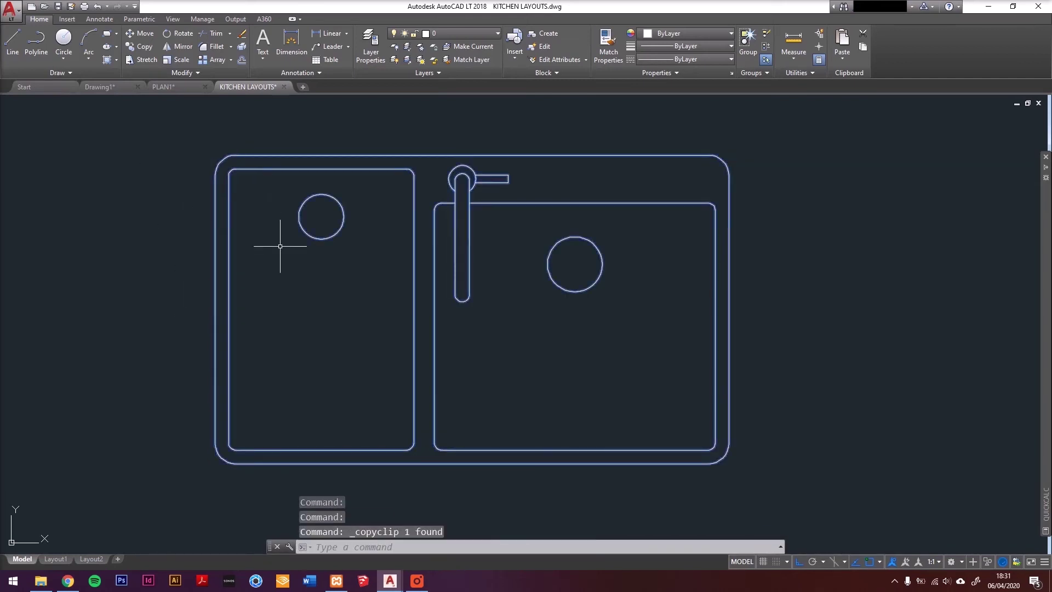
Paste the sink block into the PLAN1 drawing, beside the window on the right-hand worktop.
click(162, 88)
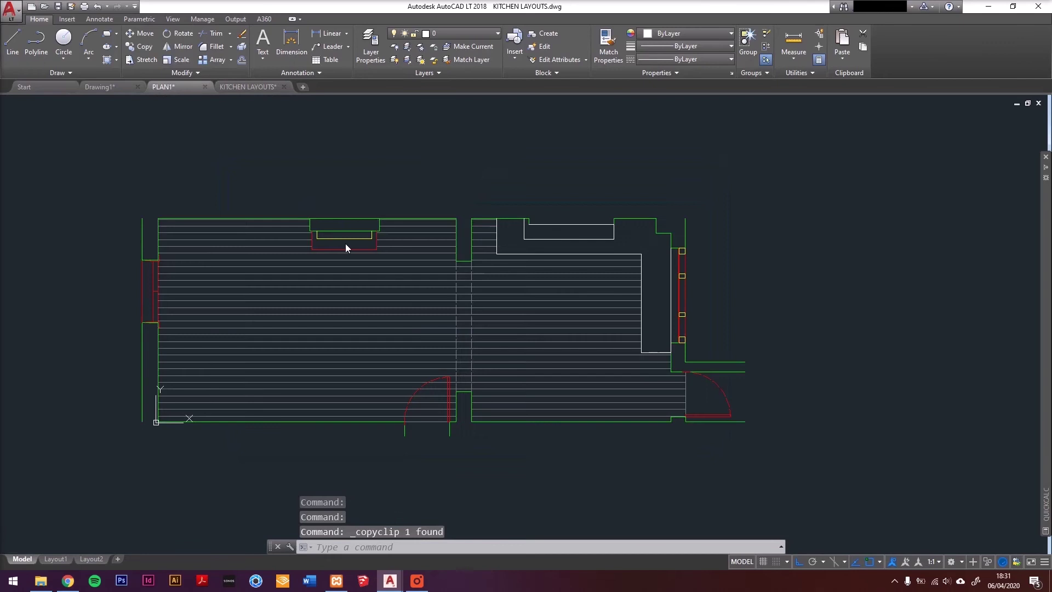
click(554, 307)
key(ctrl+v)
scroll(654, 286, up, 6)
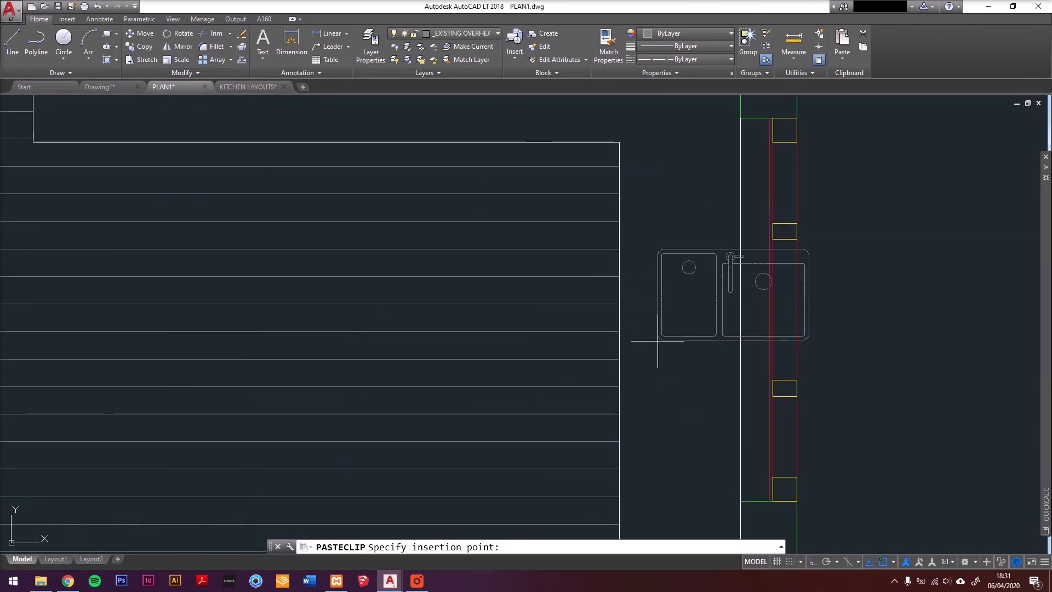
click(658, 346)
Rotate the pasted sink a quarter turn clockwise about a point at its centre, so the tap faces the window.
click(663, 300)
middle_drag(663, 299, 576, 278)
text(ro)
key(Return)
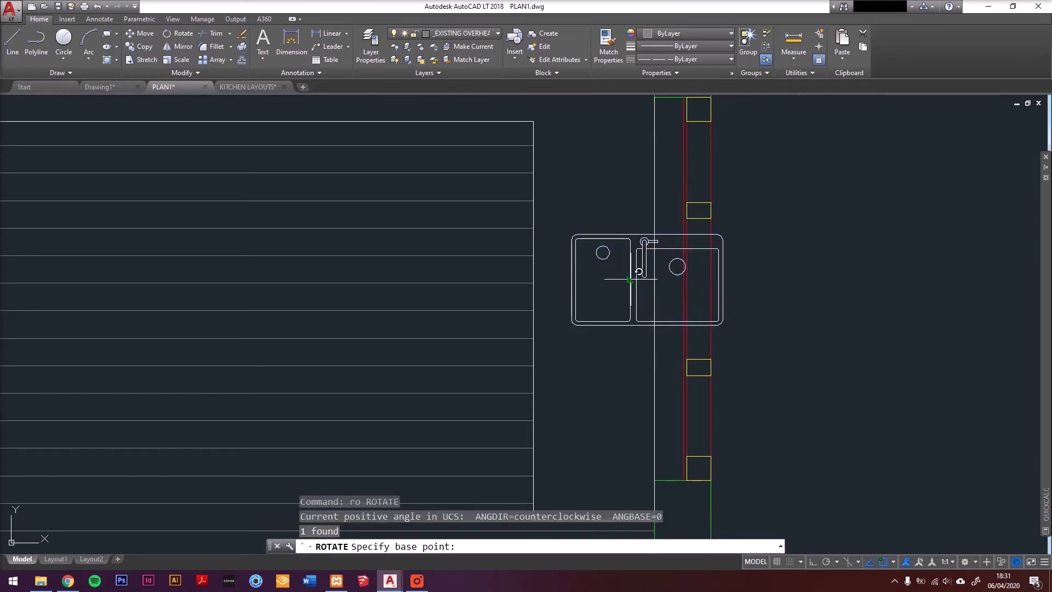
click(631, 280)
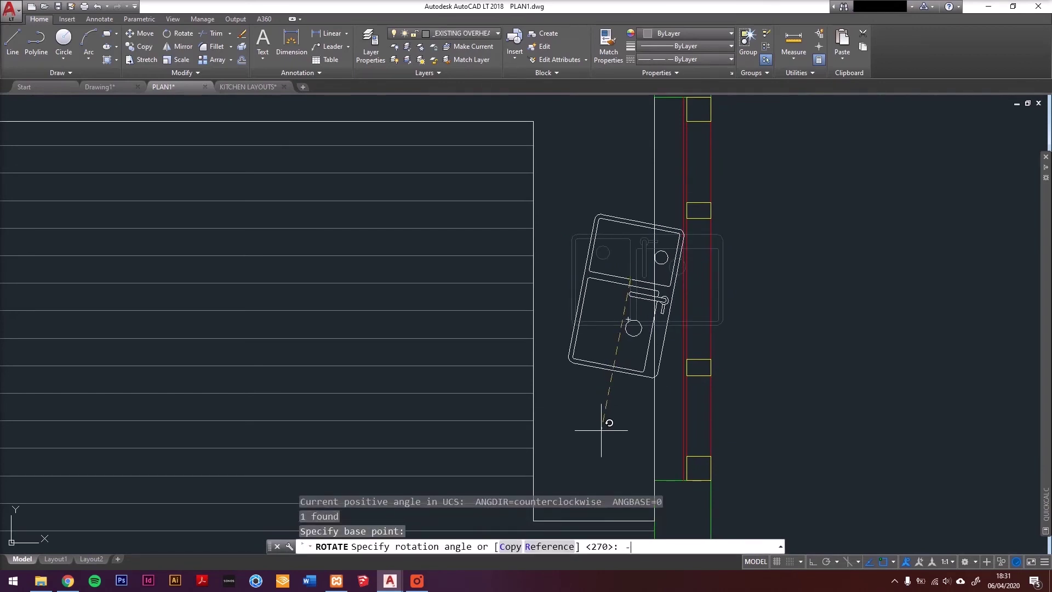
key(Return)
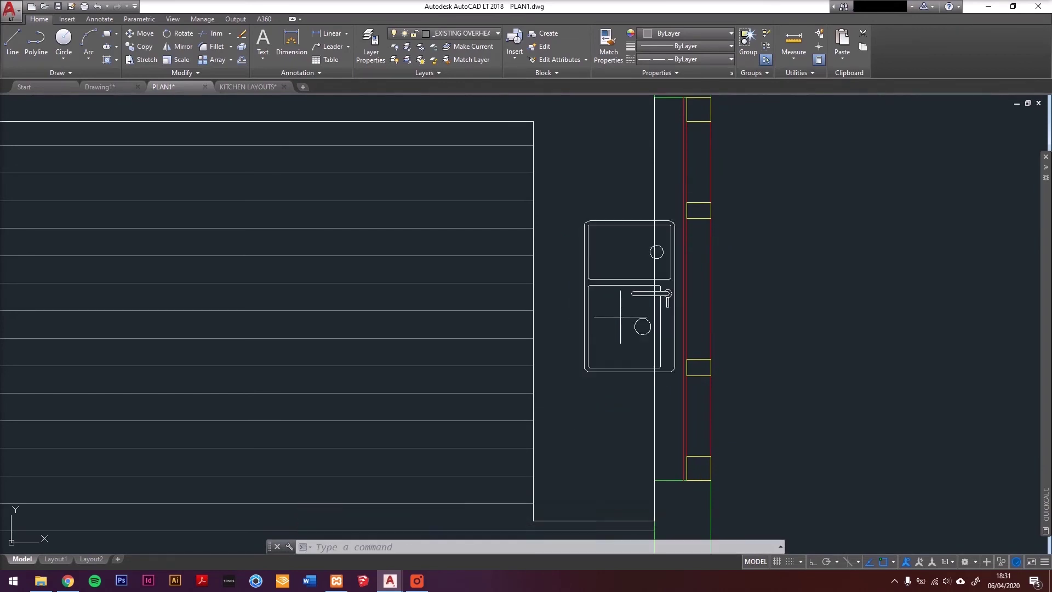
Move the sink by the midpoint of its front edge to the point midway between two ends of the worktop's front edge.
click(630, 318)
middle_drag(575, 329, 528, 265)
click(528, 264)
text(m)
key(Return)
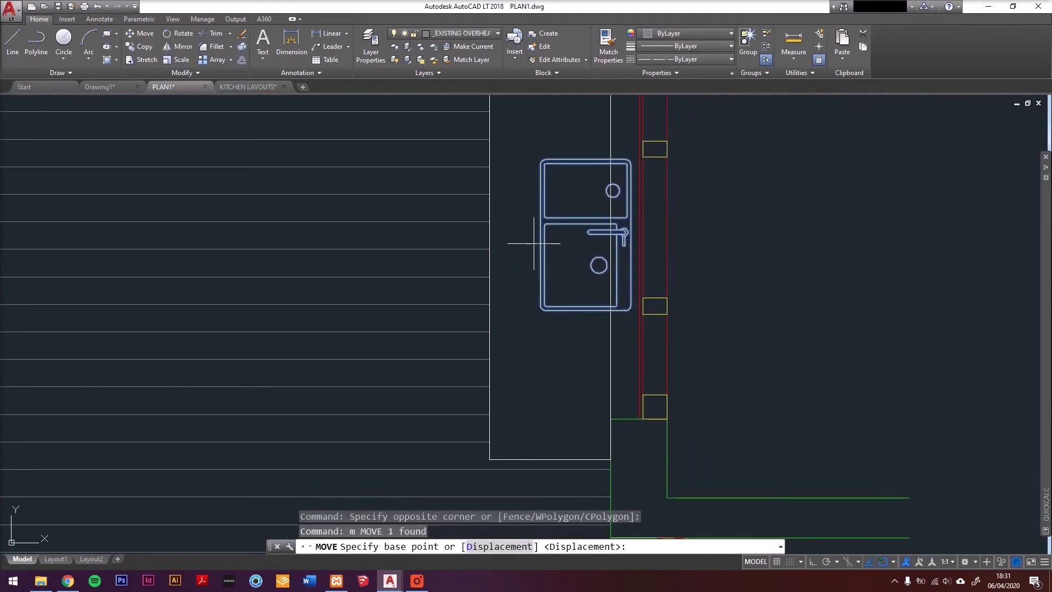
click(540, 235)
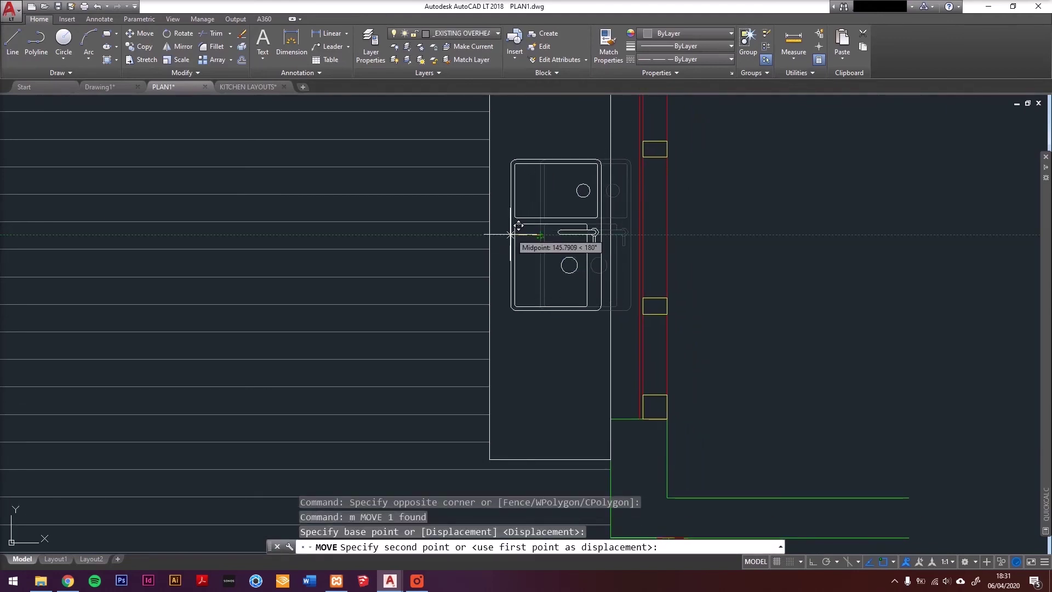
shift+right_click(508, 237)
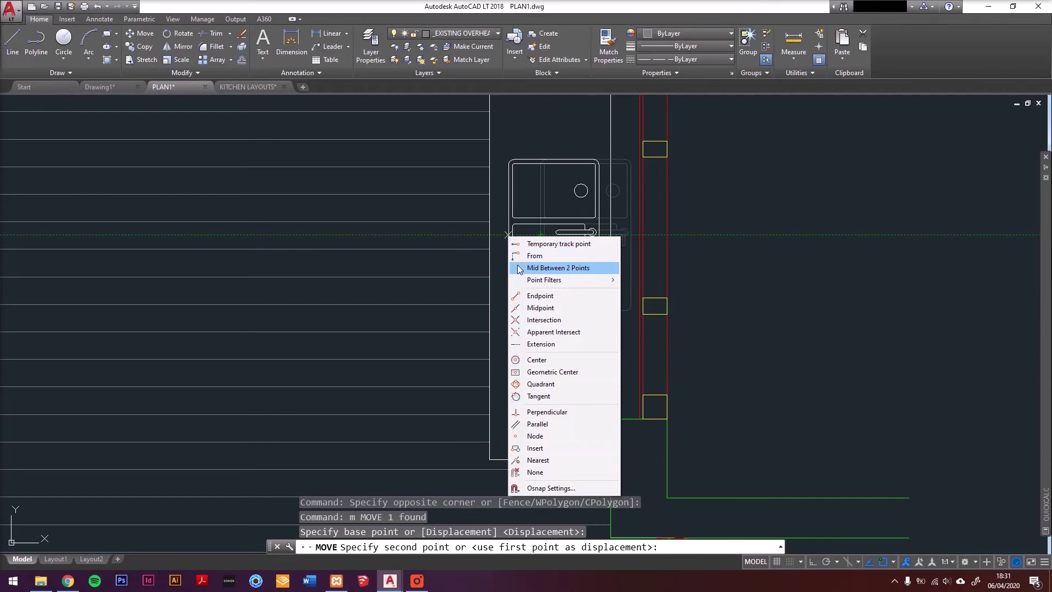
click(558, 267)
middle_drag(520, 257, 515, 347)
click(483, 323)
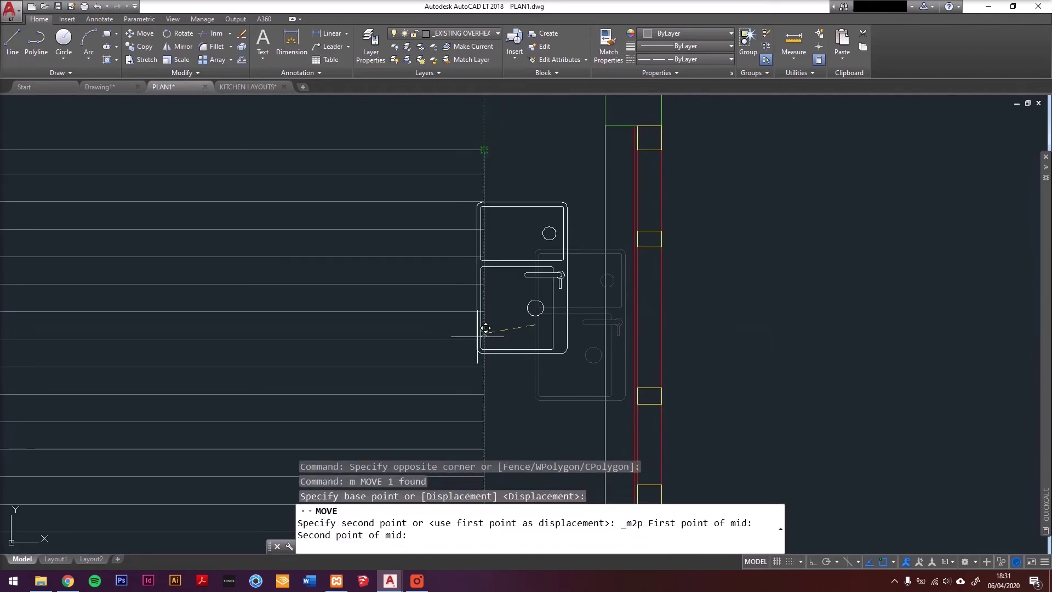
middle_drag(476, 427, 502, 227)
click(516, 340)
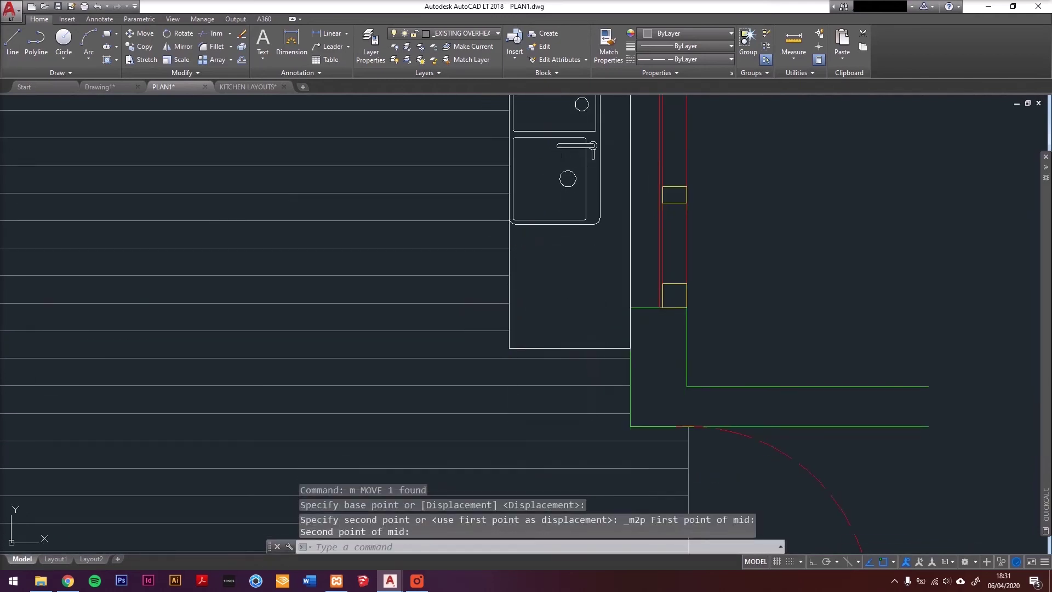
Move the sink 40 horizontally from the worktop's front edge towards the window with ortho on, and save the drawing.
middle_drag(564, 127, 556, 235)
scroll(553, 231, up, 2)
text(m)
key(Return)
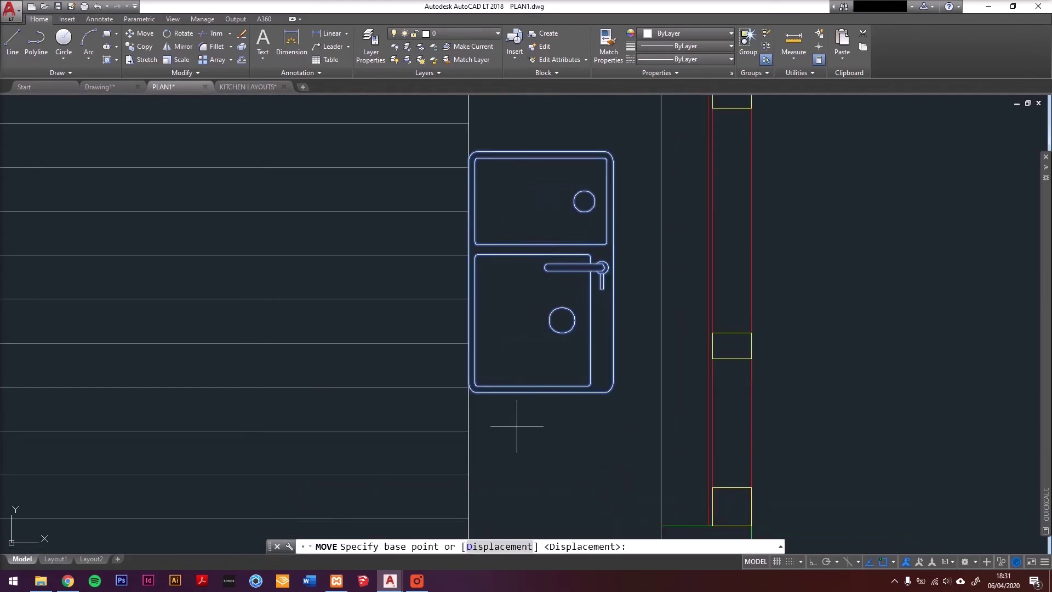
click(524, 444)
key(F8)
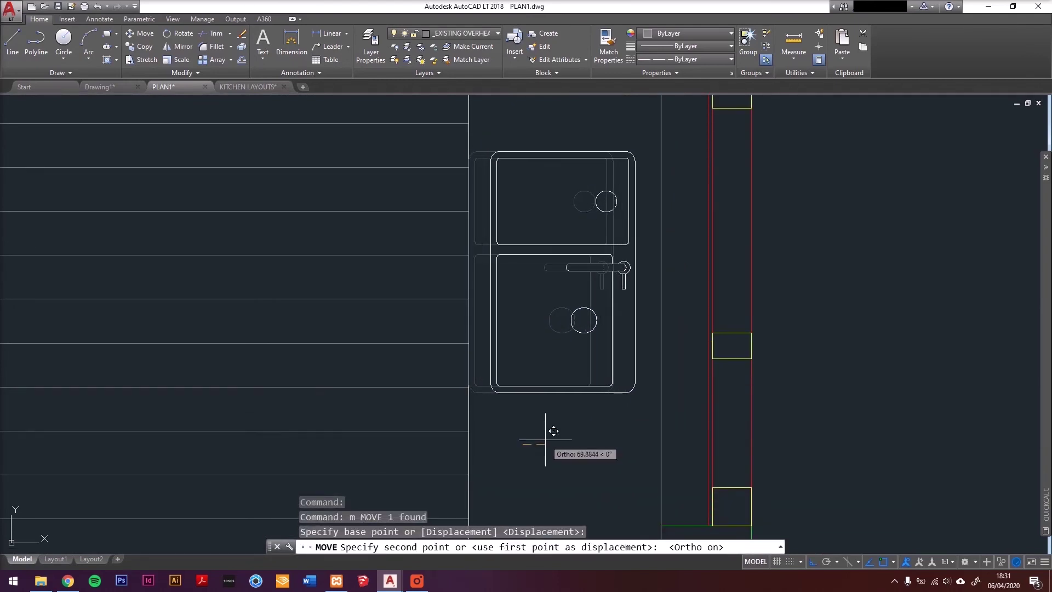
text(40)
key(Return)
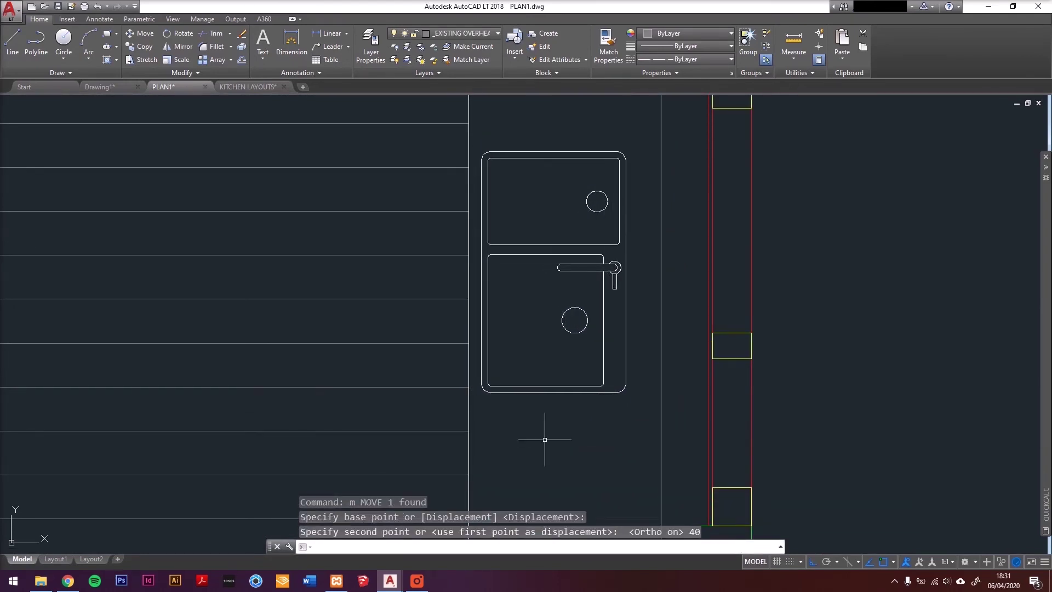
scroll(544, 439, down, 5)
key(ctrl+s)
middle_drag(482, 282, 483, 248)
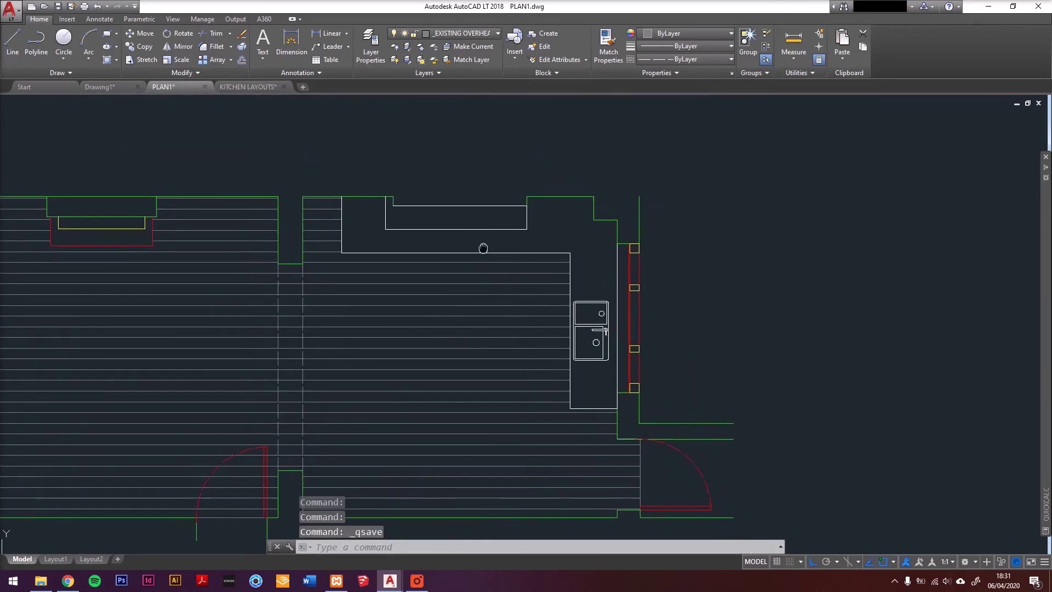
middle_drag(383, 275, 387, 288)
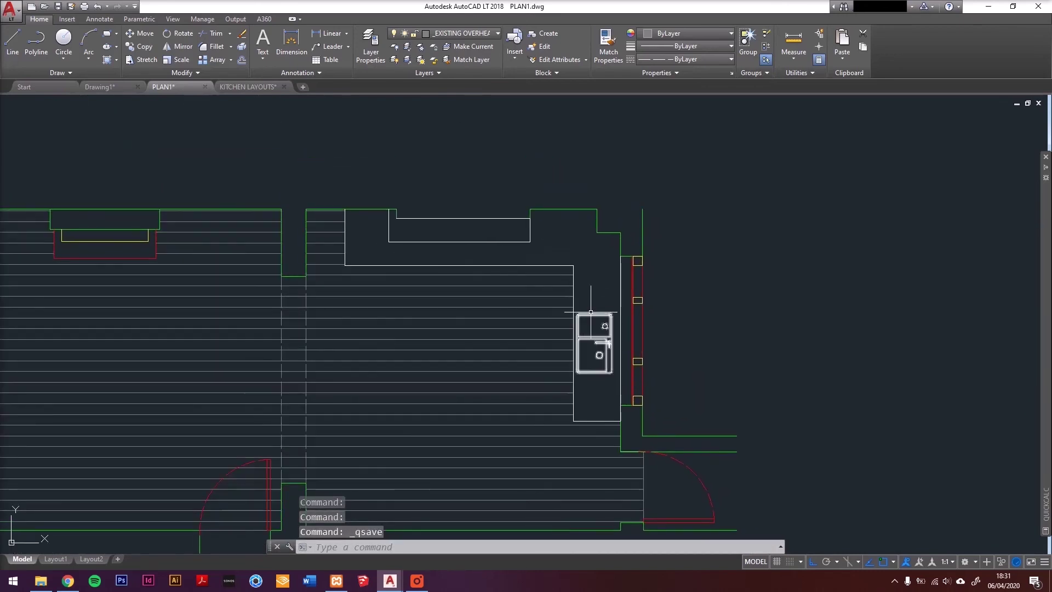
click(591, 313)
click(577, 334)
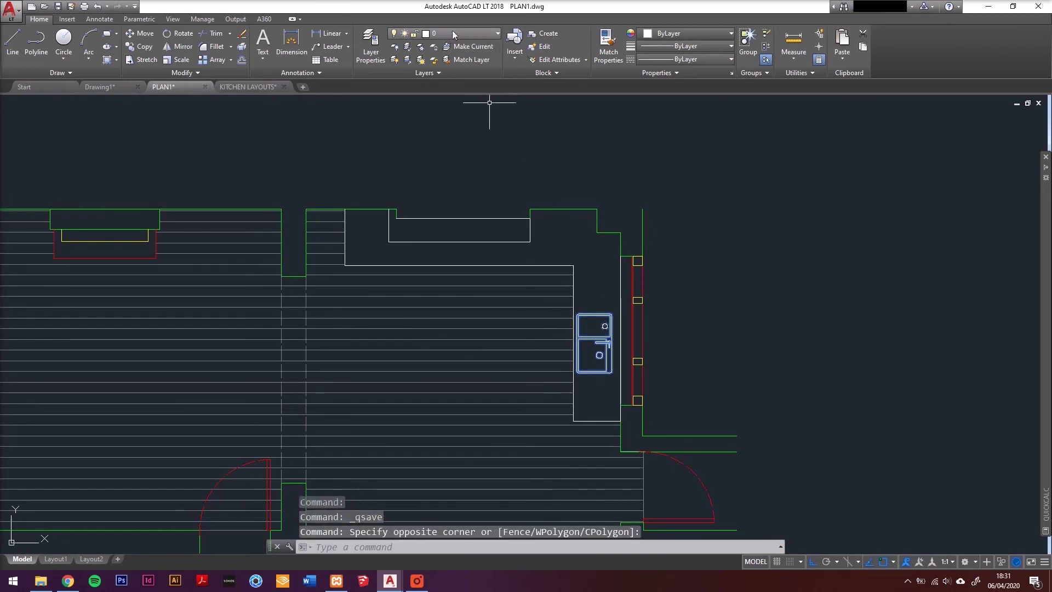
key(Escape)
Create a new layer named _EXISTING PLUMBING SANITARY.
text(la)
key(Return)
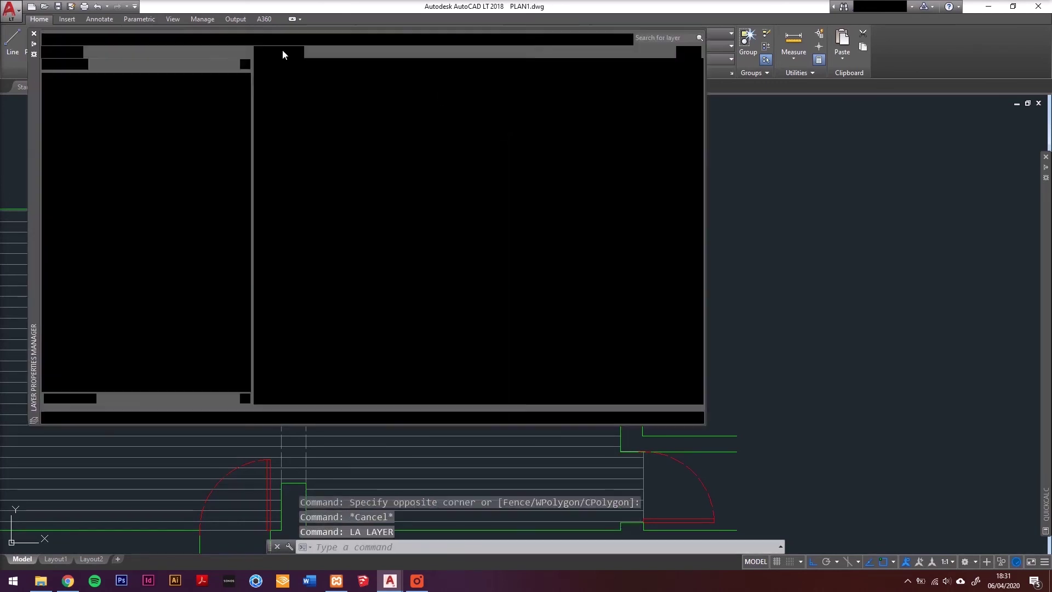
click(260, 53)
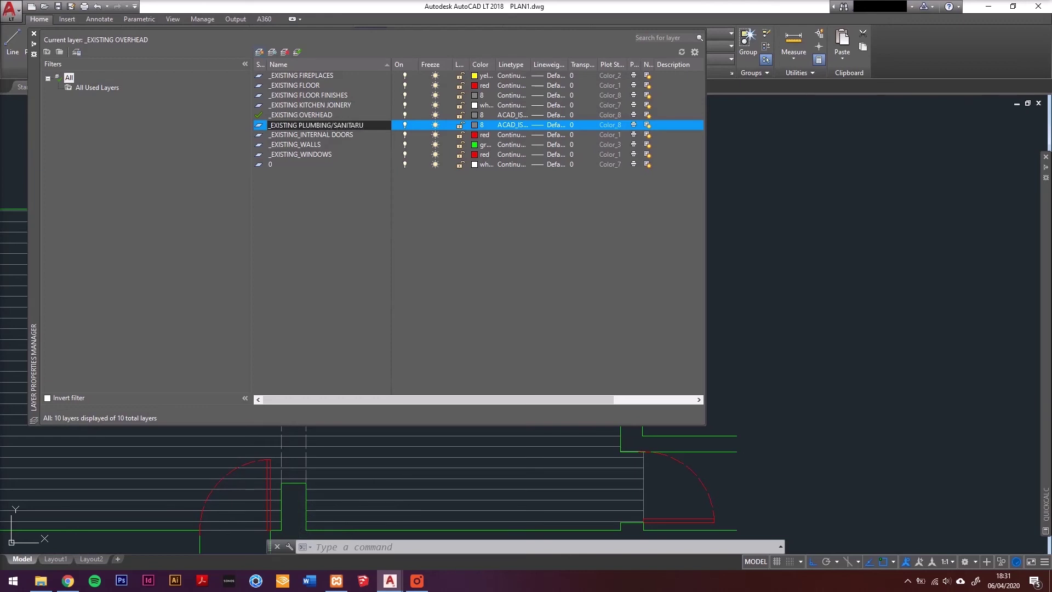
key(Return)
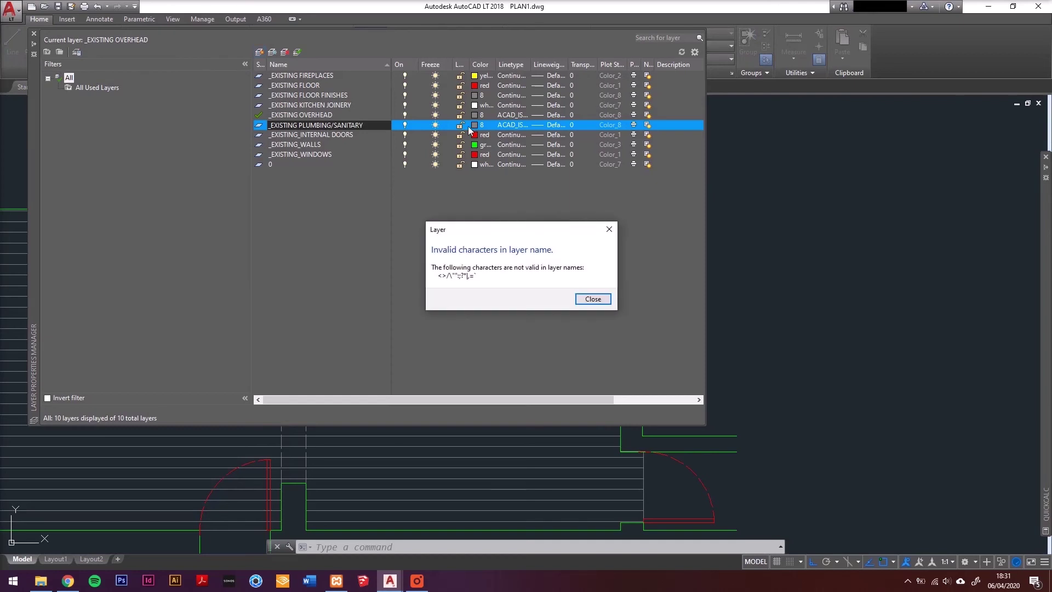
key(Return)
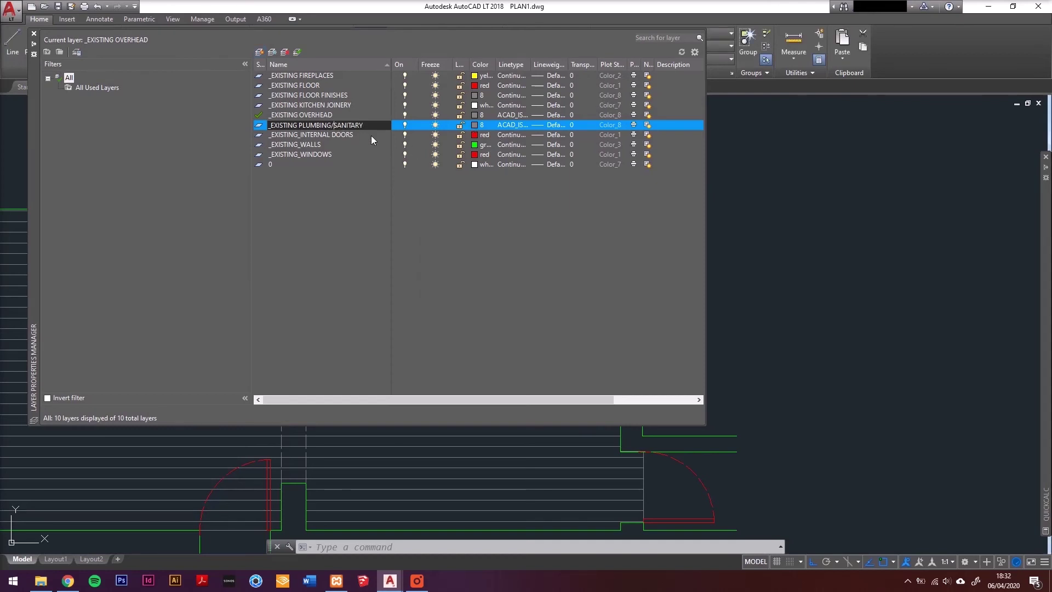
key(BackSpace)
key(Return)
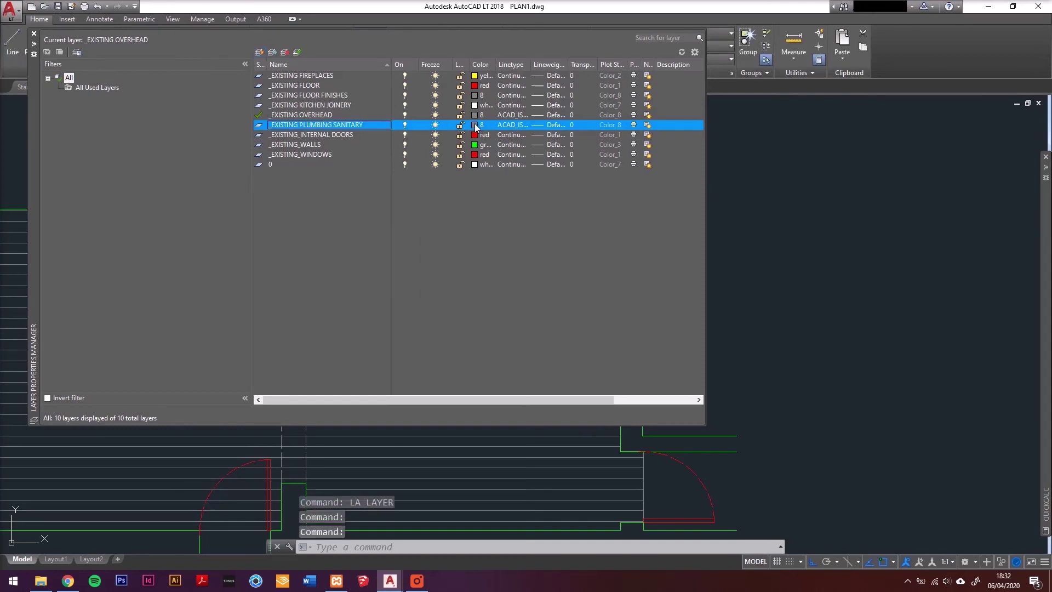
Set the _EXISTING PLUMBING SANITARY layer's colour to red, make it current and close the layer list.
click(476, 125)
click(451, 314)
click(441, 315)
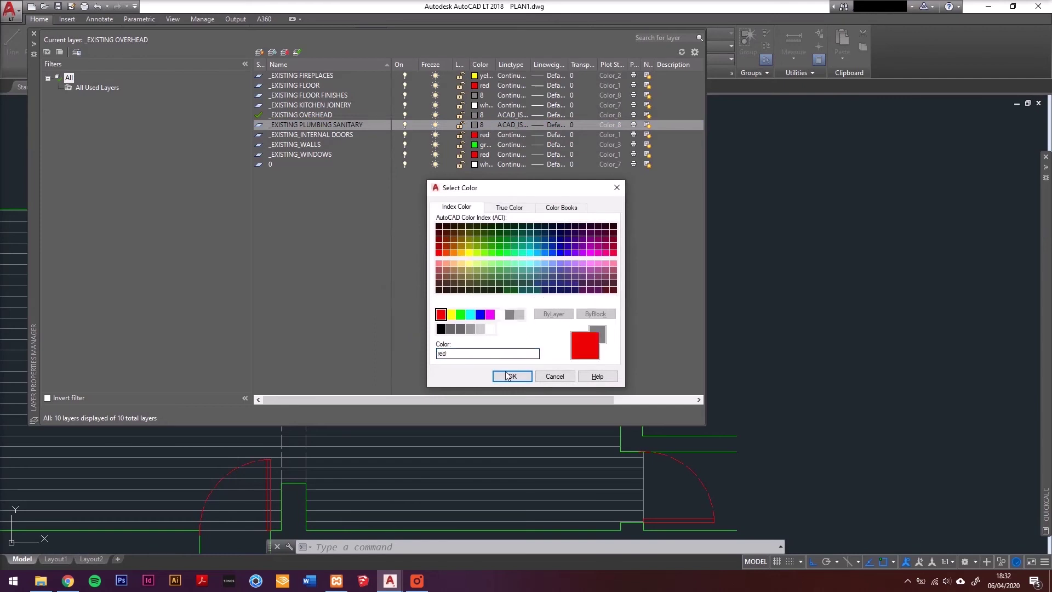
click(507, 376)
click(260, 126)
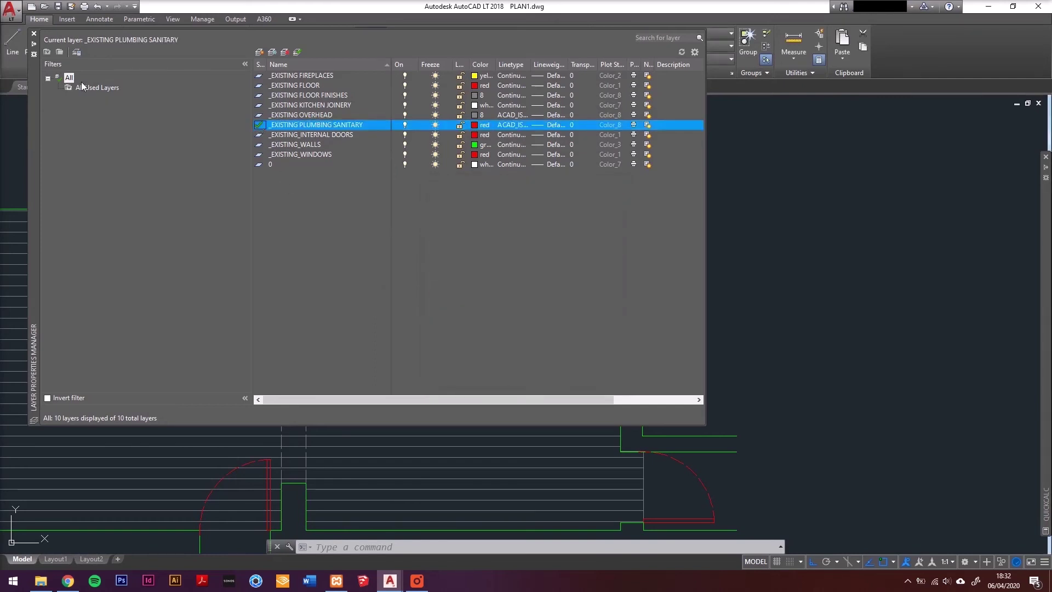
click(34, 33)
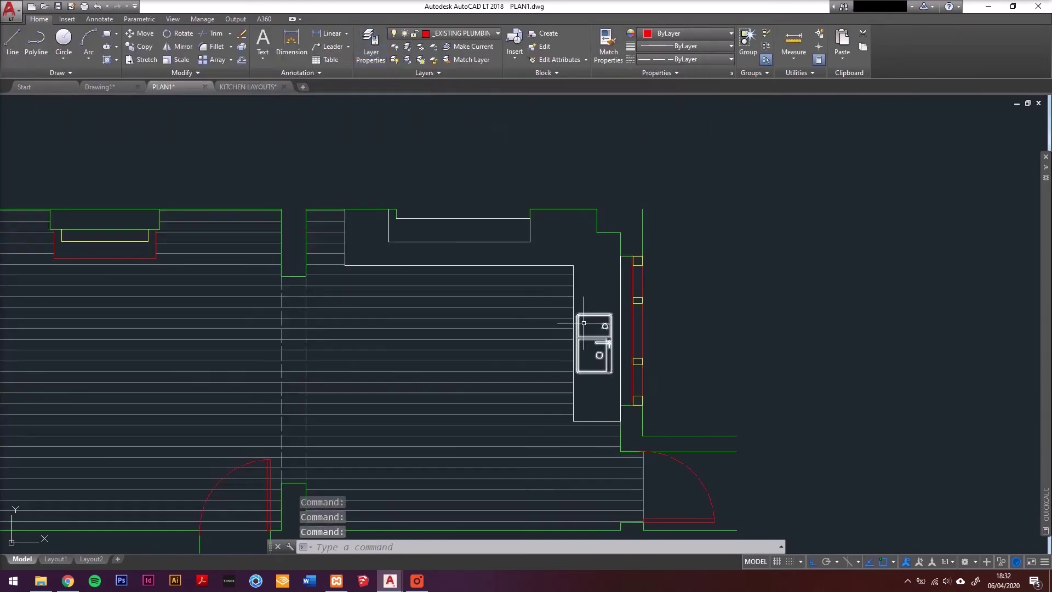
Put the kitchen sink block on the _EXISTING PLUMBING SANITARY layer.
click(584, 322)
click(579, 173)
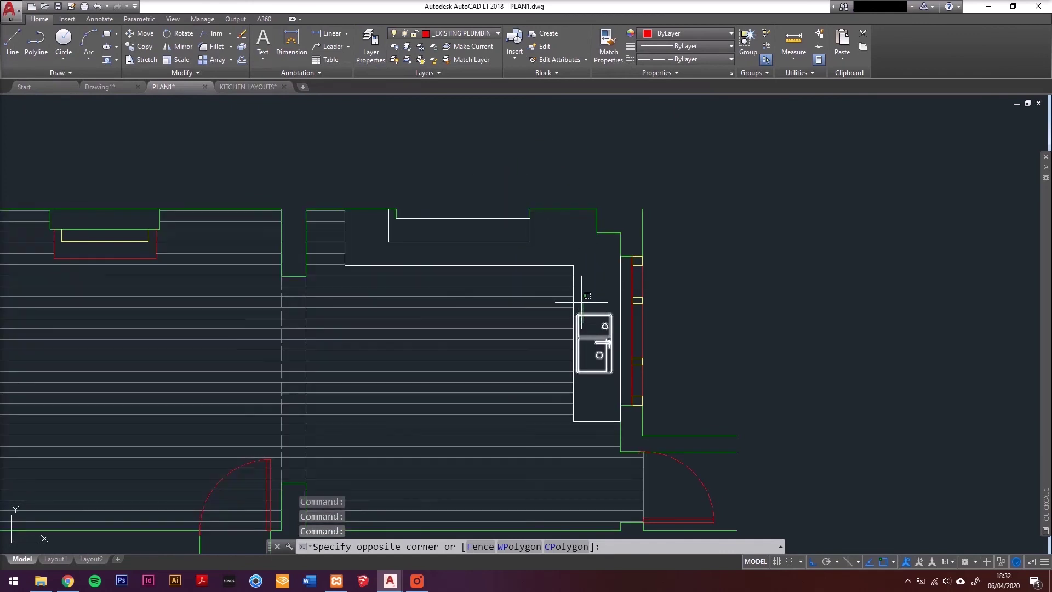
click(457, 39)
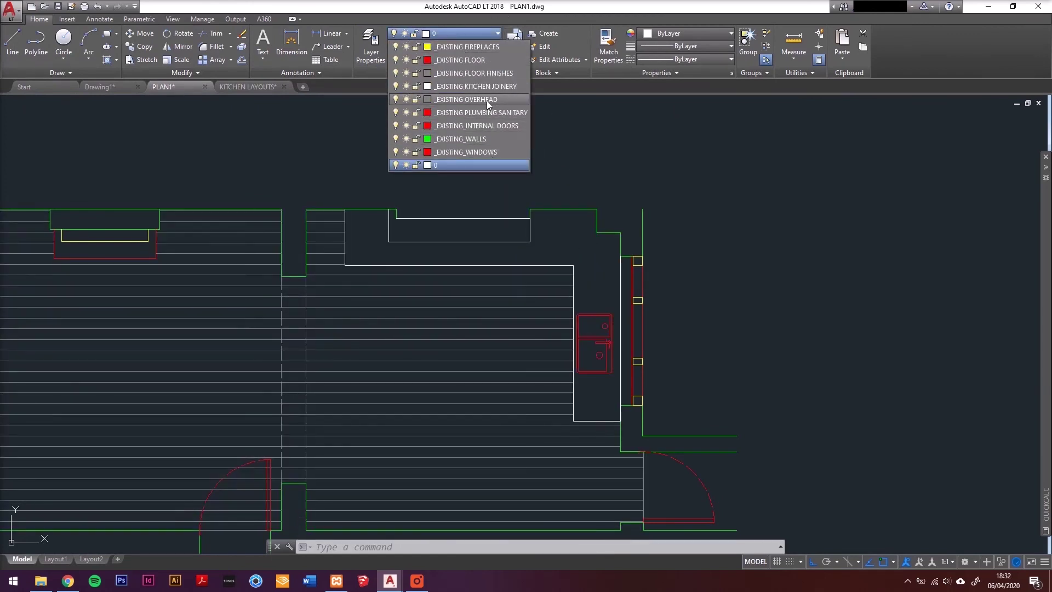
click(491, 114)
middle_drag(557, 337, 498, 311)
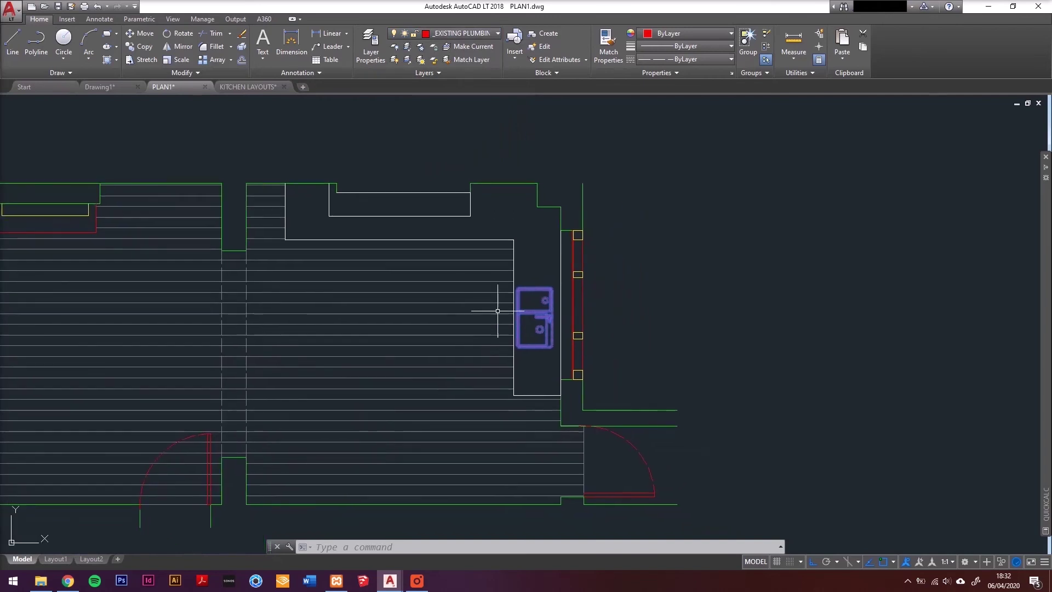
key(Escape)
scroll(531, 285, down, 3)
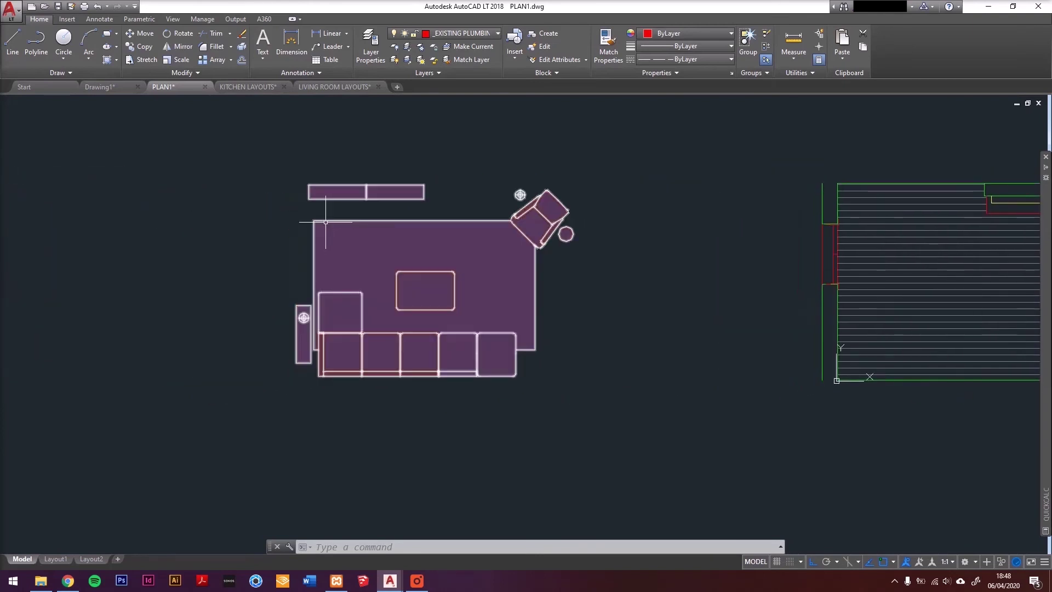
Move the living room furniture block by the midpoint of its long cabinet's back edge onto the wall beside the fireplace.
click(391, 287)
text(m)
key(Return)
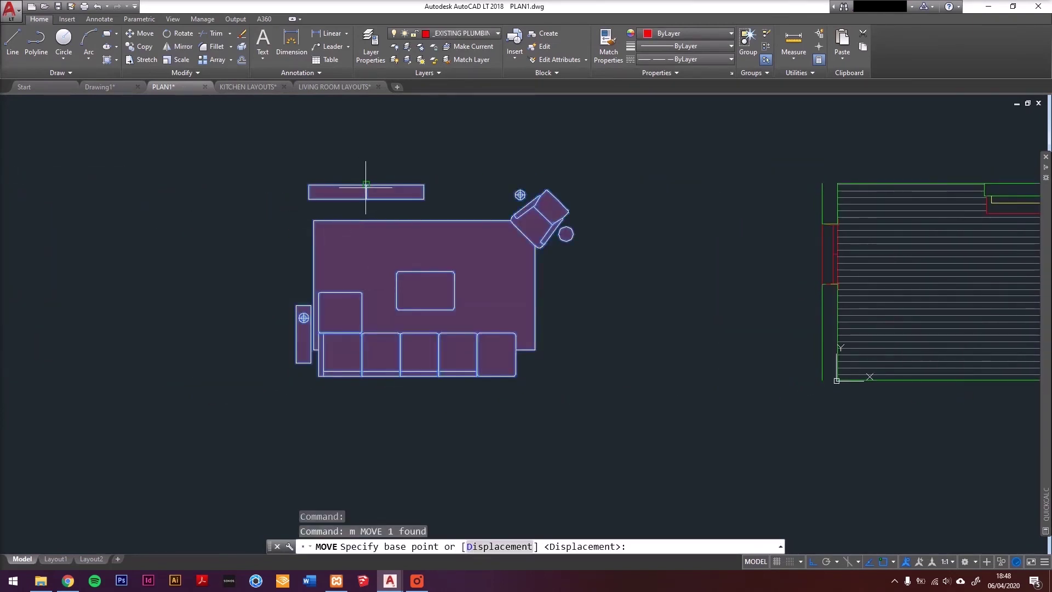
click(366, 175)
middle_drag(844, 170, 287, 243)
scroll(287, 277, up, 4)
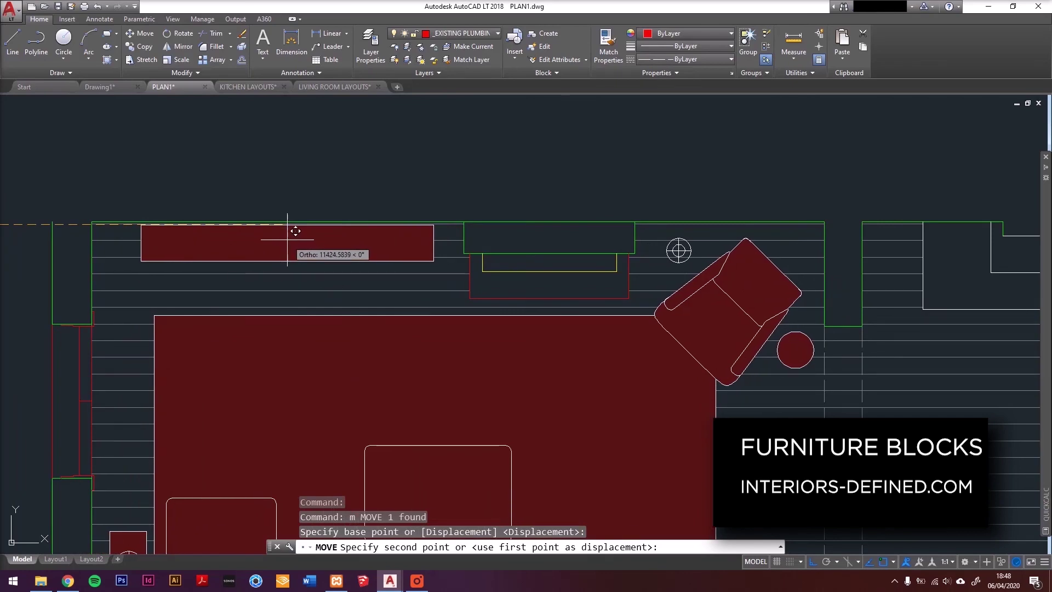
click(284, 235)
middle_drag(468, 301, 454, 160)
scroll(510, 224, down, 2)
middle_drag(510, 224, 496, 250)
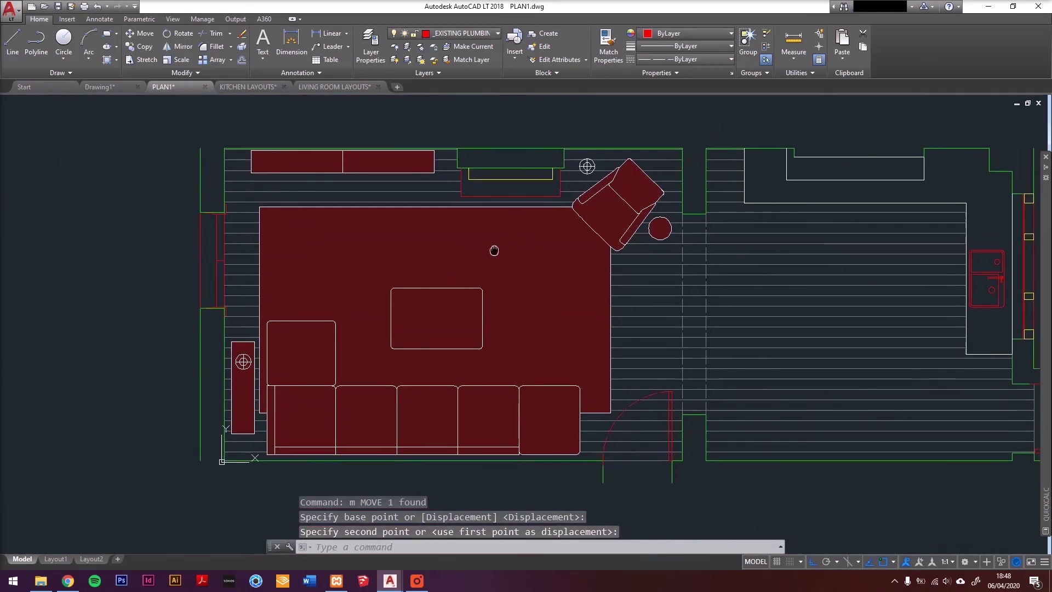
Open the living room furniture block for in-place editing.
click(618, 174)
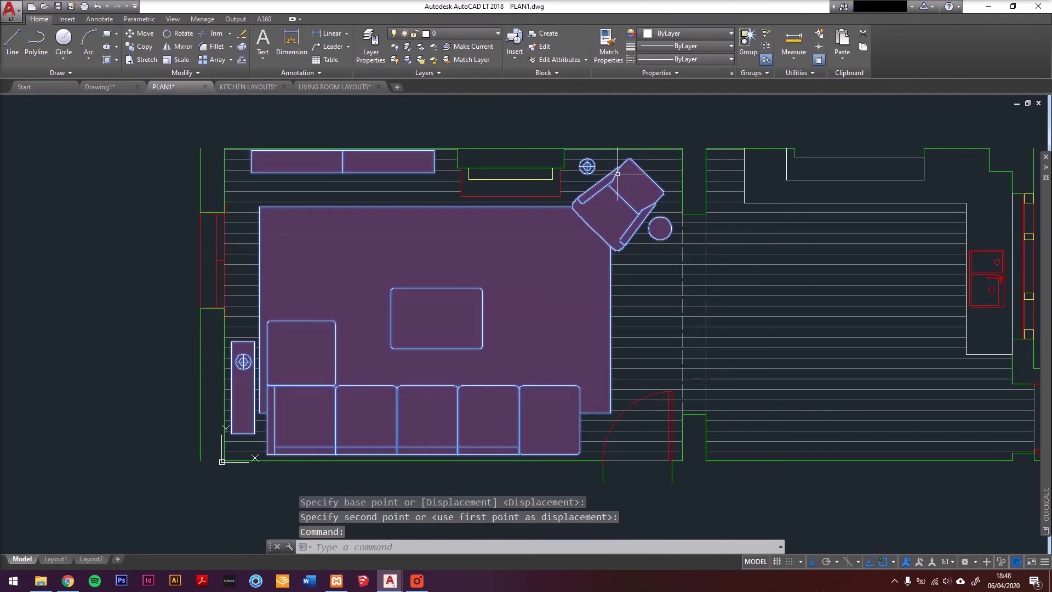
right_click(618, 174)
click(636, 234)
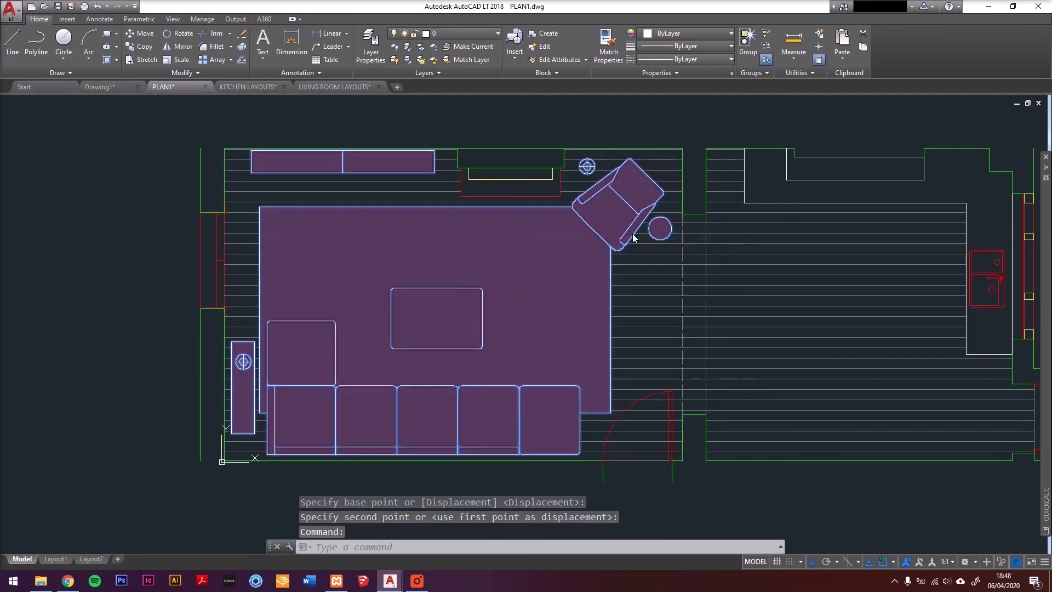
key(Return)
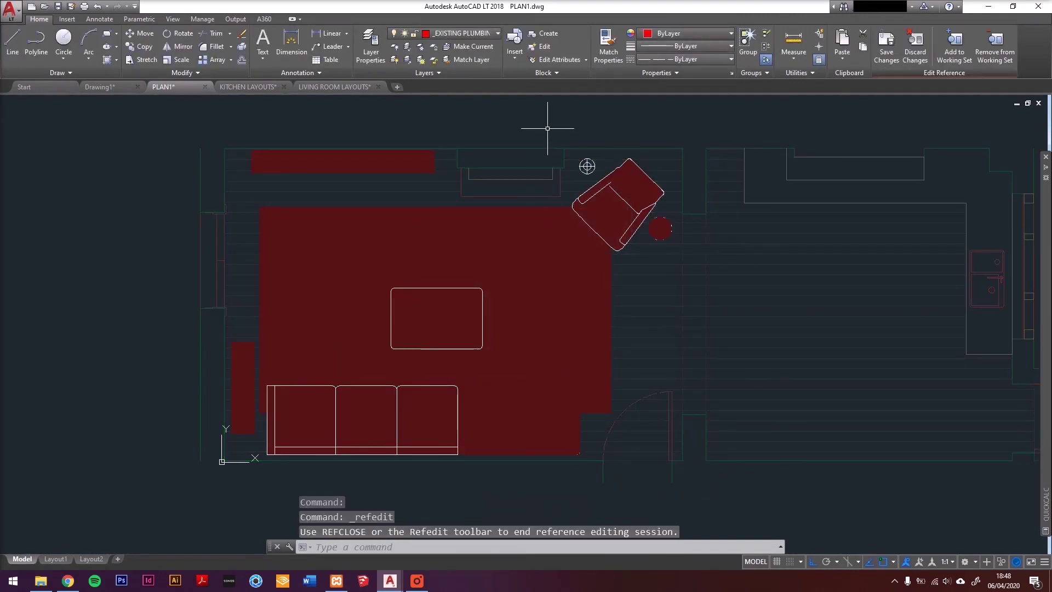
Try moving the armchair, lamp and round side table slightly, undo the move and discard the block changes.
click(547, 128)
click(682, 260)
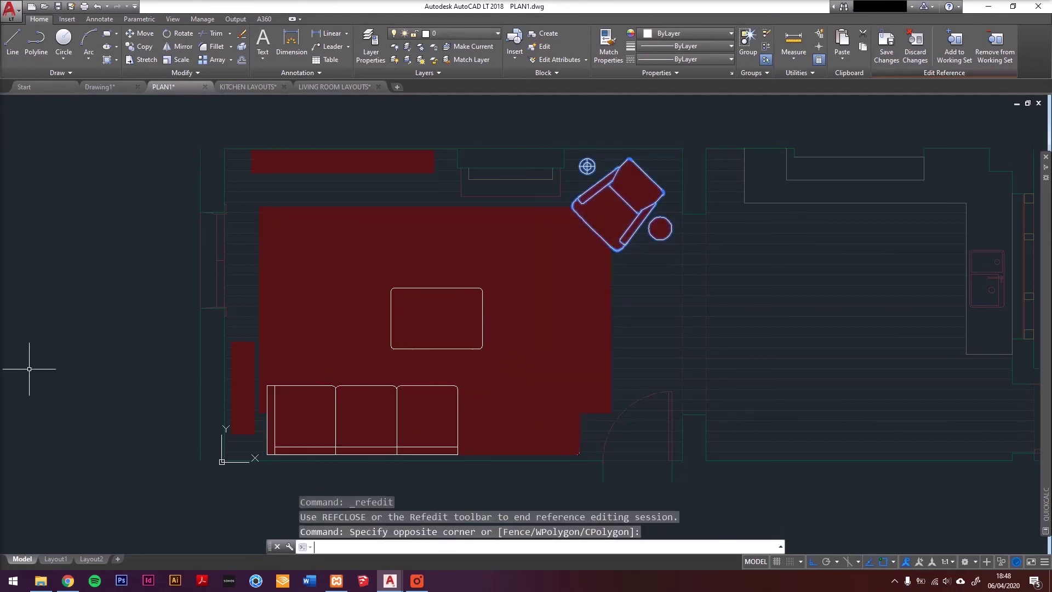
text(m)
key(Return)
click(34, 338)
click(44, 335)
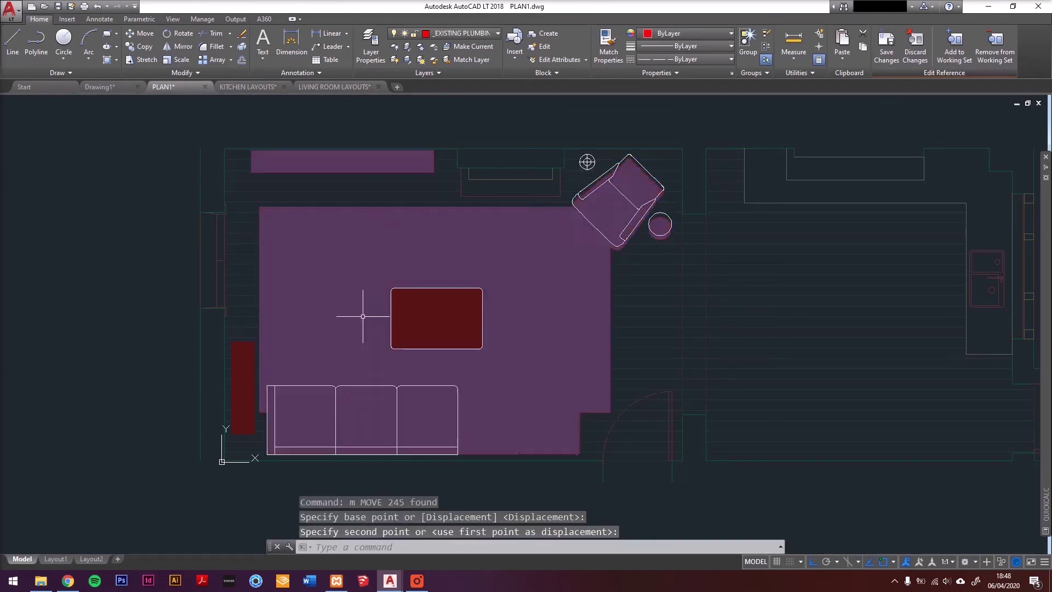
key(ctrl+z)
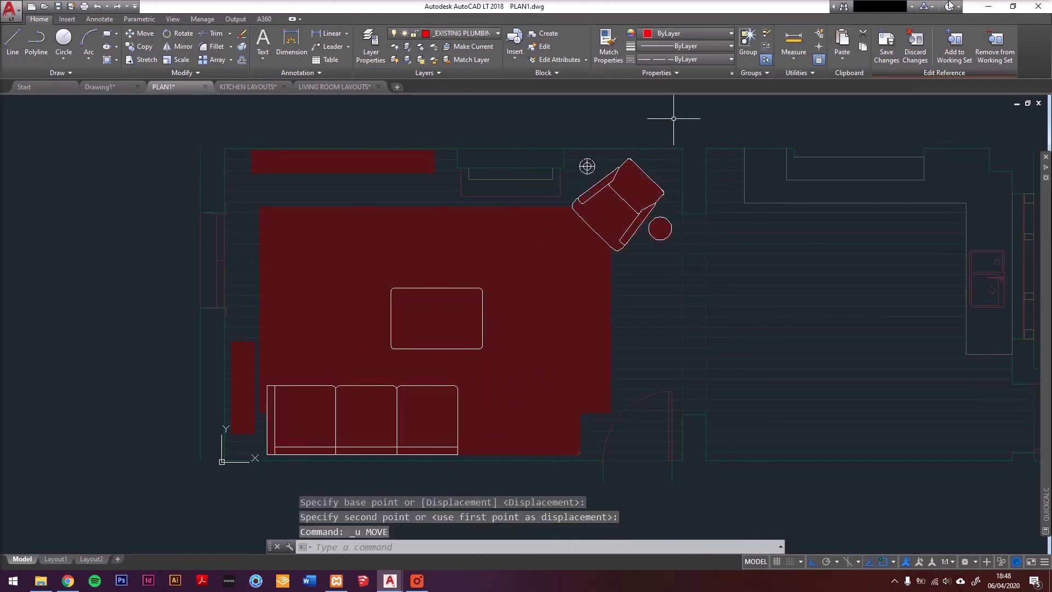
click(914, 40)
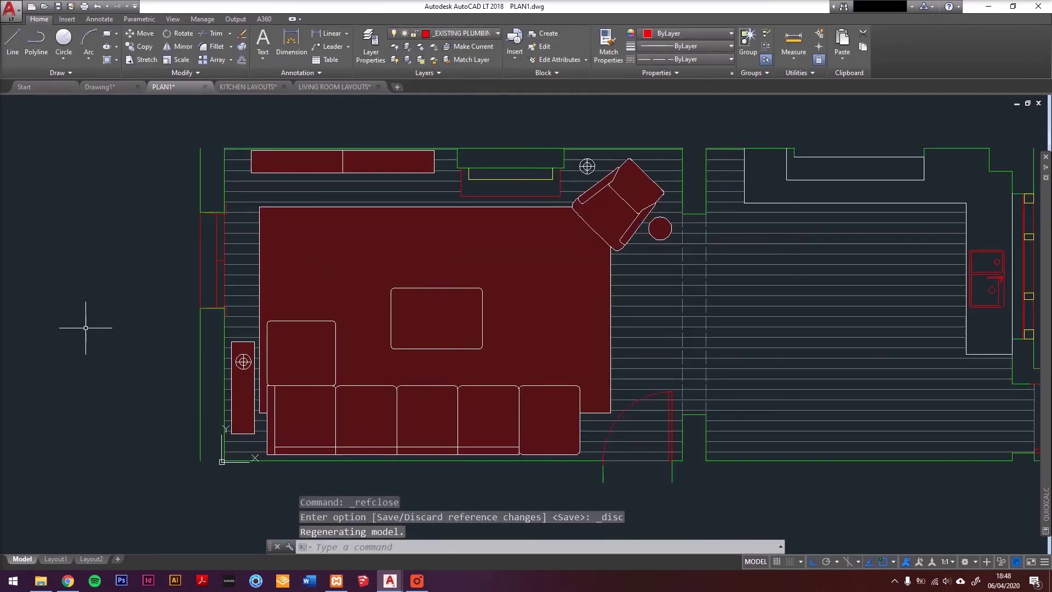
Save the drawing with the living room furniture in place.
key(Escape)
key(Escape)
key(ctrl+s)
Bring the living room furniture block to the front of the draw order and save the drawing.
middle_drag(317, 376, 330, 362)
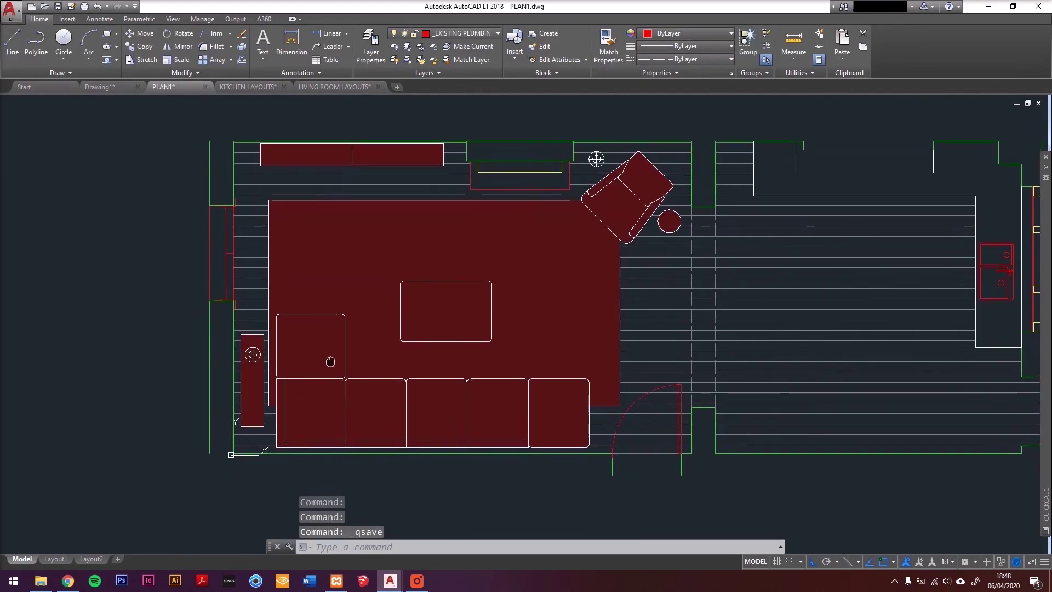
scroll(526, 236, down, 2)
middle_drag(536, 234, 450, 274)
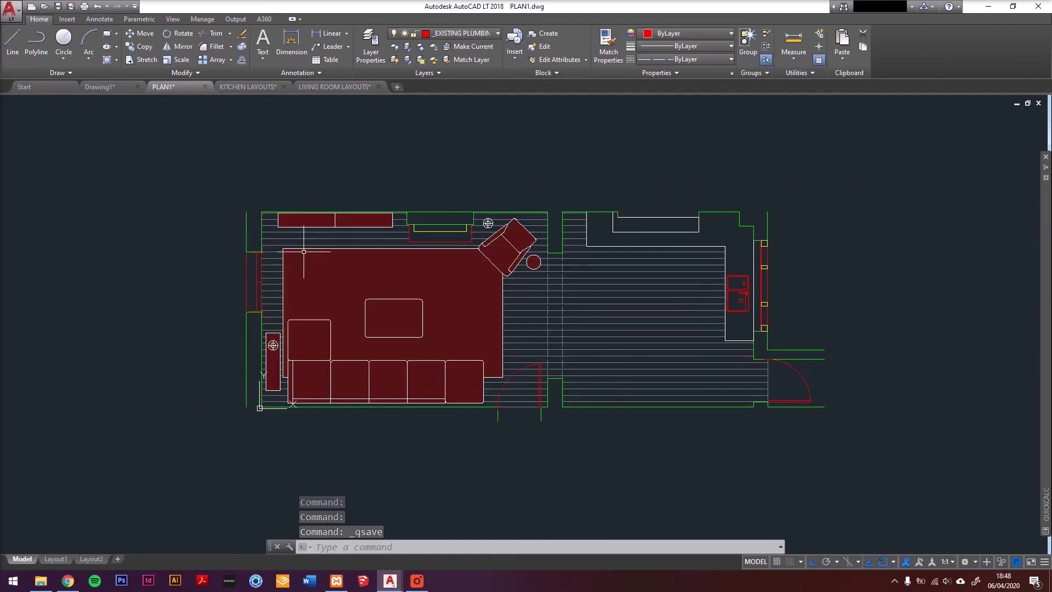
click(315, 228)
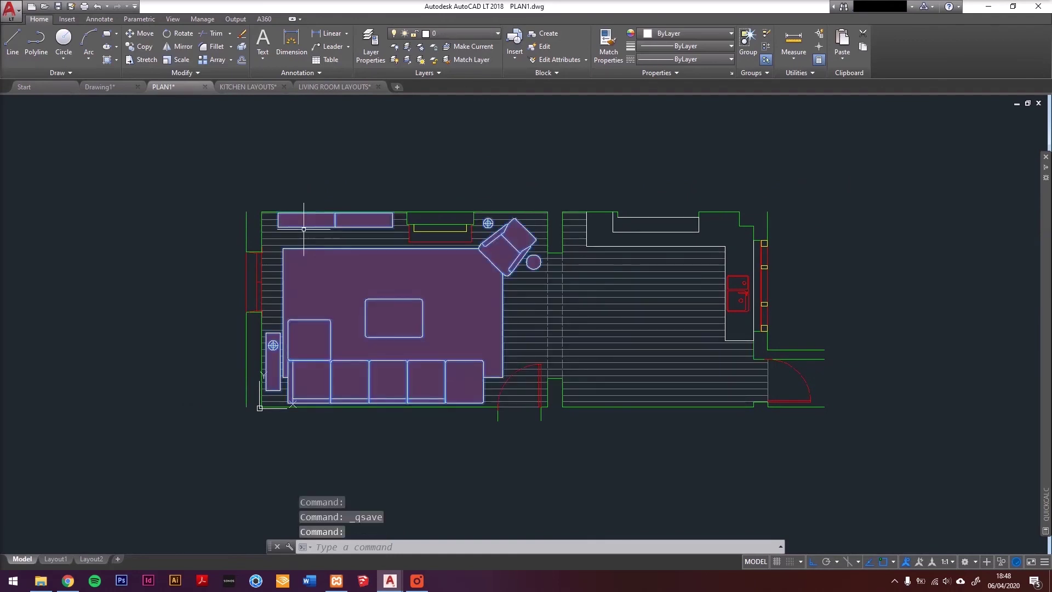
right_click(183, 239)
mouse_move(220, 416)
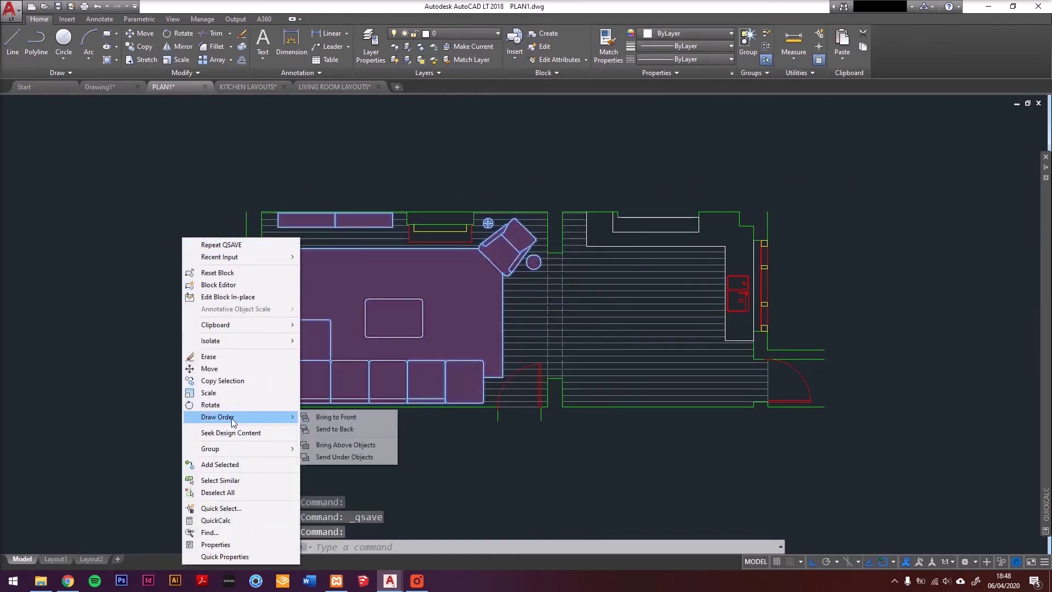
click(315, 415)
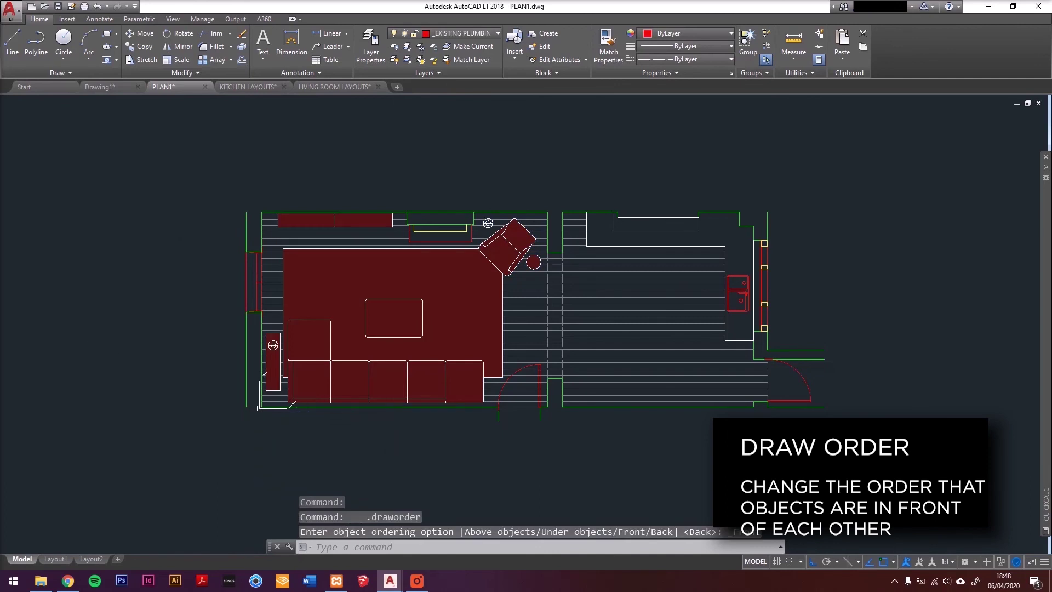
key(ctrl+s)
middle_drag(104, 314, 72, 293)
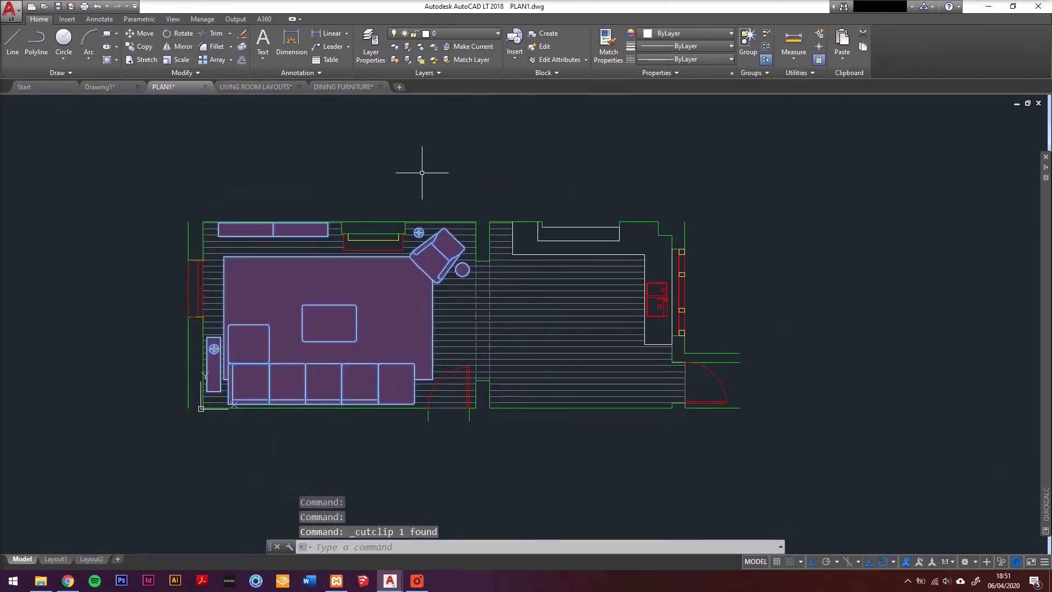
key(Escape)
scroll(423, 222, up, 5)
click(440, 236)
scroll(440, 237, down, 6)
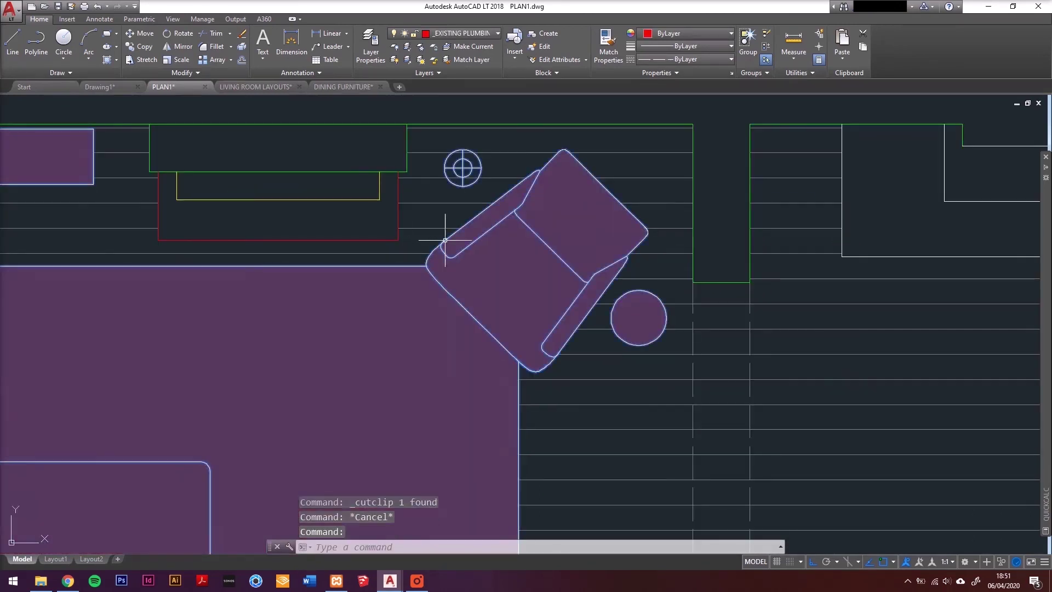
click(481, 33)
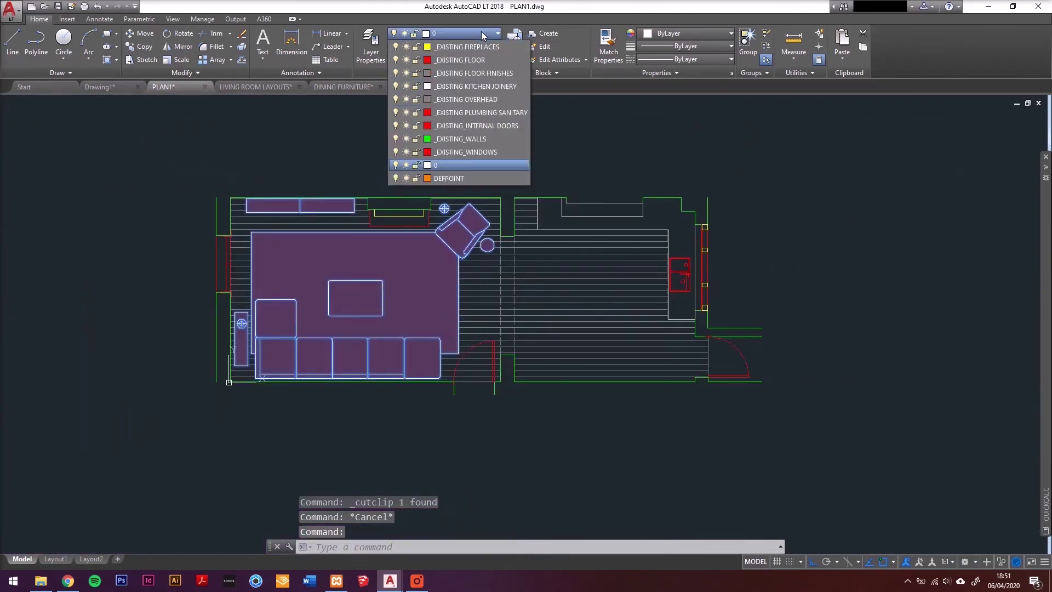
click(472, 112)
key(Escape)
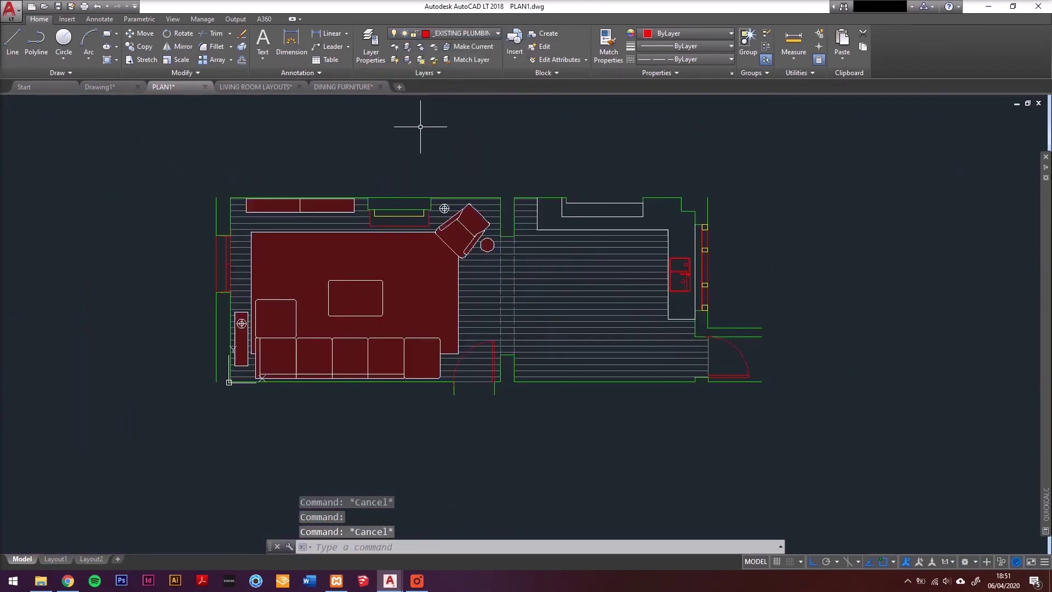
Create a new layer named _PROPOSED FURNITURE, make it current and close the layer list.
text(la)
key(Return)
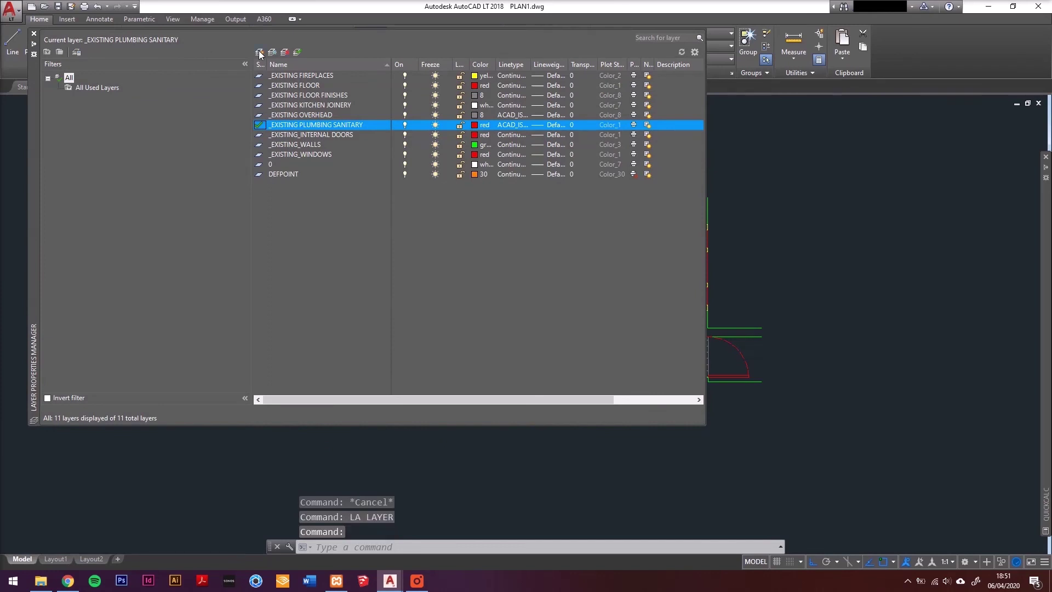
click(259, 53)
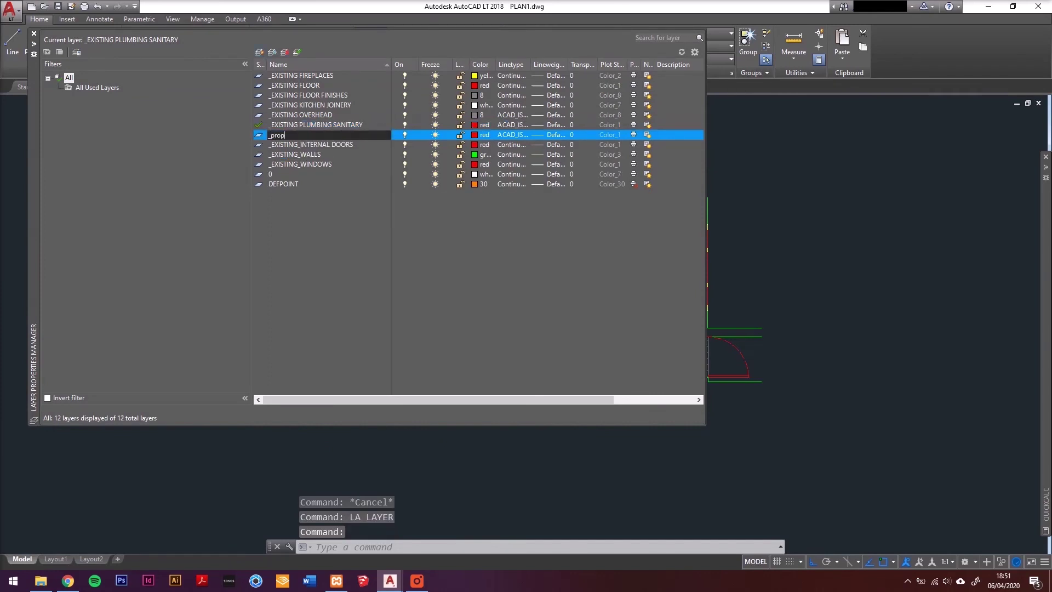
text(_PROPOSED)
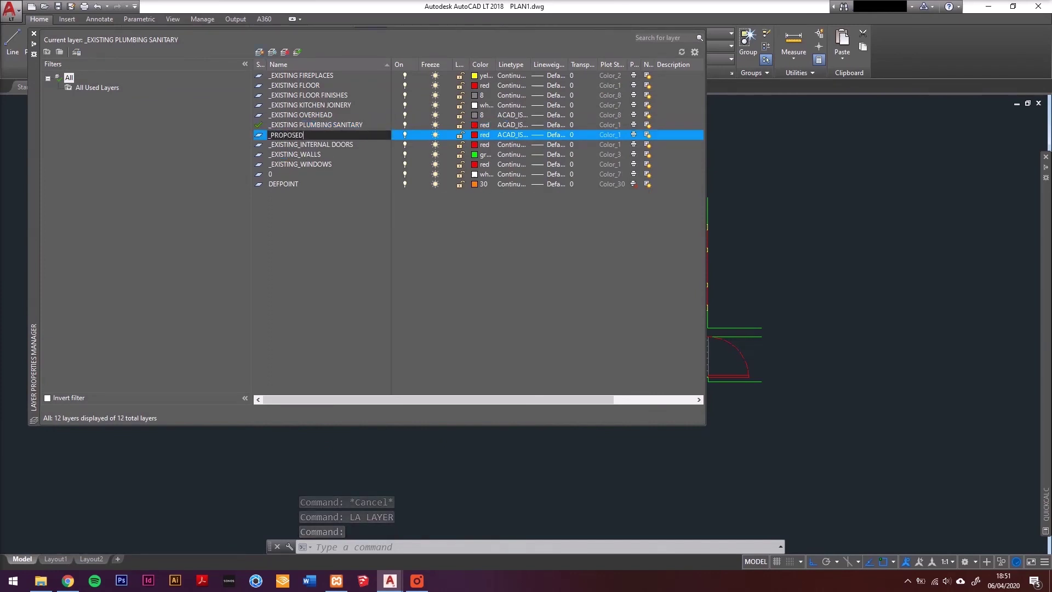
text( FURNITURE)
key(Return)
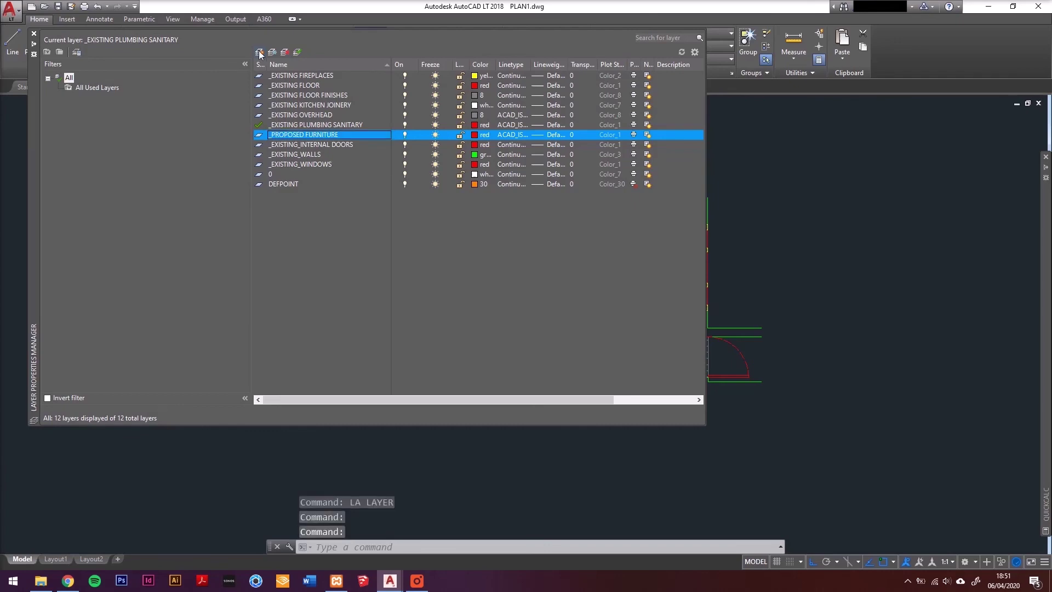
double_click(260, 139)
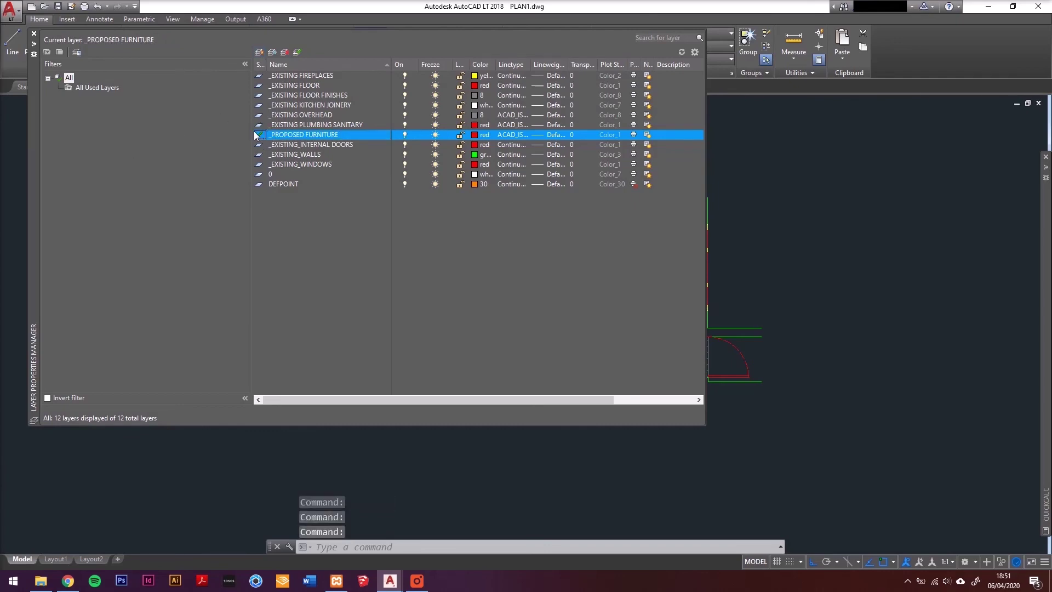
click(34, 32)
Put the living room furniture block on the _PROPOSED FURNITURE layer and save the drawing.
scroll(498, 229, up, 4)
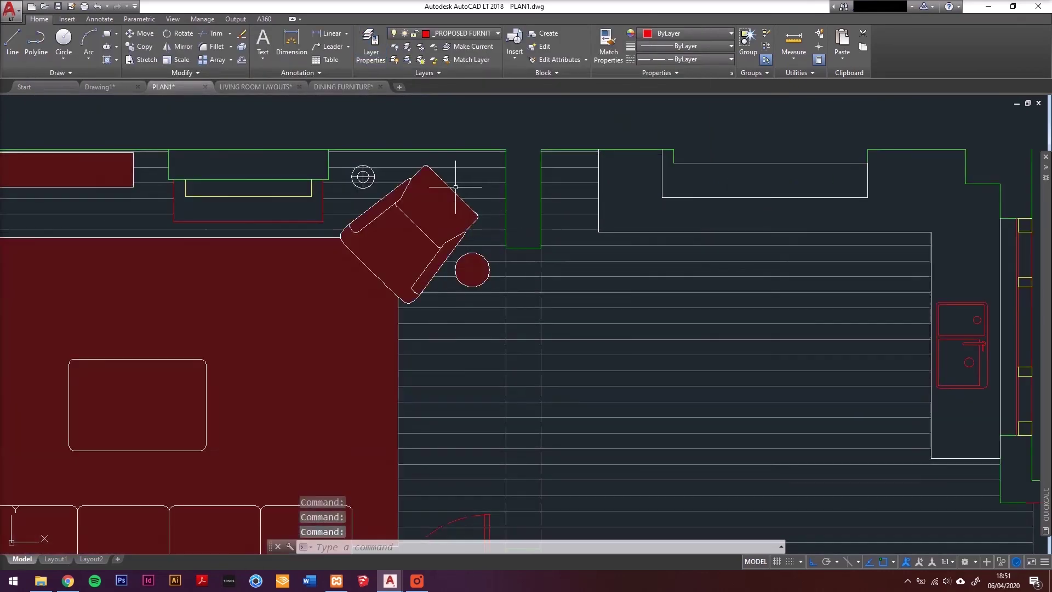
click(471, 219)
click(458, 35)
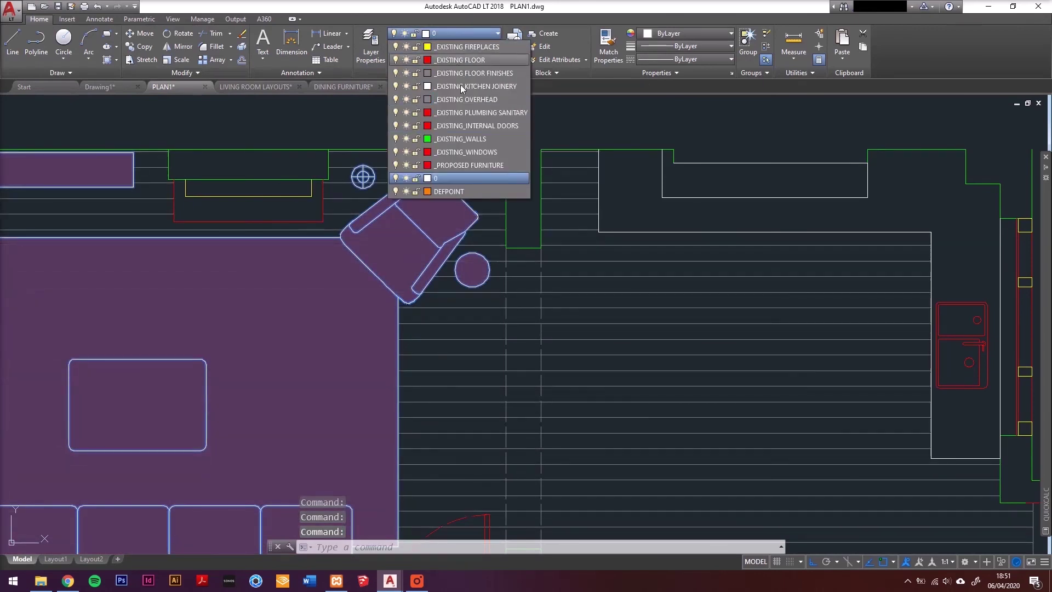
click(455, 165)
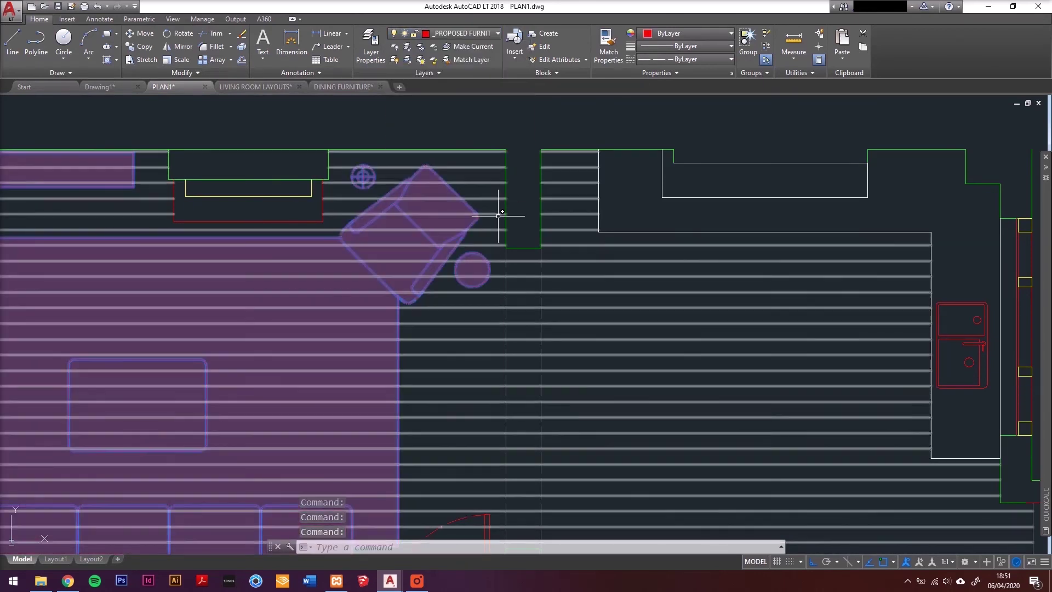
scroll(583, 238, down, 4)
key(Escape)
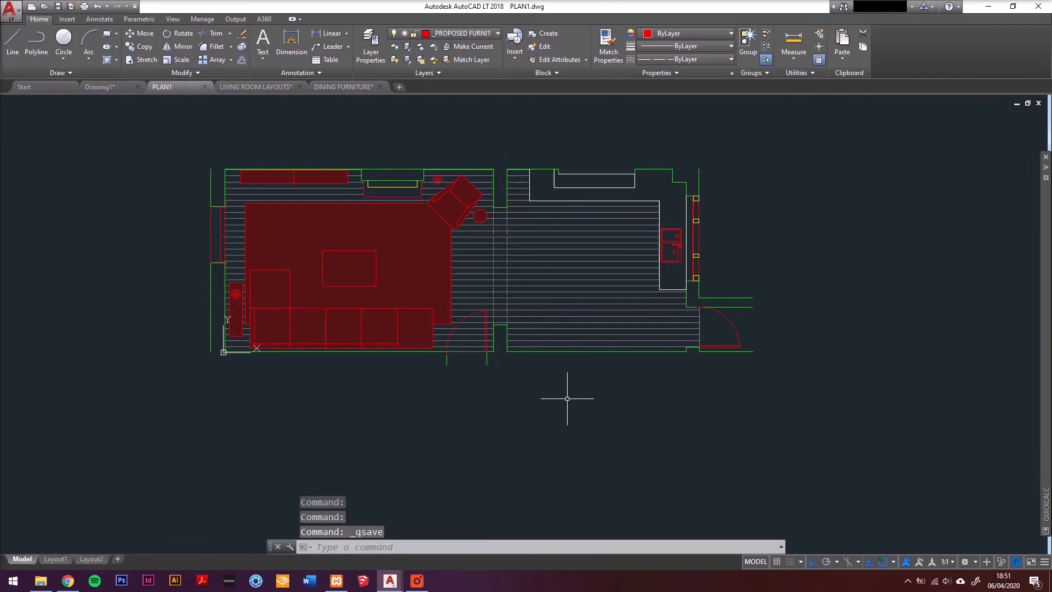
Paste the copied round dining table with six chairs below the kitchen and put it on the _PROPOSED FURNITURE layer.
key(ctrl+v)
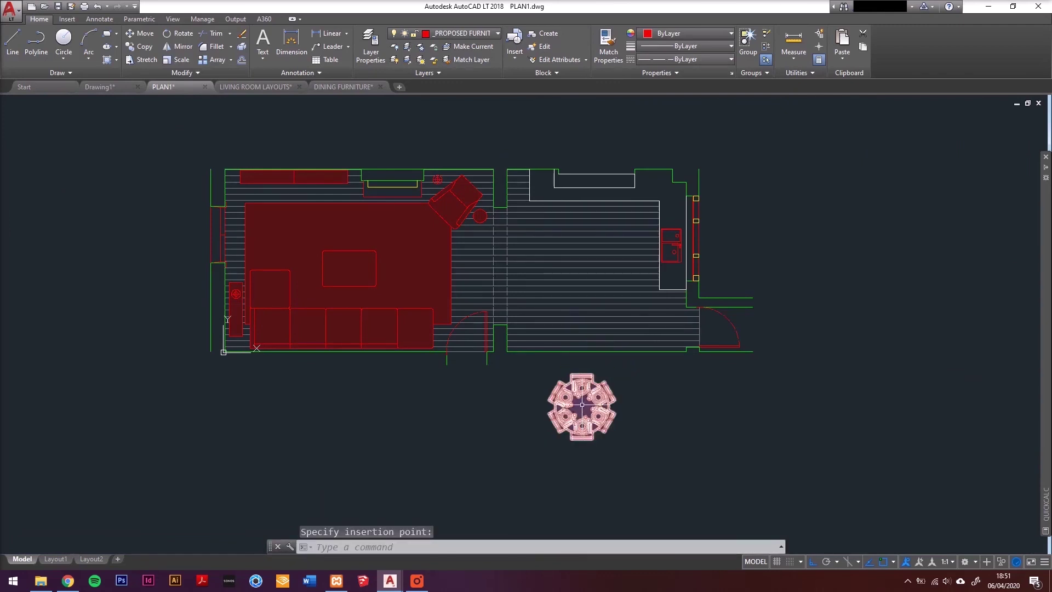
click(582, 406)
click(488, 34)
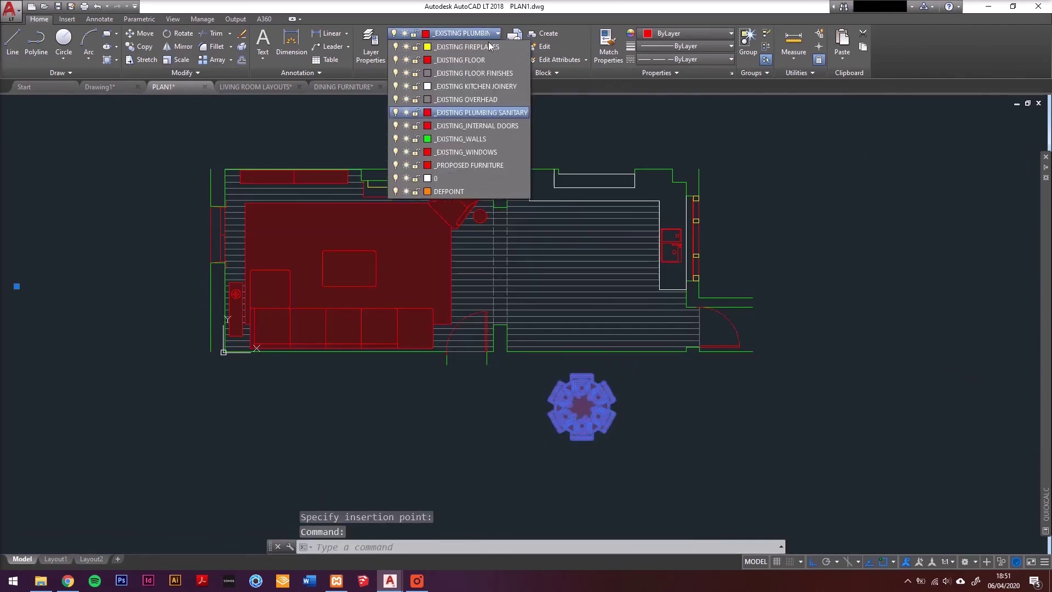
click(458, 164)
scroll(705, 412, up, 2)
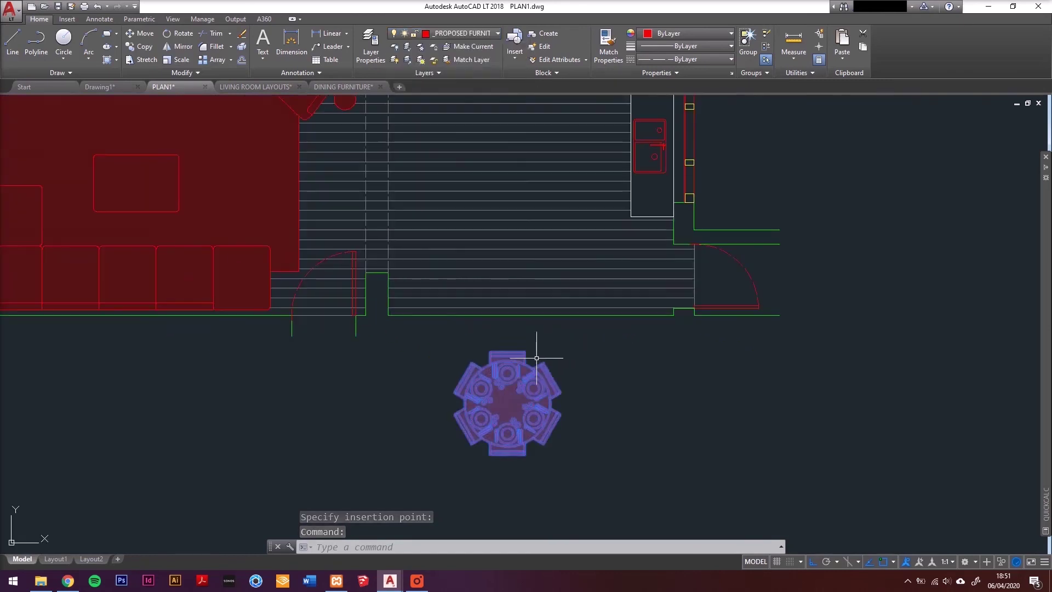
Move the round dining table block from below the plan into the middle of the dining area, placing it freely with Ortho off.
text(m)
key(Return)
click(500, 388)
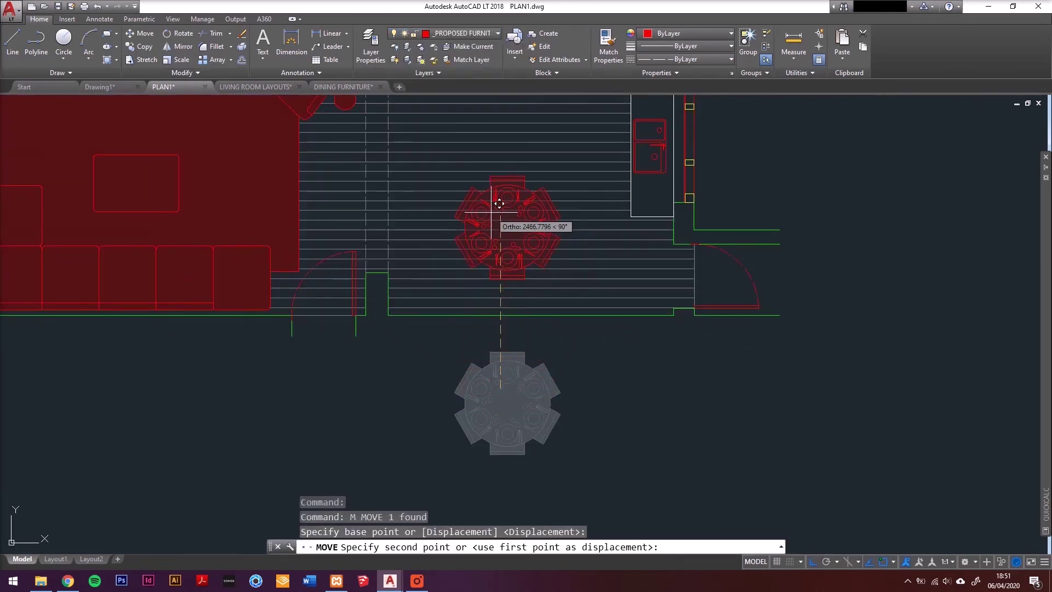
middle_drag(500, 204, 487, 267)
key(F7)
key(F7)
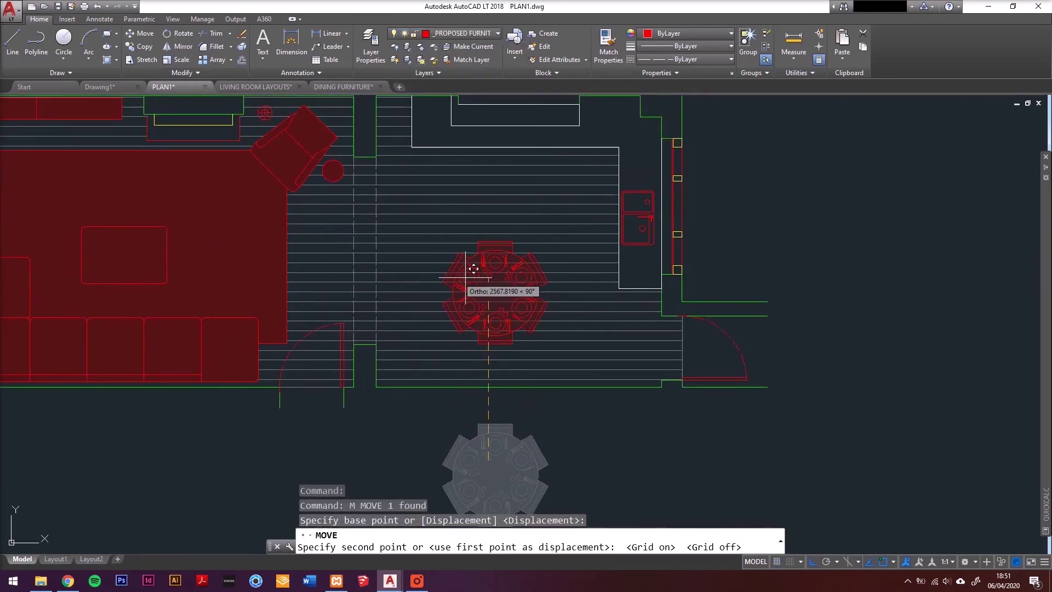
key(F8)
scroll(479, 270, up, 2)
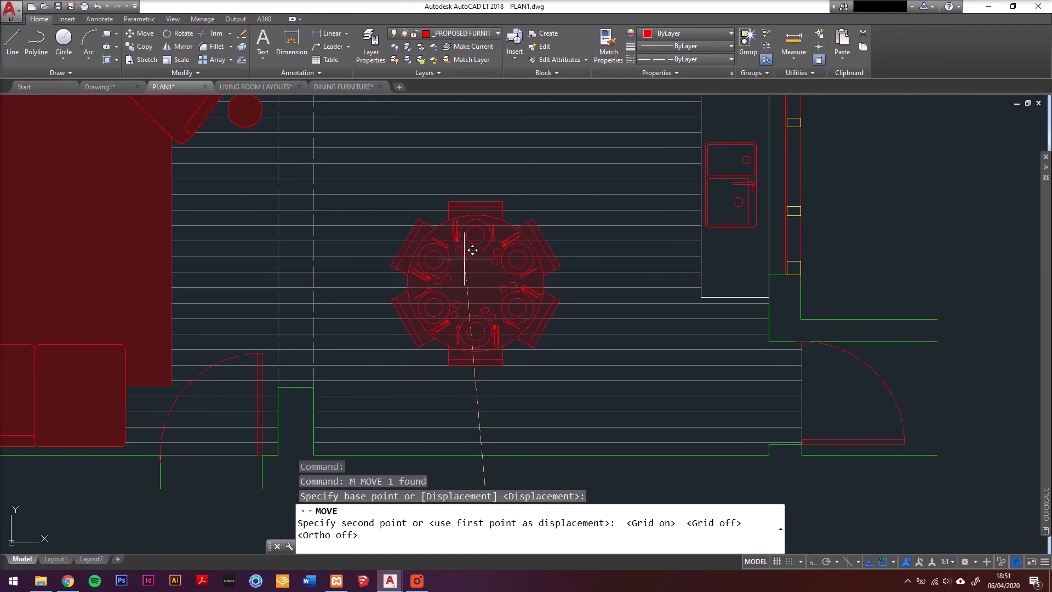
click(481, 248)
scroll(500, 274, down, 5)
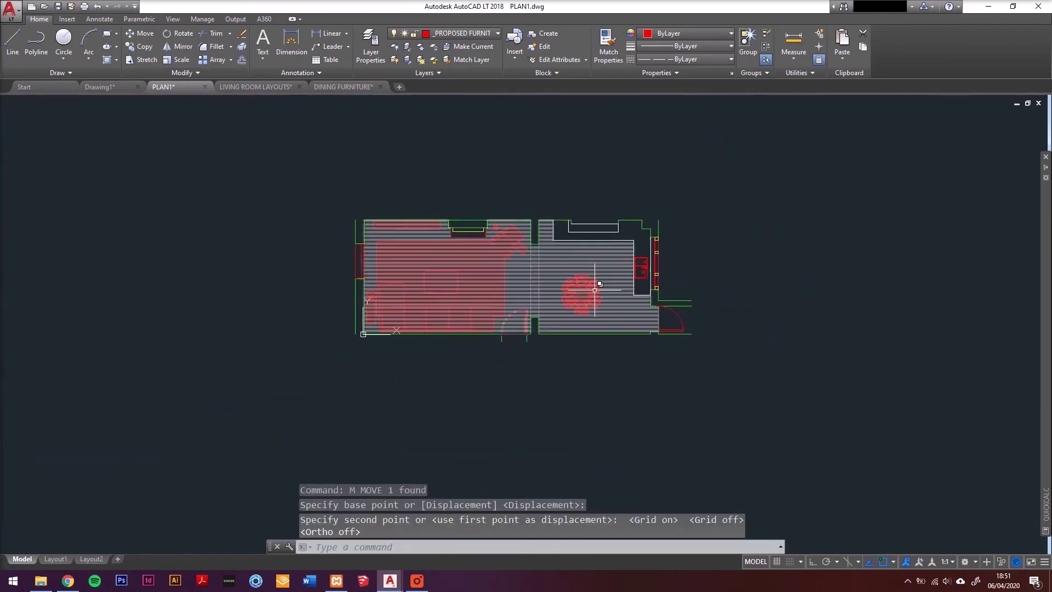
Move the dining table block slightly up within the dining area and save the drawing.
scroll(592, 284, up, 4)
click(553, 301)
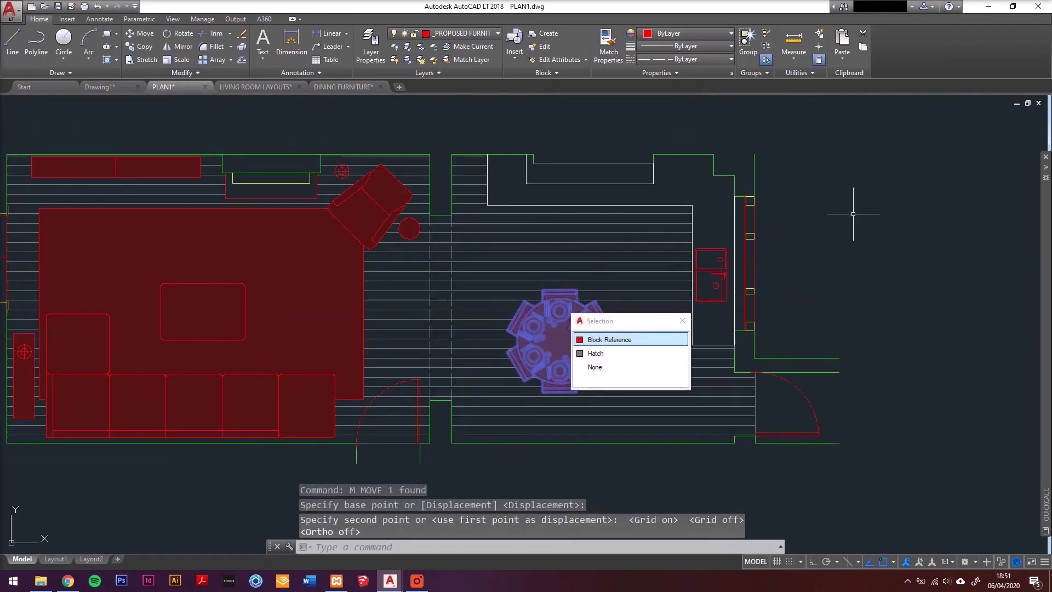
middle_drag(892, 201, 857, 237)
text(m)
key(Return)
click(872, 222)
click(875, 204)
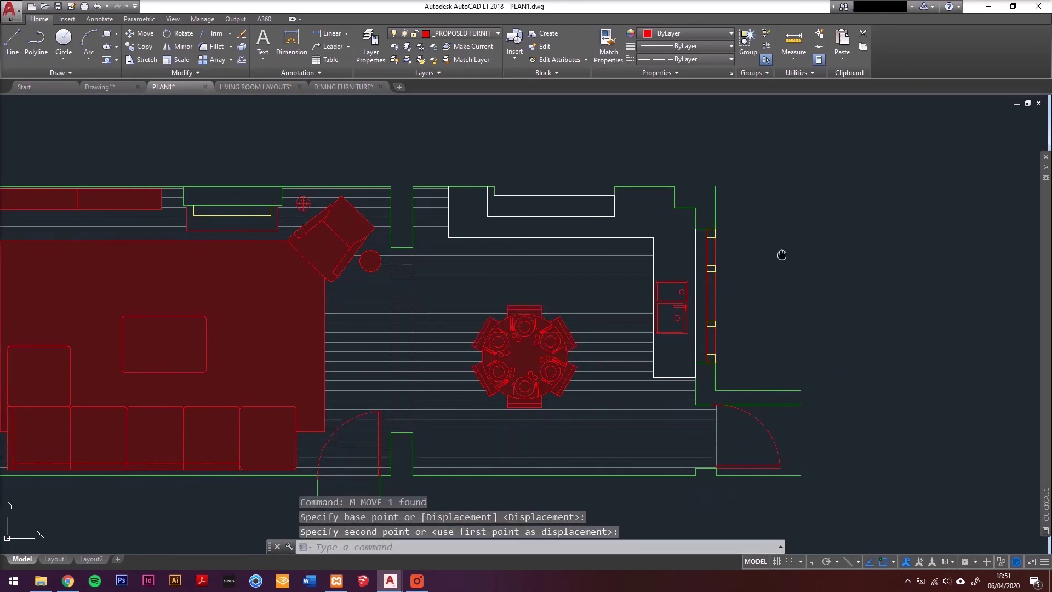
middle_drag(719, 312, 676, 263)
key(ctrl+s)
Draw a 1600 by 400 rectangle outside the plan, below the dining area's lower wall.
scroll(352, 235, up, 3)
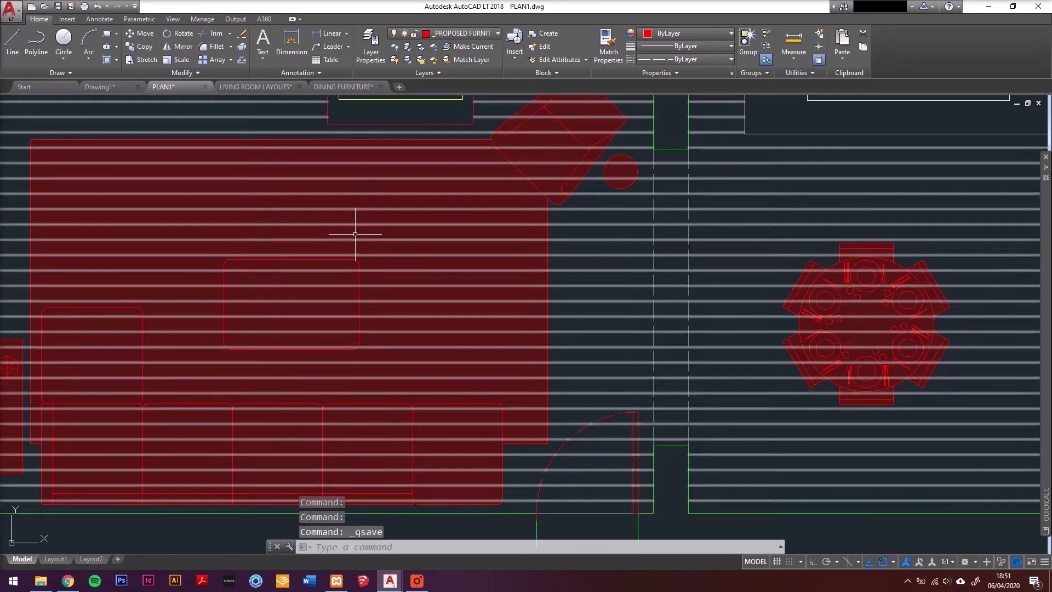
scroll(294, 223, down, 2)
scroll(425, 292, down, 1)
text(rec)
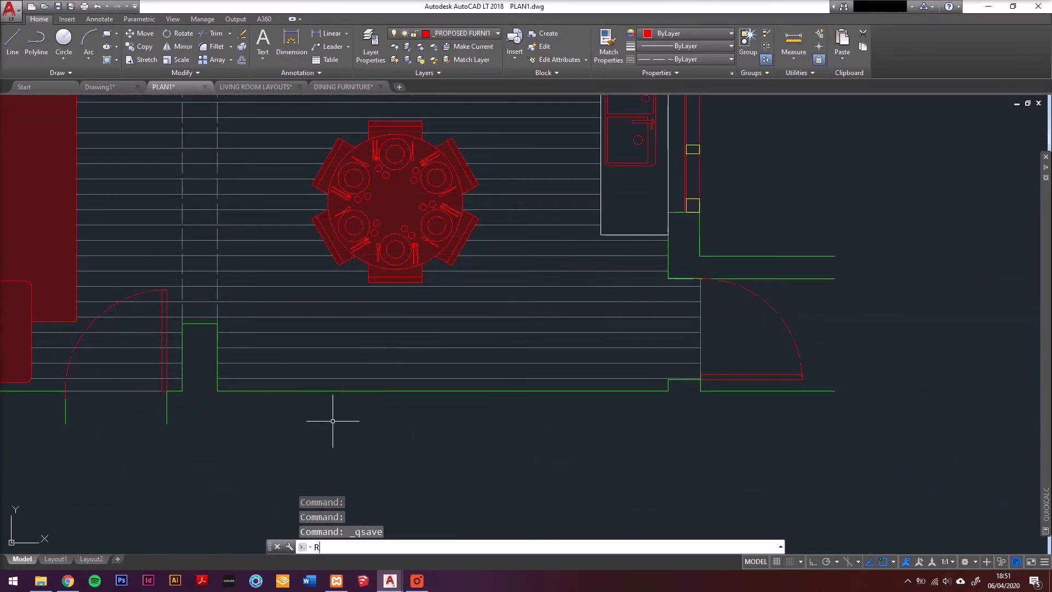
key(Return)
click(293, 446)
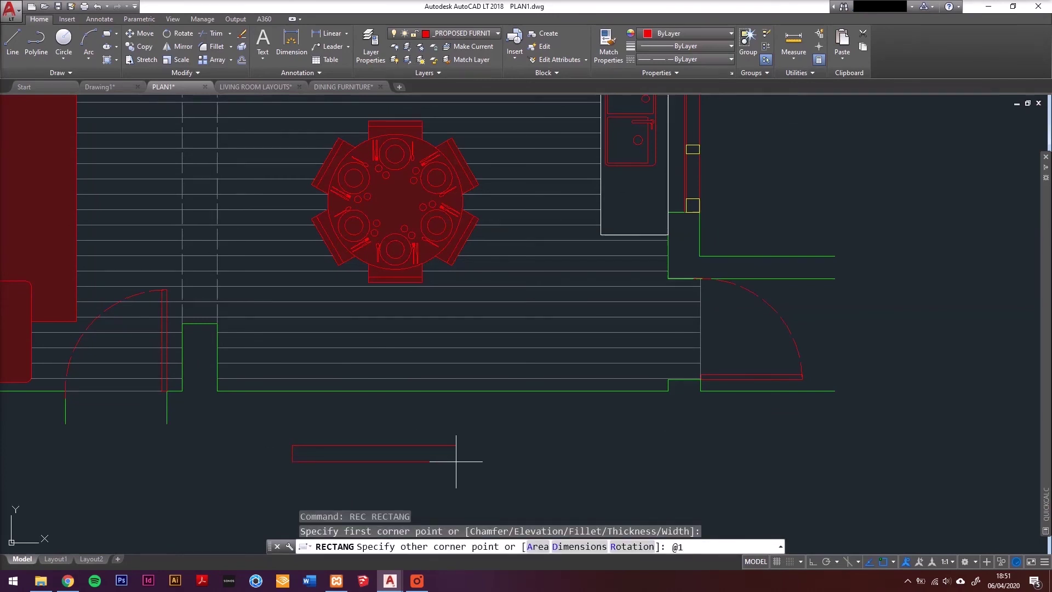
text(@1600,-400)
key(Return)
Fill the 1600 by 400 rectangle with a solid hatch and set the hatch colour to 249.
scroll(493, 427, down, 2)
text(H)
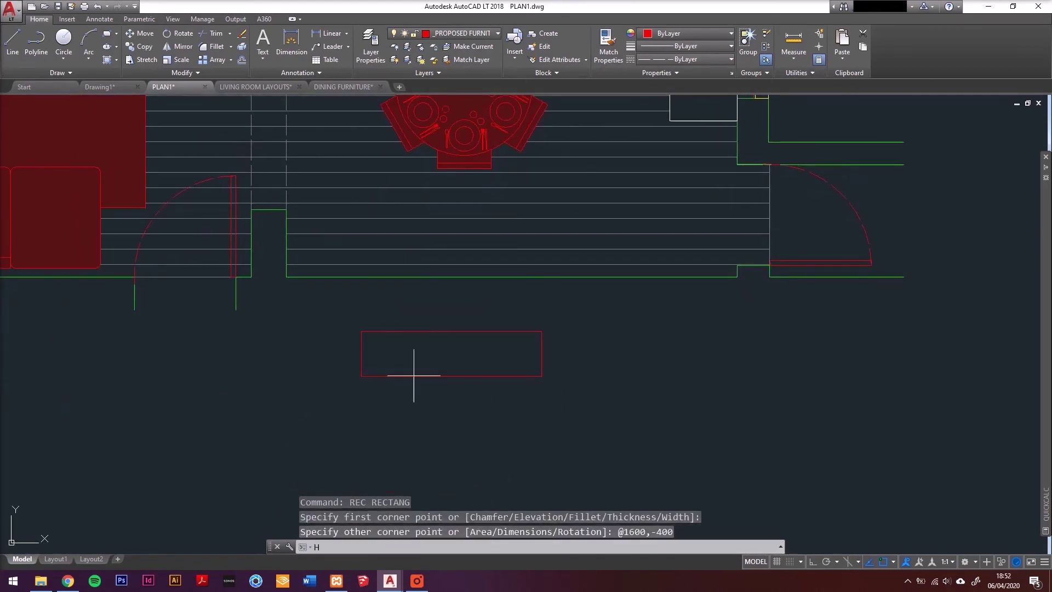
key(Return)
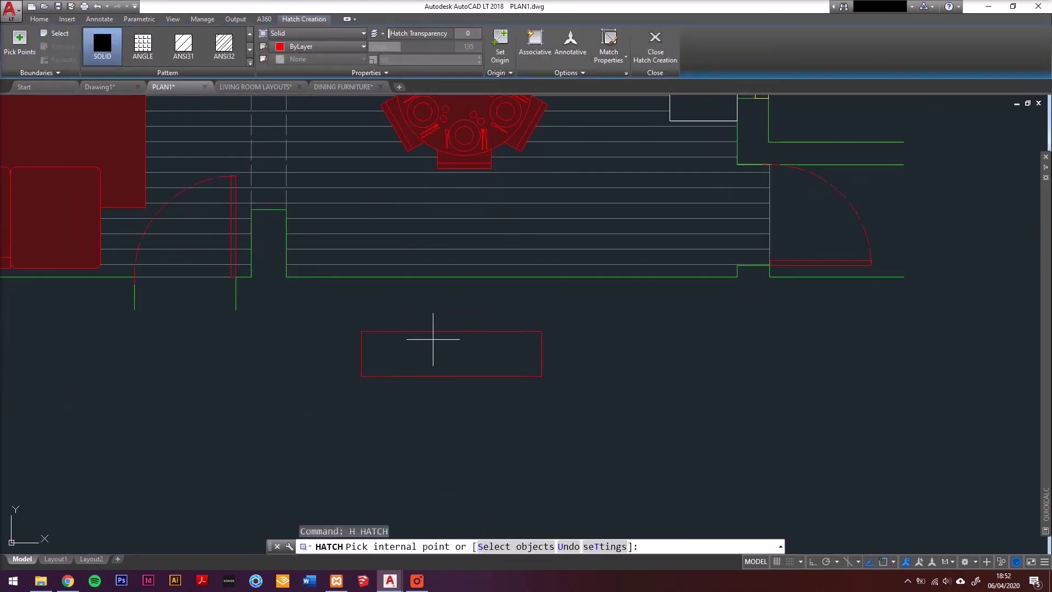
click(433, 339)
key(Escape)
click(445, 348)
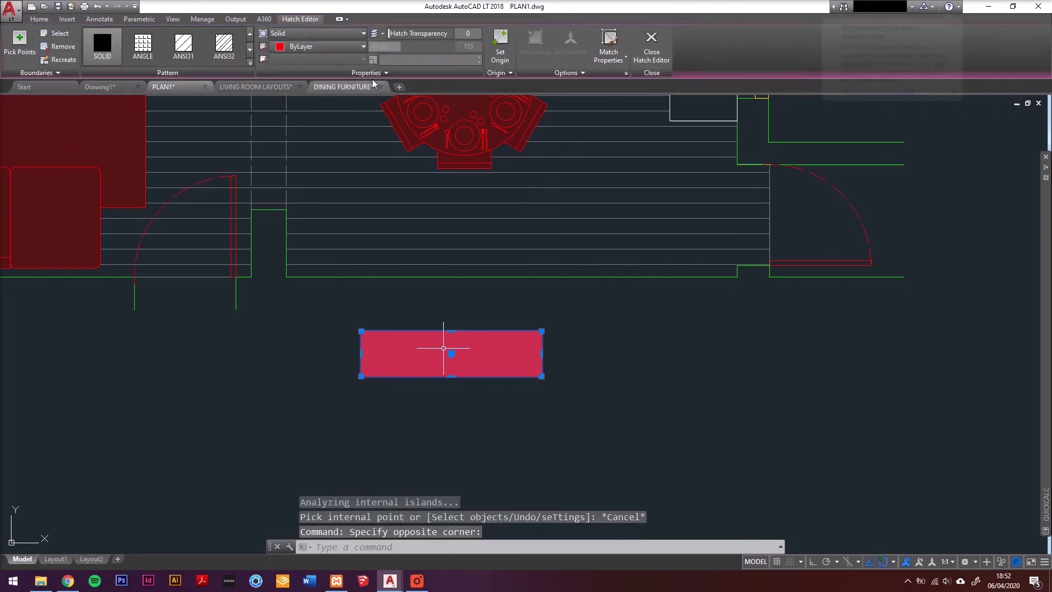
click(321, 46)
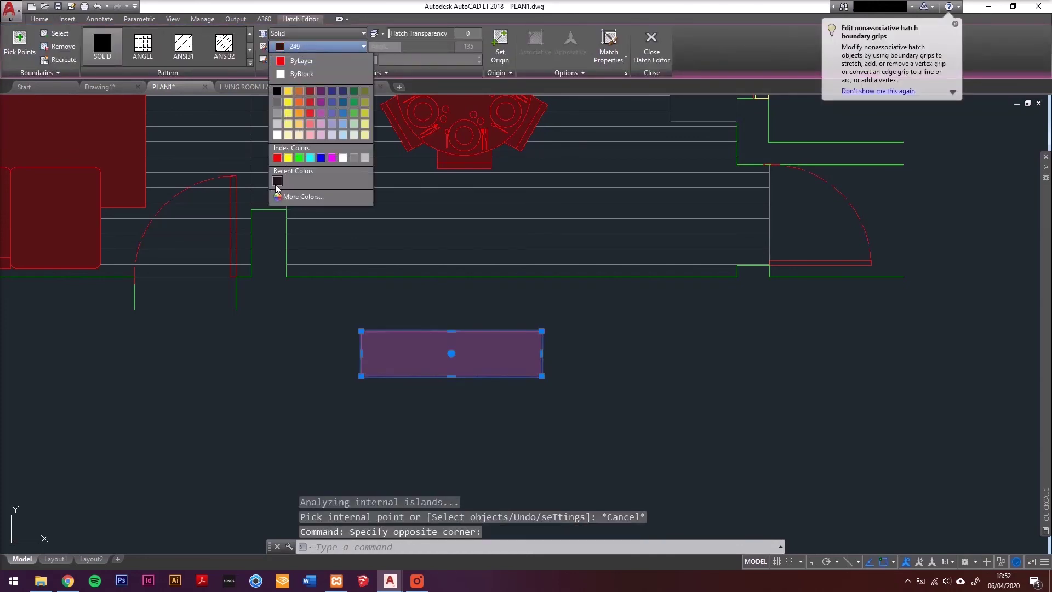
key(Escape)
key(Escape)
Convert the rectangle and its hatch into a block named SIDEBOARD.
click(319, 312)
click(586, 404)
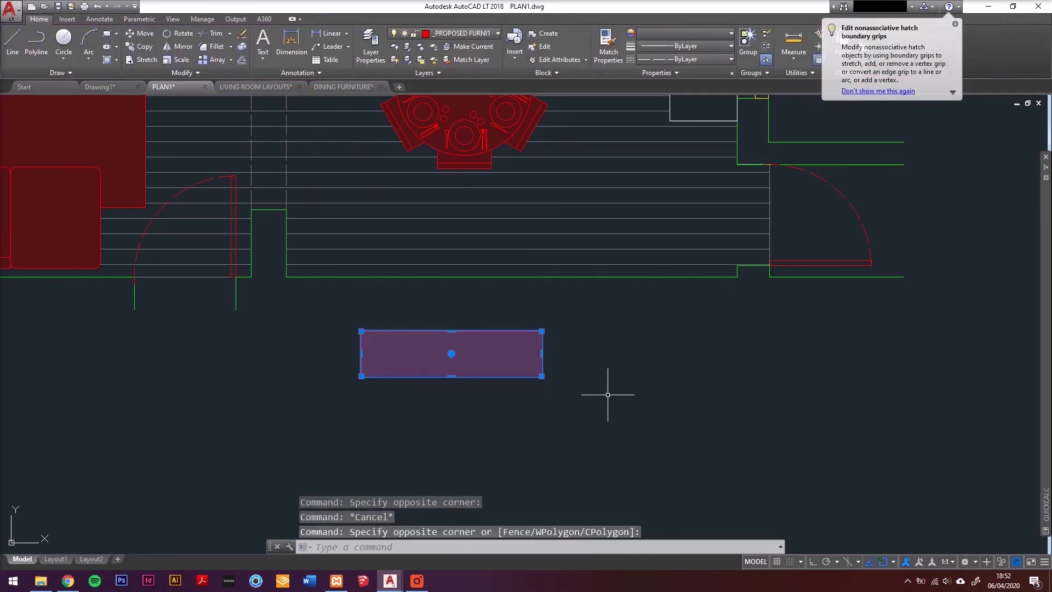
text(BLOCK)
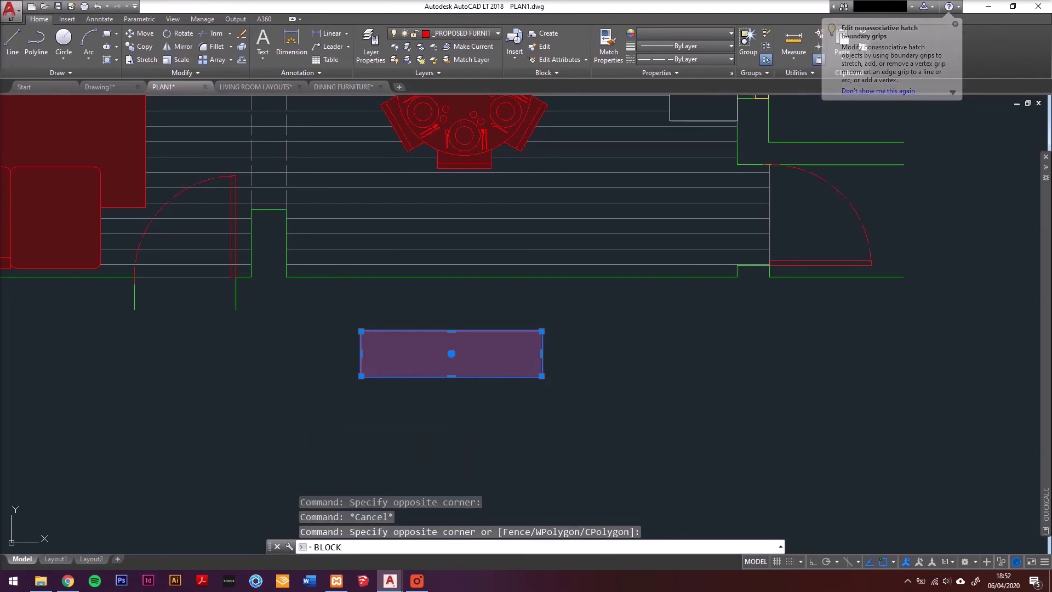
key(Return)
text(SOD)
key(BackSpace)
key(BackSpace)
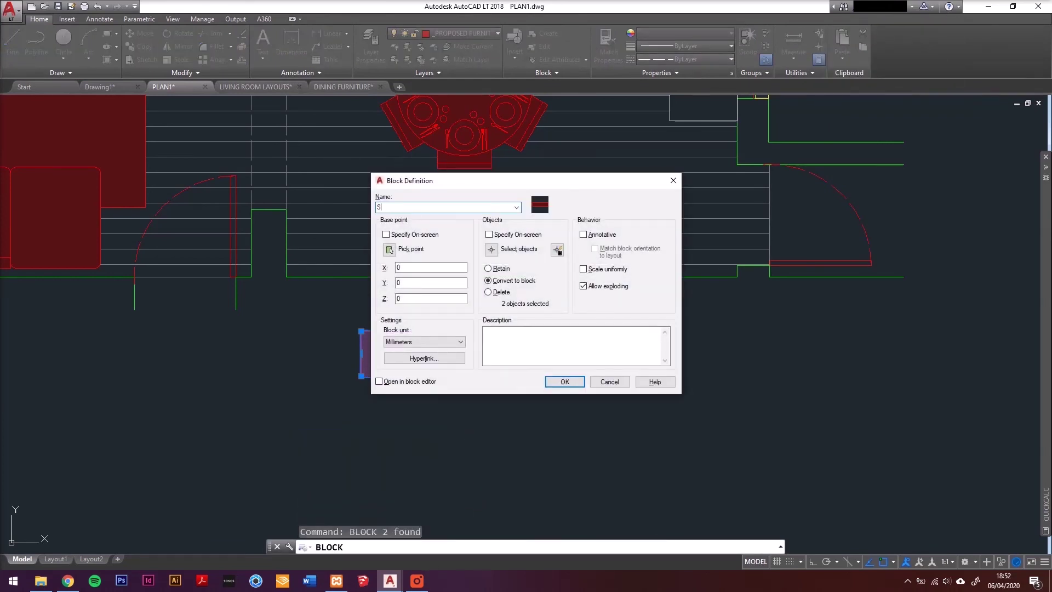
text(IDEBOARD)
key(Return)
Move the sideboard block by its lower edge's midpoint onto the dining area's lower wall and save the drawing.
click(596, 391)
click(414, 312)
text(m)
key(Return)
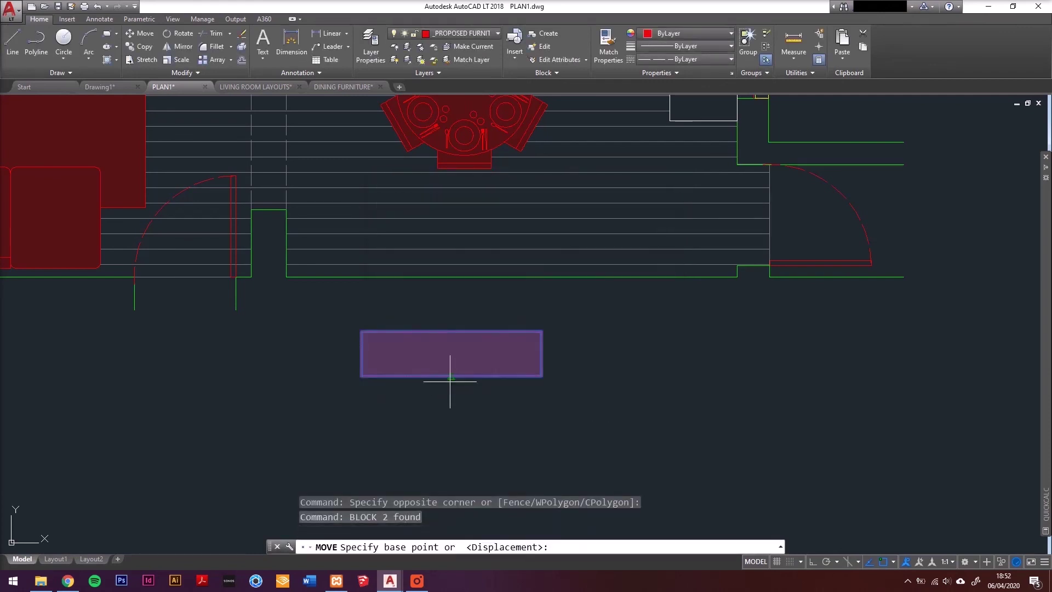
click(451, 376)
click(513, 275)
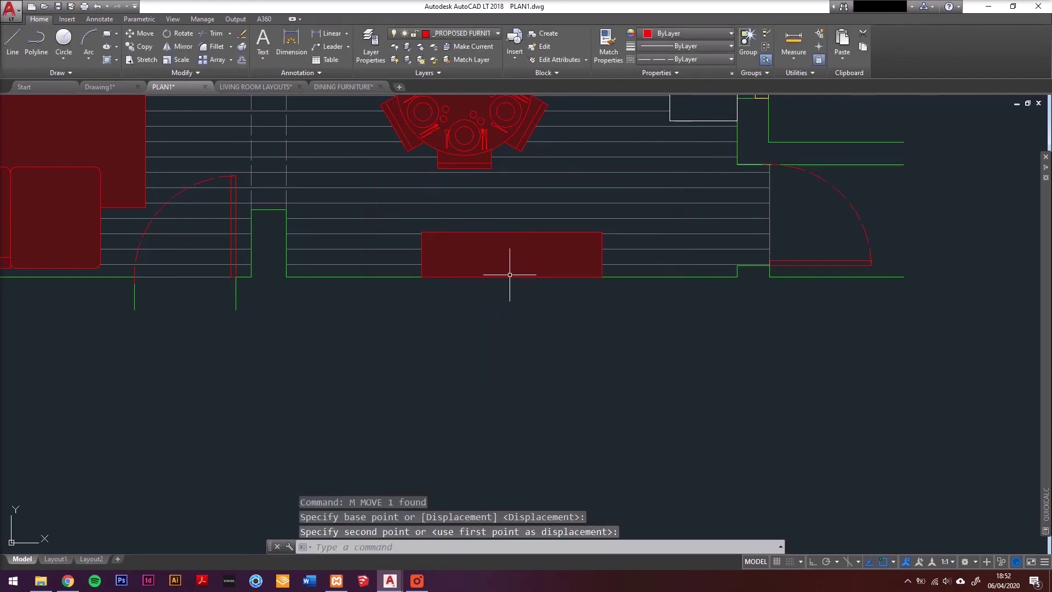
middle_drag(456, 216, 421, 278)
scroll(421, 278, down, 5)
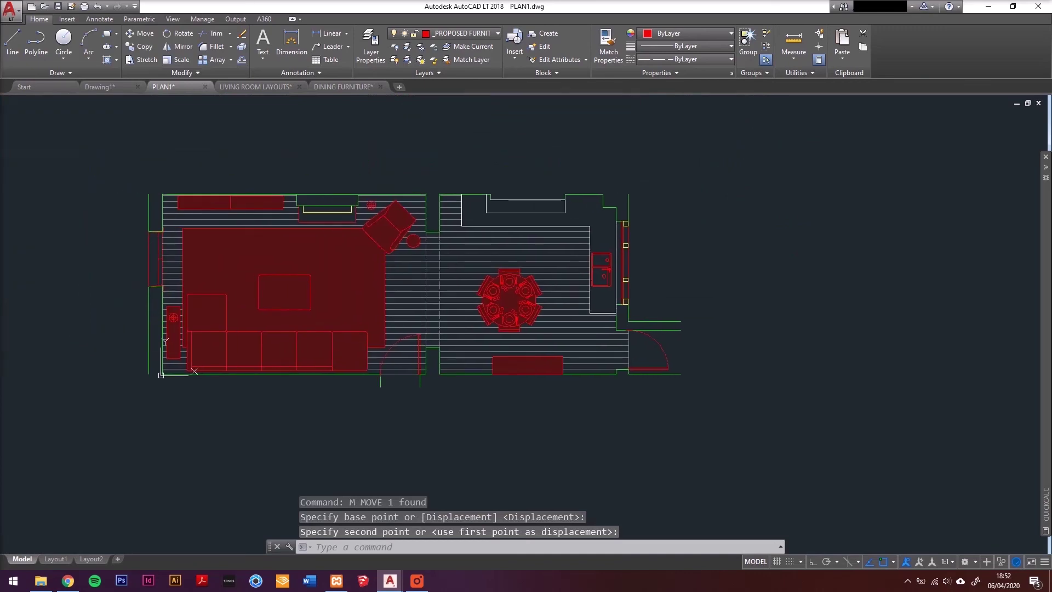
key(ctrl+s)
Move the sideboard block below the dining table with a small gap to the wall and save the drawing.
scroll(512, 285, up, 2)
scroll(477, 404, up, 4)
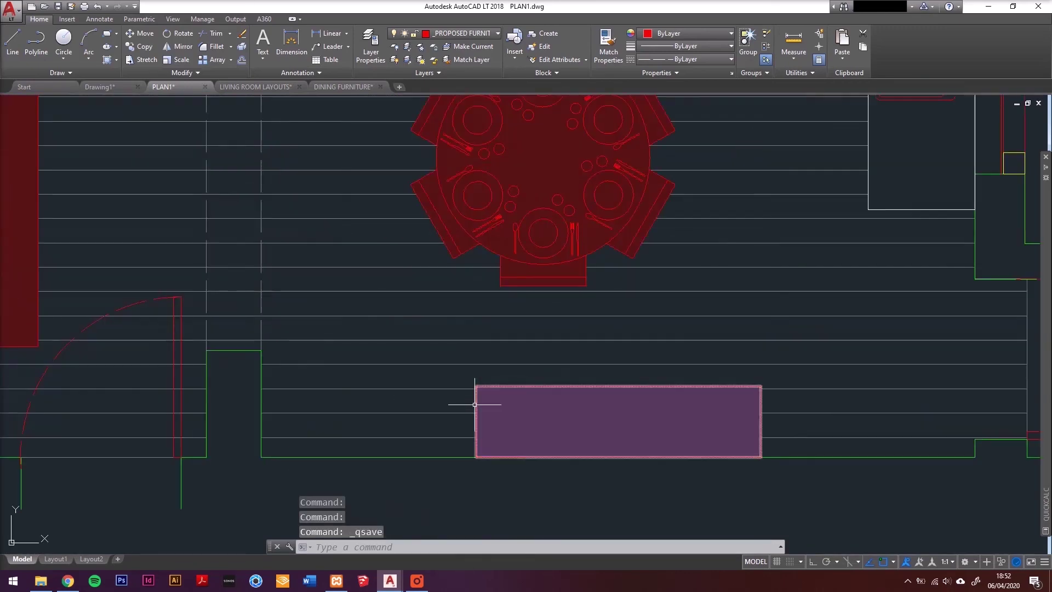
middle_drag(475, 404, 491, 350)
click(493, 330)
text(m)
key(Return)
click(672, 472)
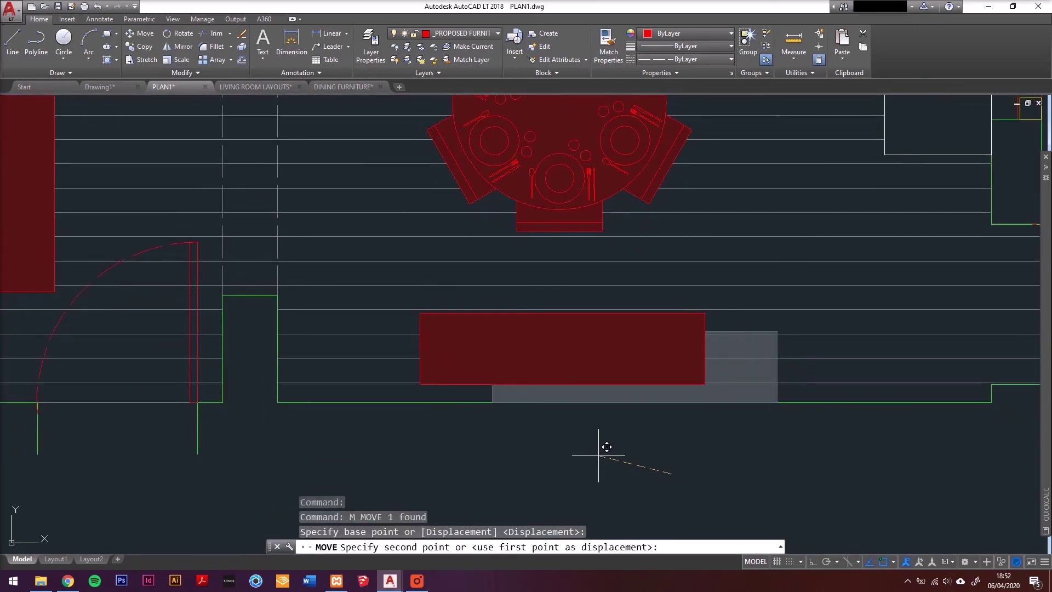
key(F7)
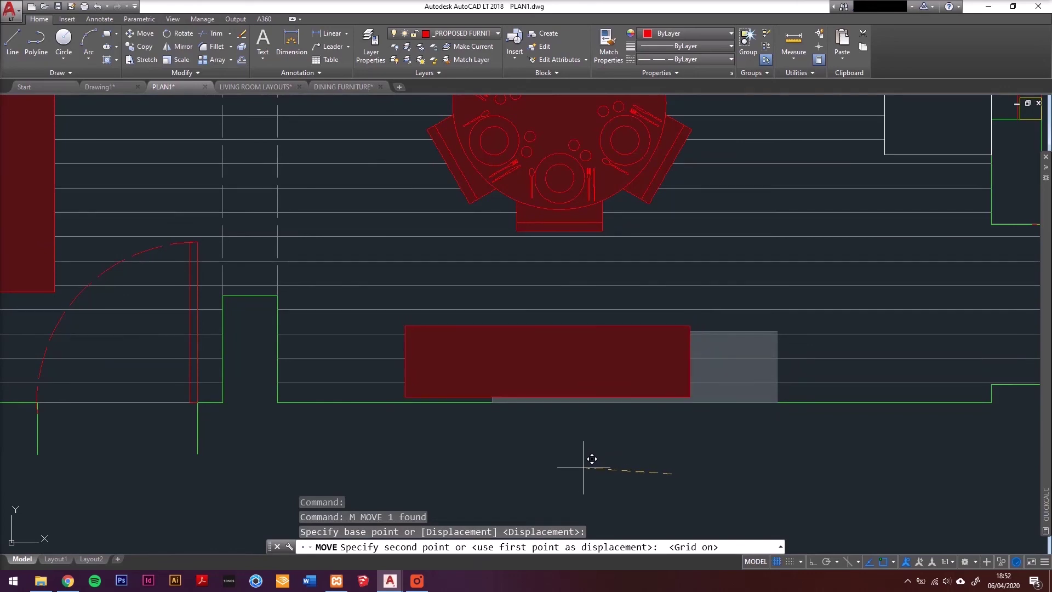
click(597, 460)
scroll(376, 441, down, 3)
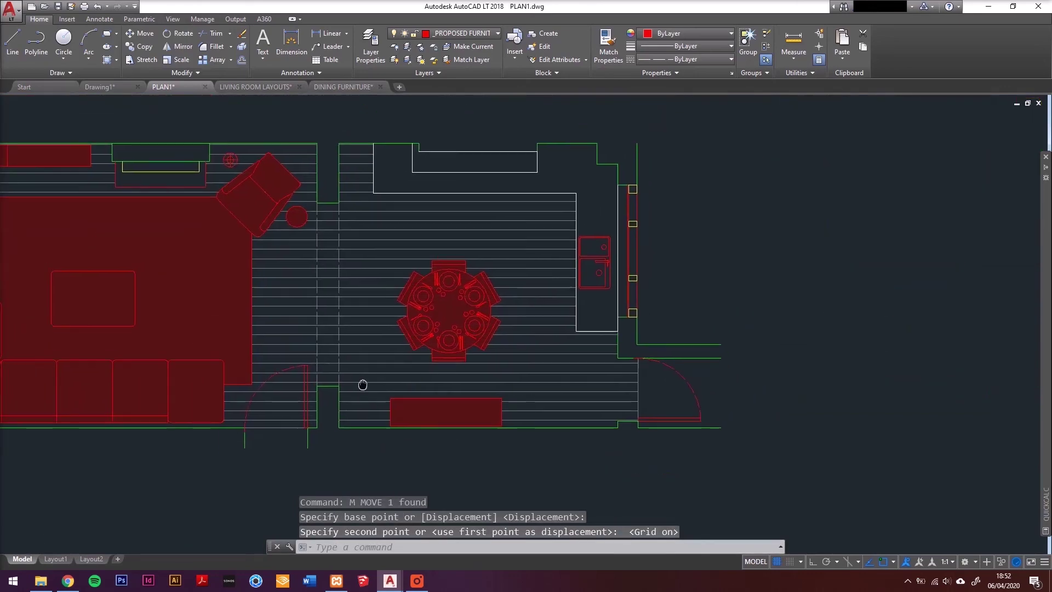
key(ctrl+s)
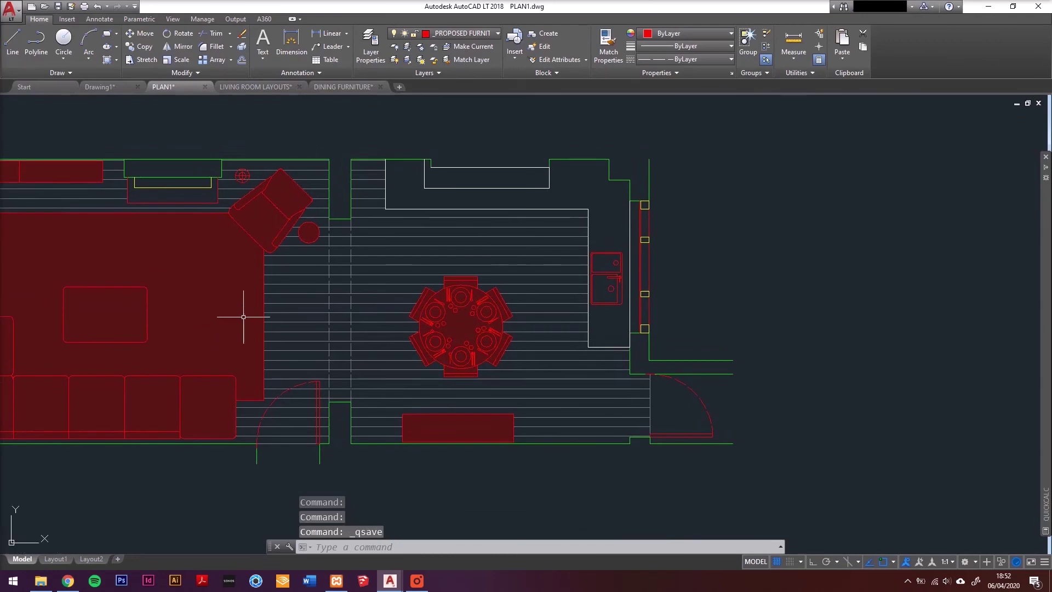
Draw a vertical construction line through the centre of the round dining table.
scroll(433, 356, up, 3)
text(xl)
key(Return)
text(v)
key(Return)
scroll(463, 241, up, 2)
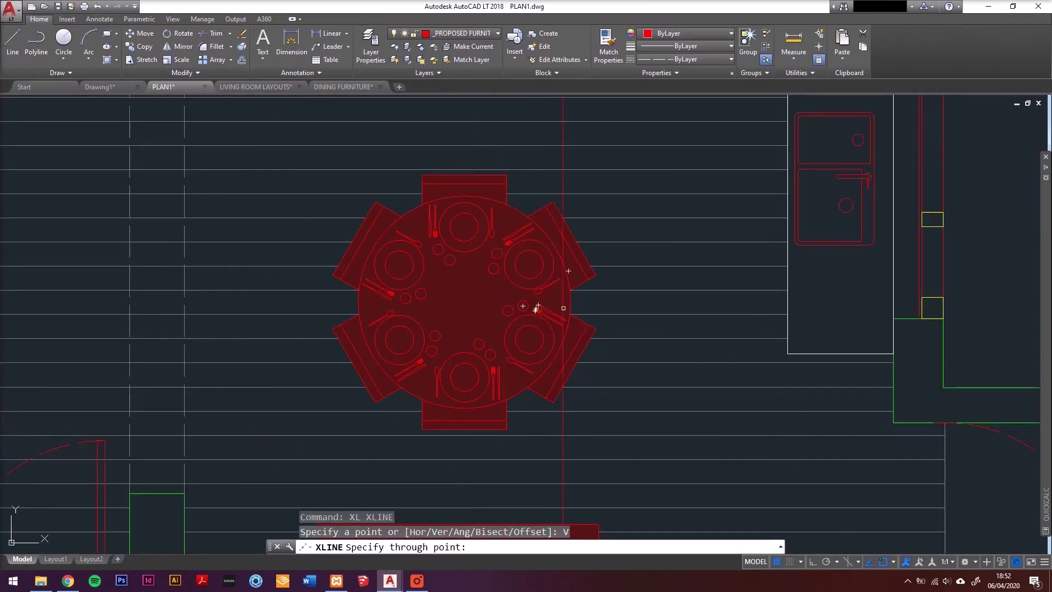
click(464, 302)
middle_drag(441, 374, 328, 145)
key(Escape)
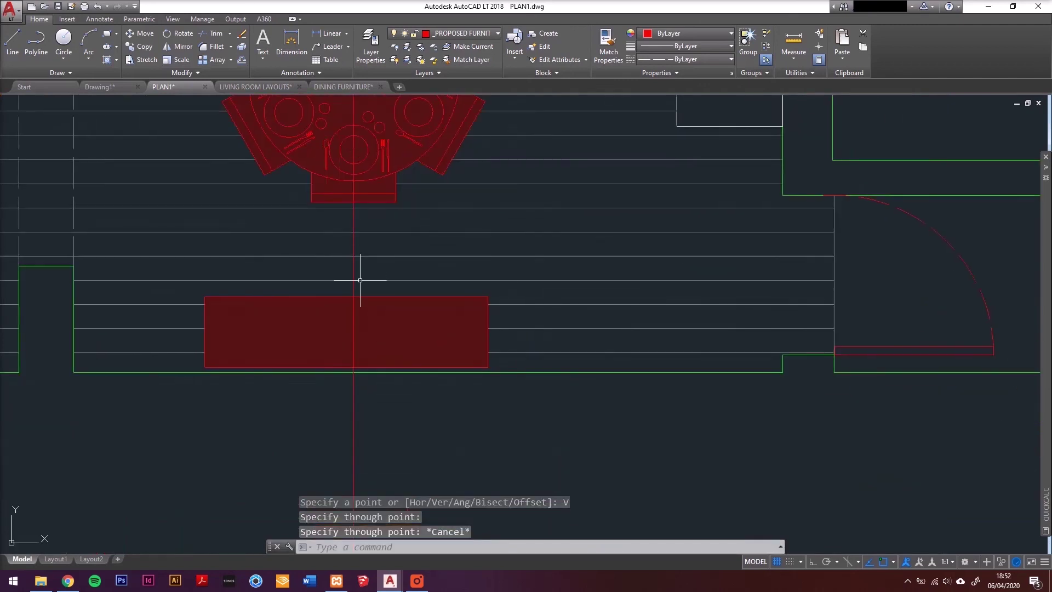
Move the sideboard by its upper edge's midpoint onto the vertical construction line, and delete the construction line.
scroll(362, 281, up, 2)
click(311, 314)
scroll(335, 306, up, 3)
text(m)
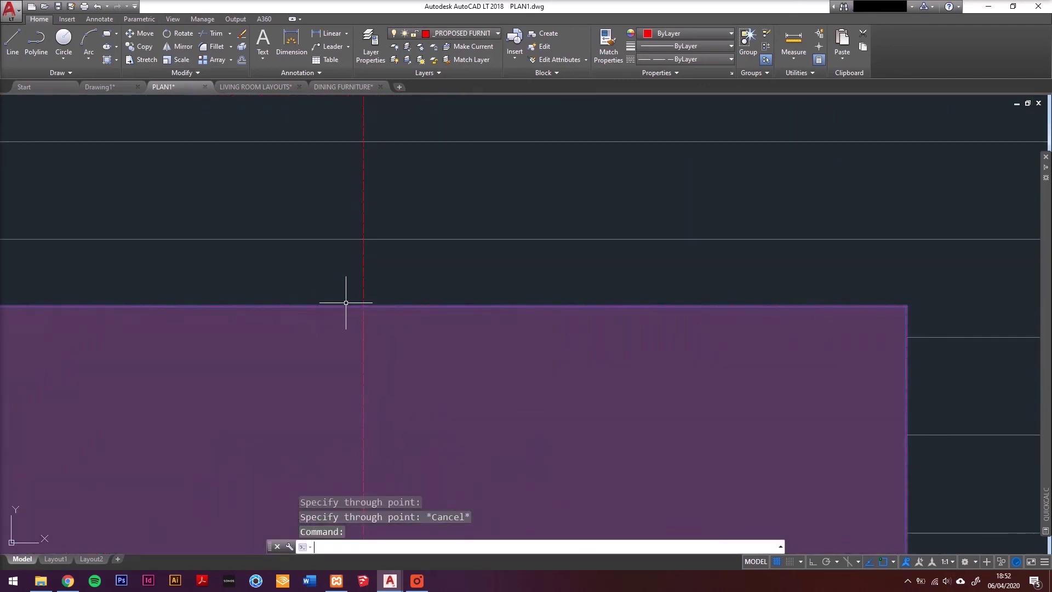
key(Return)
click(329, 301)
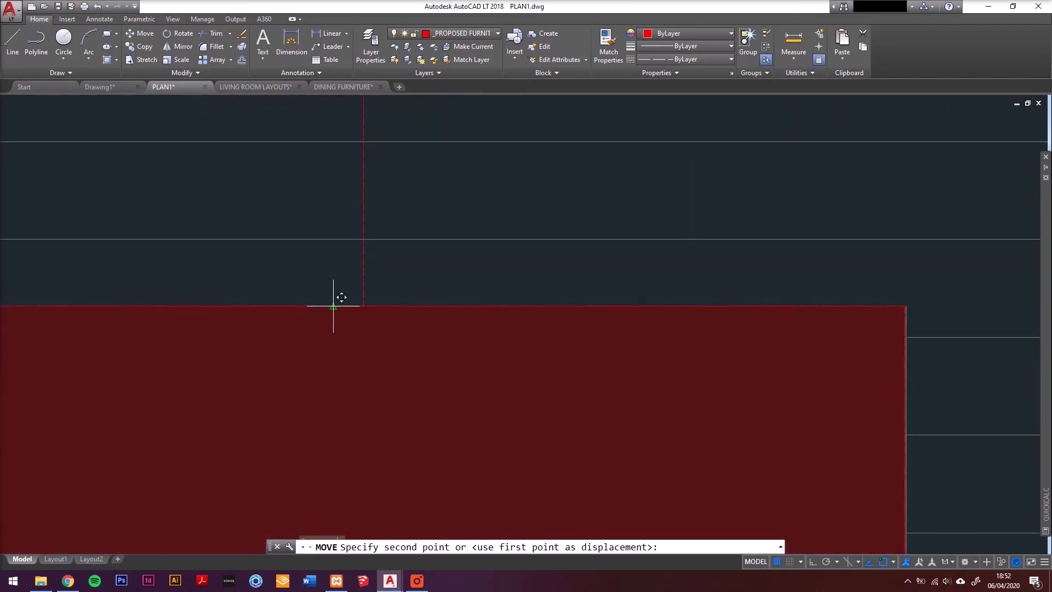
key(Escape)
key(Delete)
Open the sideboard block for in-place editing, inspect its outline's linetype, and save the reference edit.
click(364, 299)
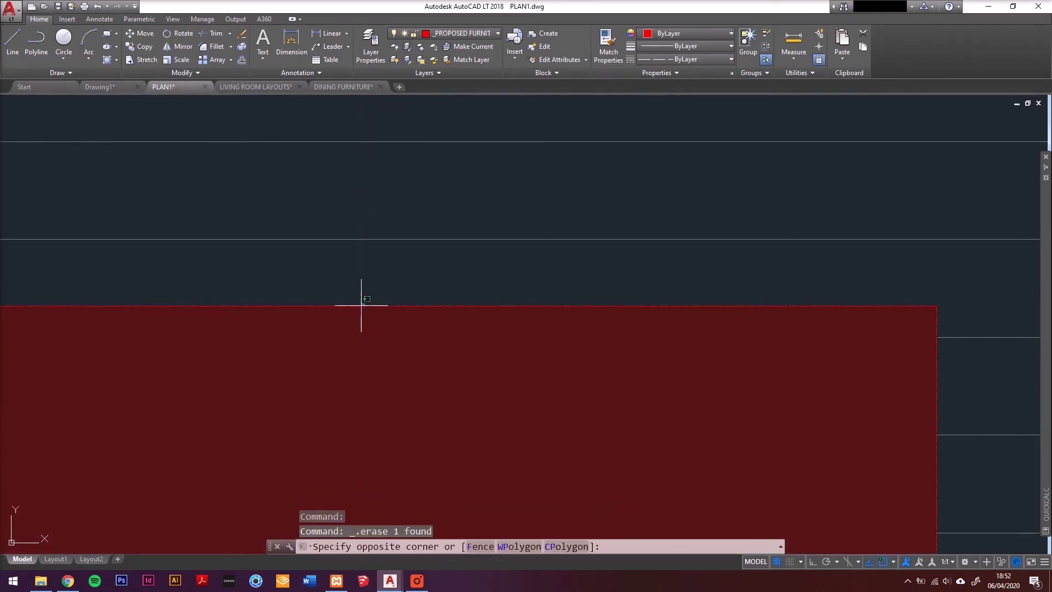
click(361, 311)
right_click(361, 312)
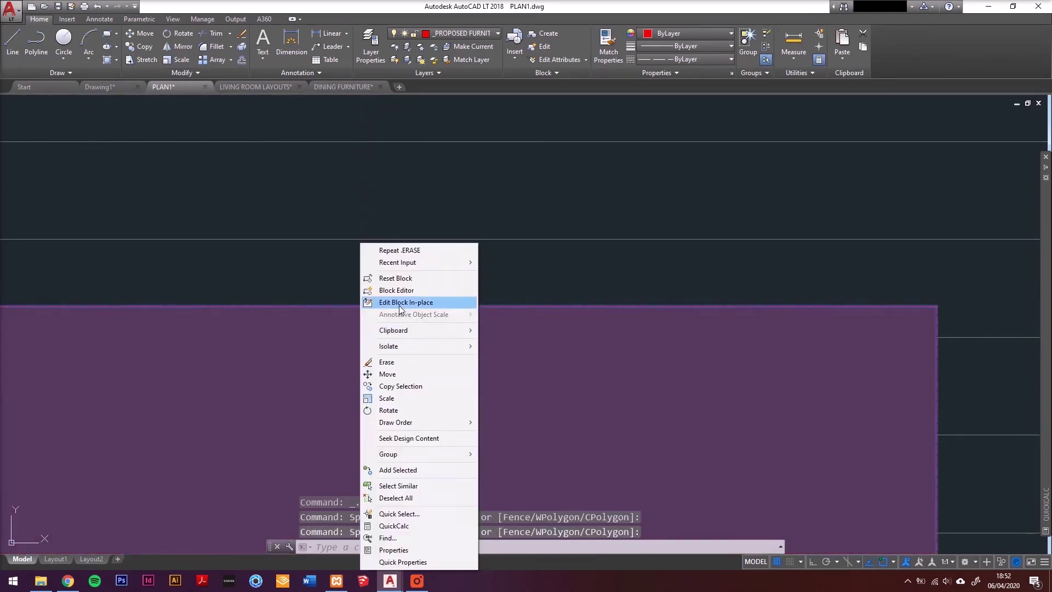
click(405, 301)
click(407, 303)
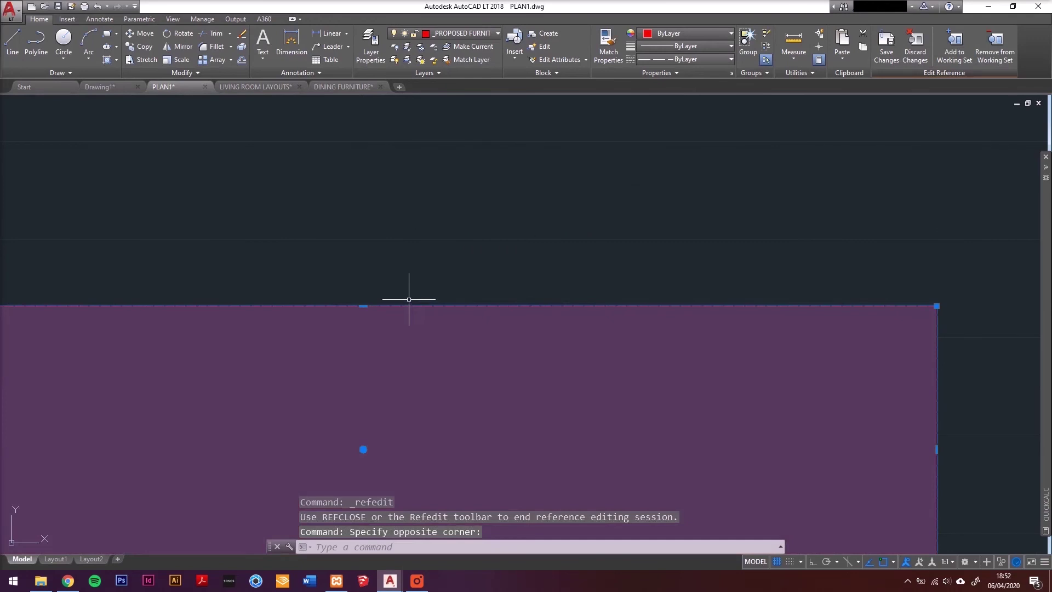
key(Escape)
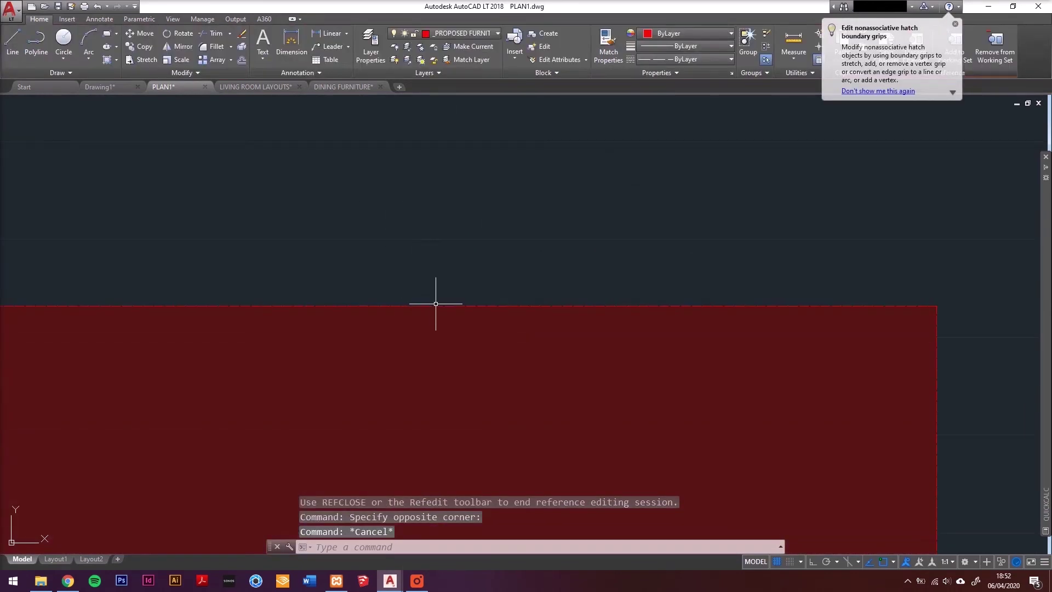
click(436, 304)
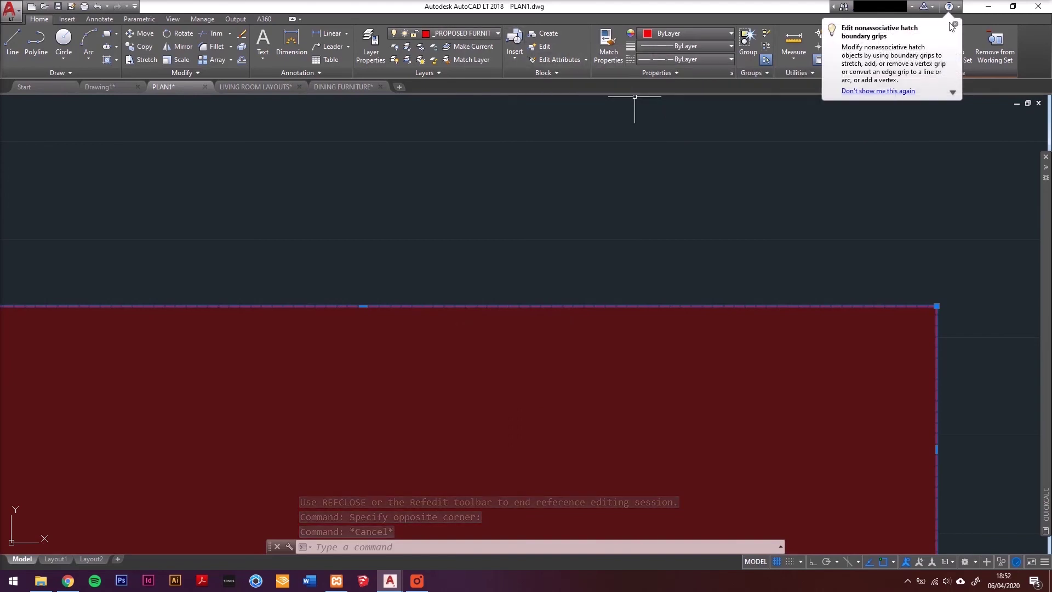
click(887, 48)
click(530, 318)
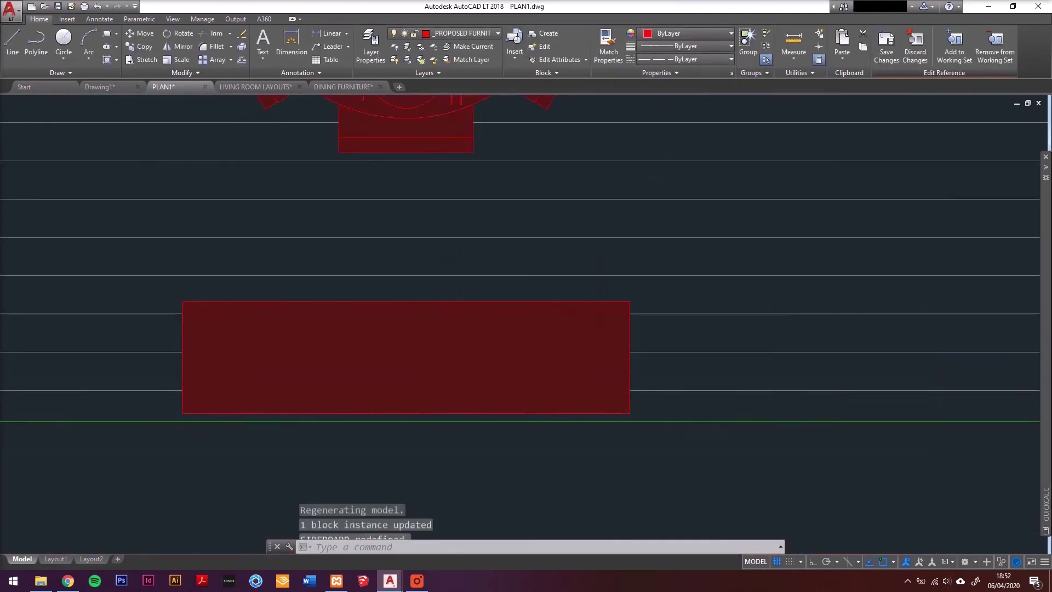
Set the _PROPOSED FURNITURE layer's linetype to Continuous, close the layer list and save the drawing.
text(la)
key(Return)
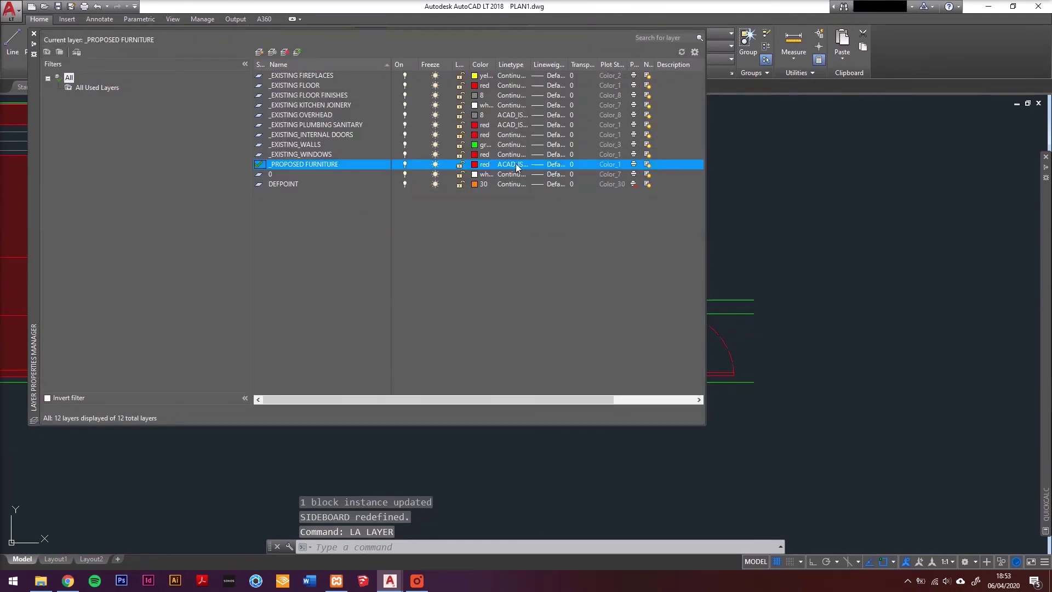
click(515, 163)
click(453, 270)
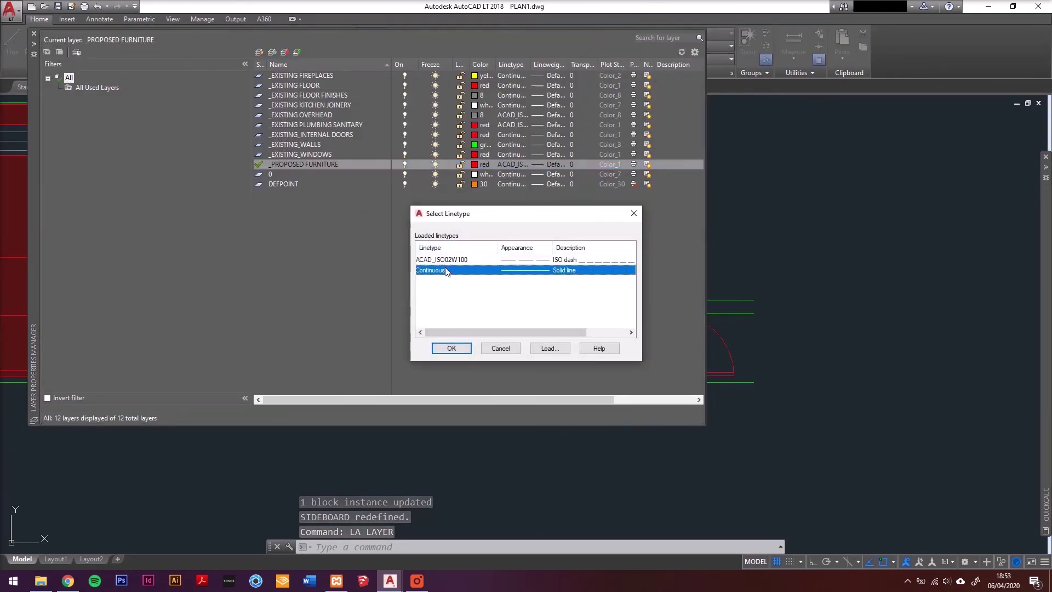
click(443, 353)
click(33, 33)
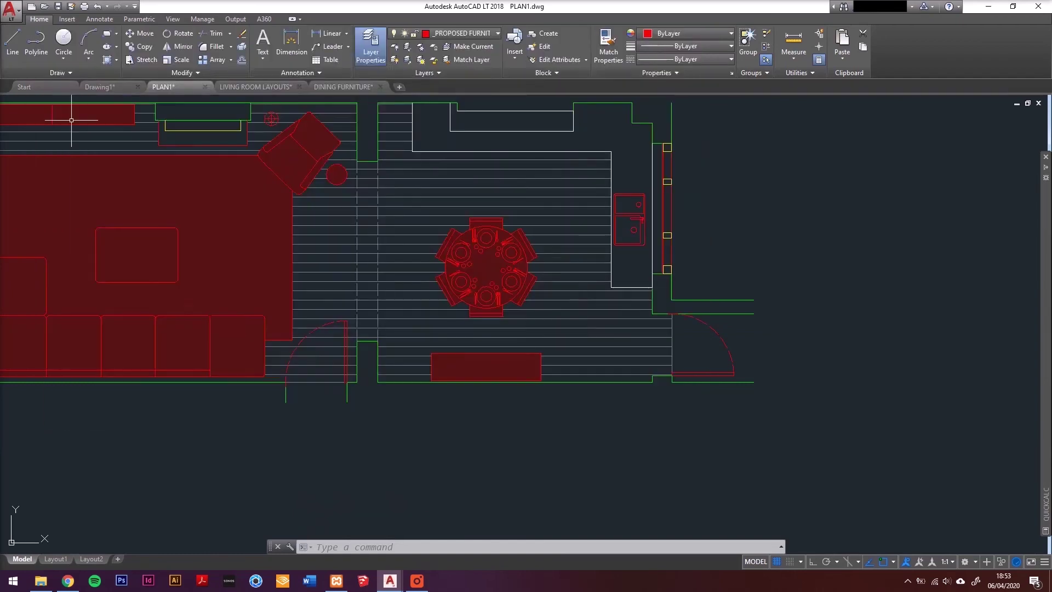
click(346, 411)
middle_drag(465, 395, 634, 427)
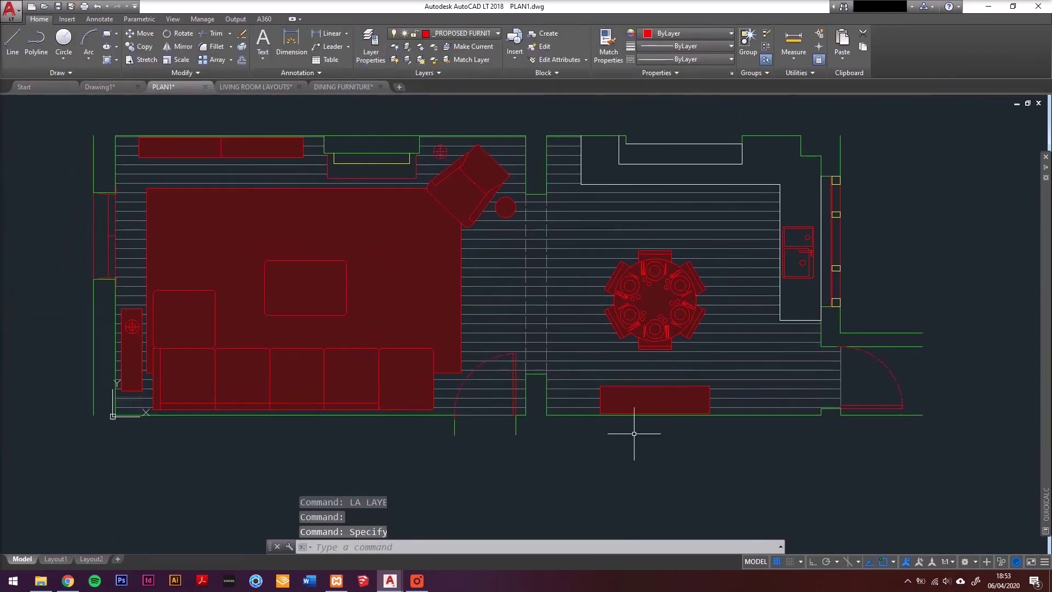
key(ctrl+s)
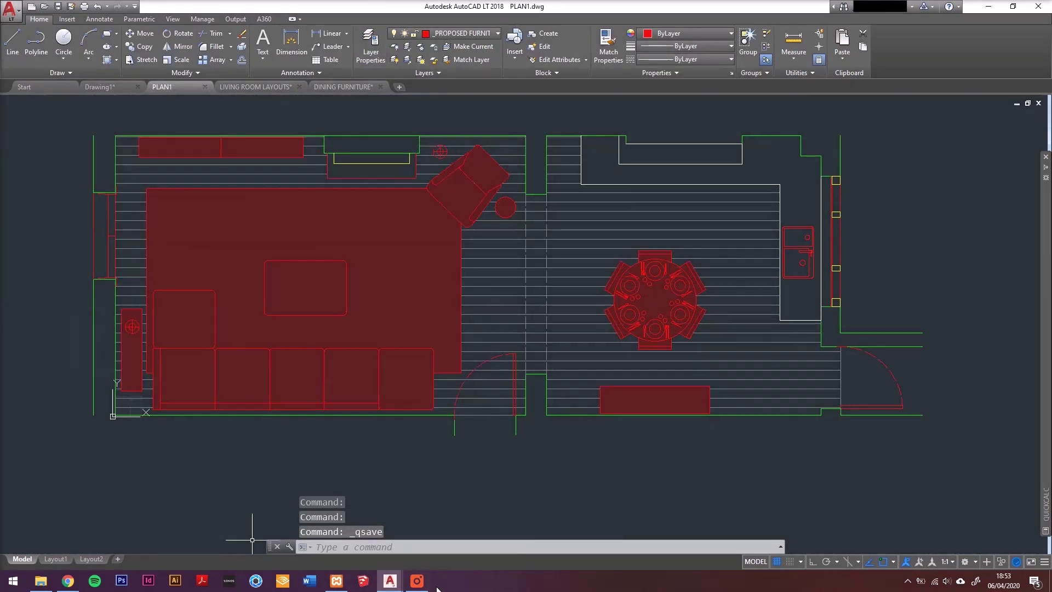